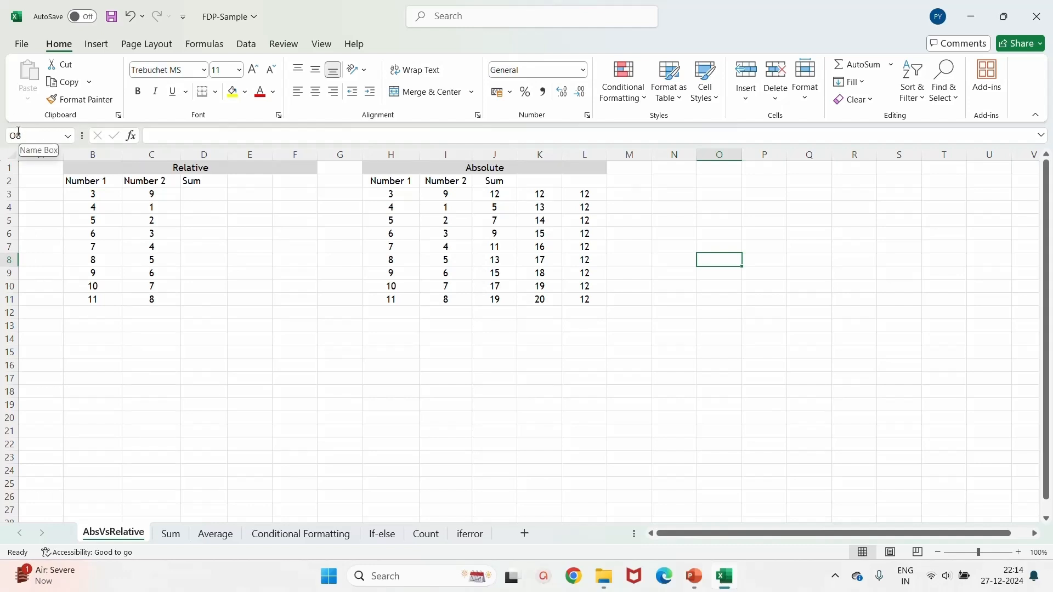
Enter =B3+C3 in D3 and fill it down to D11, giving sums 12 through 19.
click(89, 194)
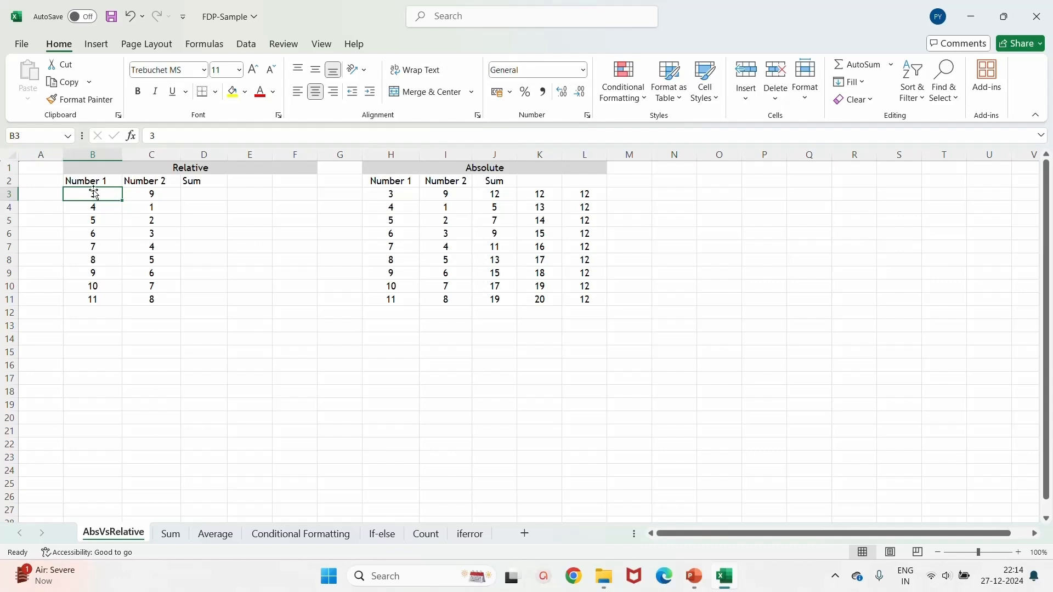
click(95, 207)
click(149, 194)
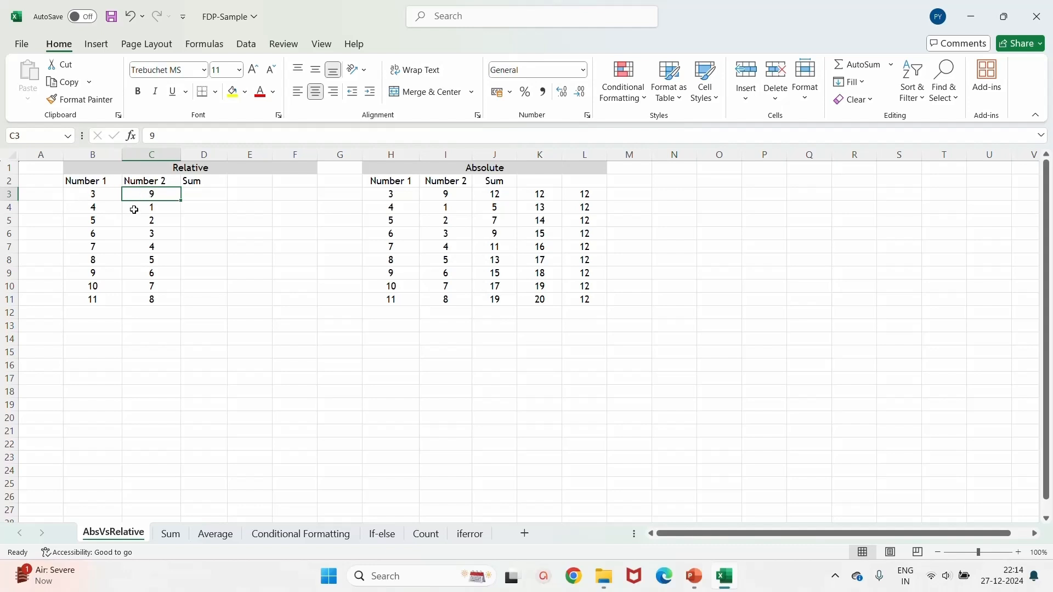
click(189, 195)
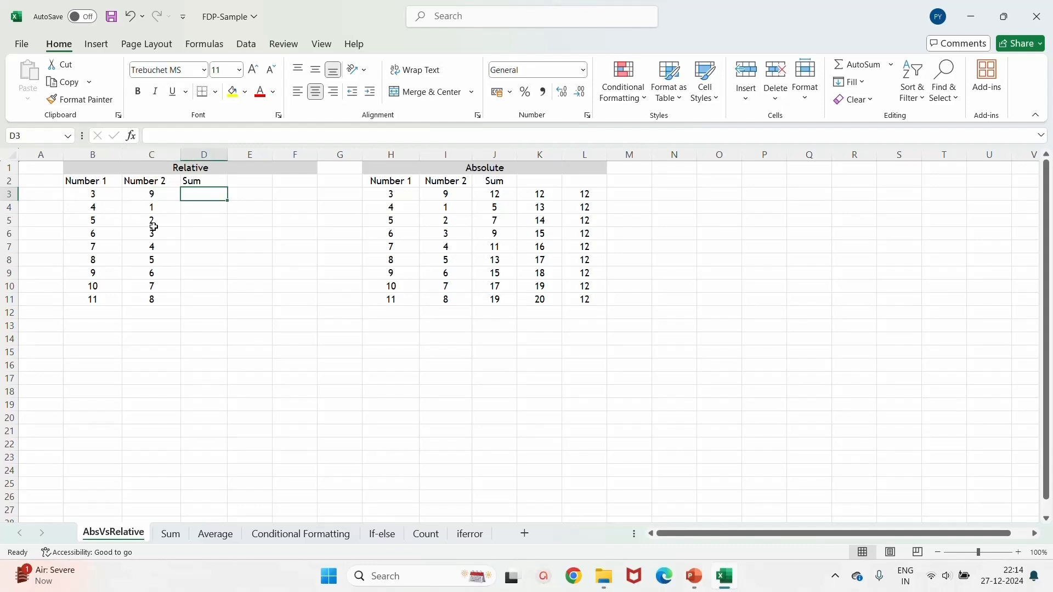
text(=)
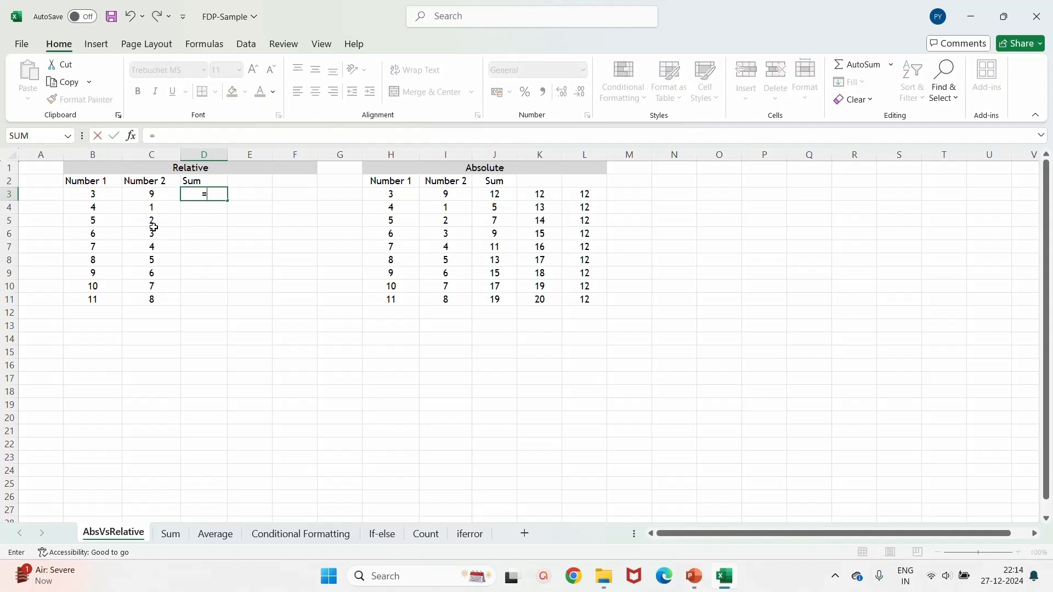
click(100, 195)
text(+)
click(142, 193)
key(Return)
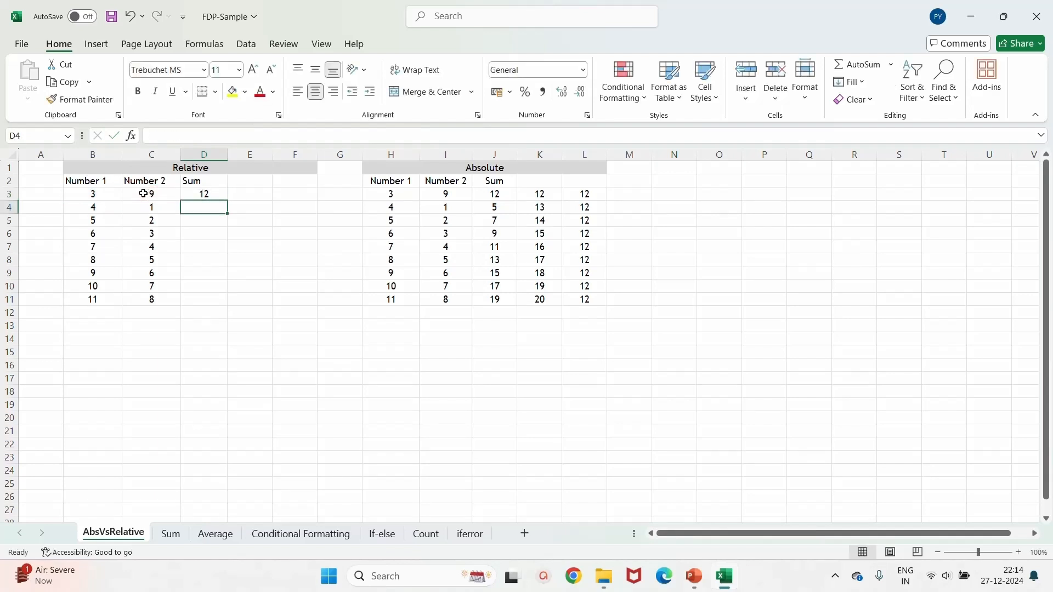
click(198, 196)
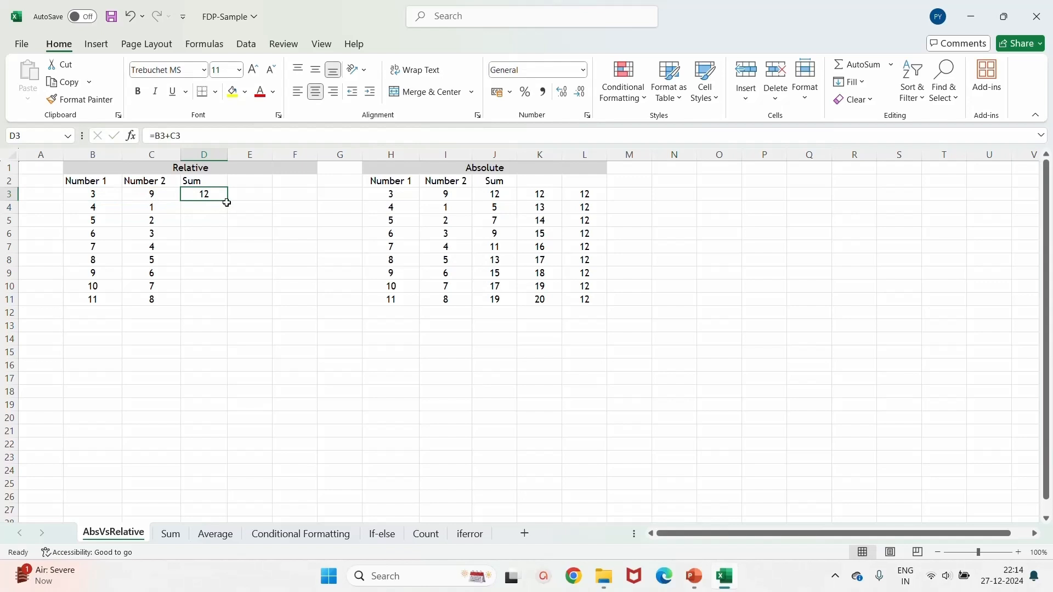
drag(228, 201, 208, 303)
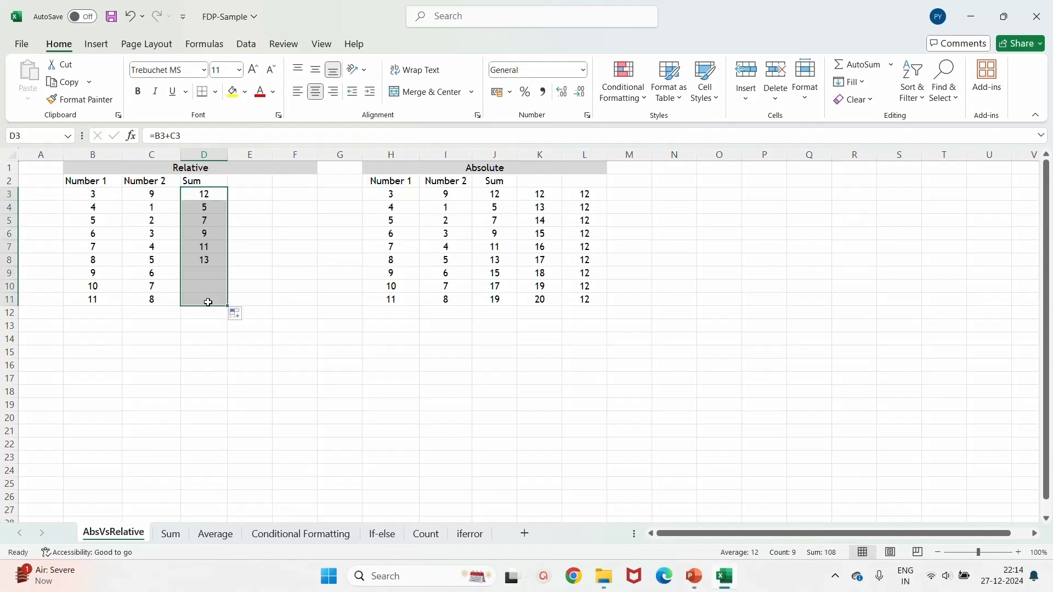
click(94, 207)
click(147, 206)
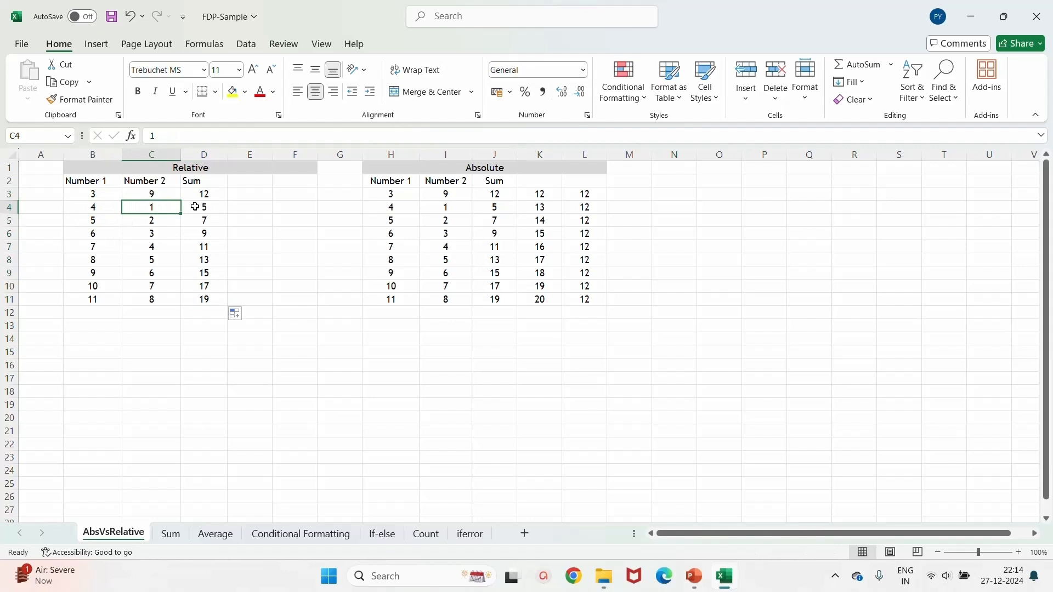
click(195, 207)
click(94, 219)
click(147, 219)
click(198, 219)
click(94, 234)
click(154, 232)
click(198, 233)
click(207, 198)
drag(208, 203, 188, 299)
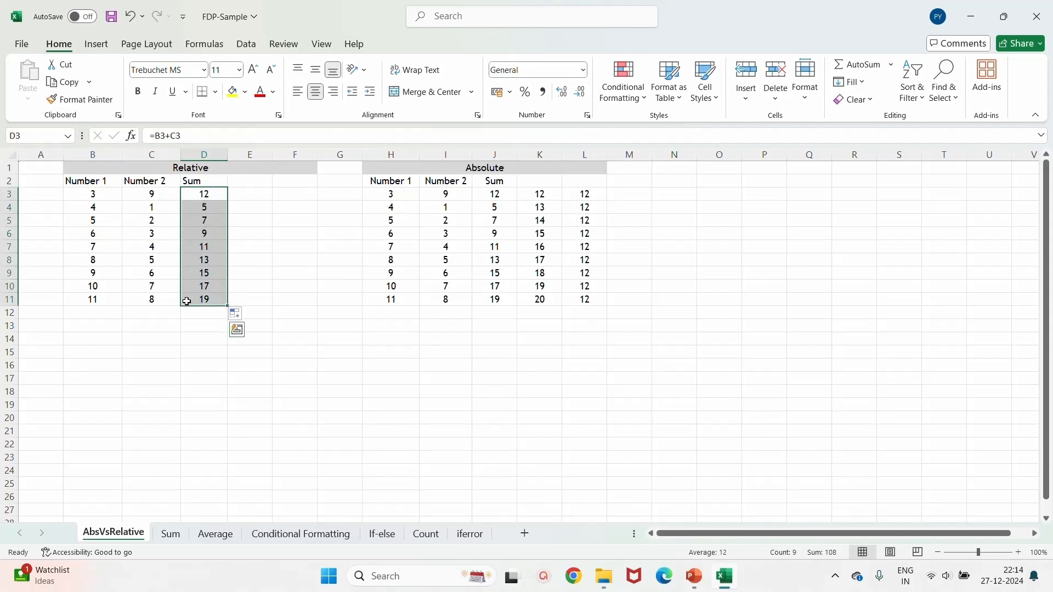
drag(91, 207, 146, 206)
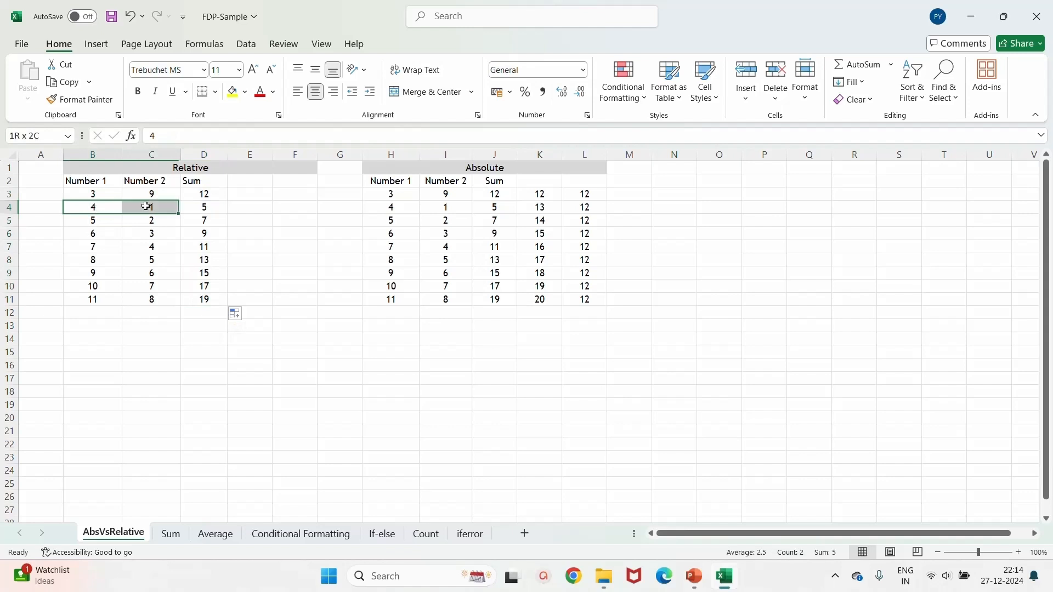
click(195, 207)
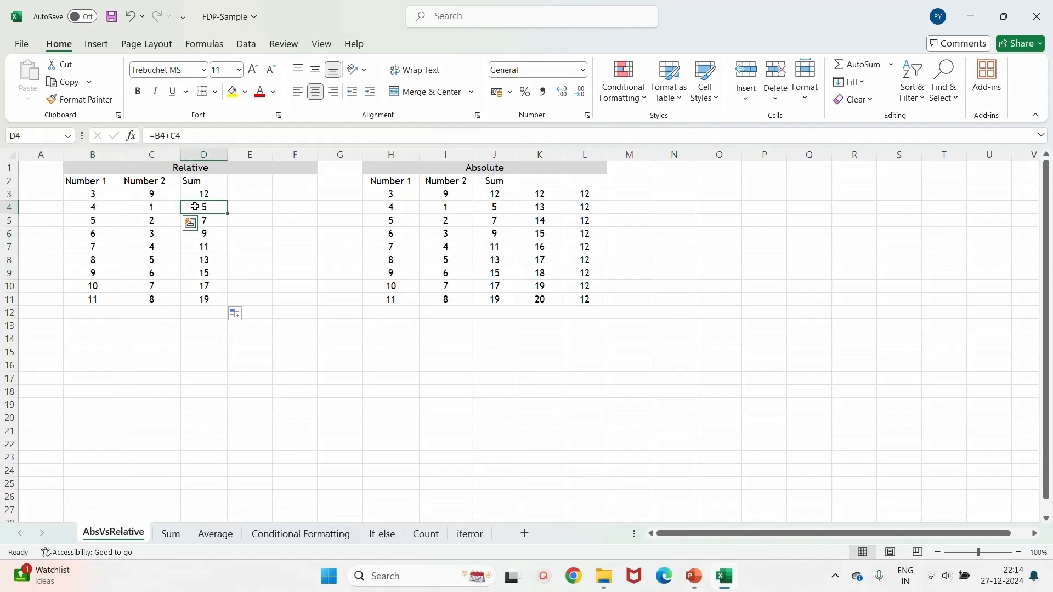
drag(91, 219, 147, 220)
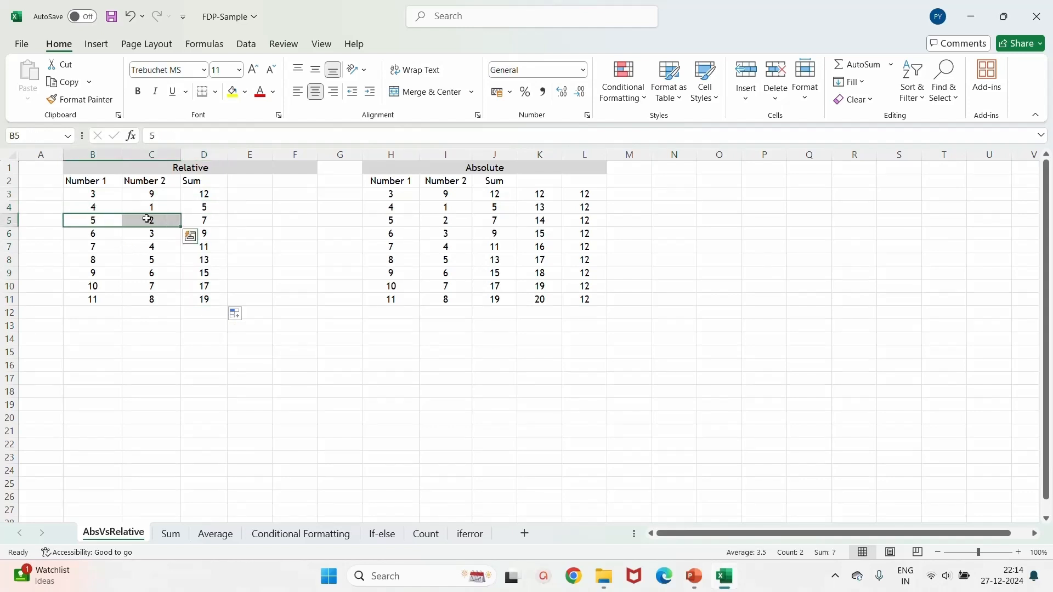
drag(210, 194, 207, 296)
Paste the D3:D11 Sum formulas into column E, so E3 adds C3 and D3.
key(ctrl+c)
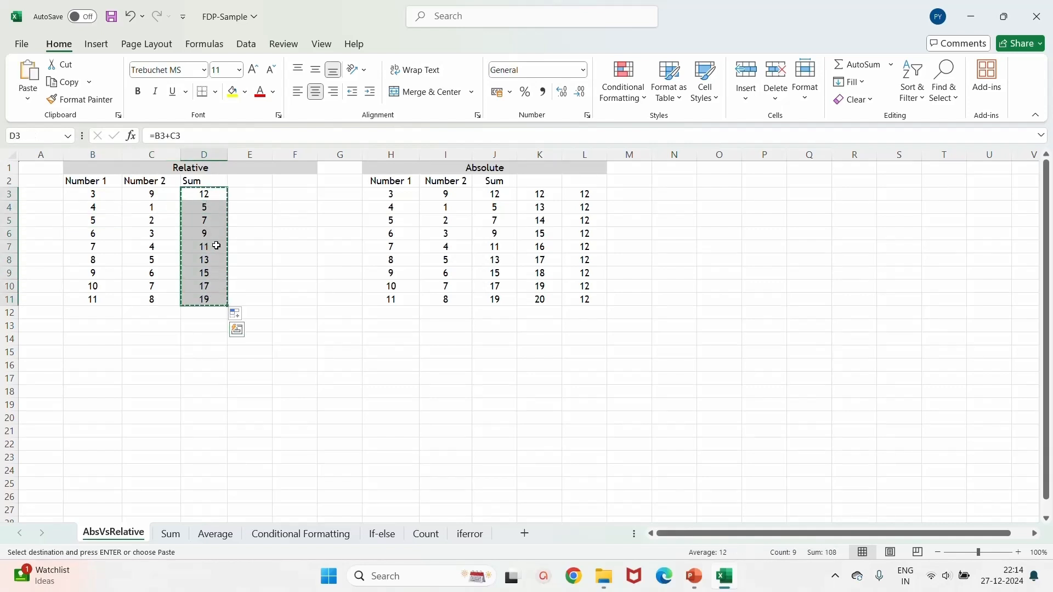
click(250, 195)
key(ctrl+v)
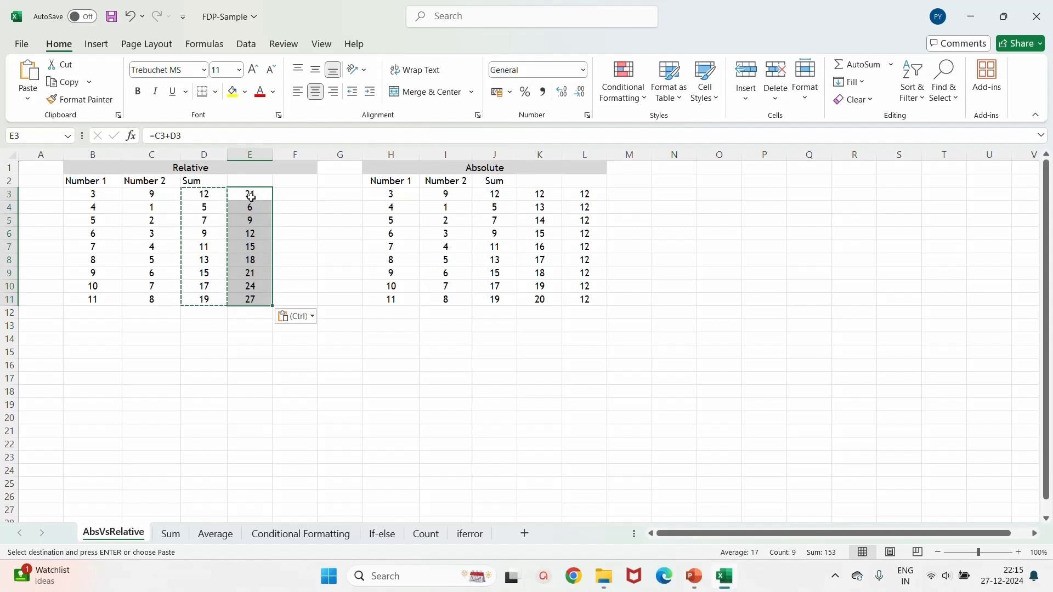
drag(151, 194, 198, 244)
click(245, 194)
Paste the column E sums into column F, where F3 becomes =D3+E3.
drag(245, 194, 232, 294)
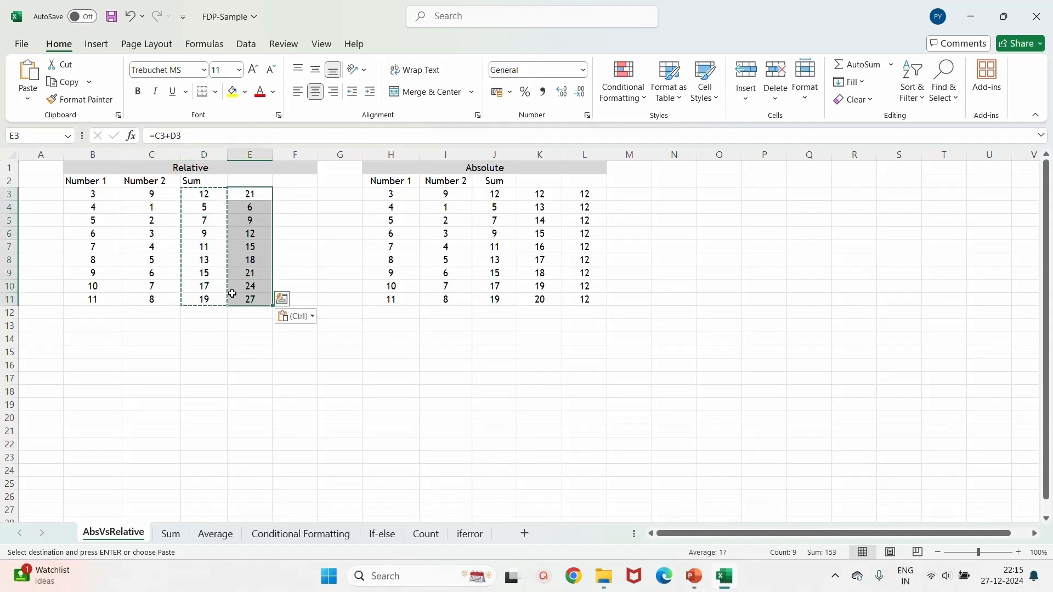
click(292, 194)
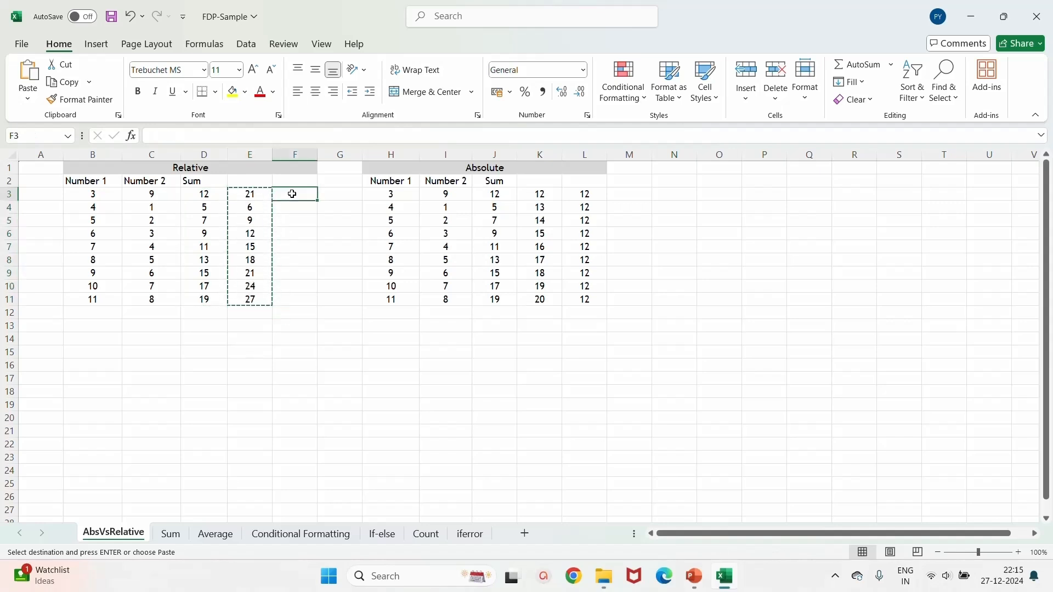
key(ctrl+v)
drag(207, 195, 236, 193)
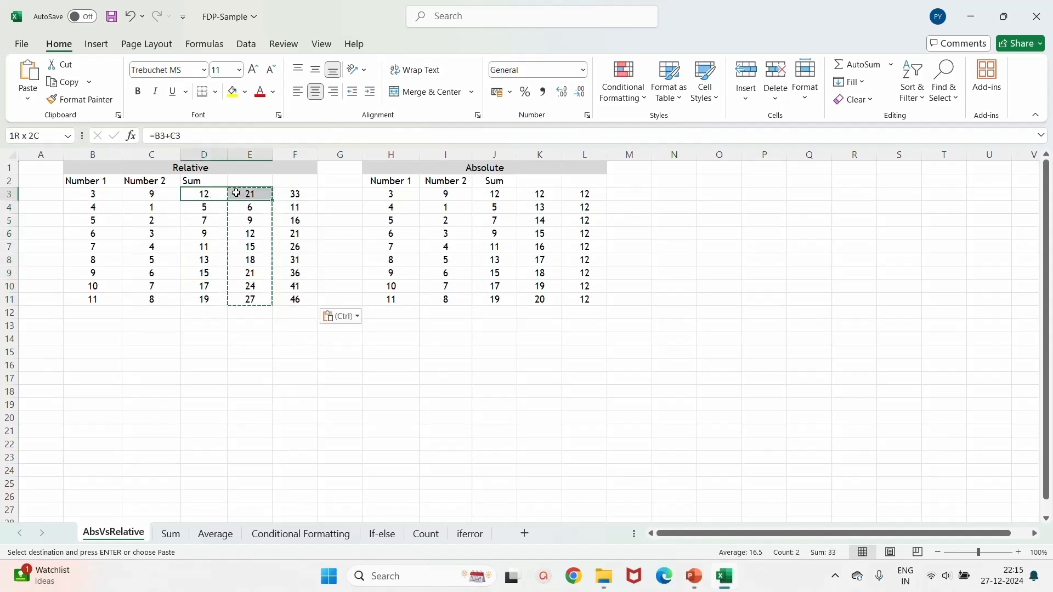
click(288, 191)
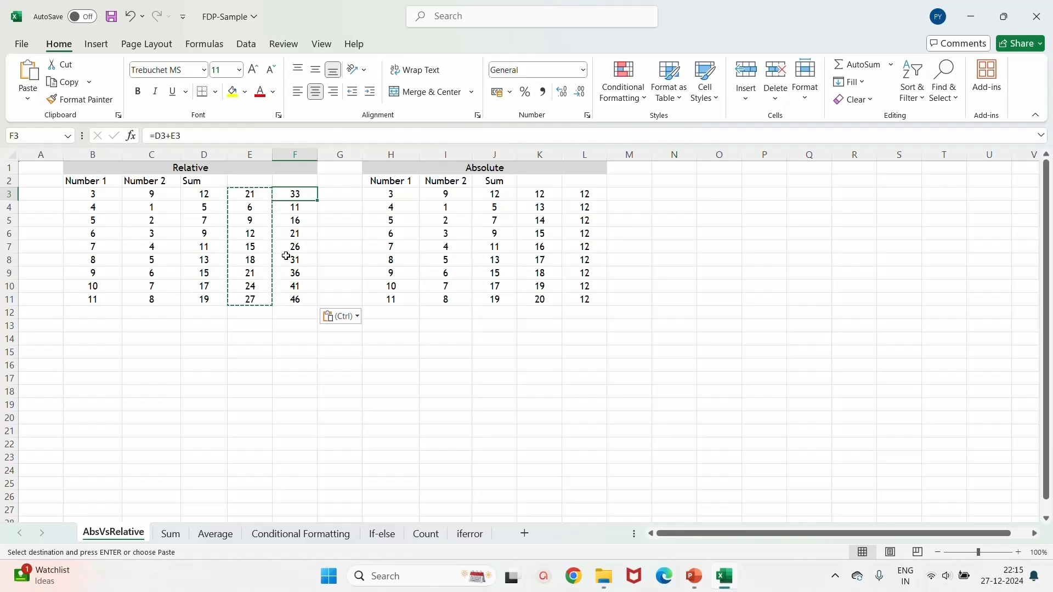
drag(87, 181, 293, 300)
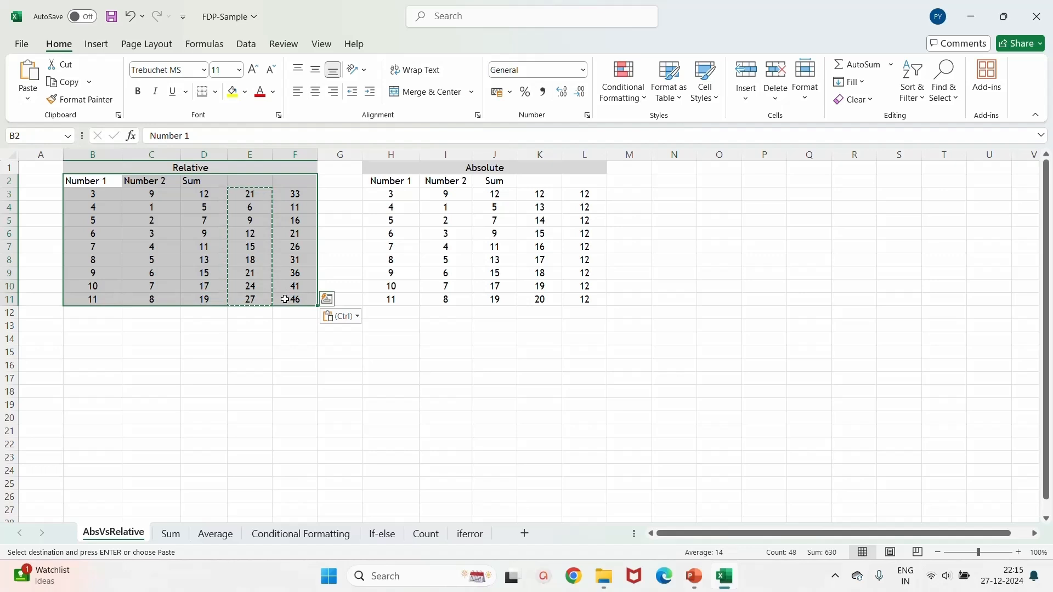
Delete the leftover results in K3:L11 beside the Absolute table.
click(179, 340)
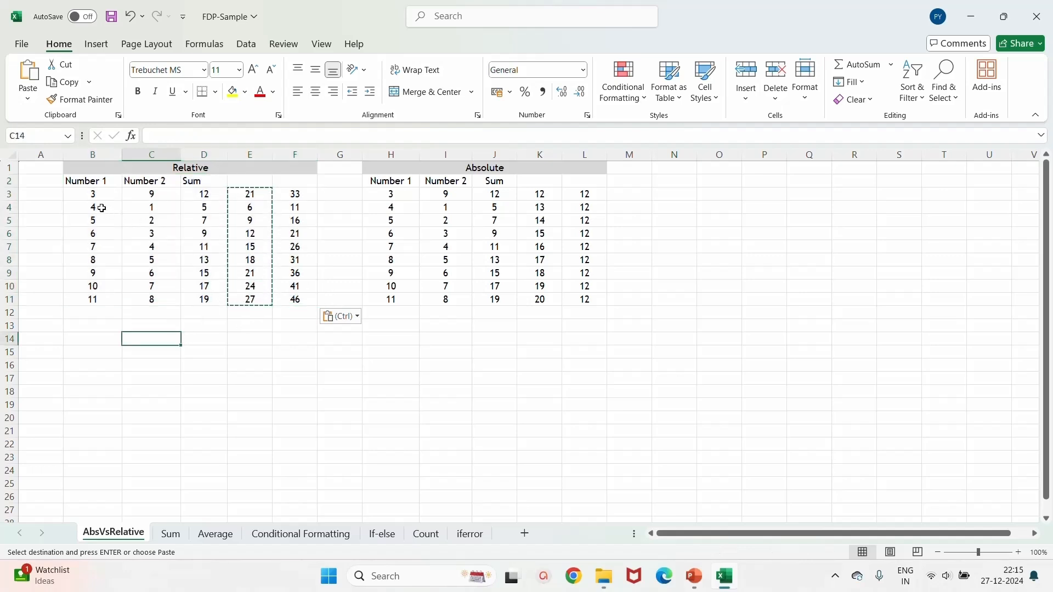
click(93, 194)
mouse_move(92, 194)
mouse_down()
mouse_move(286, 195)
mouse_move(283, 299)
mouse_up()
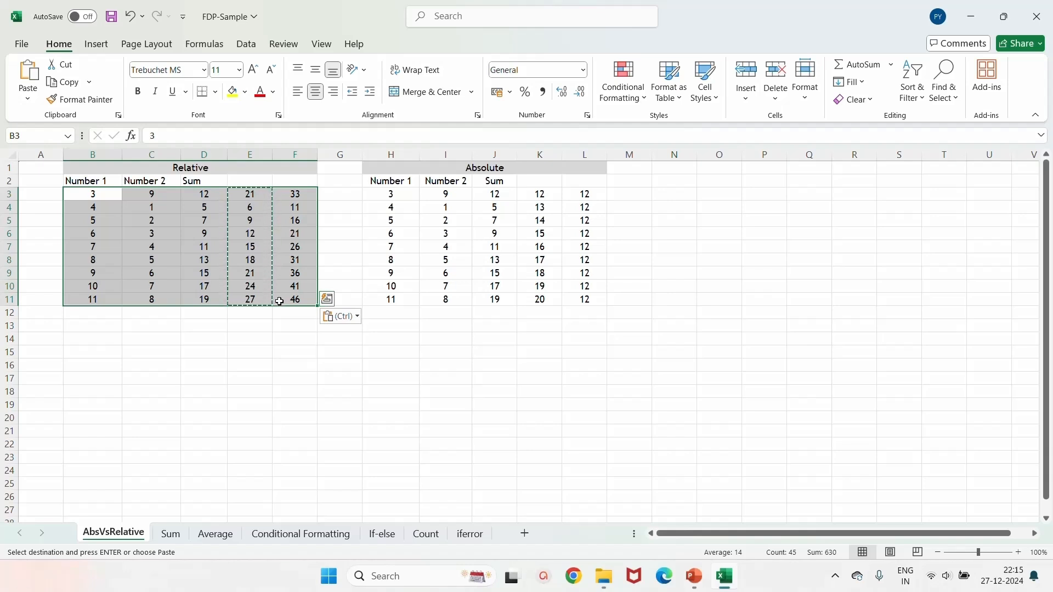
click(198, 191)
mouse_move(199, 192)
mouse_down()
mouse_move(258, 194)
mouse_move(285, 250)
mouse_move(283, 299)
mouse_up()
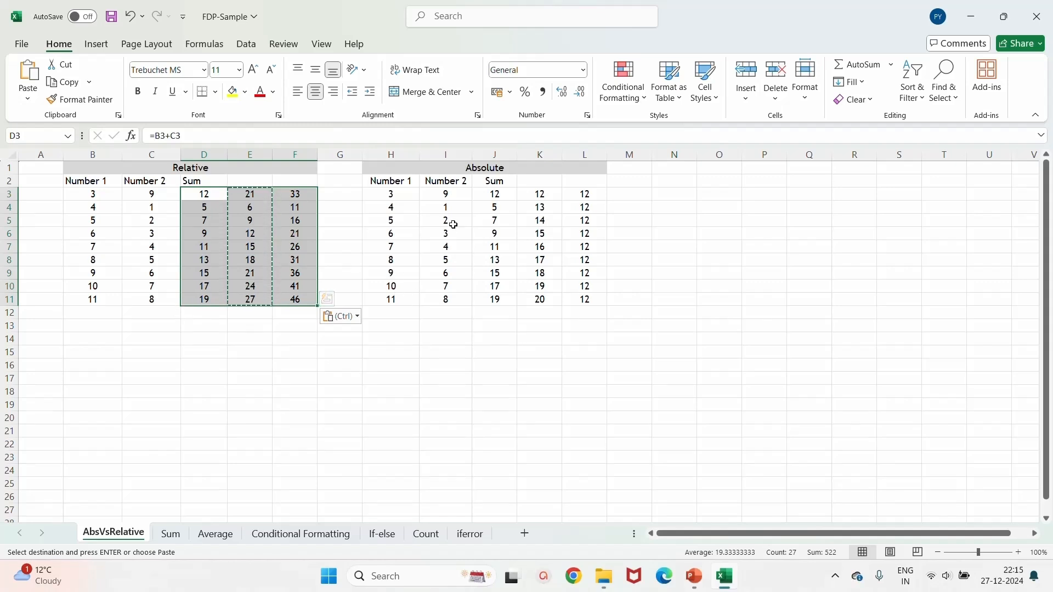
drag(536, 193, 568, 298)
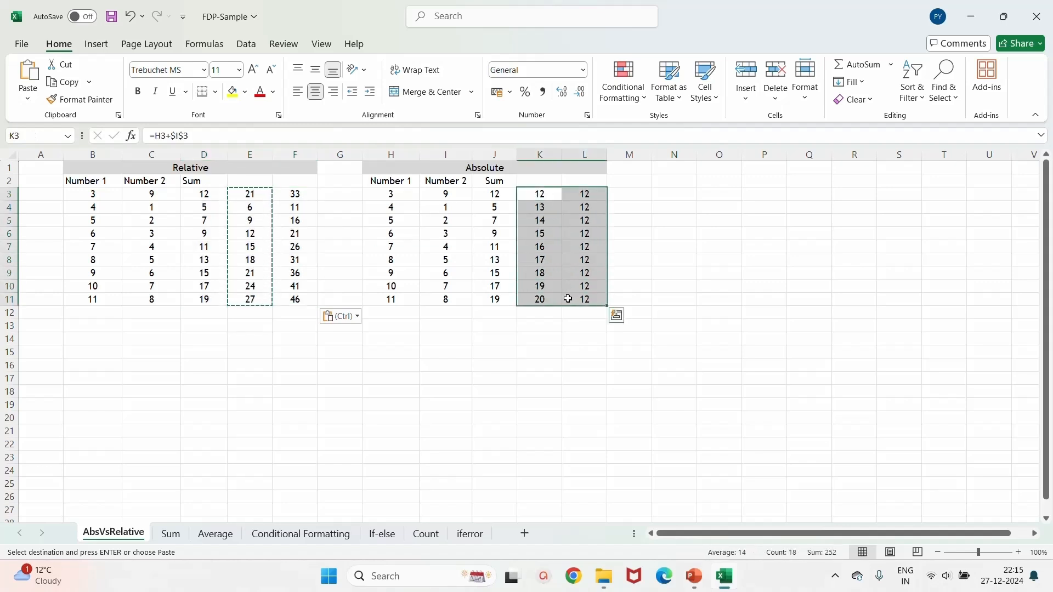
key(Delete)
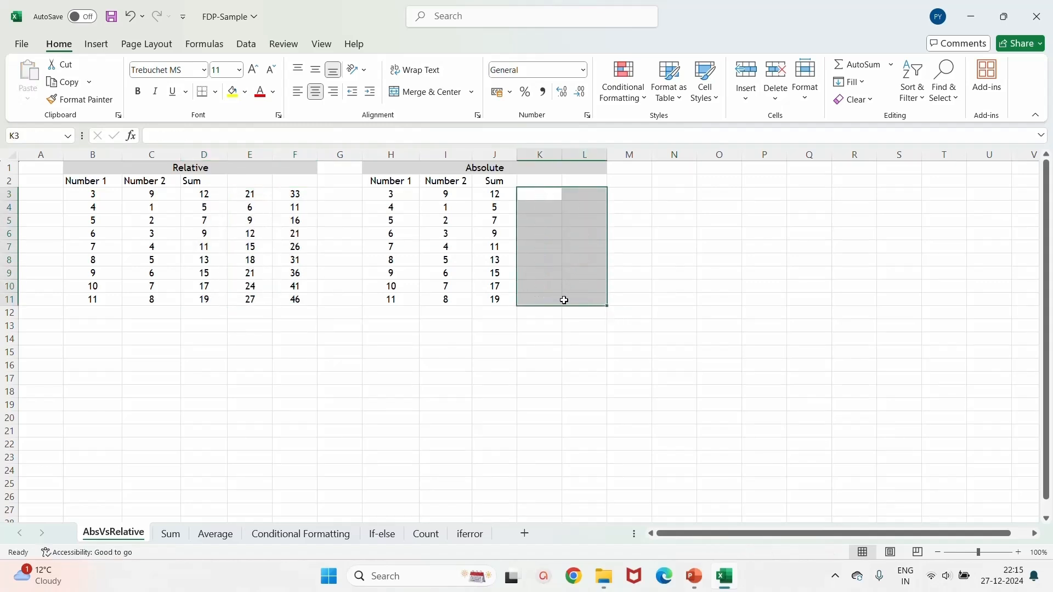
Review the Sum values in J3:J11 and the Number 1 and Number 2 values in columns H and I.
click(502, 194)
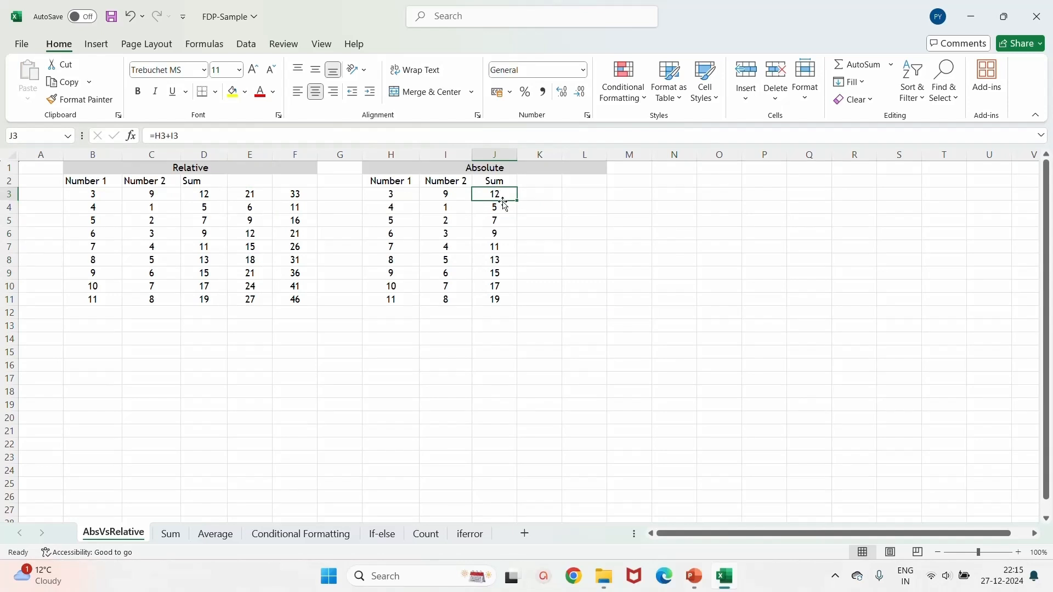
drag(492, 193, 494, 298)
click(486, 350)
drag(486, 196, 490, 298)
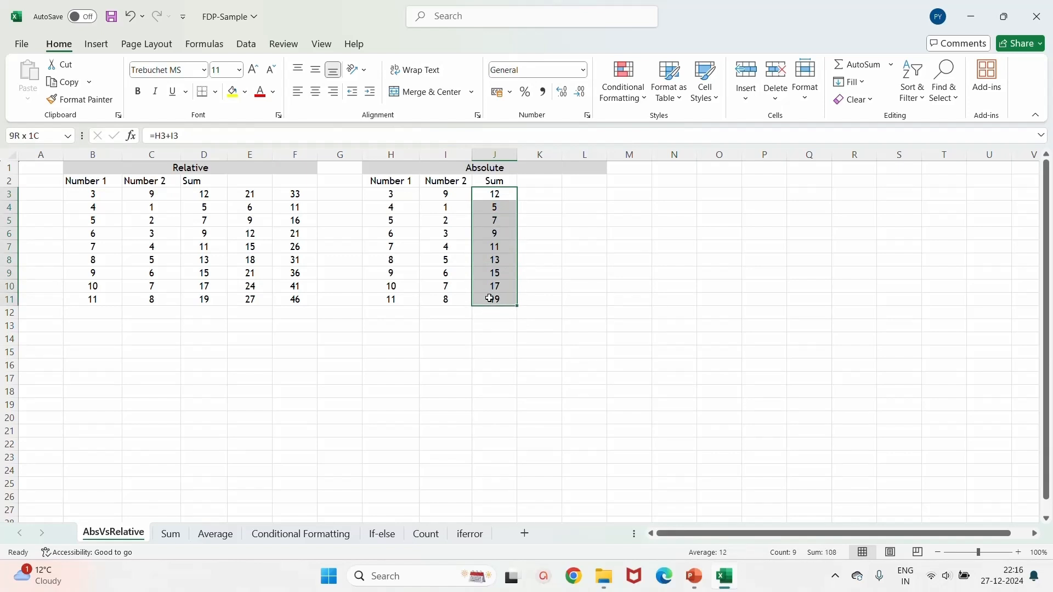
drag(391, 196, 393, 299)
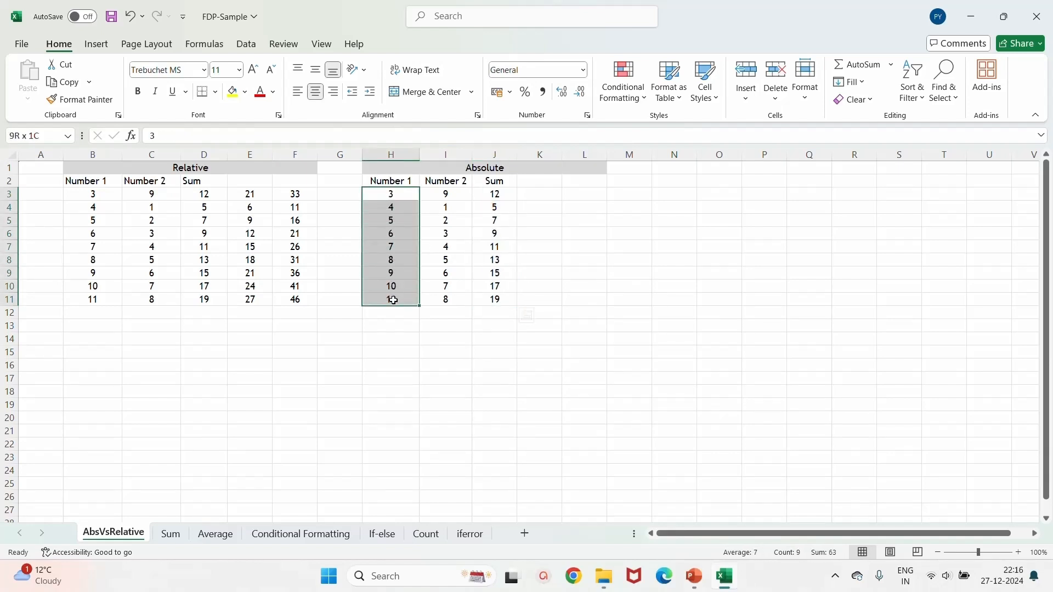
click(448, 191)
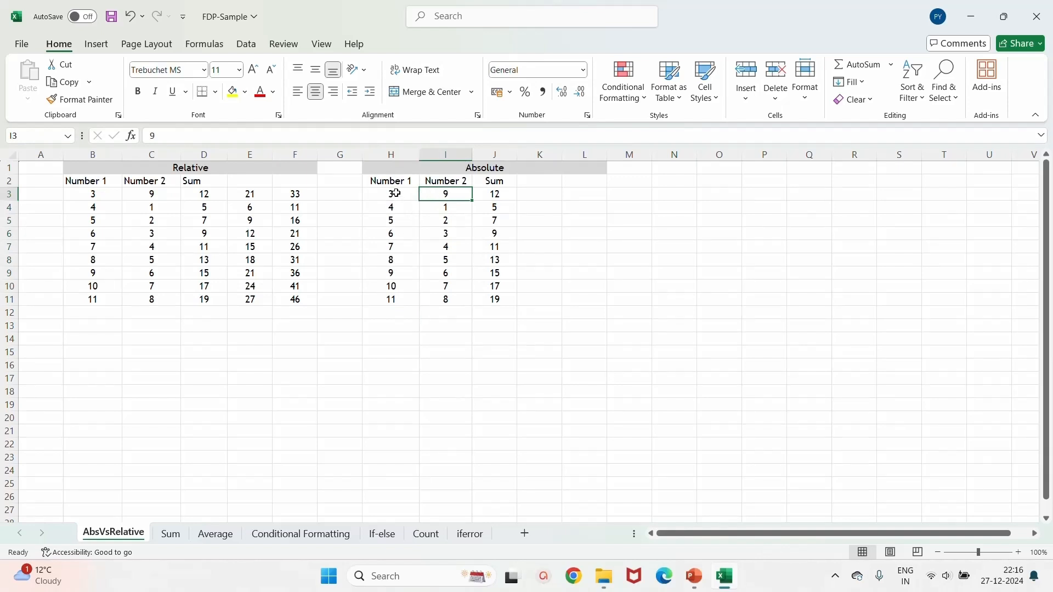
click(393, 193)
click(406, 207)
click(445, 192)
click(393, 222)
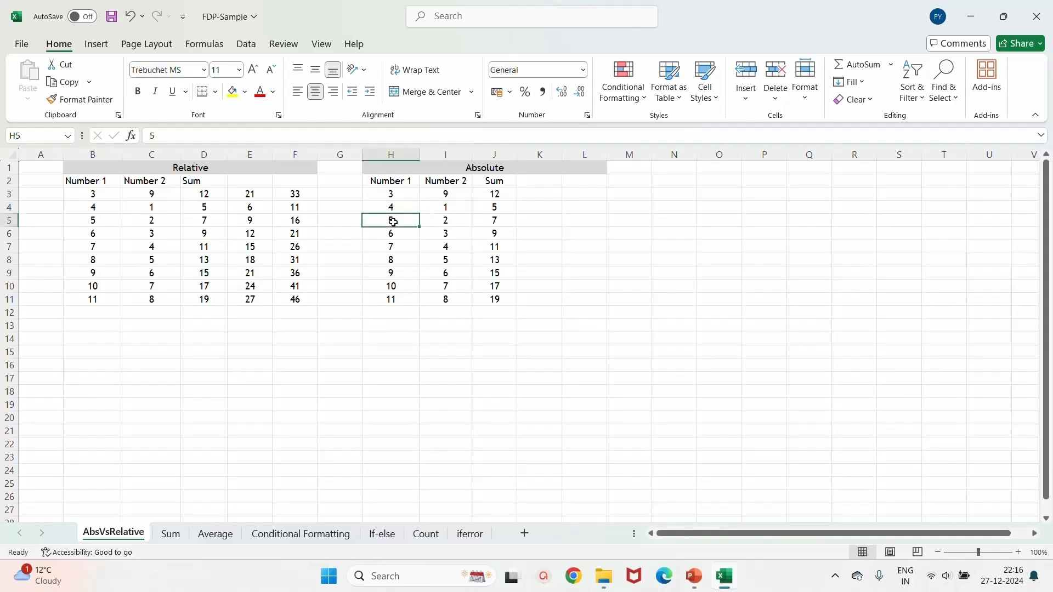
click(447, 195)
click(403, 234)
click(448, 194)
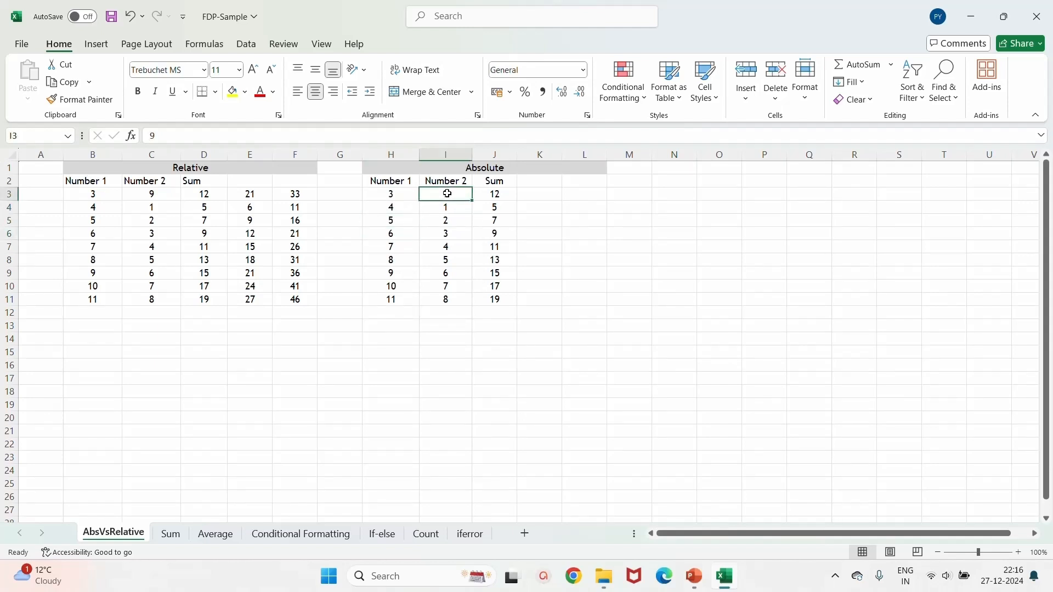
Enter =H3+I3 in K3 and fill it down to K11.
click(535, 193)
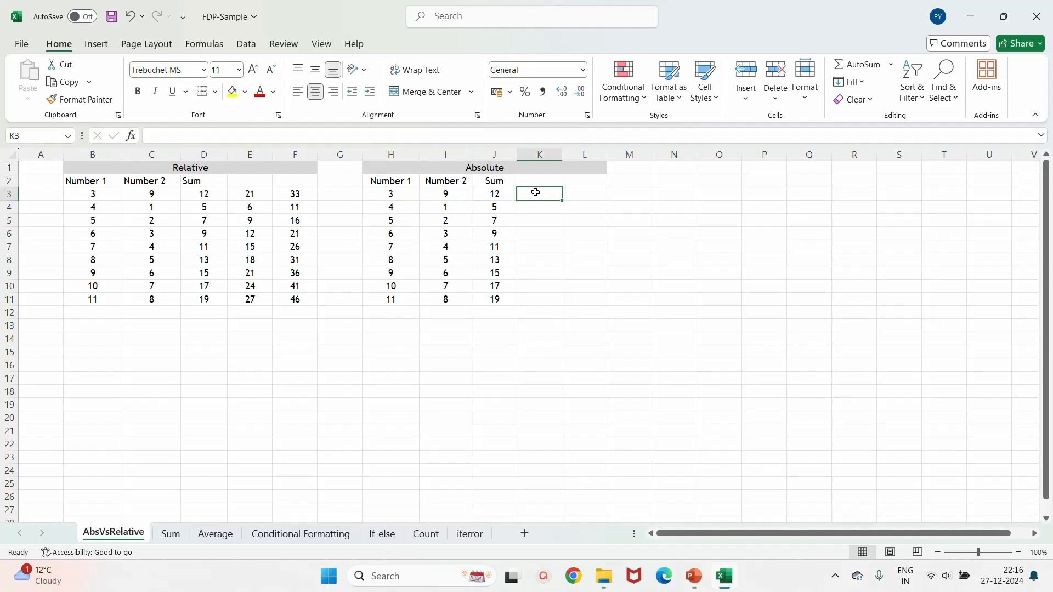
text(=)
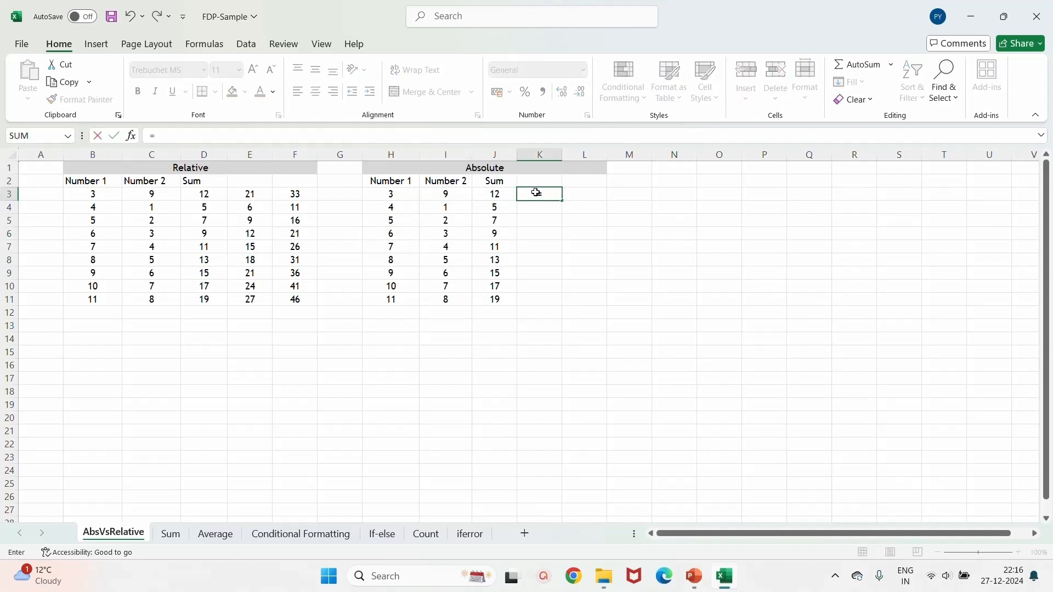
click(393, 195)
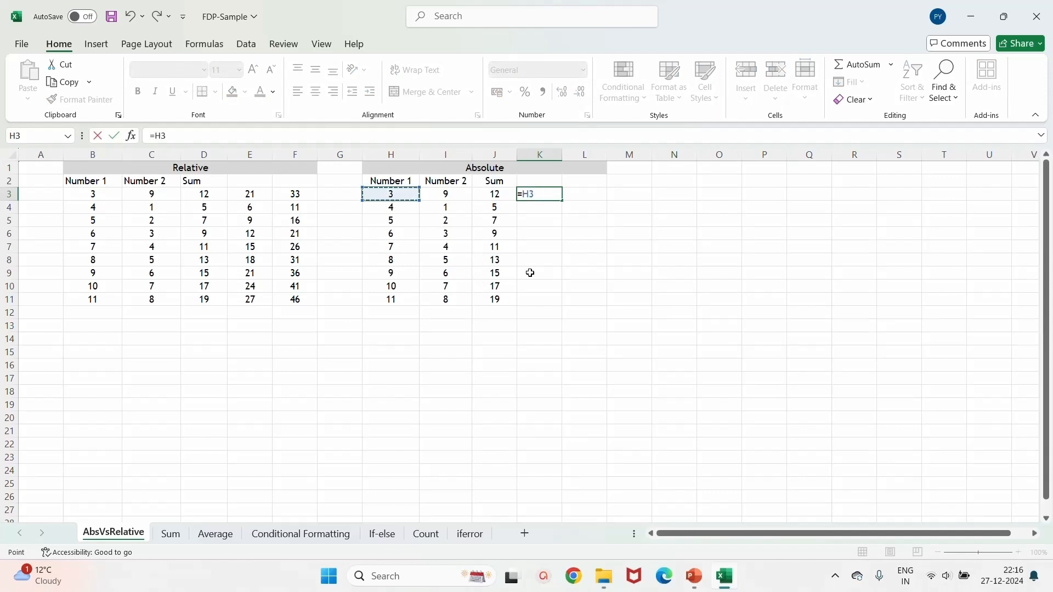
text(+)
click(456, 193)
key(Return)
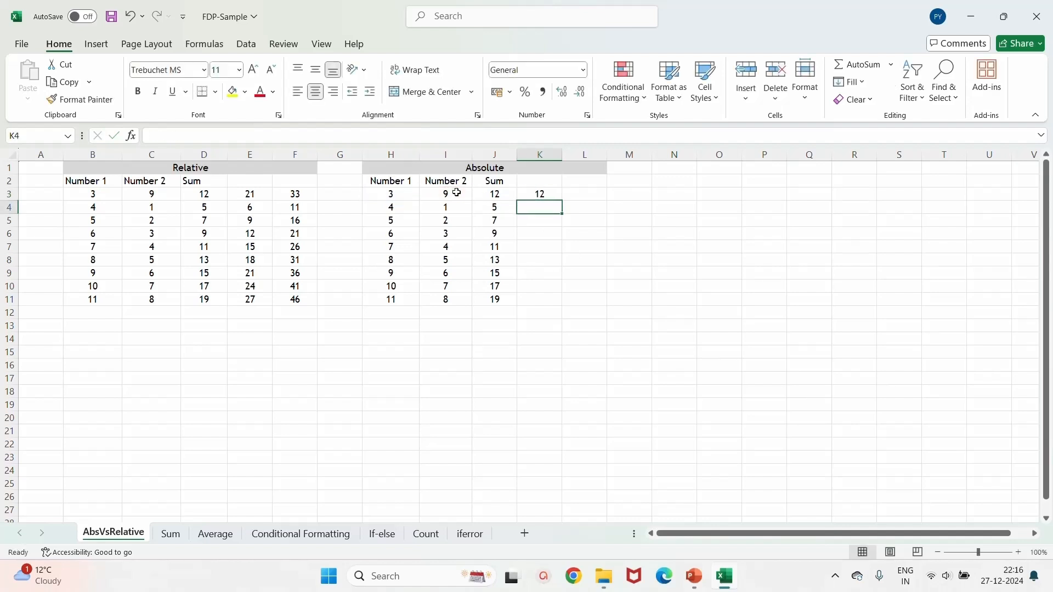
click(535, 196)
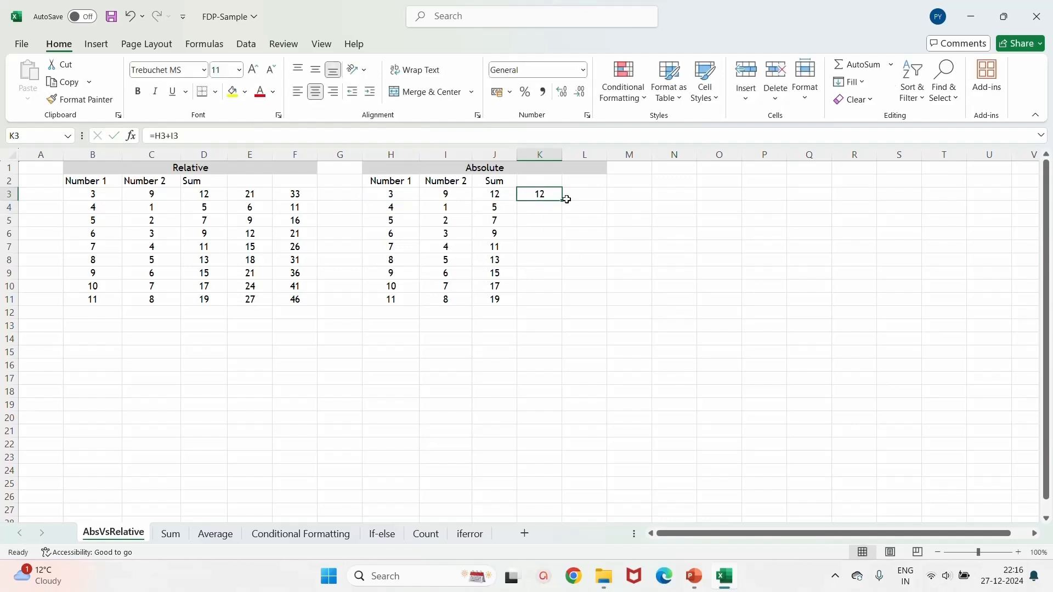
drag(564, 200, 547, 308)
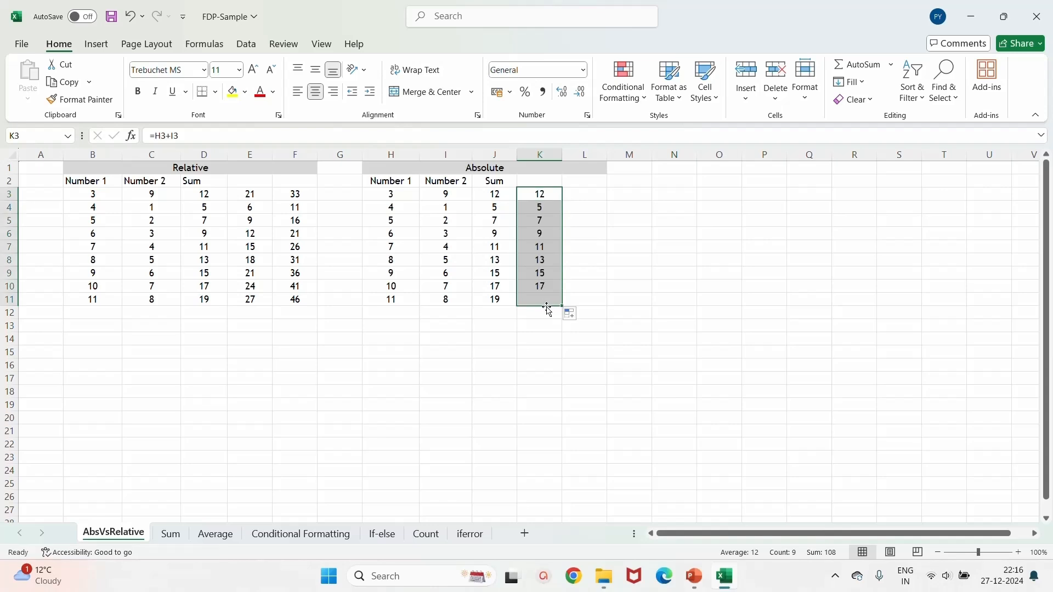
Check the H4, I4, H5 and I3 values against the new column K sums.
click(383, 209)
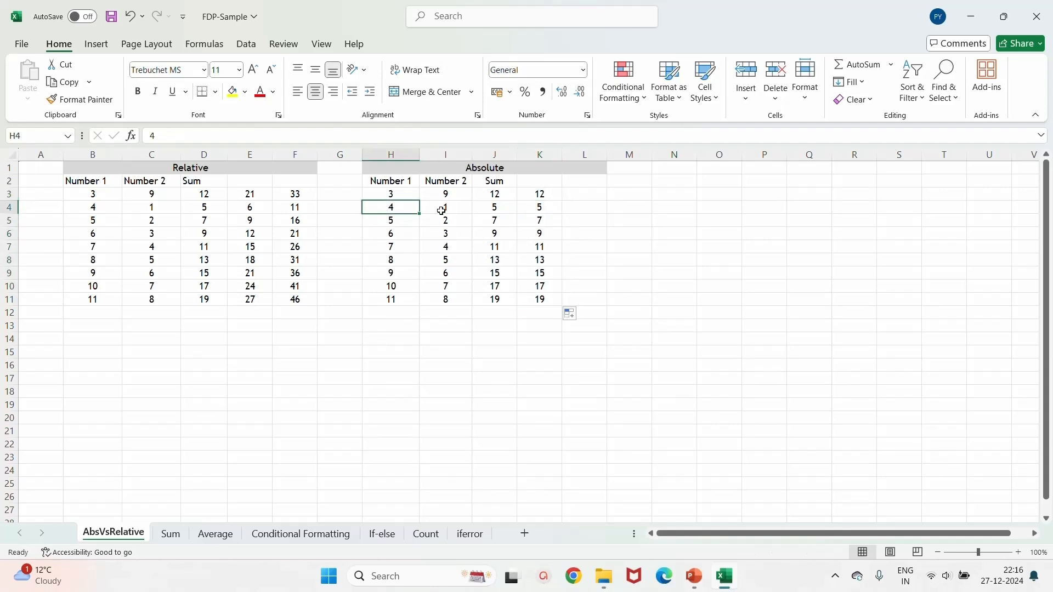
click(447, 209)
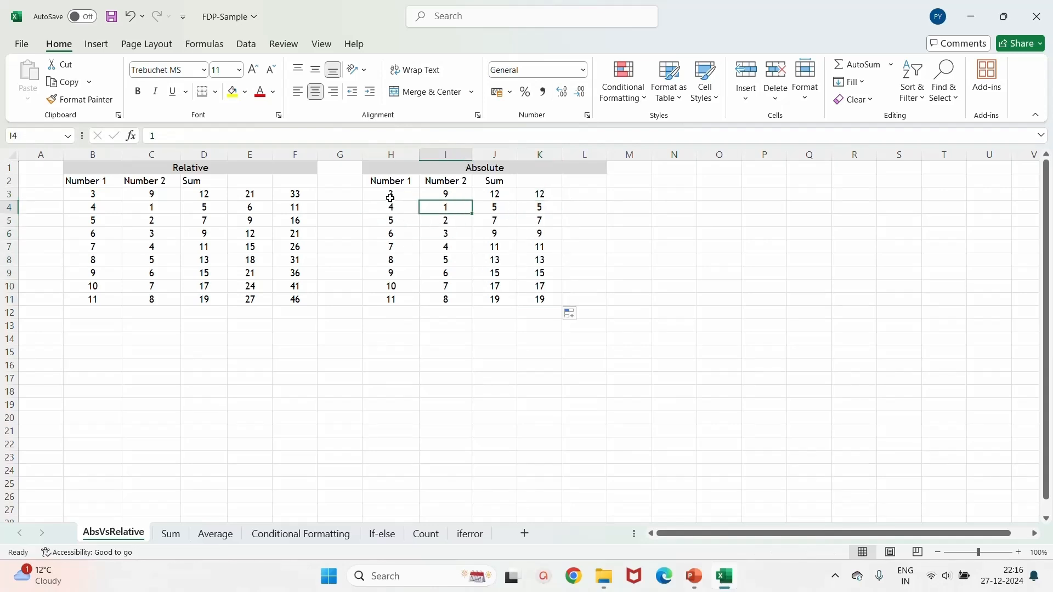
click(387, 209)
click(441, 195)
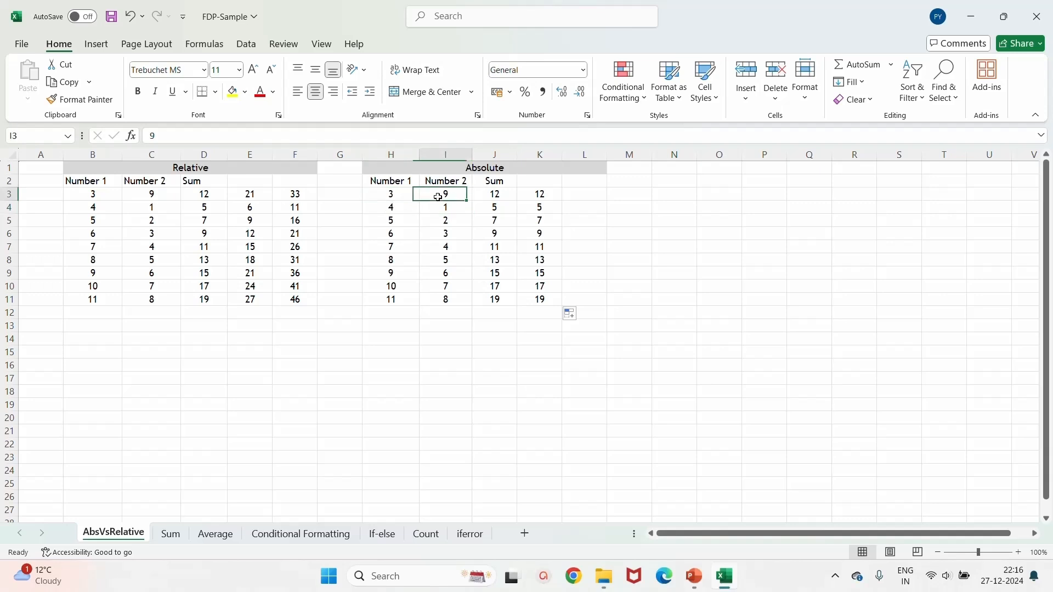
click(396, 208)
click(444, 195)
click(400, 222)
click(452, 195)
Edit K3 in the formula bar to =H3+$I$3, locking the I3 reference.
click(531, 194)
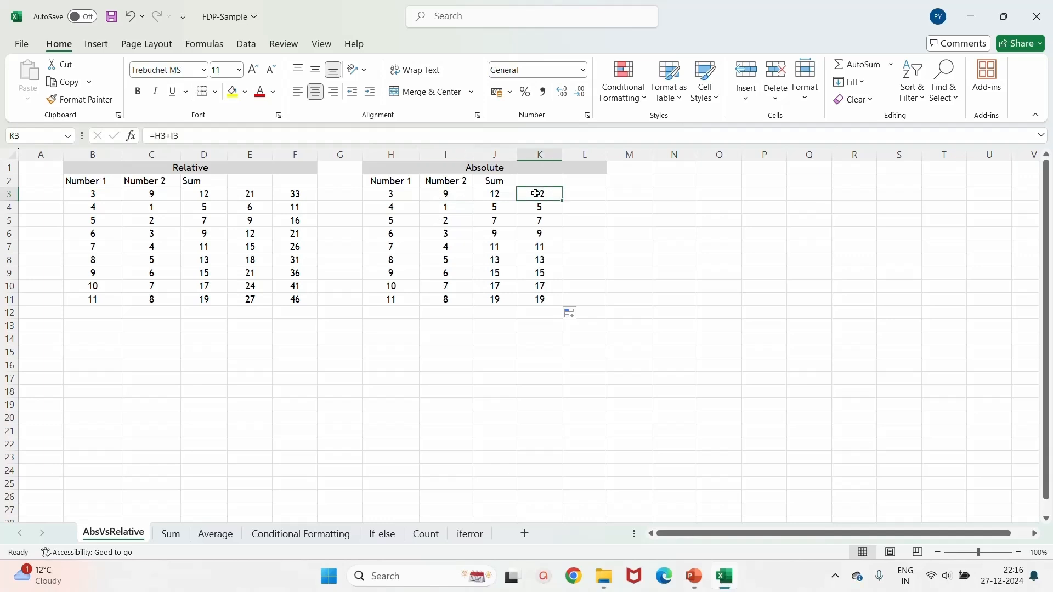
click(170, 137)
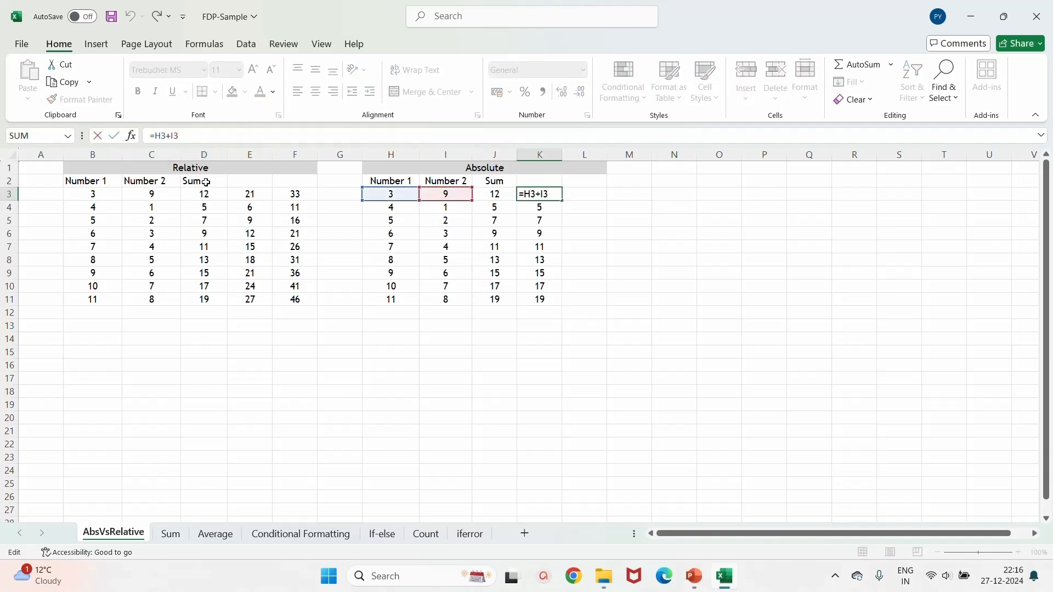
text($)
key(Return)
text(4)
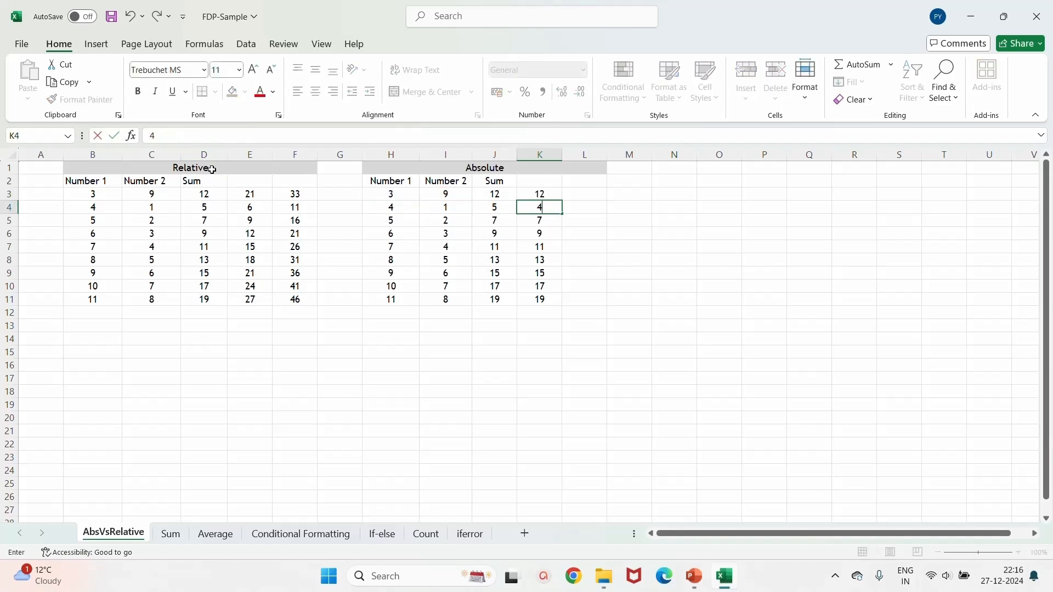
click(542, 193)
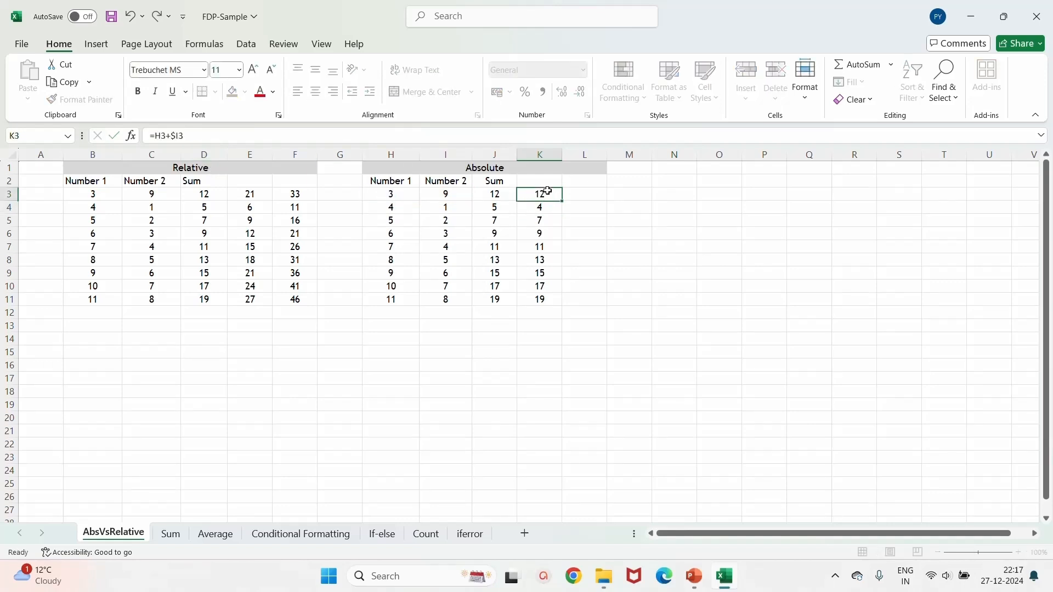
click(192, 141)
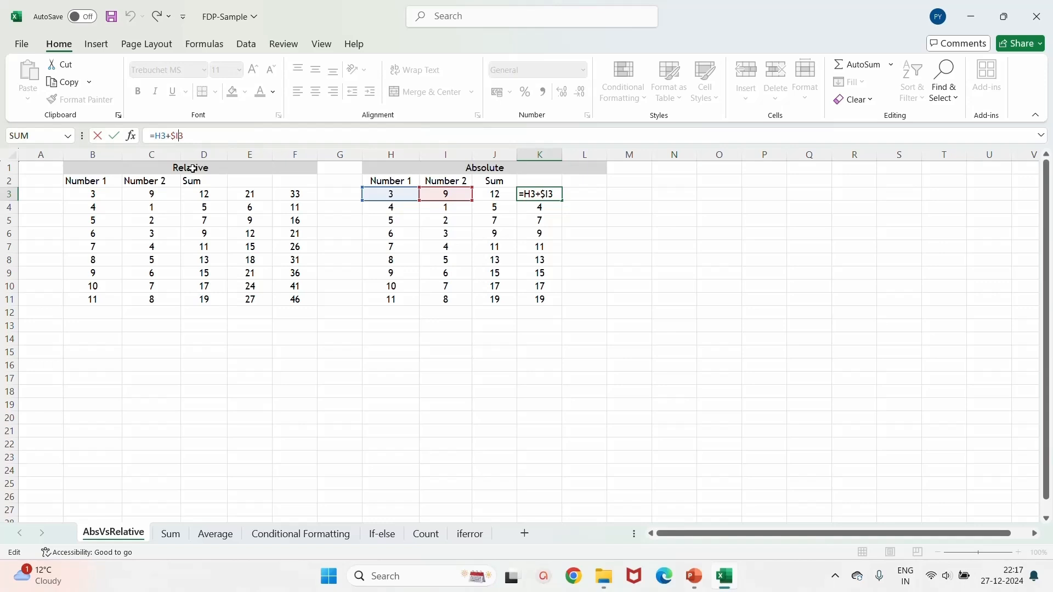
text($)
key(Return)
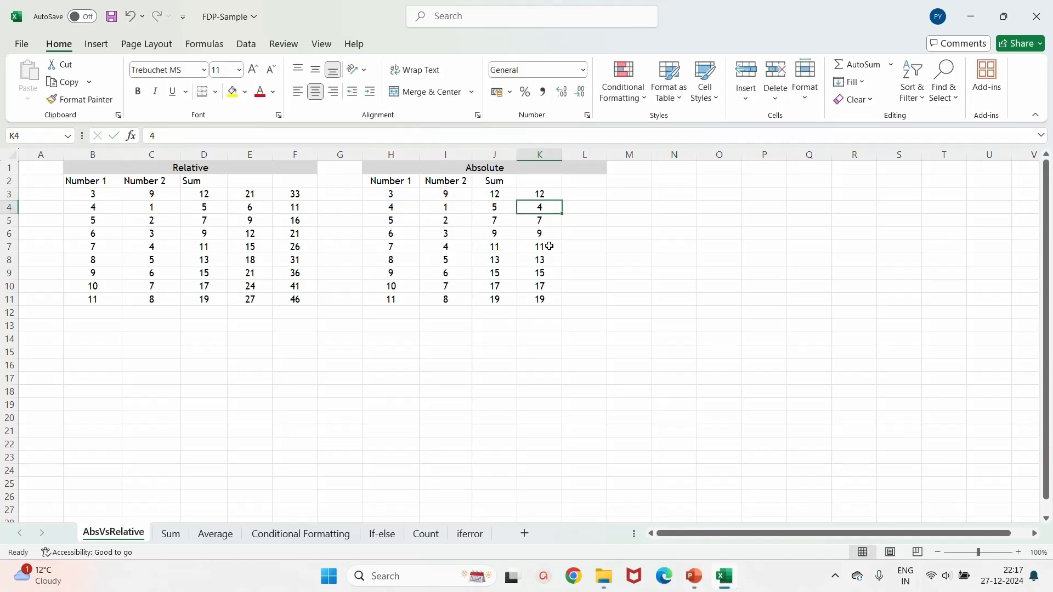
click(542, 195)
drag(563, 201, 551, 303)
click(398, 210)
click(442, 195)
click(395, 223)
click(435, 207)
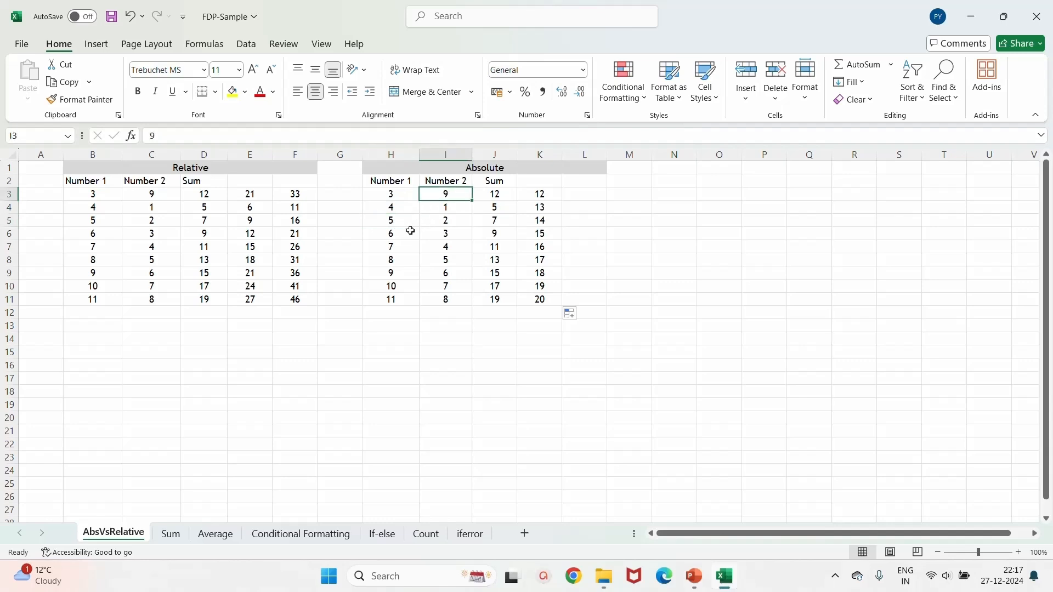
click(394, 235)
click(449, 197)
click(536, 233)
click(395, 249)
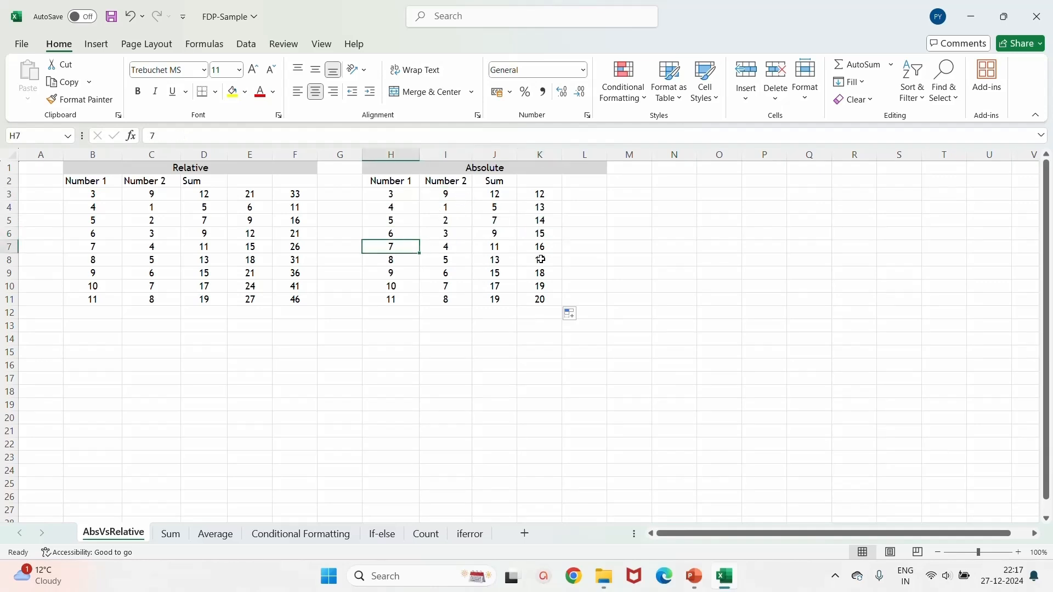
drag(400, 192, 394, 301)
click(452, 196)
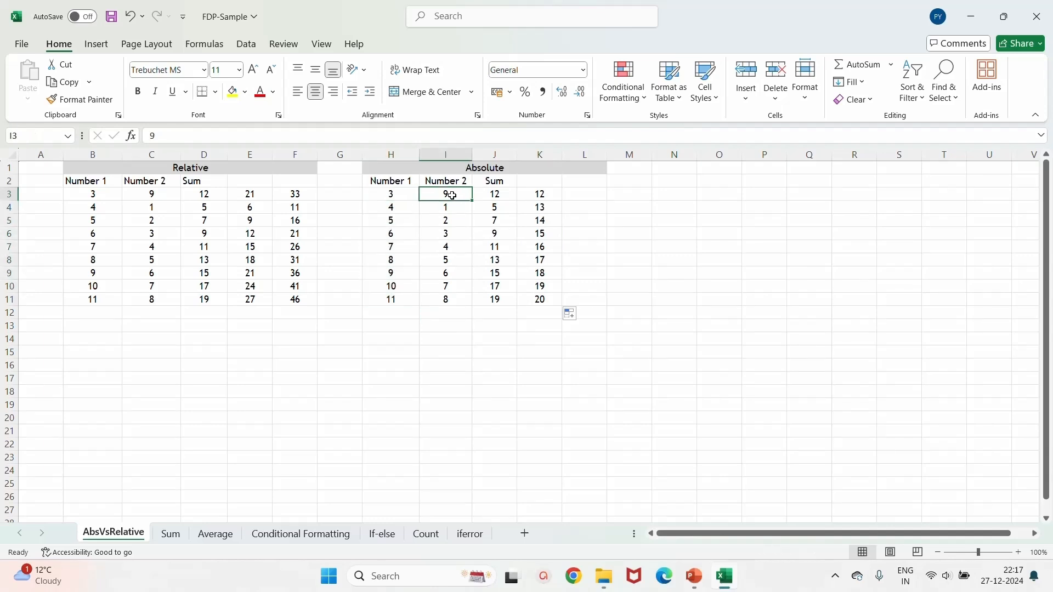
click(391, 192)
drag(391, 193, 448, 192)
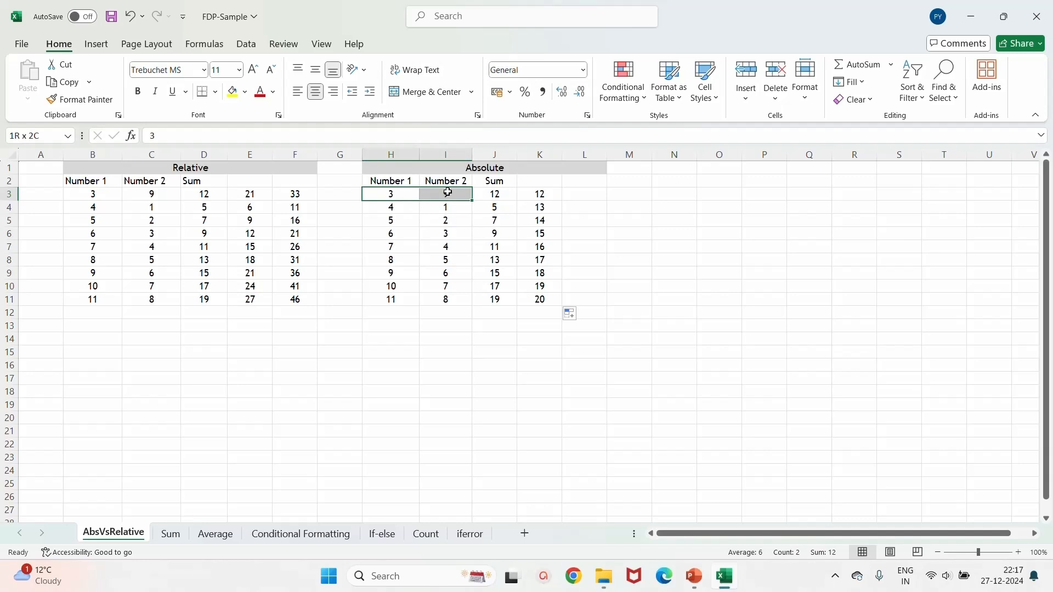
Edit K3 in the formula bar to =$H$3+$I$3.
click(537, 195)
click(158, 135)
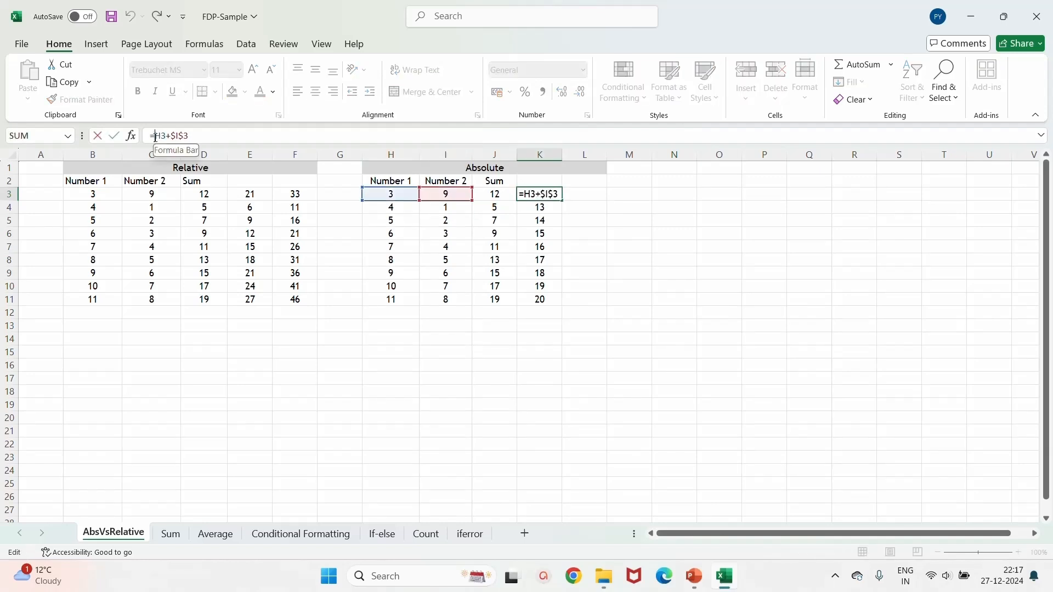
text($)
key(Right)
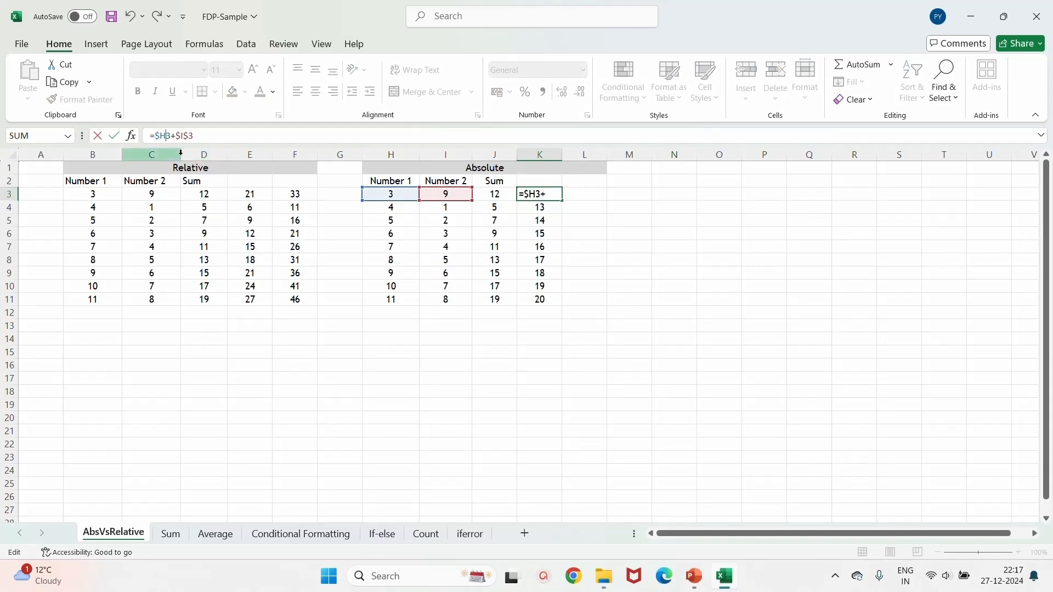
key(Return)
key(Return)
text(4)
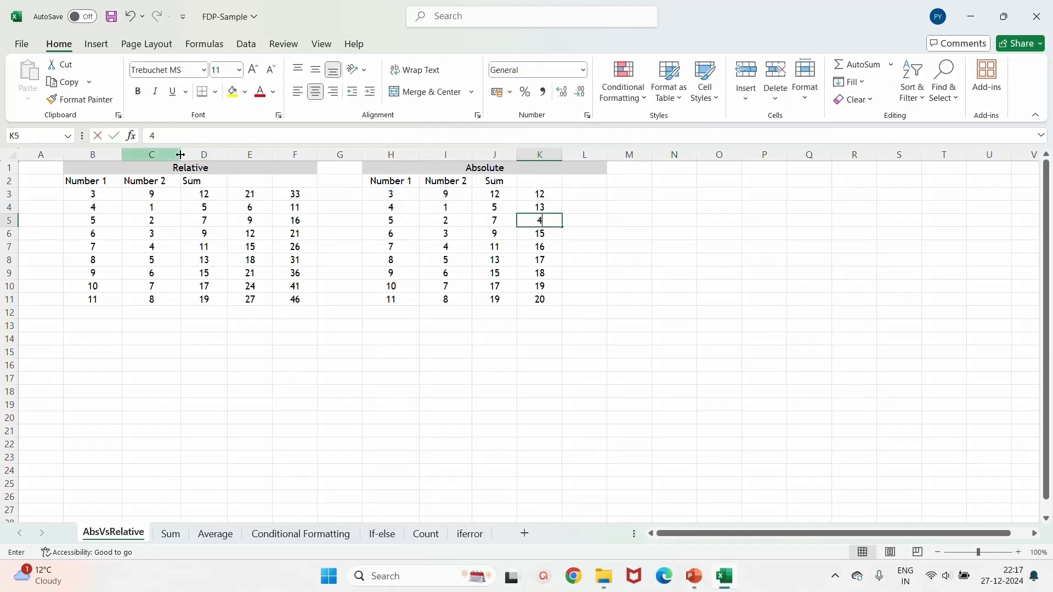
click(520, 192)
click(165, 135)
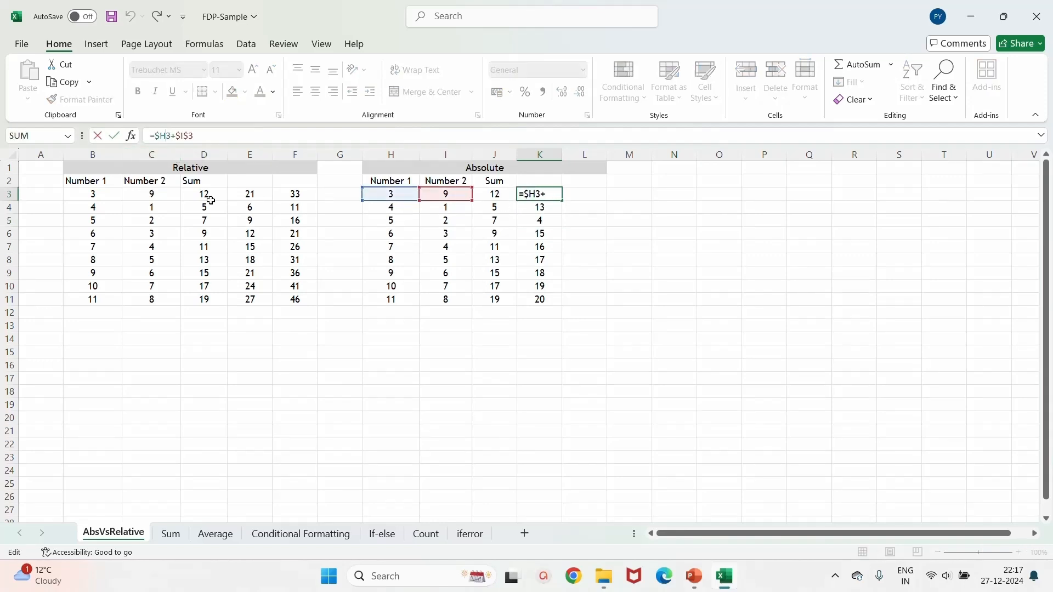
text($)
key(Return)
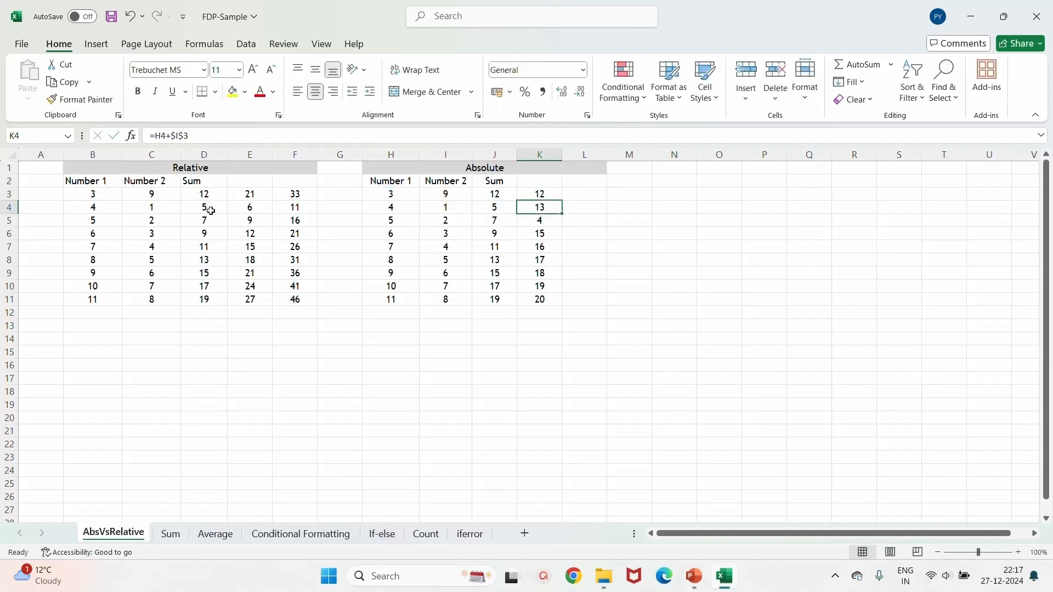
Fill the fully absolute K3 formula down to K11.
click(404, 195)
click(445, 196)
click(543, 196)
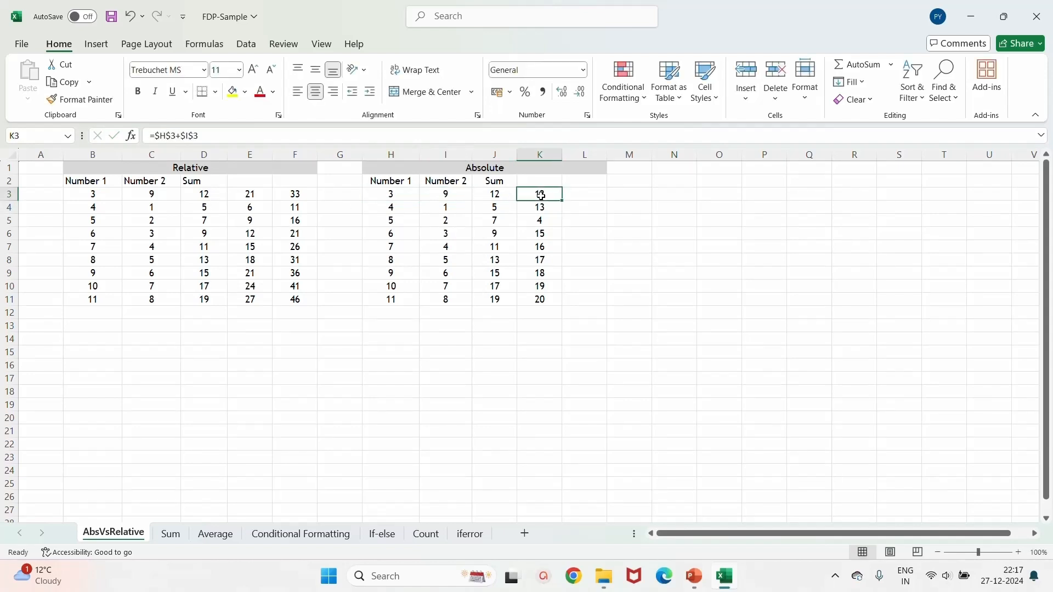
drag(564, 201, 541, 304)
Highlight H3 and I3 and the Relative and Absolute table headings.
drag(399, 195, 441, 194)
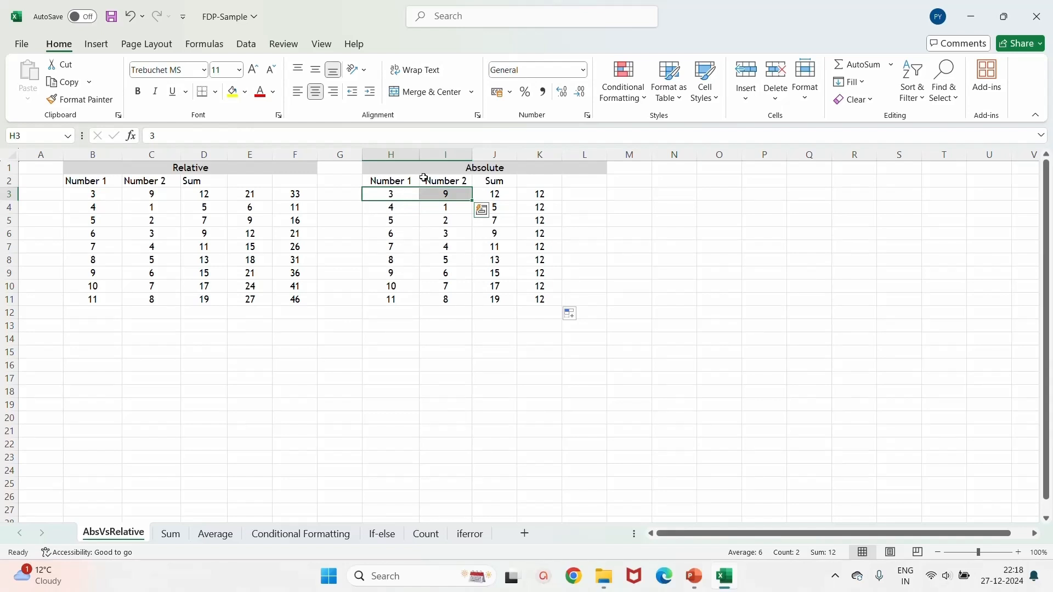
click(181, 170)
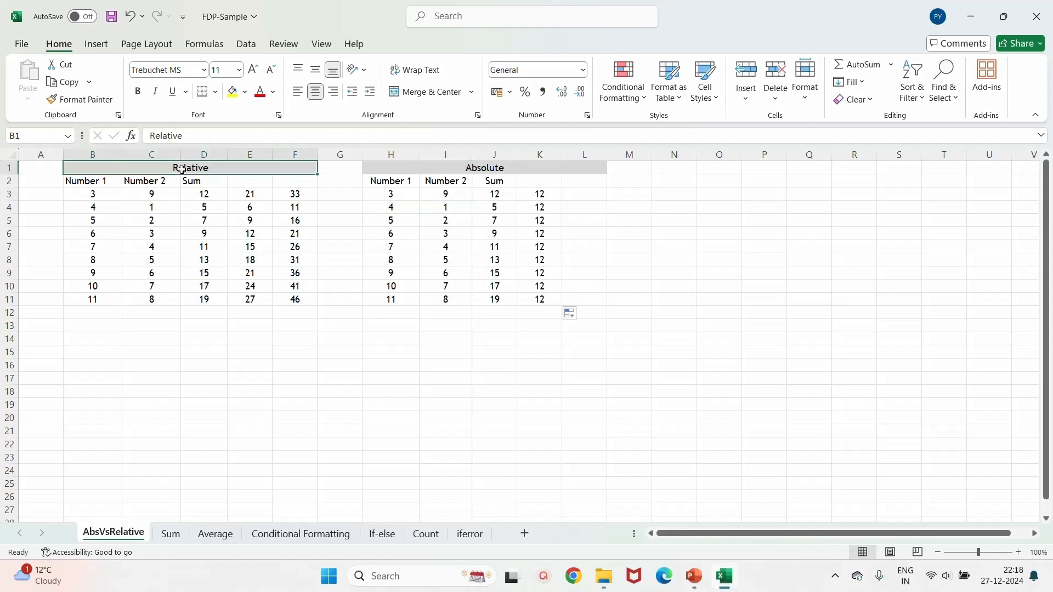
click(469, 173)
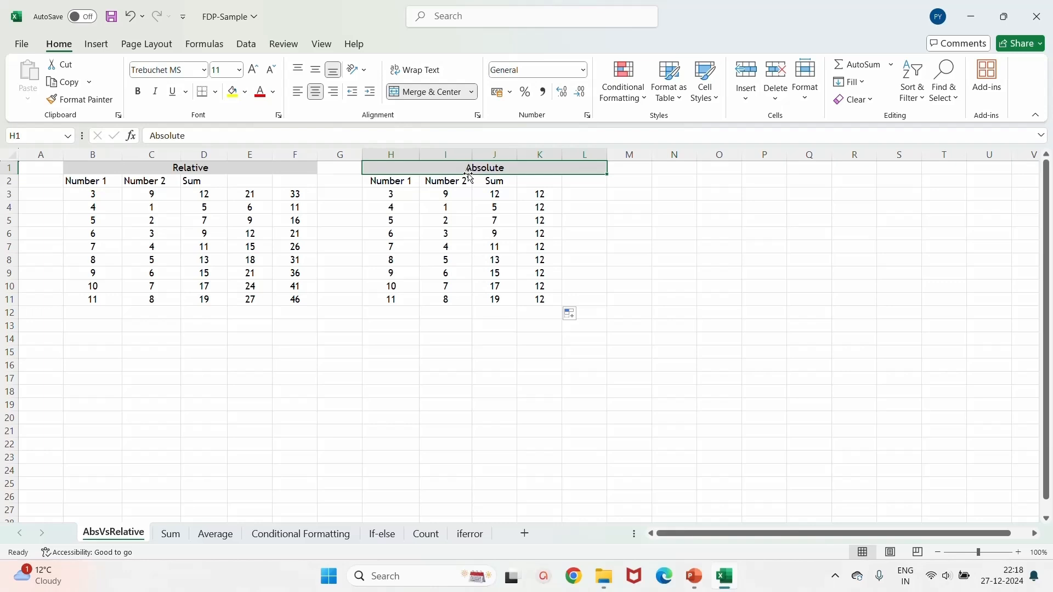
click(229, 168)
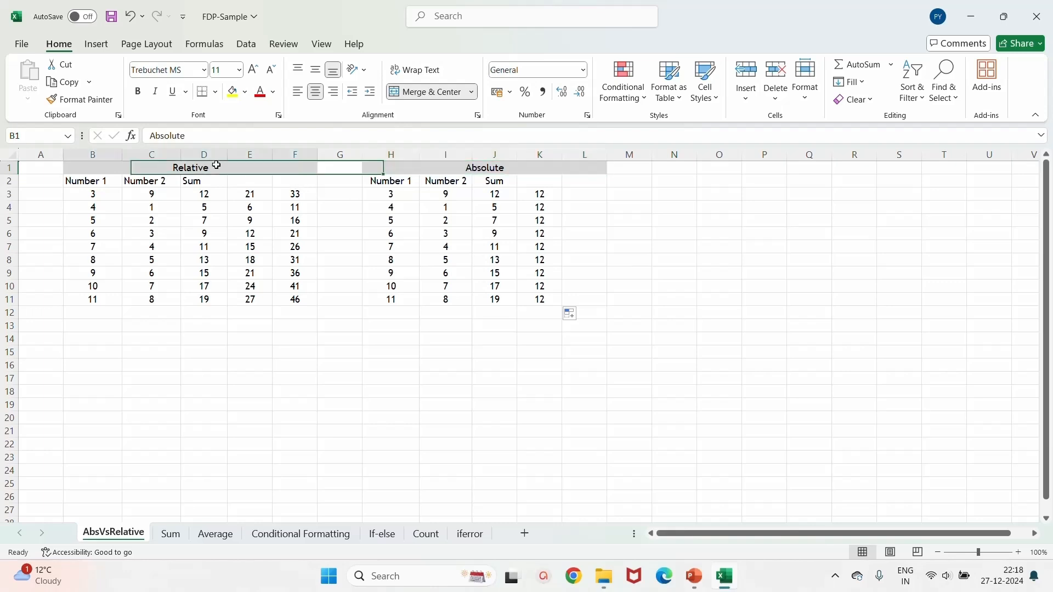
click(220, 361)
Compare the relative formulas in E3 and J3 with the absolute formula in K3.
click(245, 194)
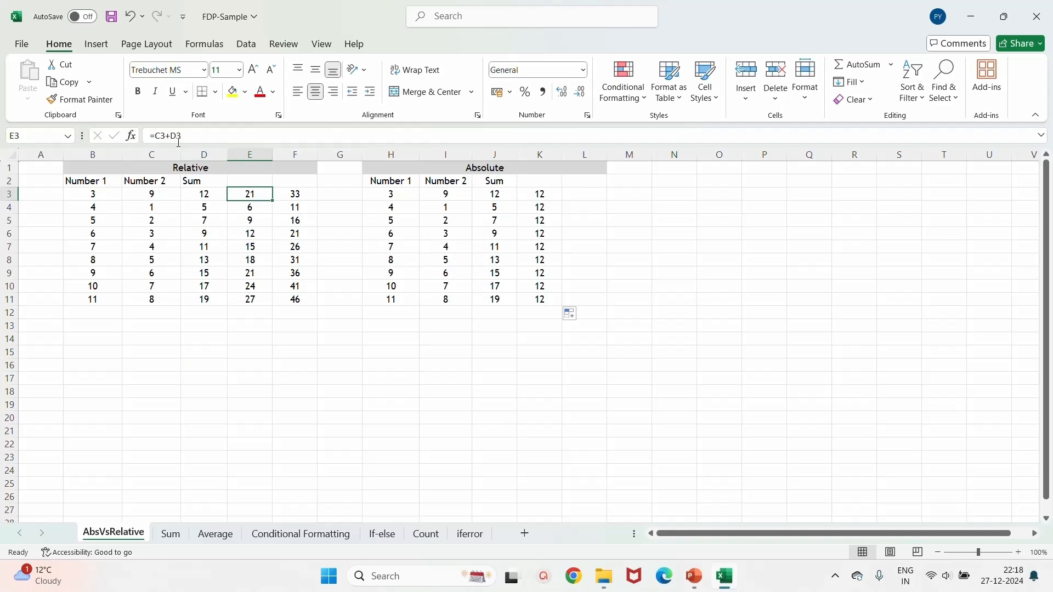
click(499, 193)
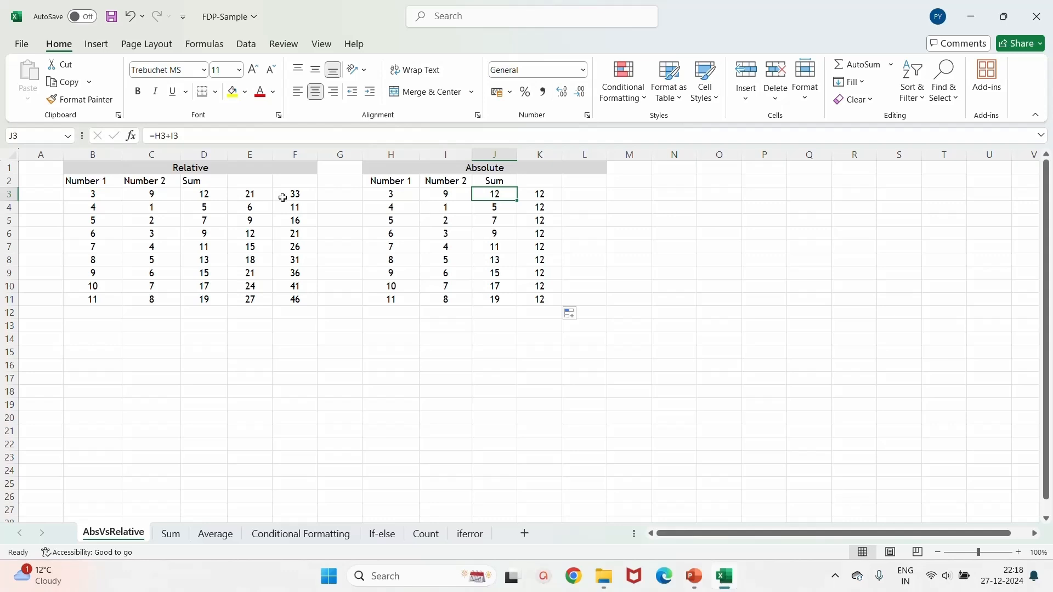
click(251, 193)
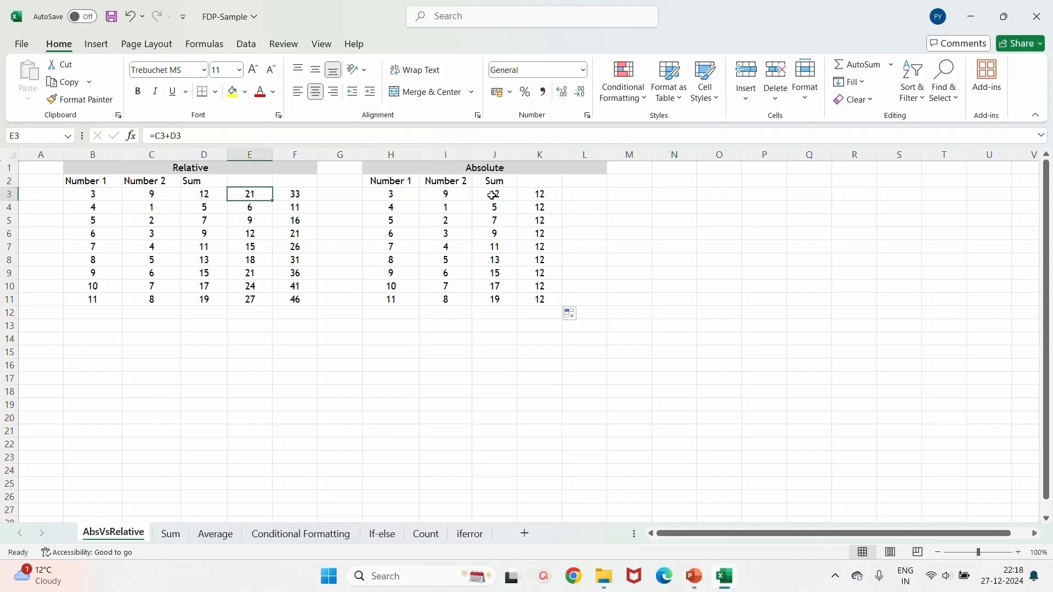
click(537, 194)
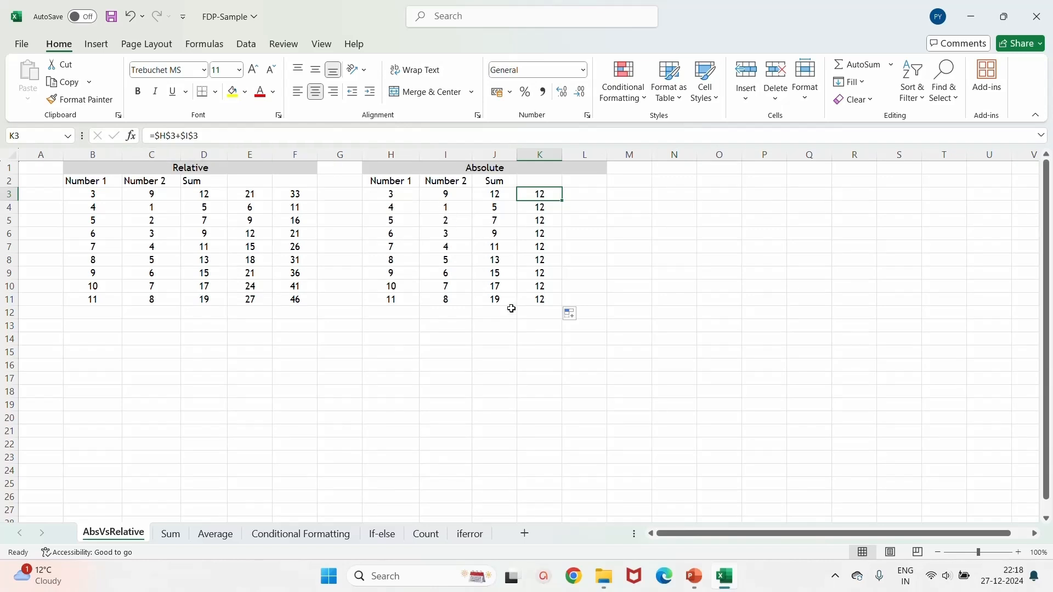
Switch to the PowerPoint slide show and advance two slides to SUM, SUMIF & SUMIFS.
click(694, 576)
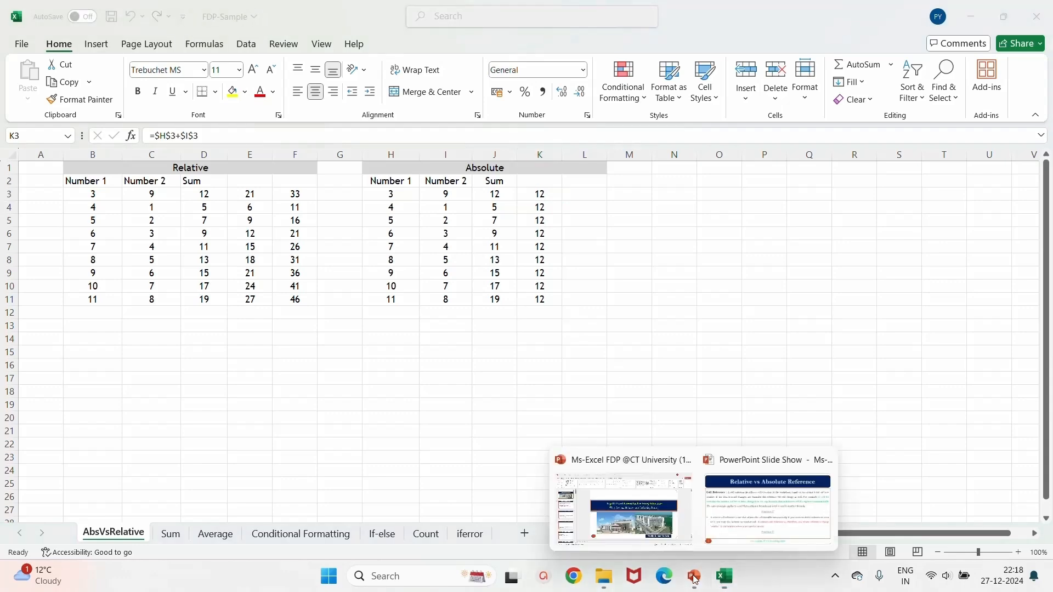
click(722, 519)
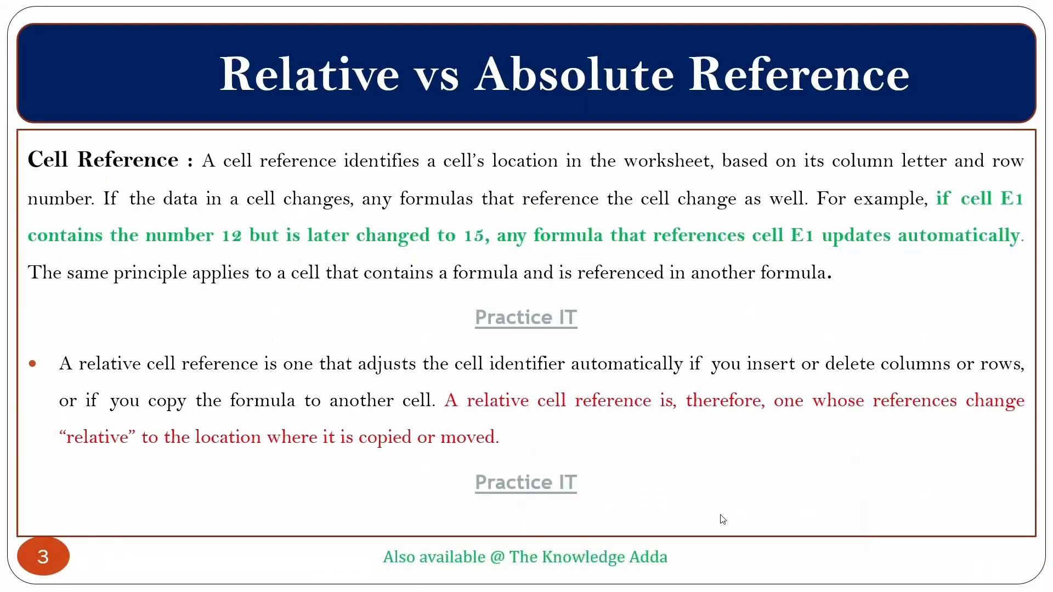
click(662, 481)
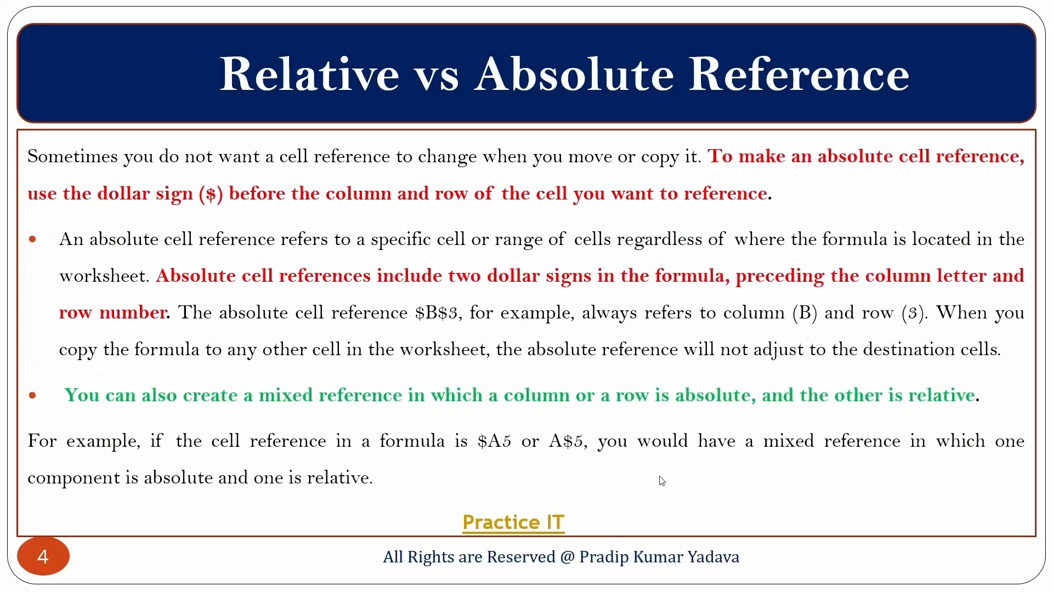
click(662, 480)
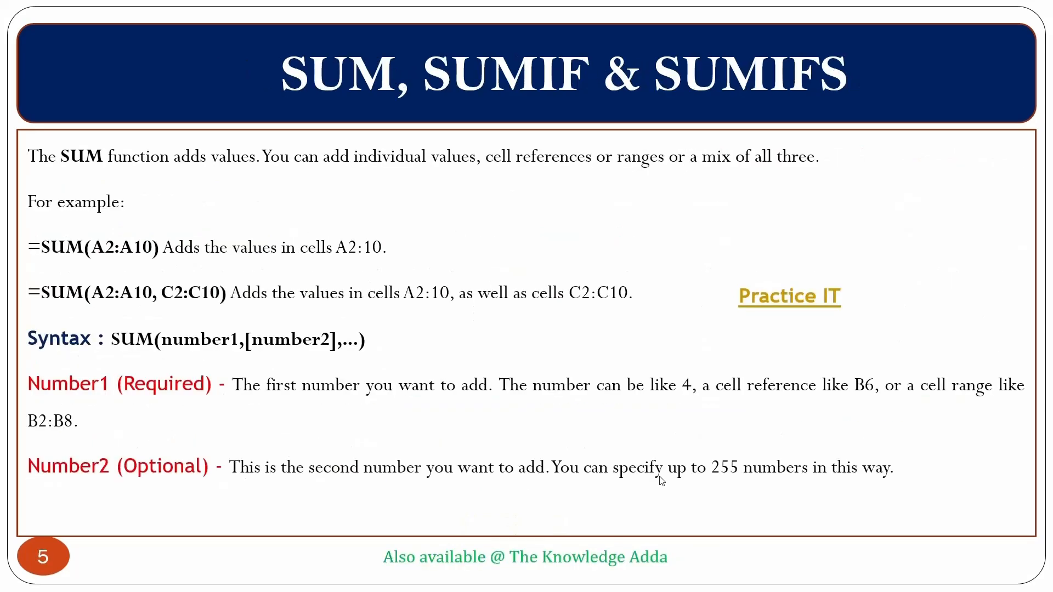
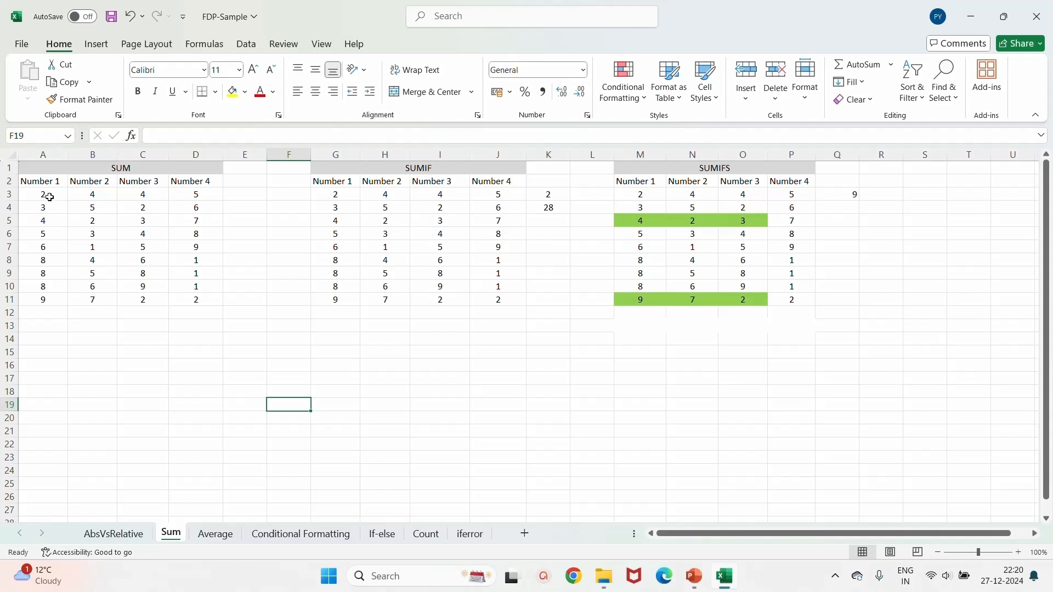
Enter =A3+B3+C3+D3 in E3 by clicking the four cells, giving 15.
click(235, 196)
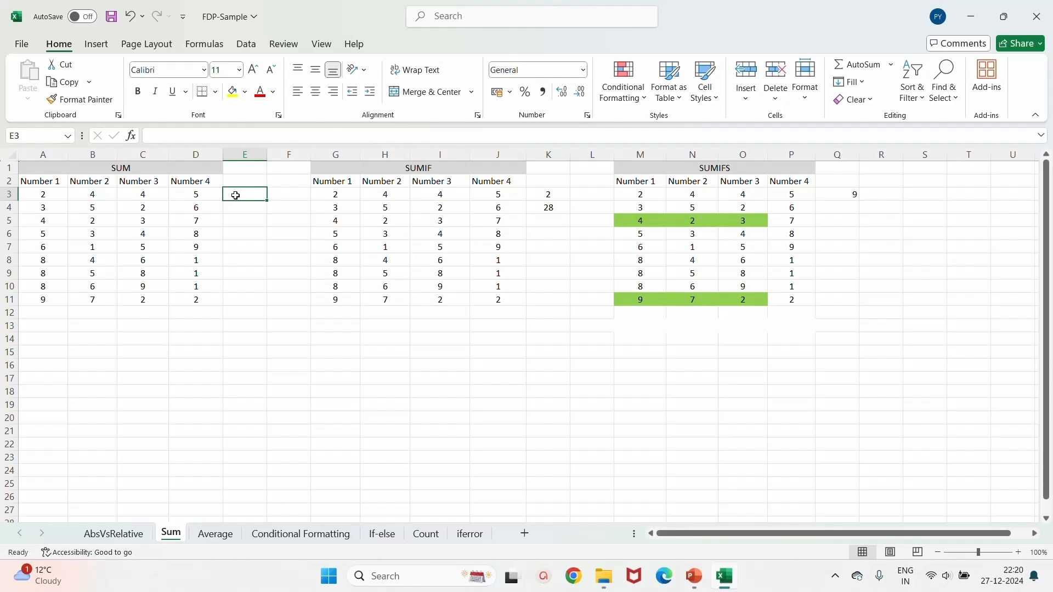
text(=)
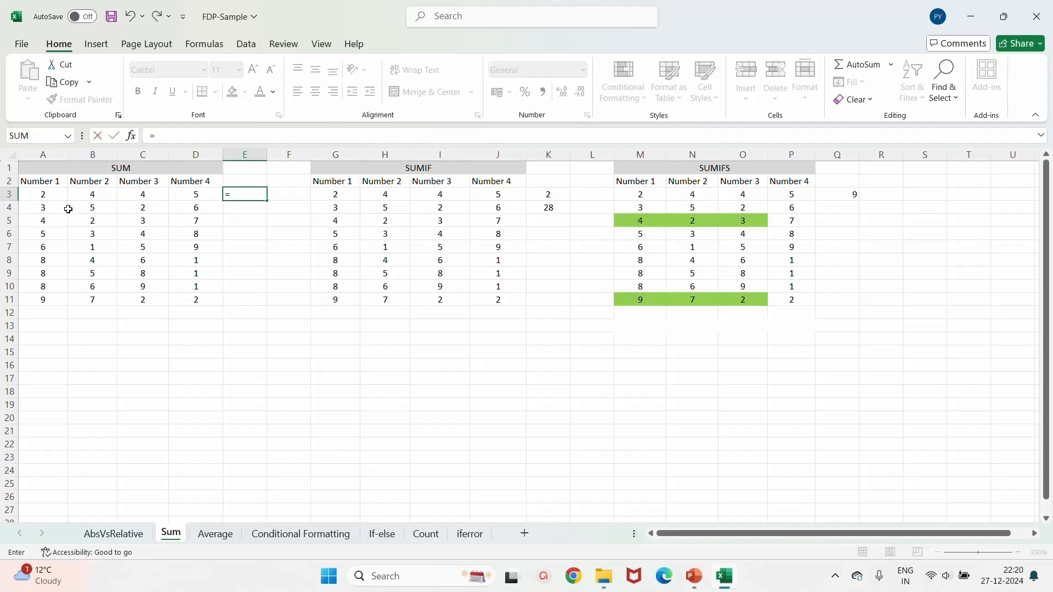
click(45, 197)
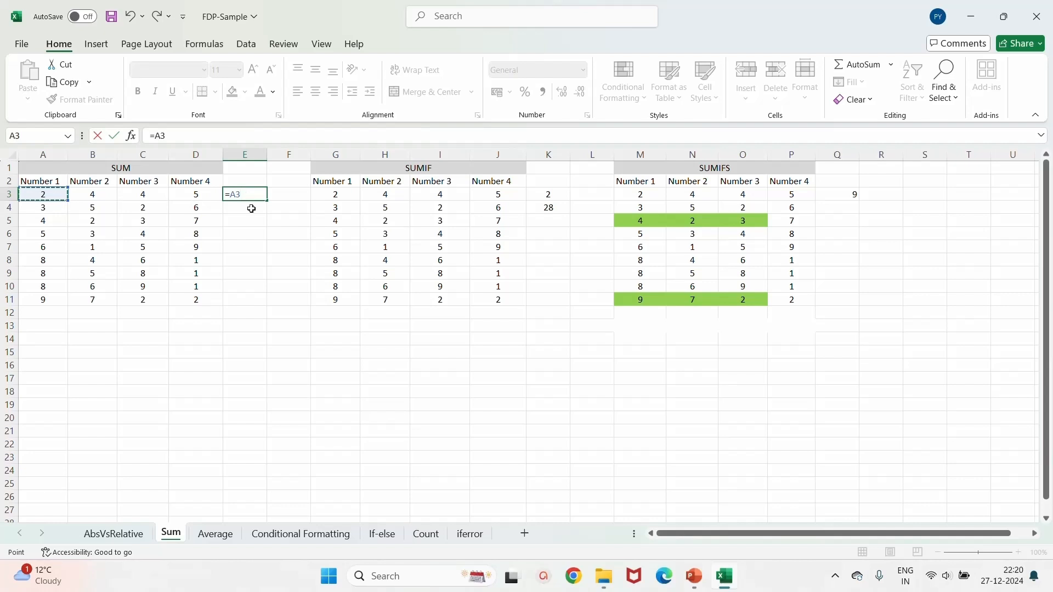
text(+)
click(109, 195)
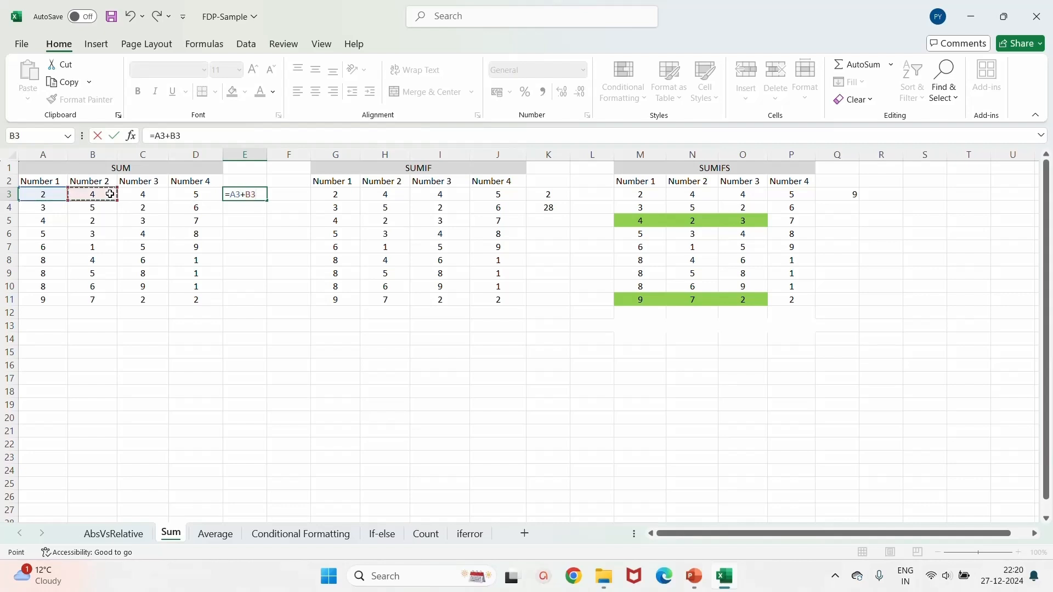
text(+)
click(145, 193)
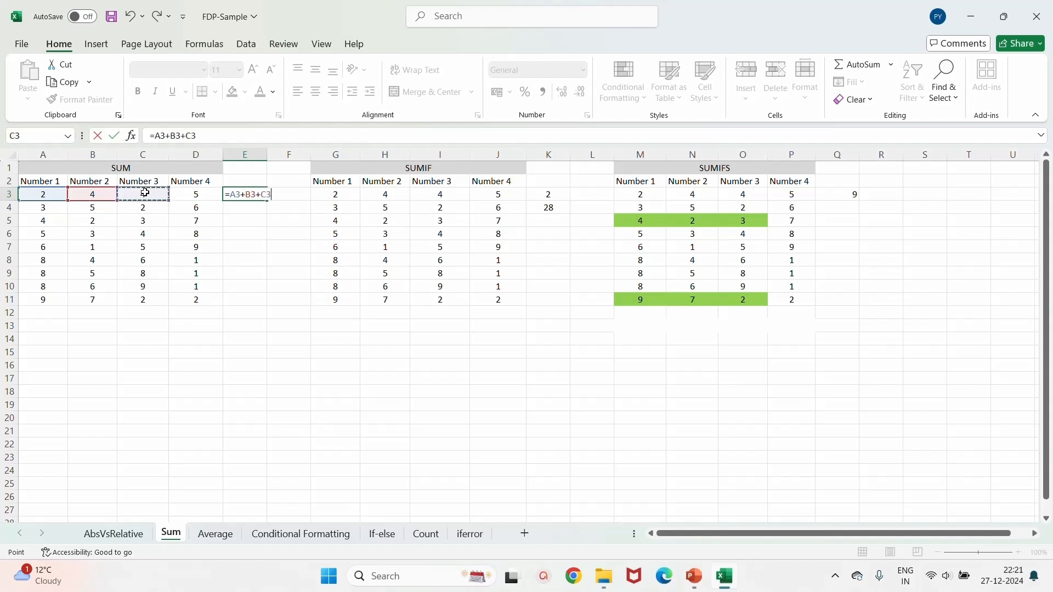
text(+)
click(202, 194)
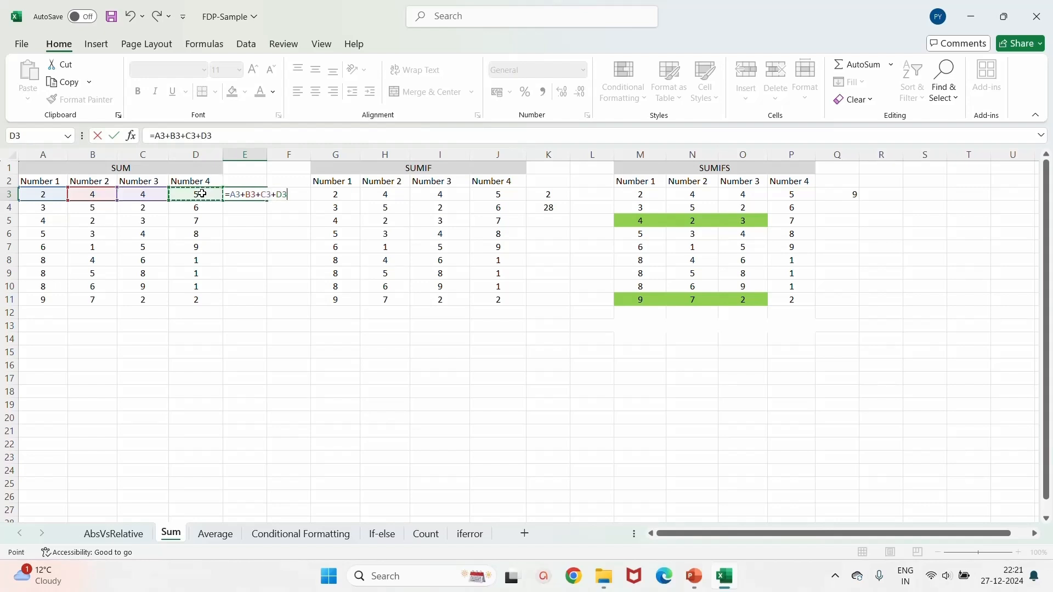
key(Return)
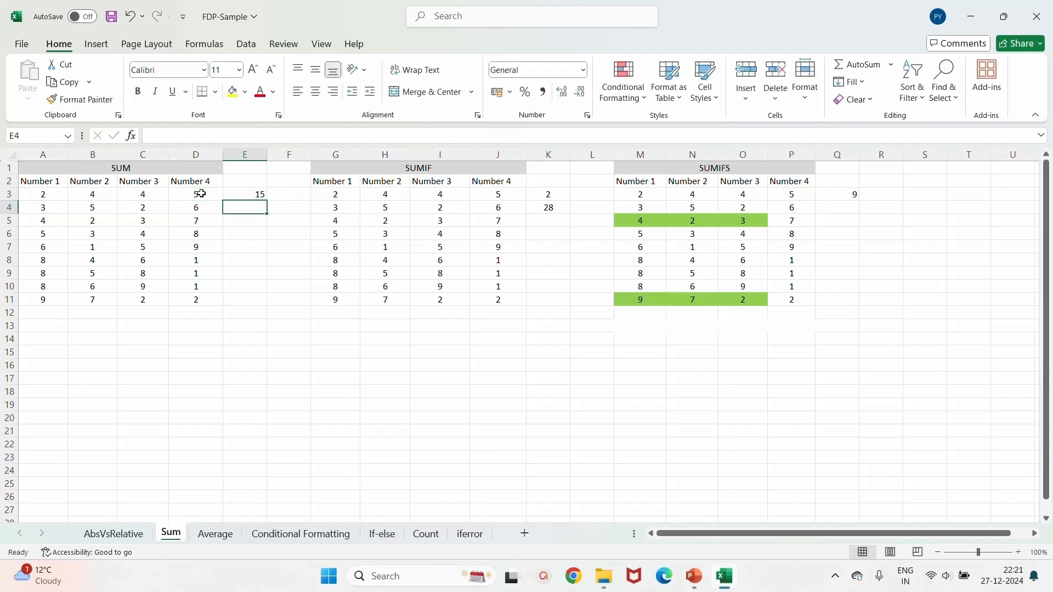
Fill the E3 row total down through E11.
click(233, 197)
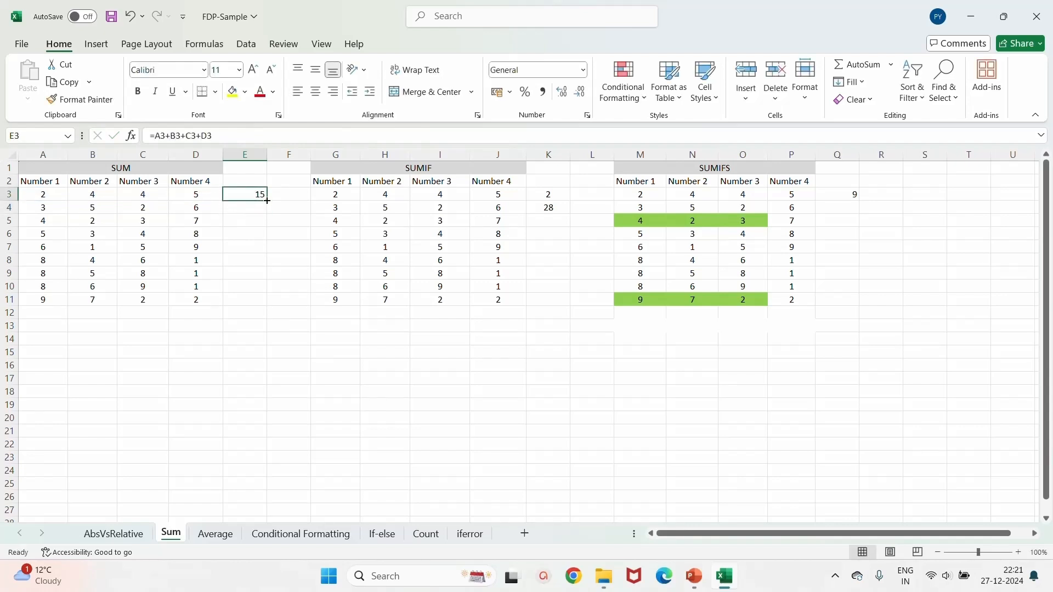
drag(267, 200, 267, 303)
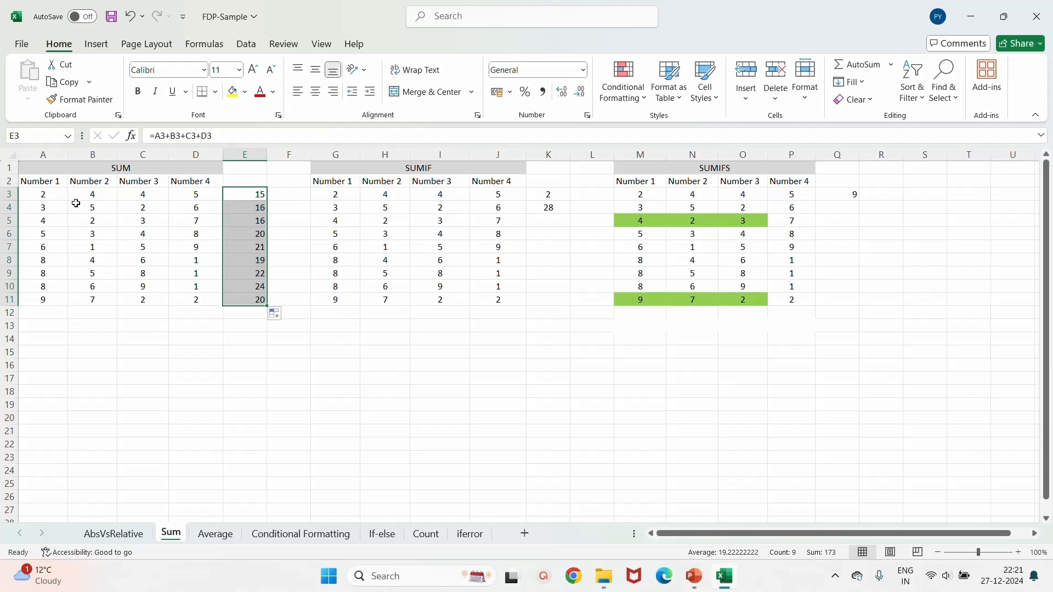
click(50, 192)
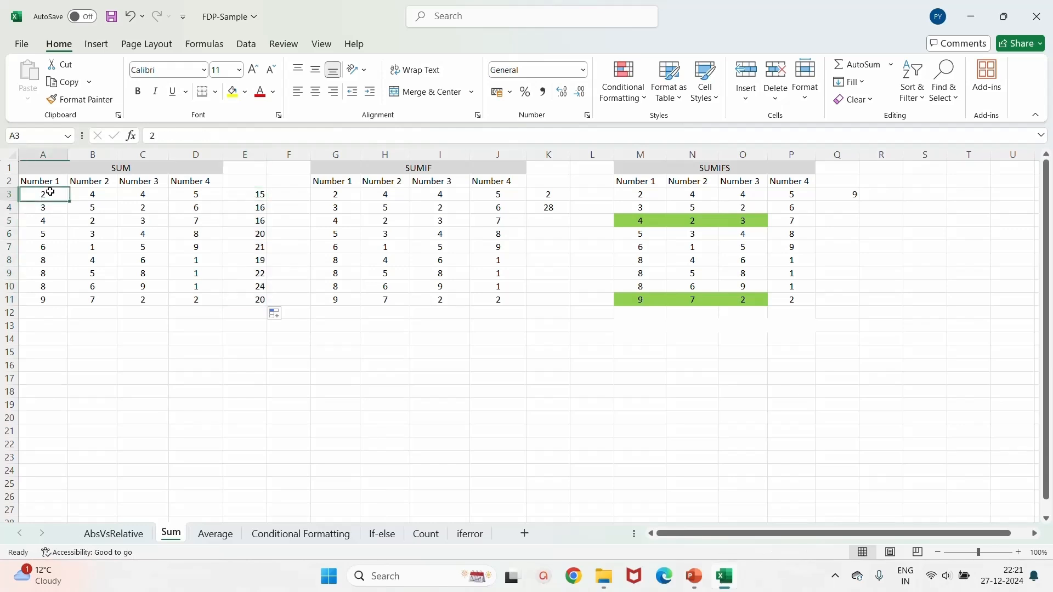
Try =SUM(A3:A11) in A12 (giving 53), then clear it and the E3:E11 row totals.
click(38, 313)
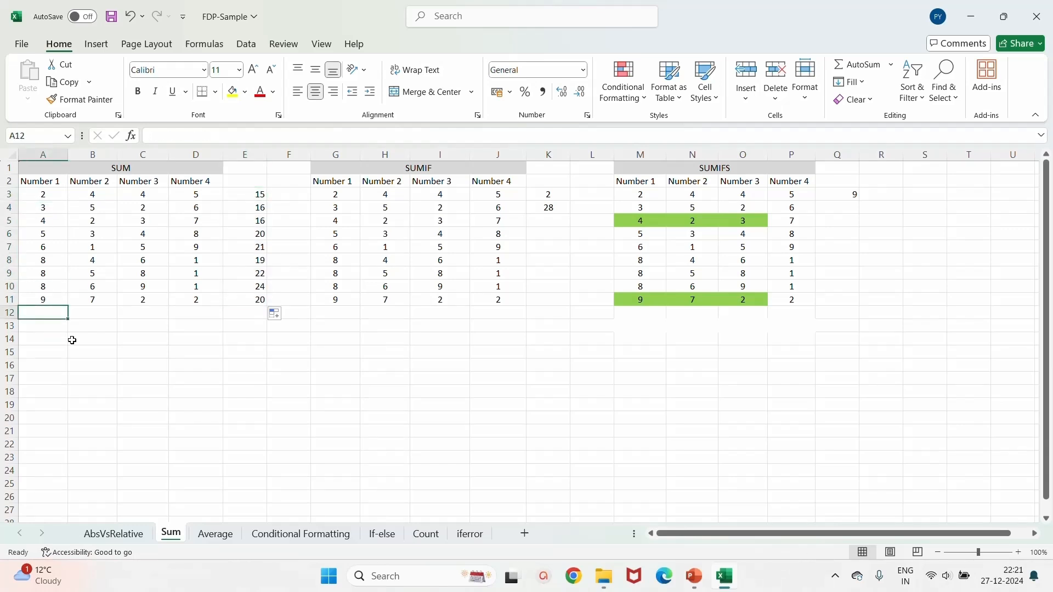
text(=s)
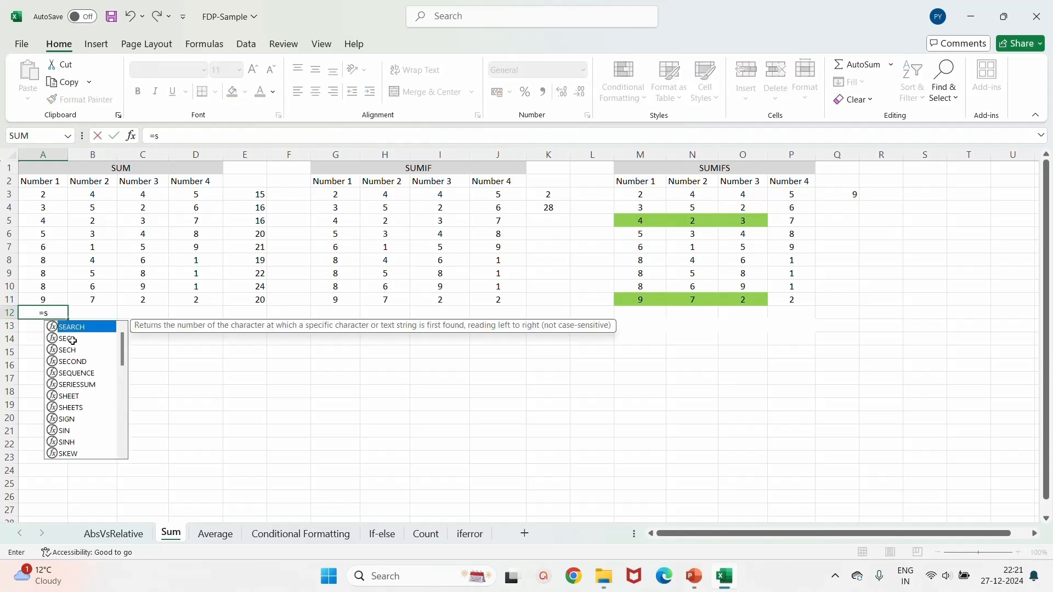
text(um)
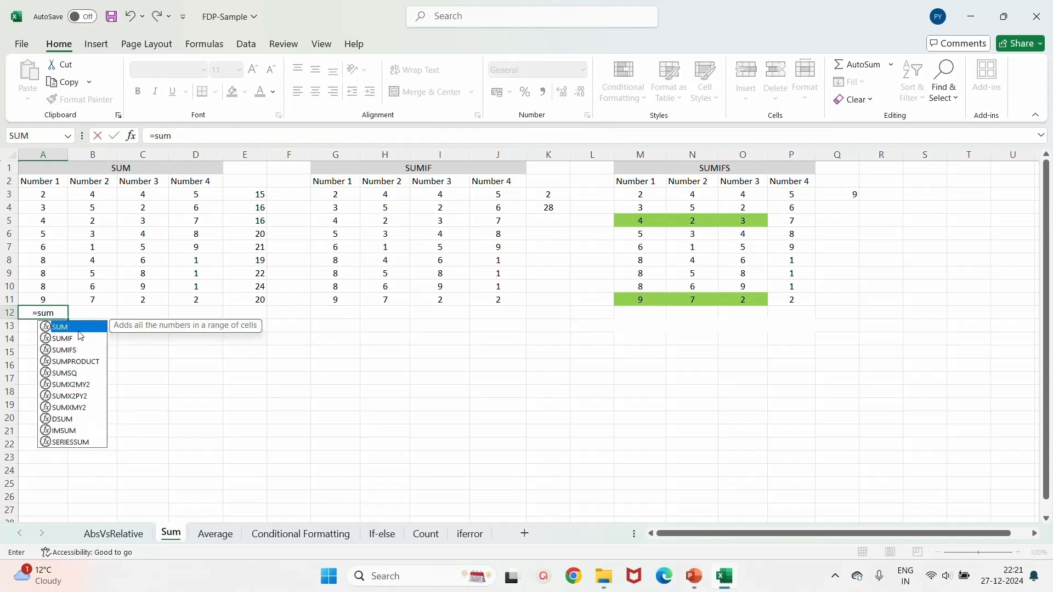
double_click(79, 331)
drag(55, 197, 58, 296)
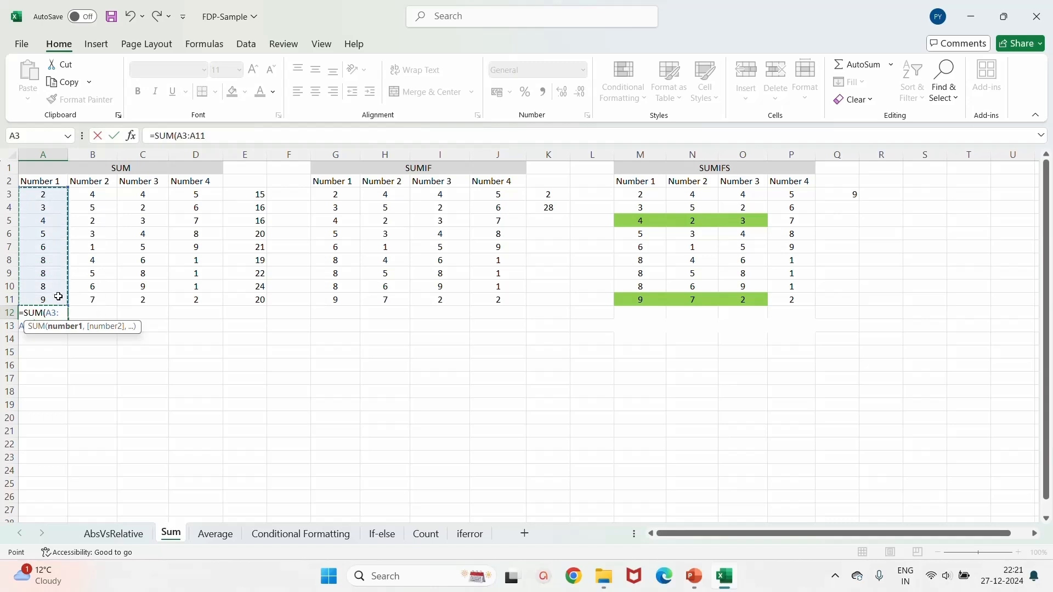
text())
key(Return)
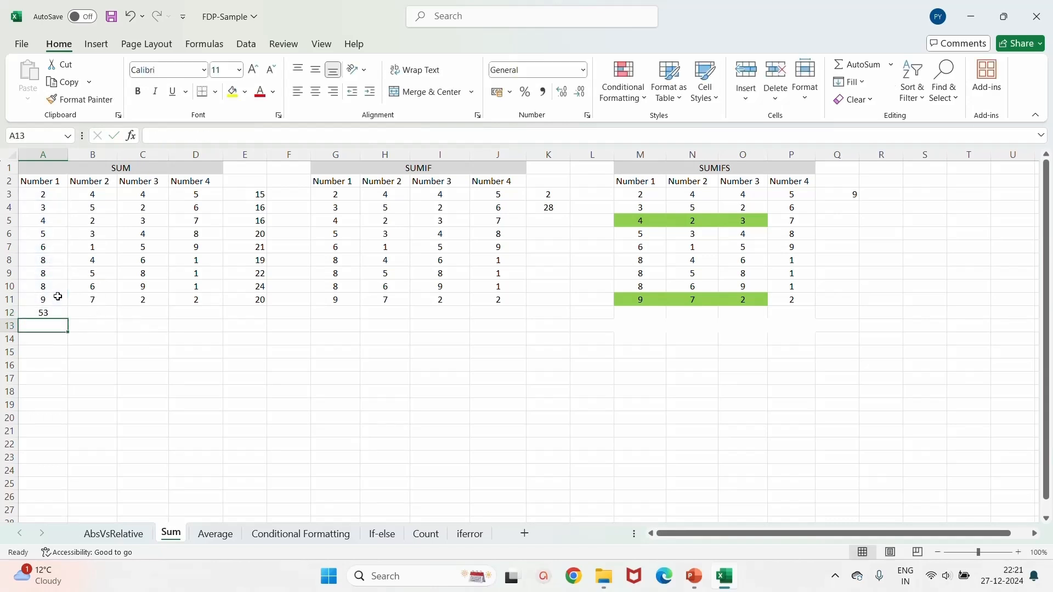
click(48, 314)
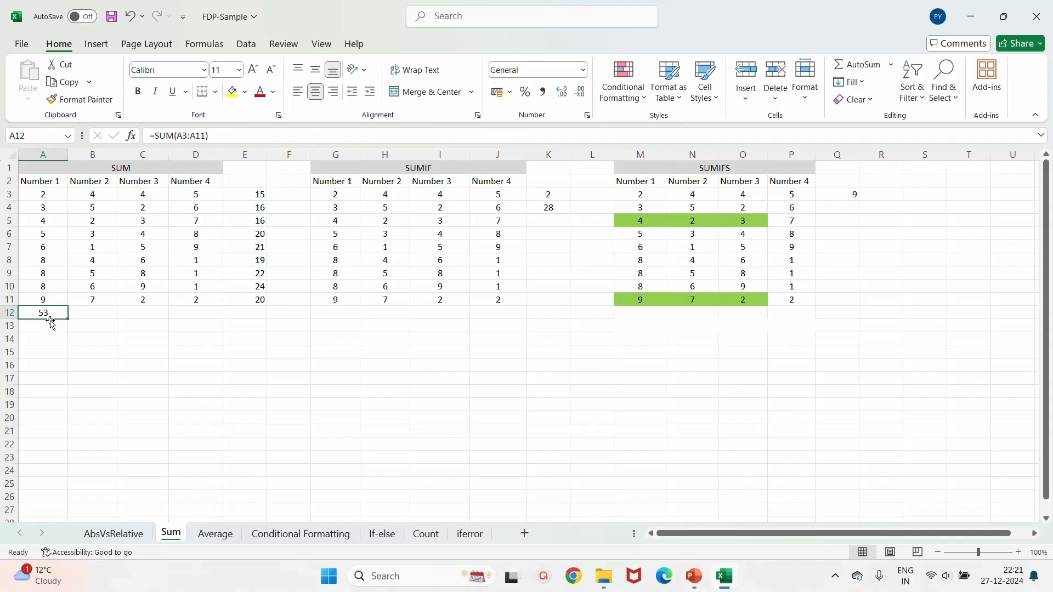
key(Delete)
drag(255, 196, 259, 300)
key(Delete)
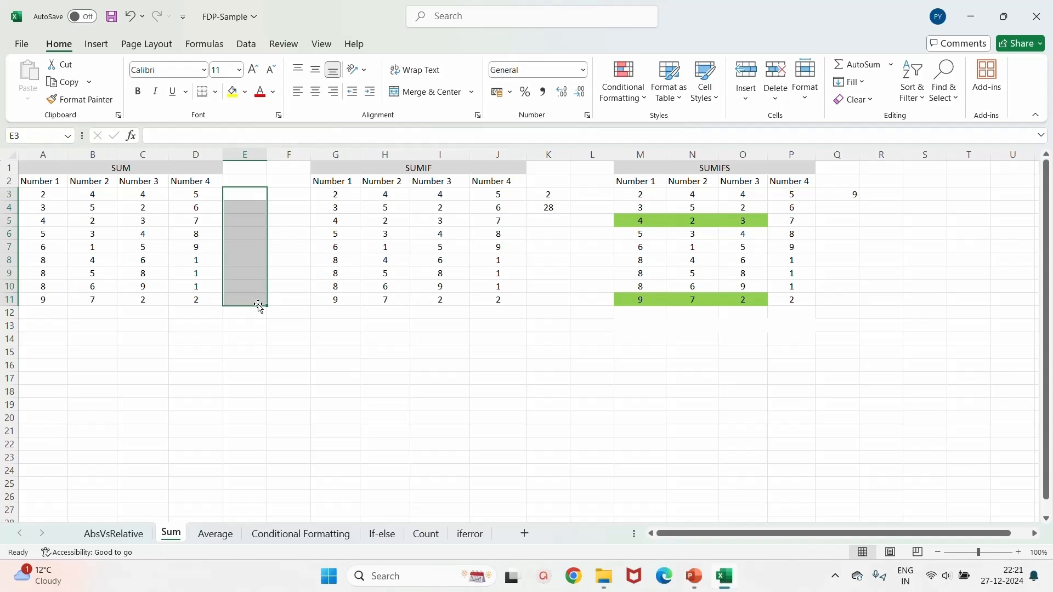
Enter =SUM(A3:D11) in E3, giving 173, then delete it.
click(245, 196)
text(=sum)
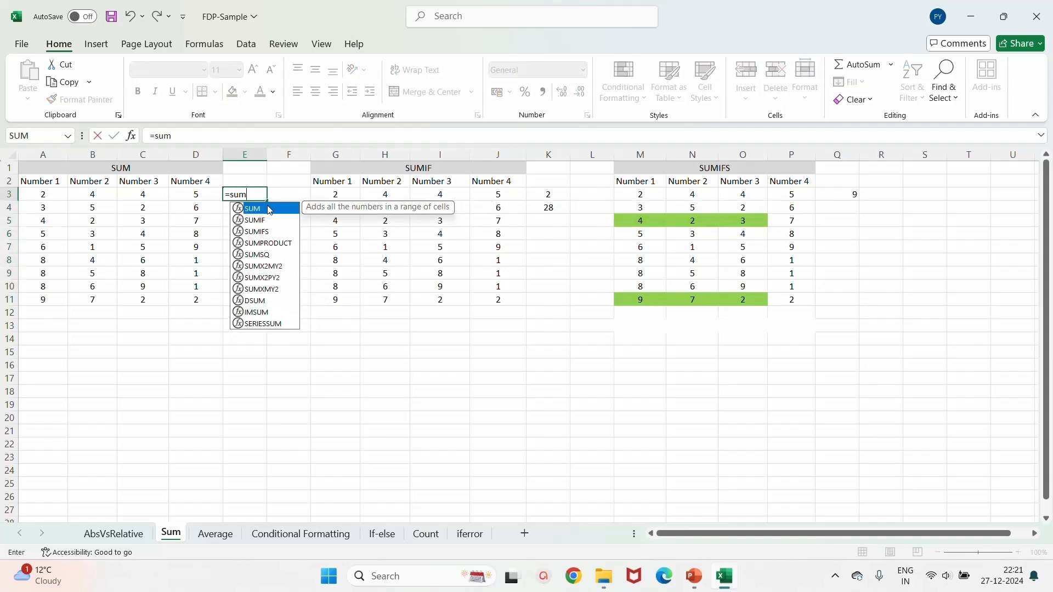
double_click(269, 208)
drag(34, 193, 184, 296)
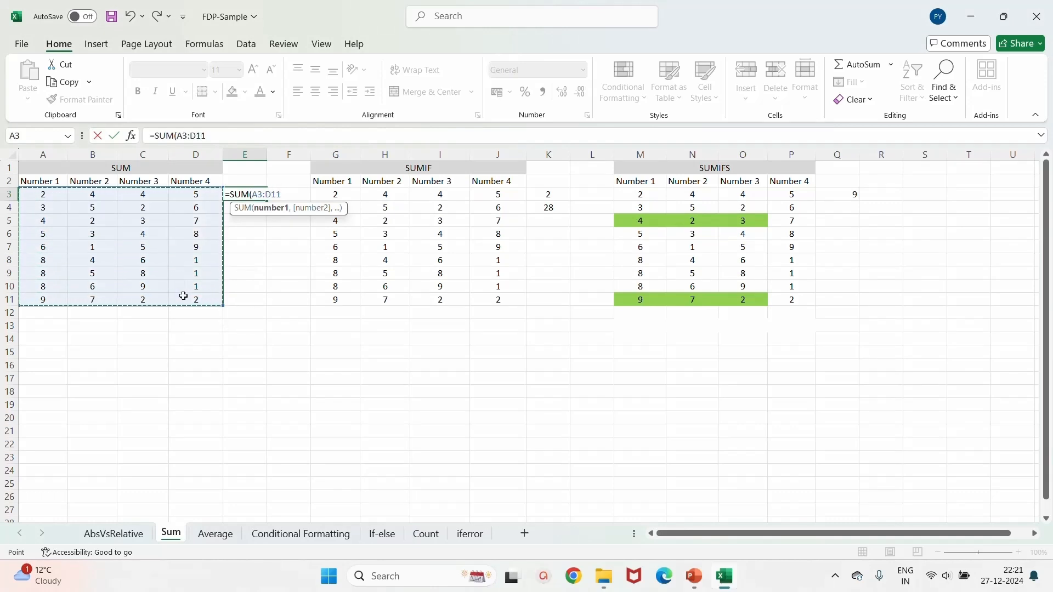
text())
key(Return)
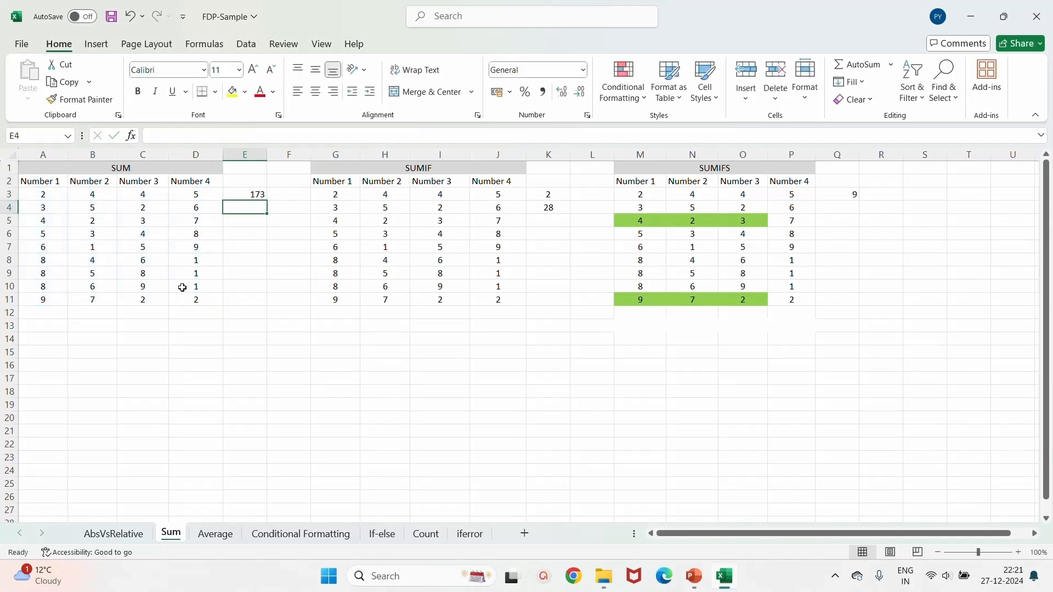
click(243, 193)
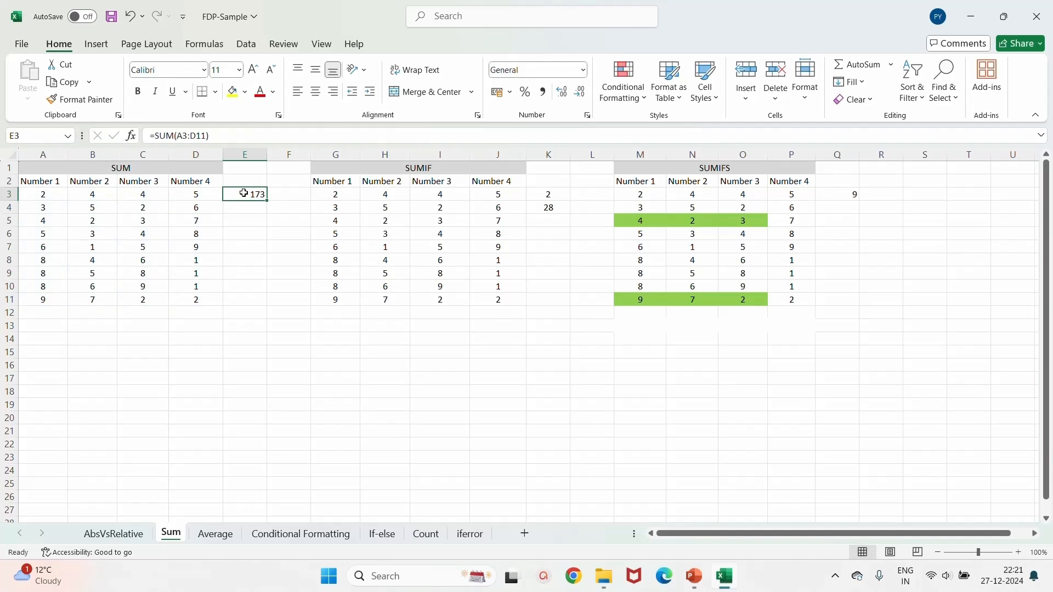
key(Delete)
Test =SUM(2,3) in E3, which shows 5, then delete it.
text(=s)
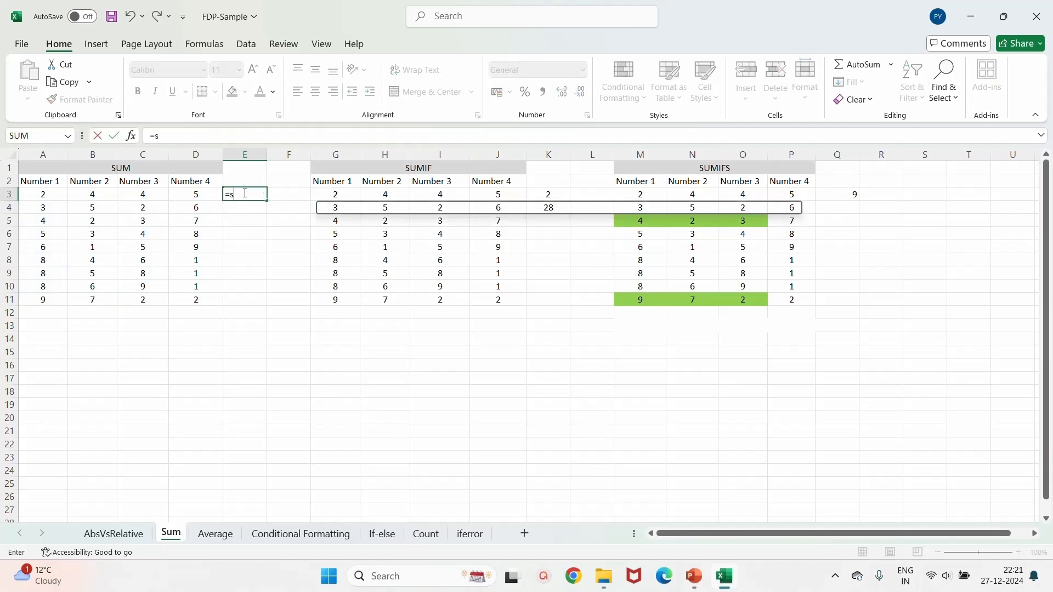
text(um()
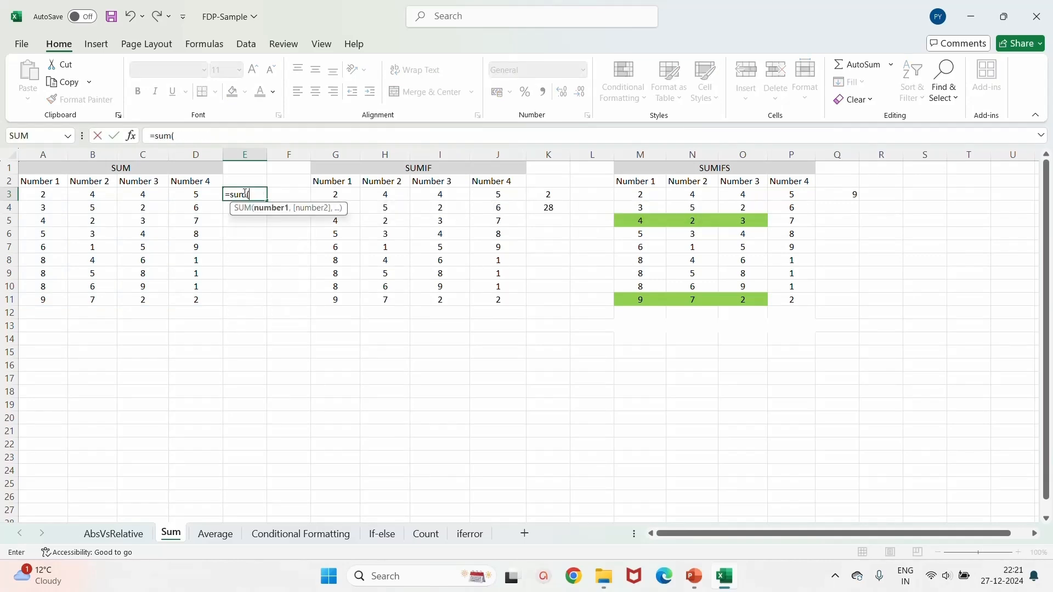
text(2,)
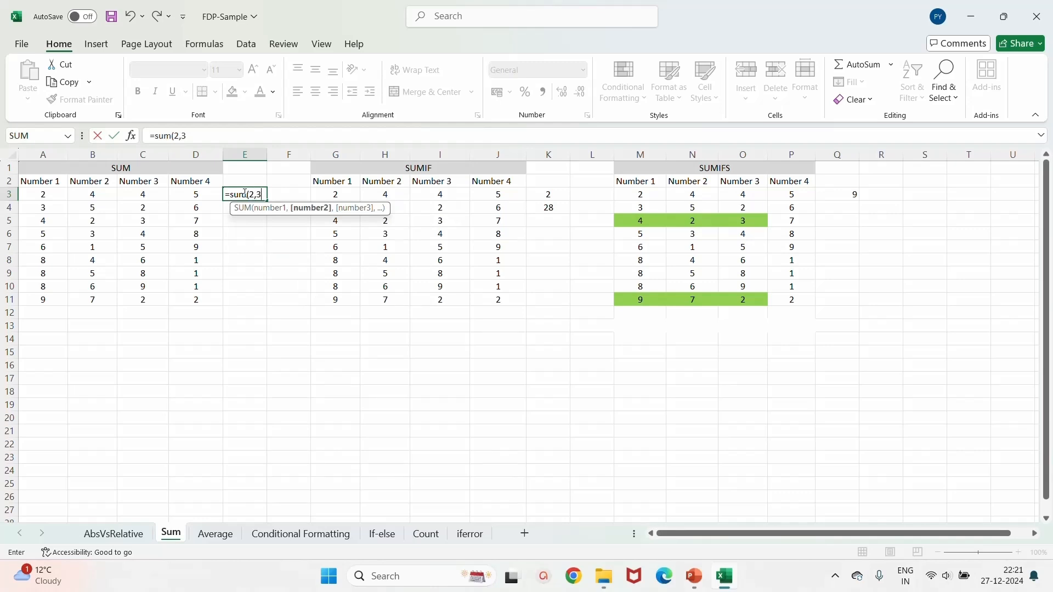
text(3))
key(Return)
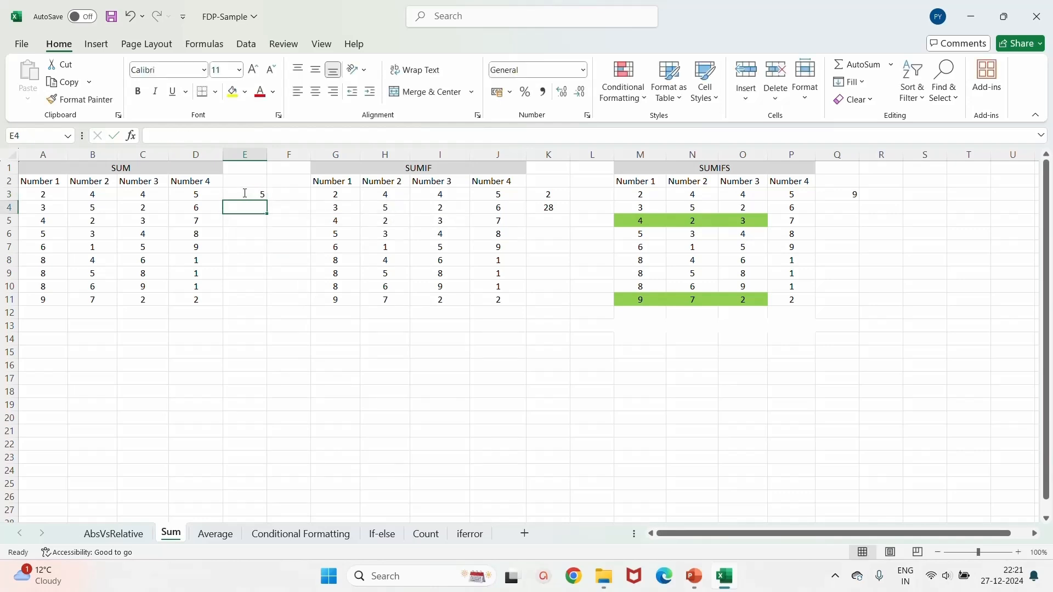
click(244, 193)
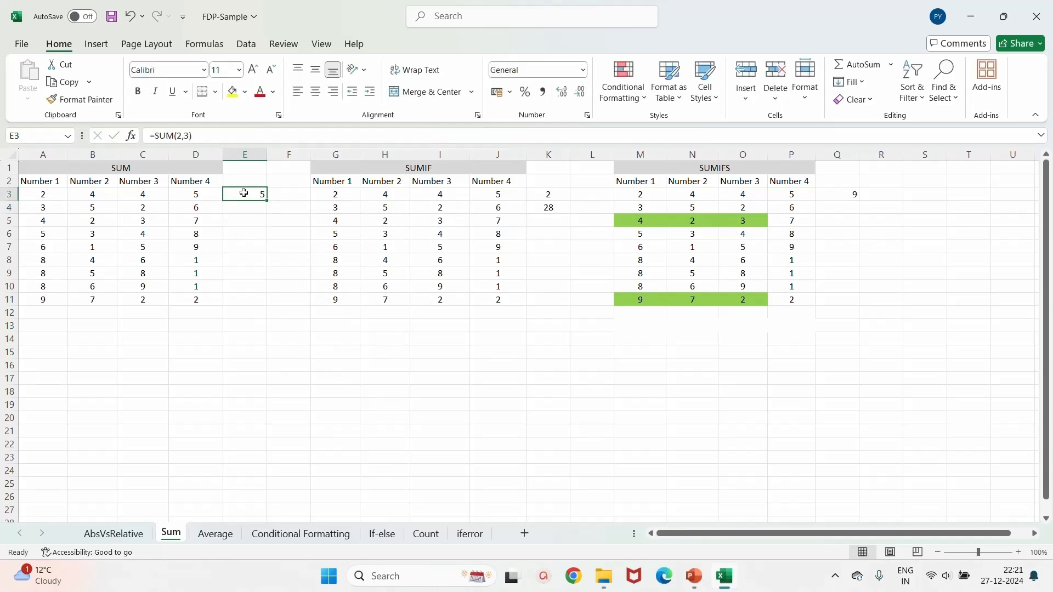
key(Delete)
Rebuild =A3+B3+C3+D3 in E3 by clicking each cell.
text(=)
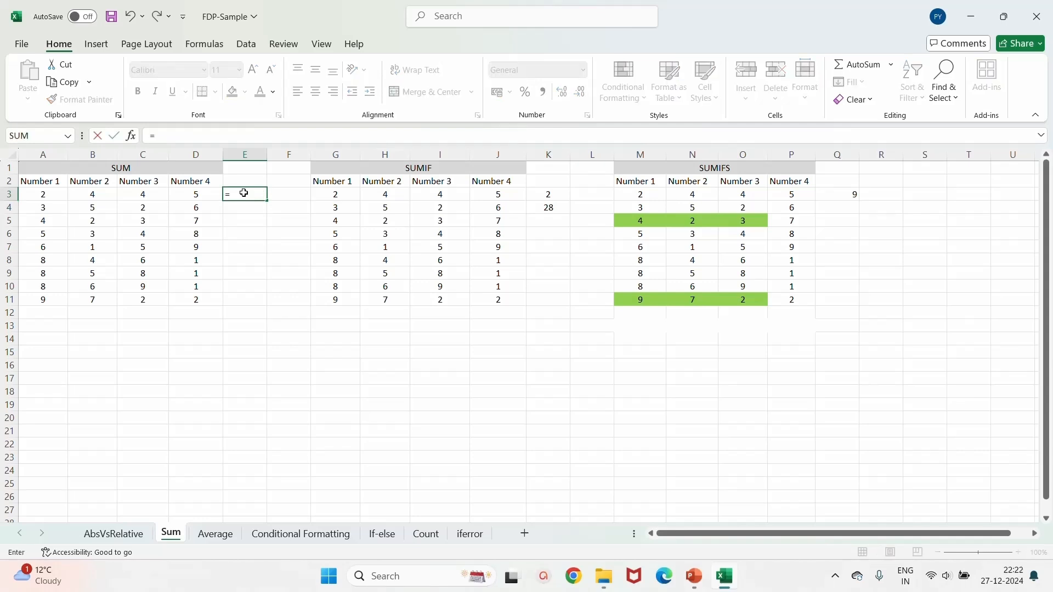
click(44, 194)
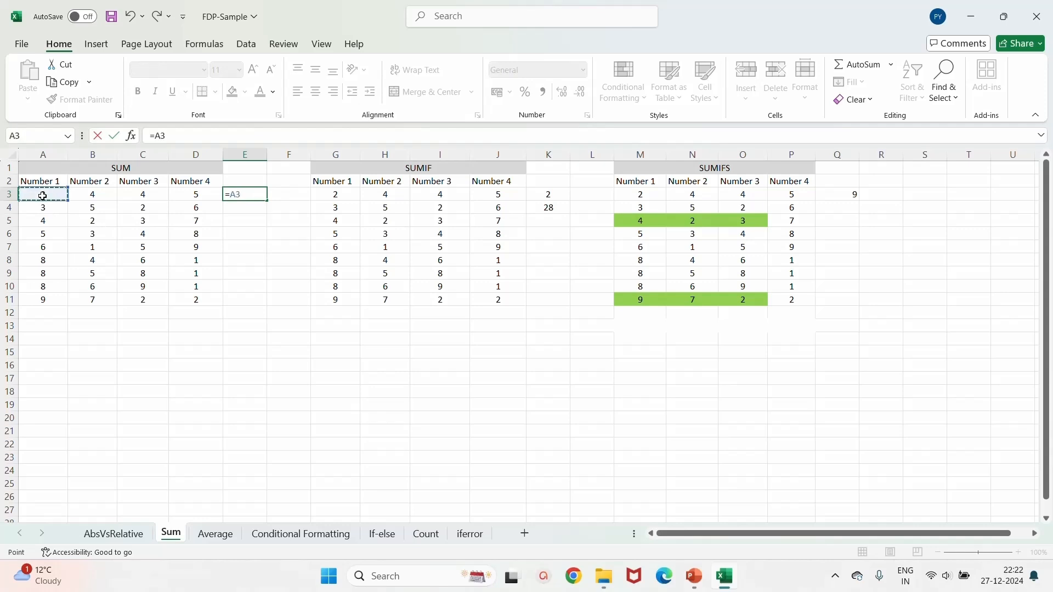
text(+)
click(102, 191)
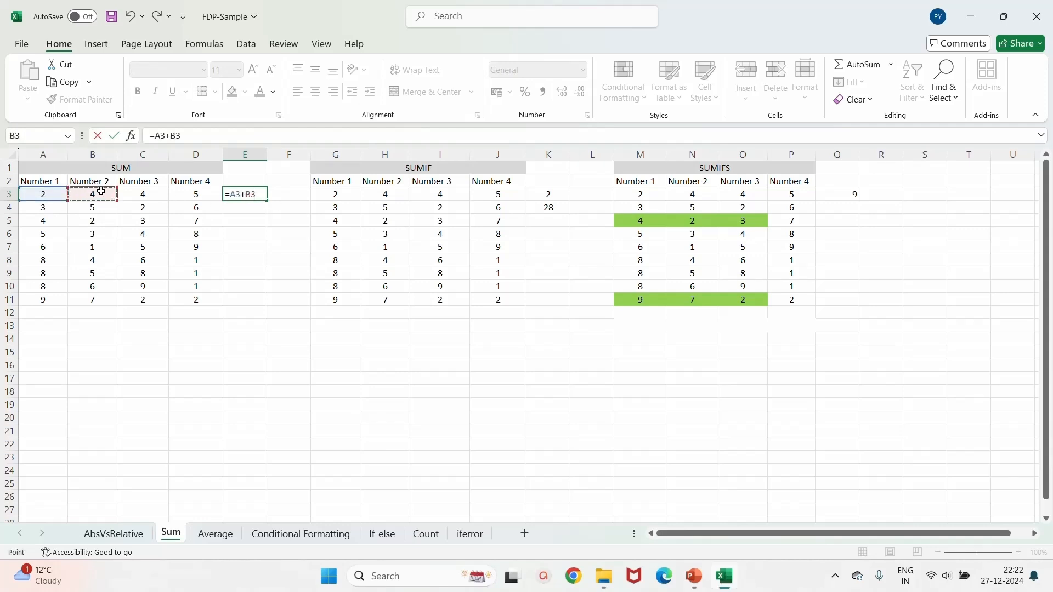
text(+)
click(142, 194)
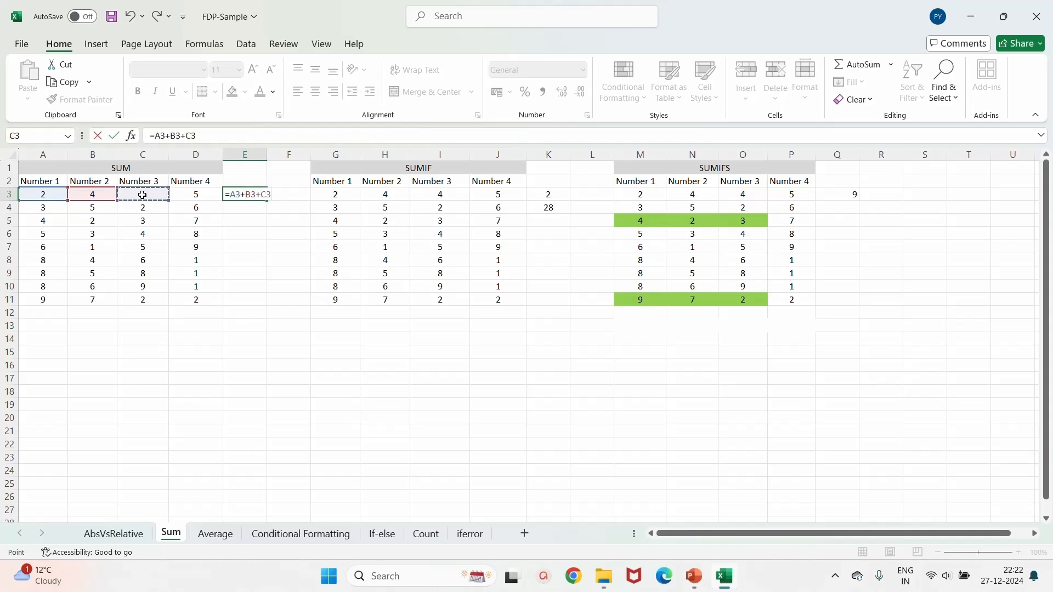
text(+)
click(185, 194)
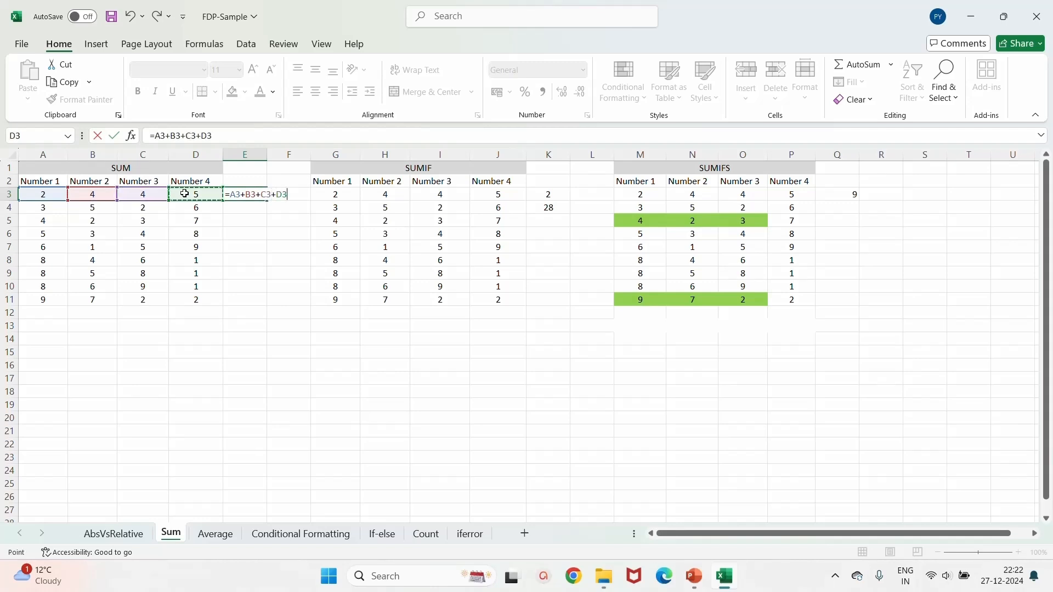
key(Return)
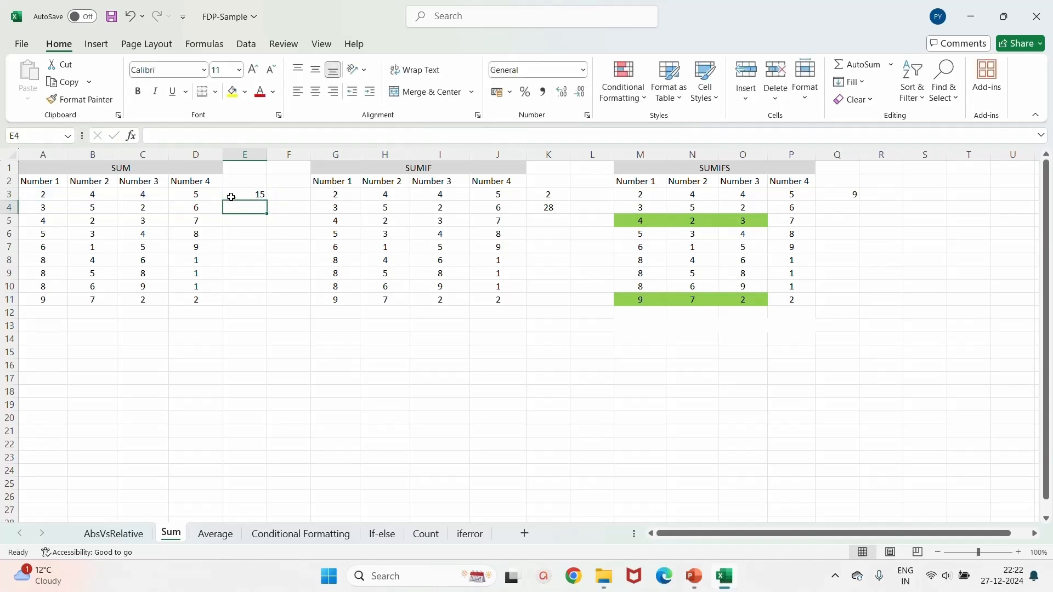
Fill the E3 formula down to E11 and select the E3:E11 totals.
click(252, 195)
drag(266, 202, 254, 308)
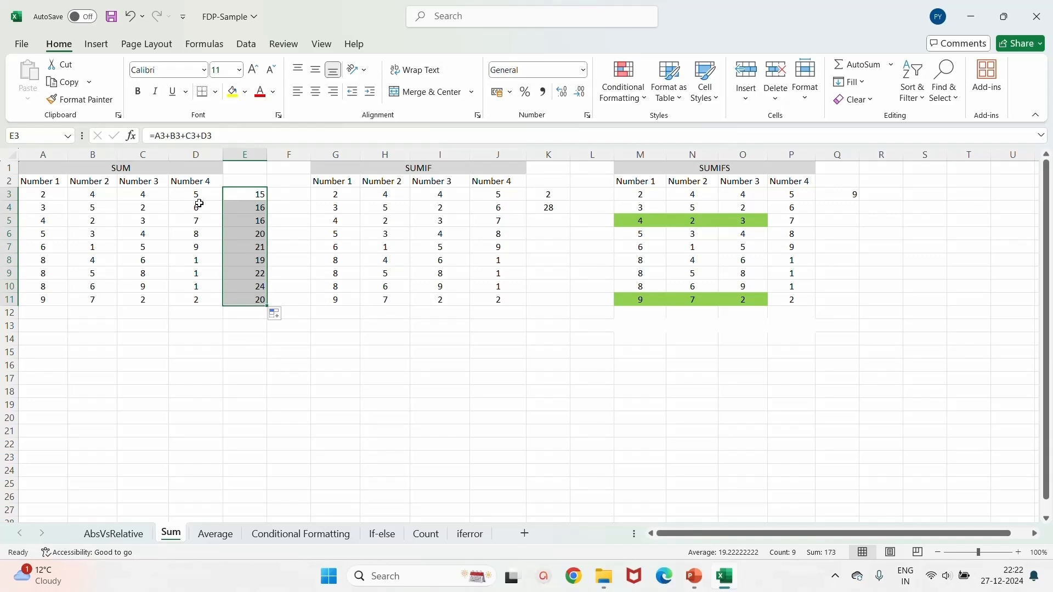
drag(230, 195, 242, 295)
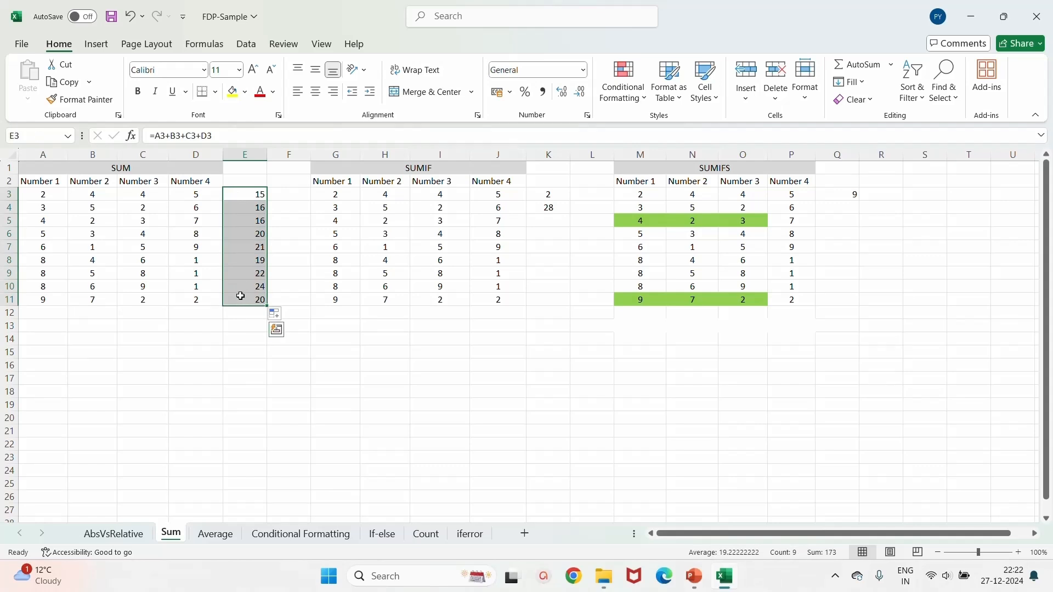
click(142, 196)
text(A)
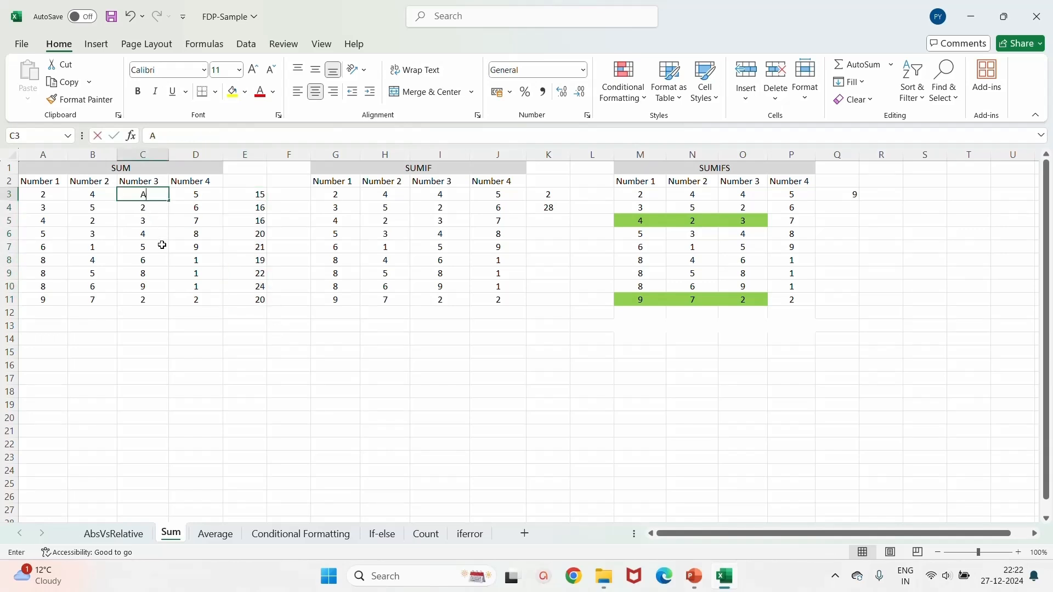
click(160, 324)
click(244, 195)
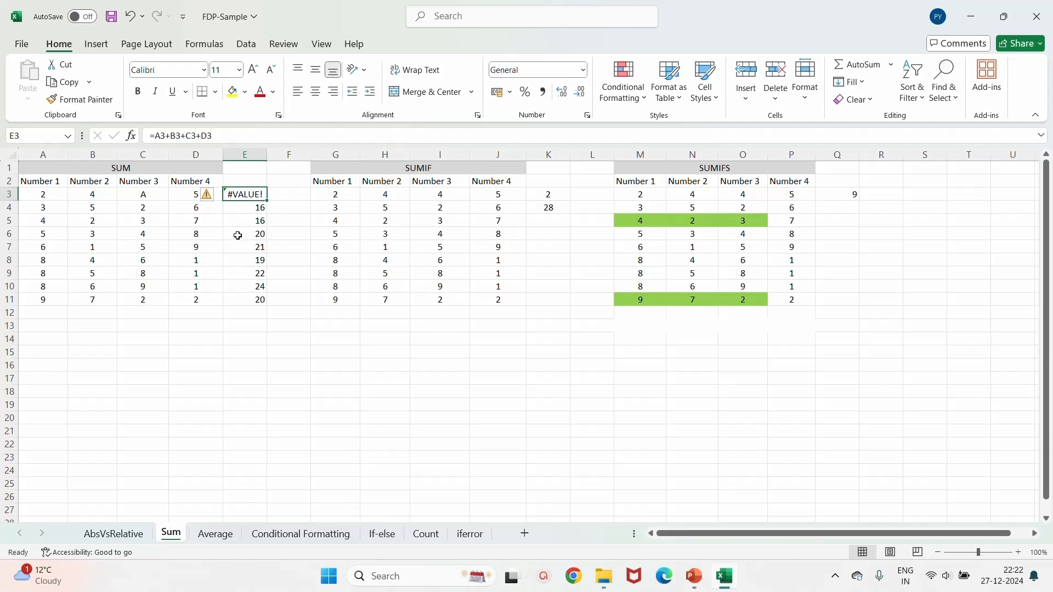
key(ctrl+z)
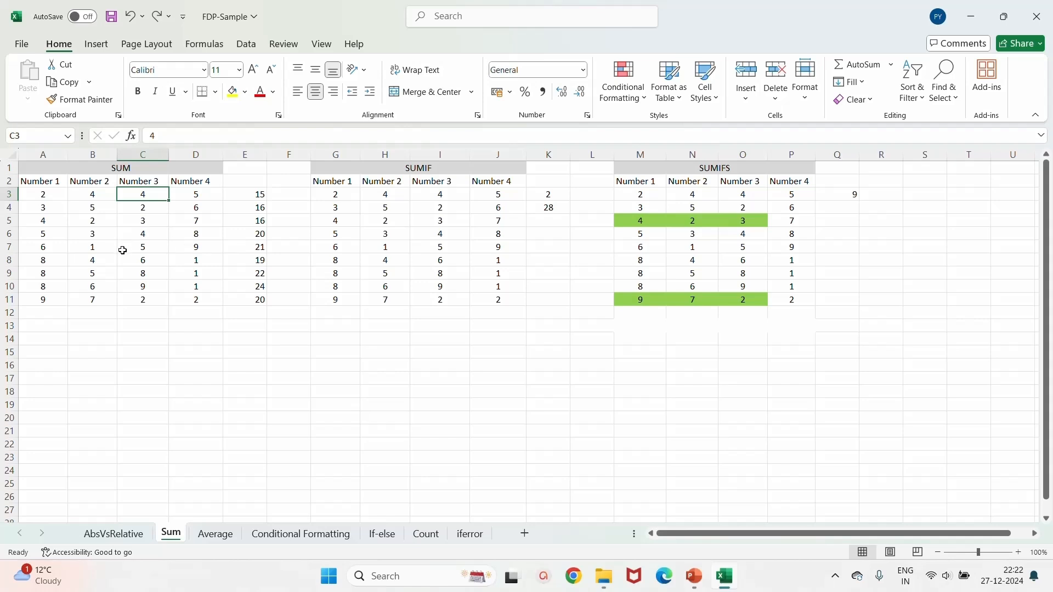
right_click(144, 154)
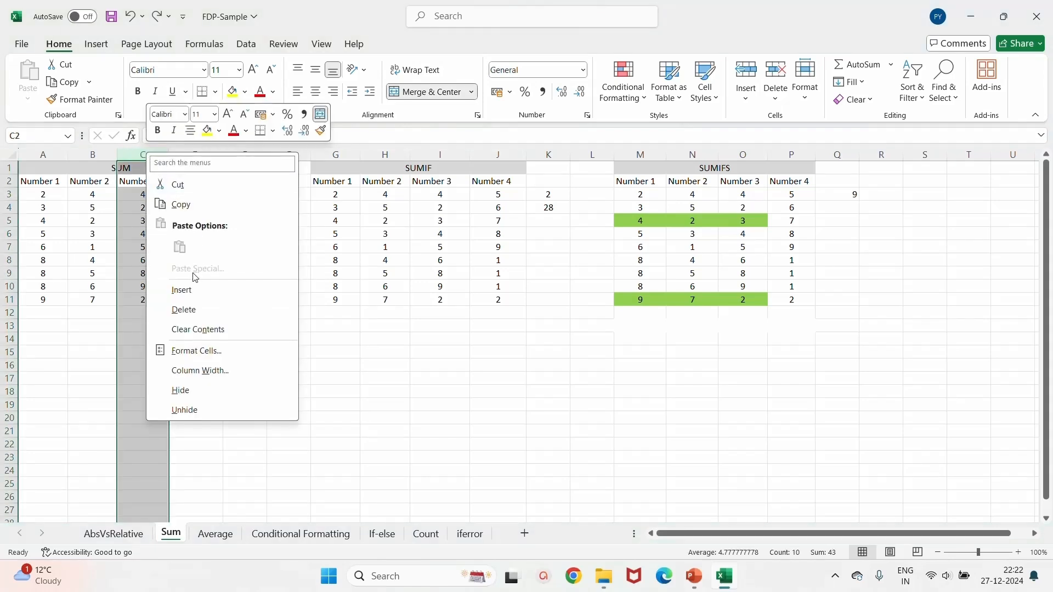
click(183, 309)
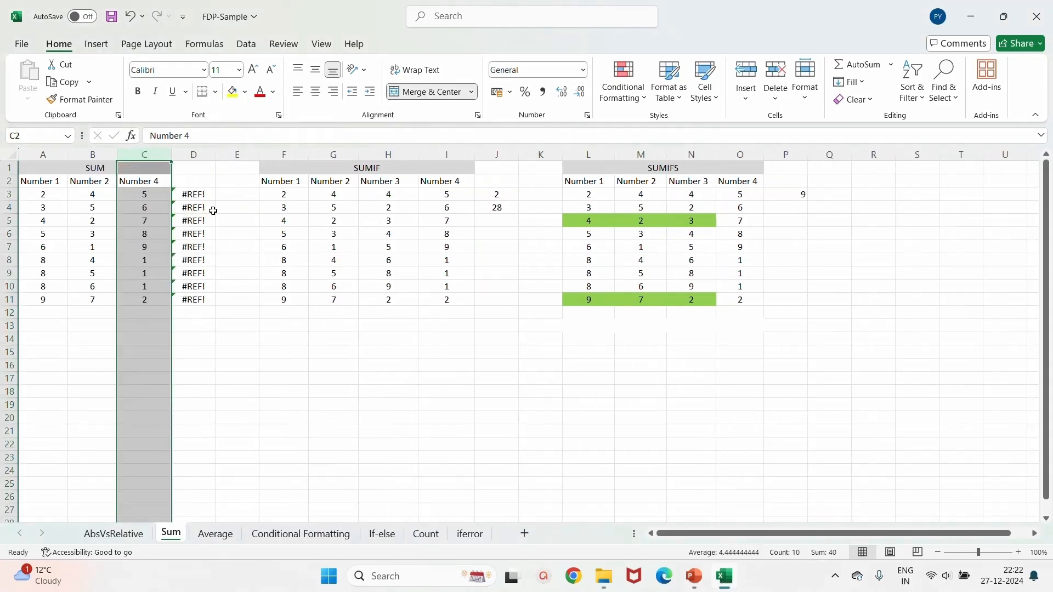
drag(210, 194, 206, 300)
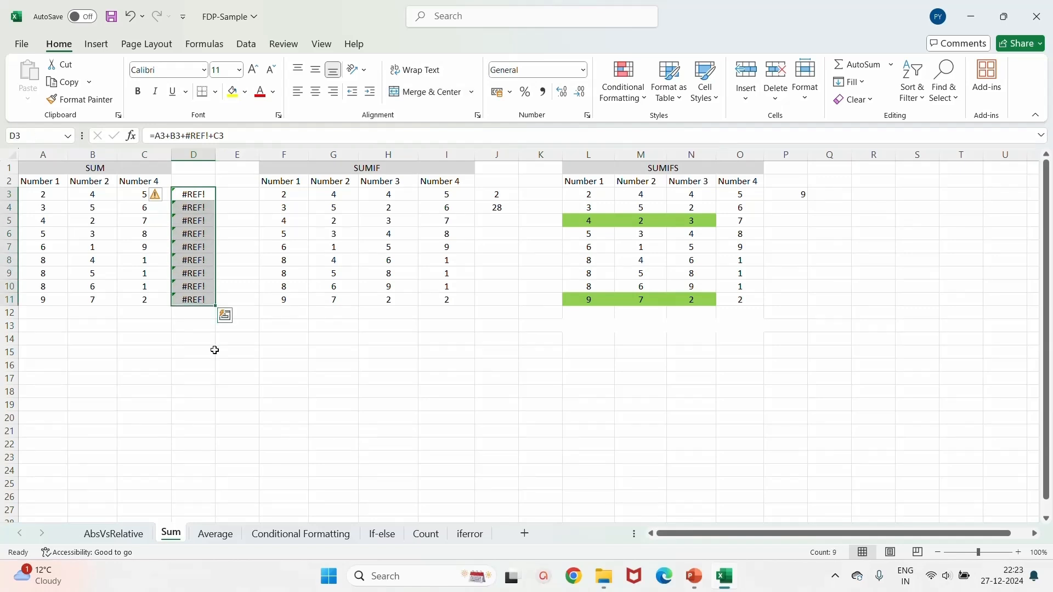
key(ctrl+z)
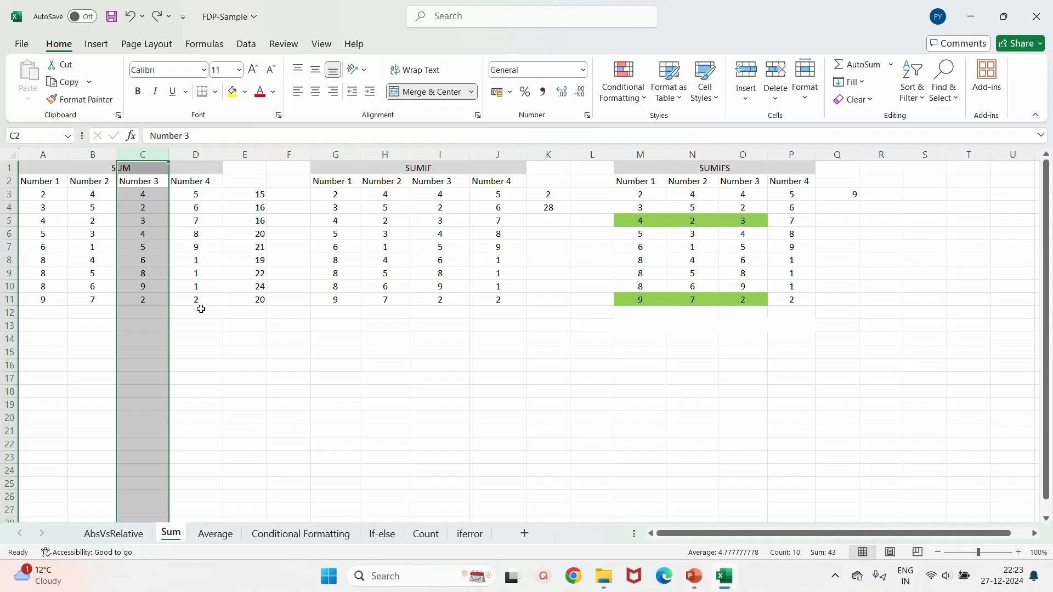
click(243, 195)
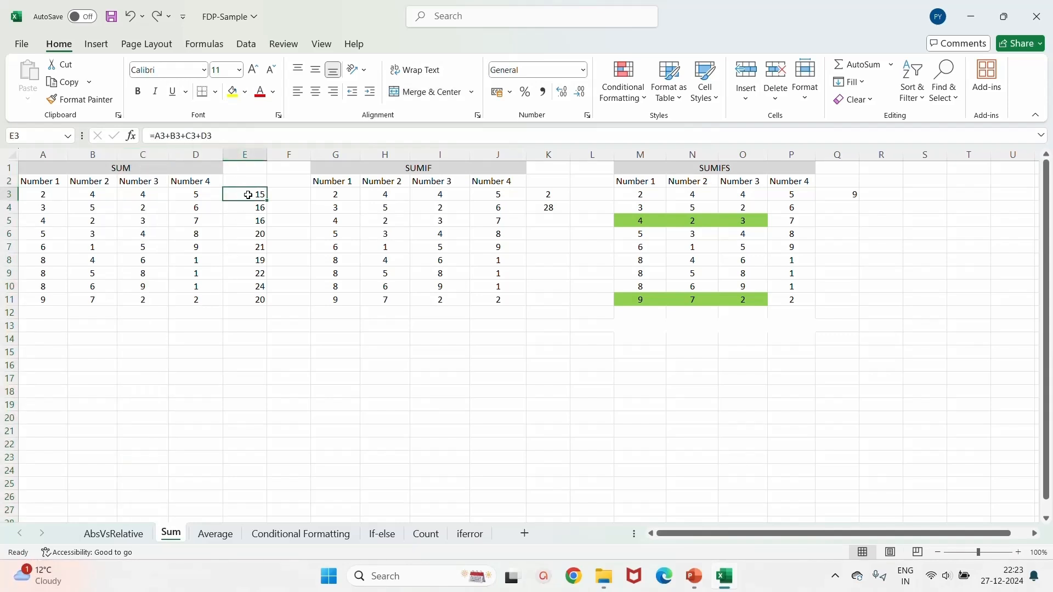
Clear E3:E11 and enter =SUM(A3:D3) in E3.
drag(248, 195, 246, 297)
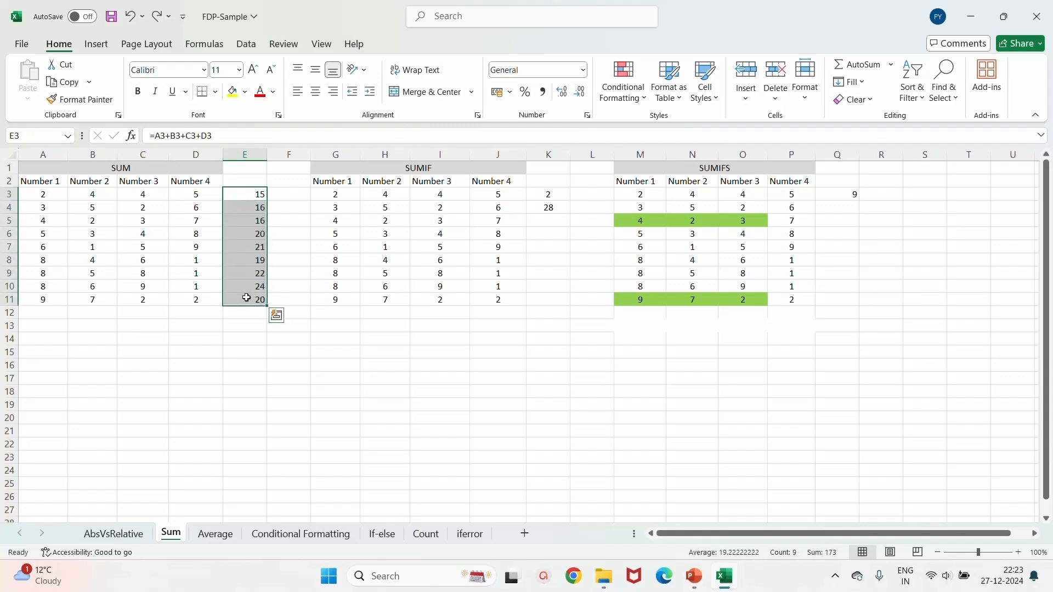
key(Delete)
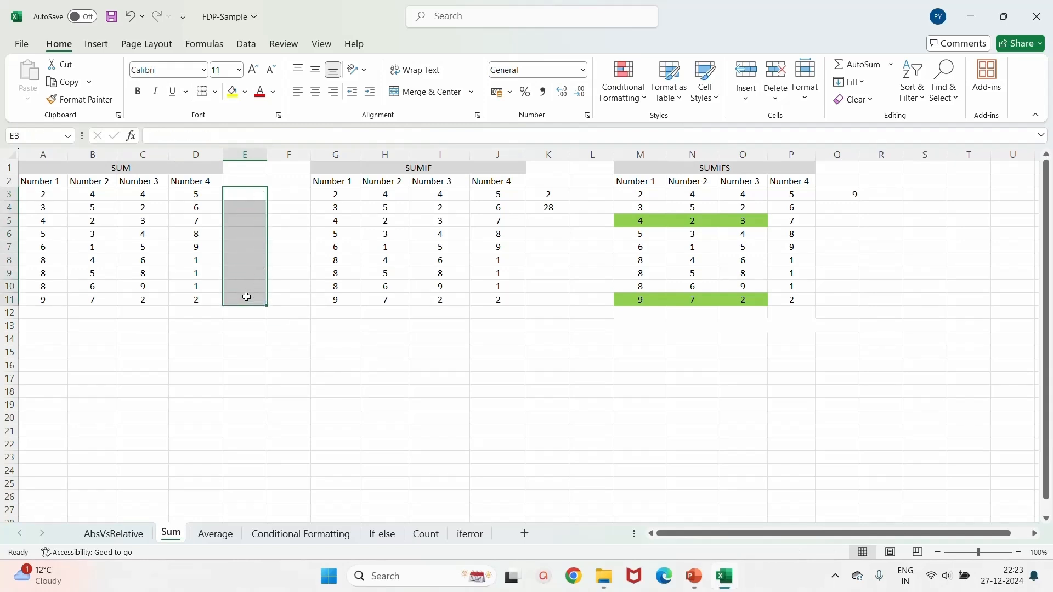
click(238, 193)
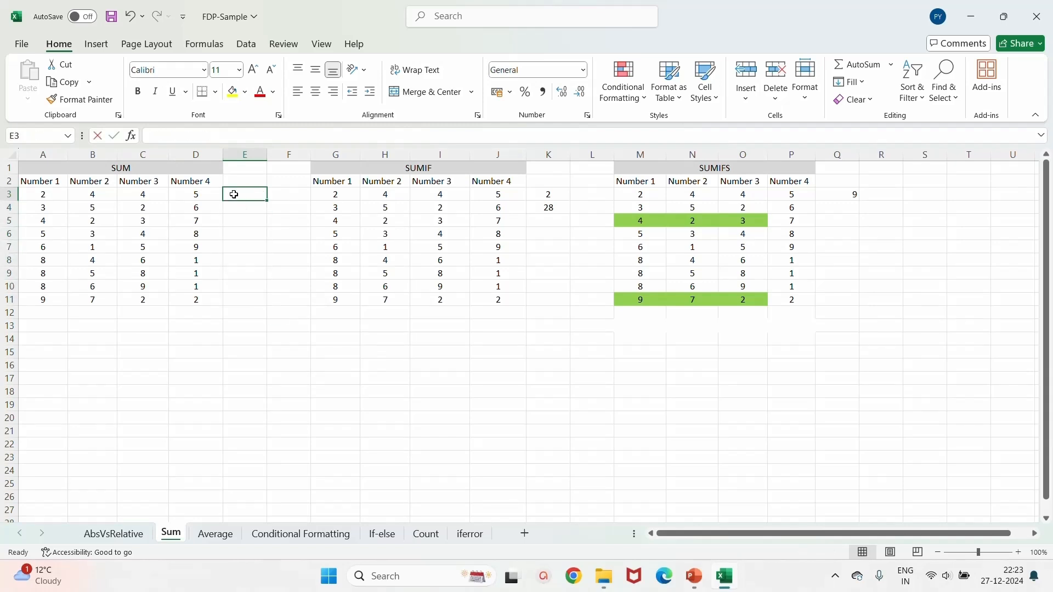
text(sum)
key(BackSpace)
key(BackSpace)
key(BackSpace)
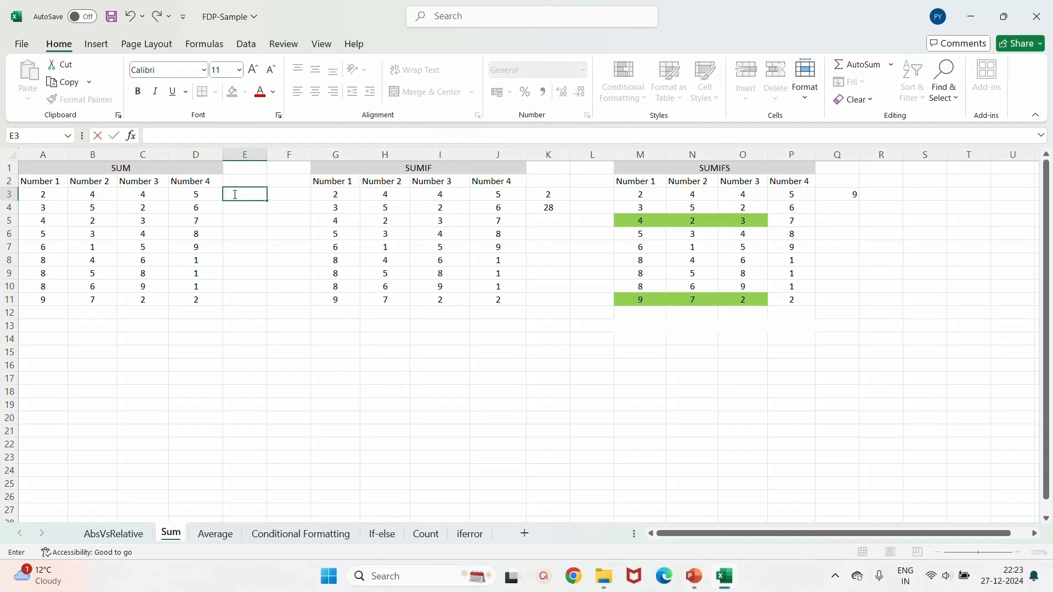
text(=sum)
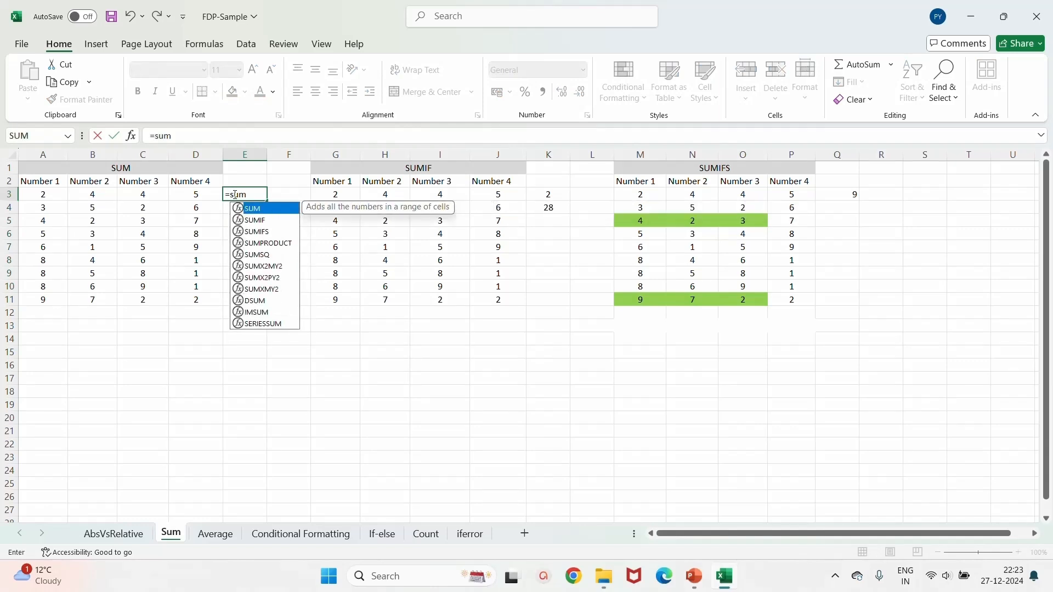
double_click(252, 210)
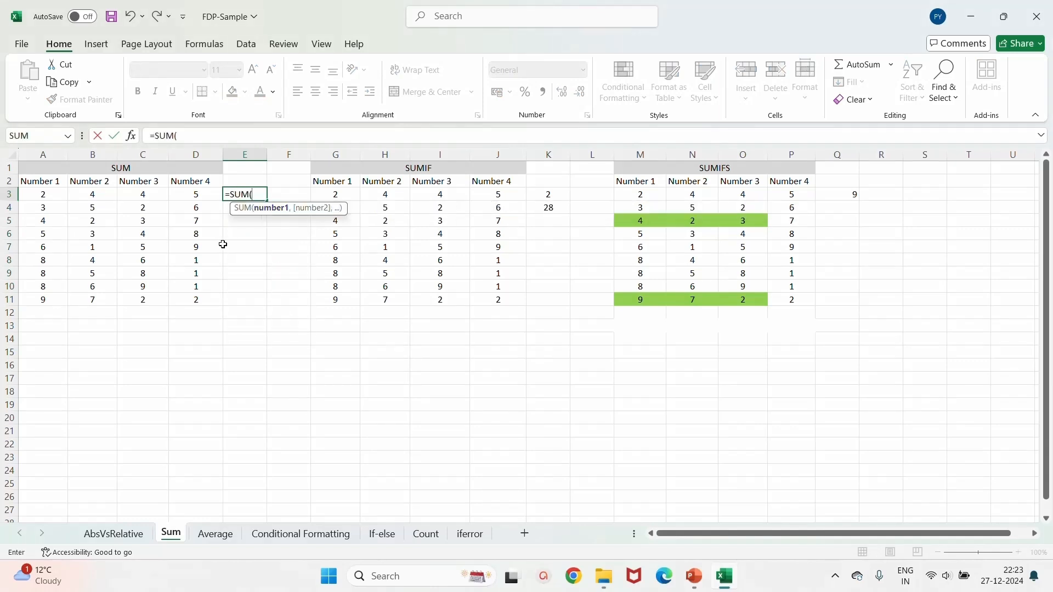
click(44, 193)
drag(44, 193, 184, 200)
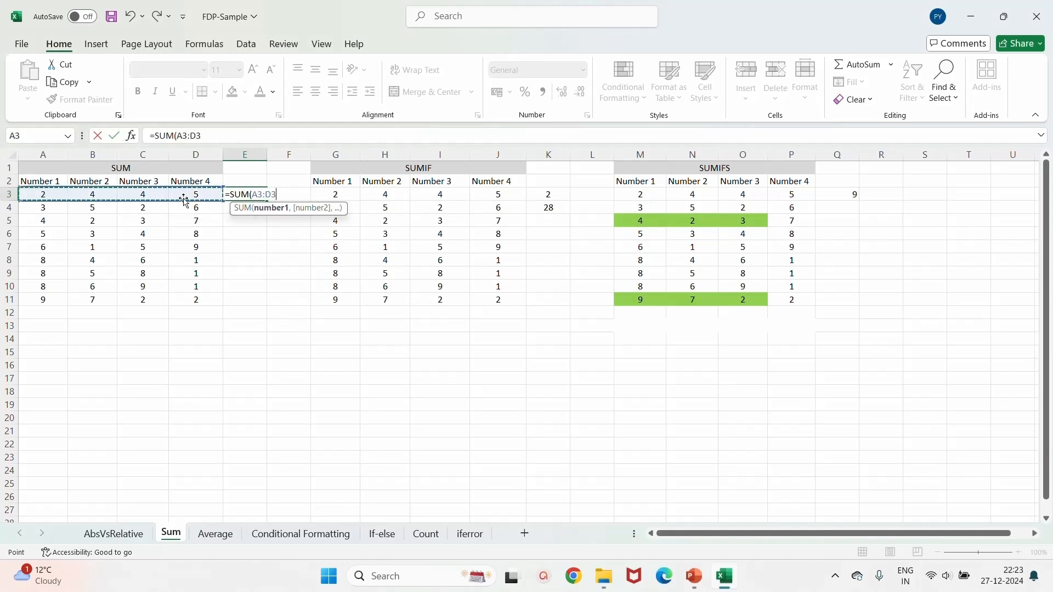
text())
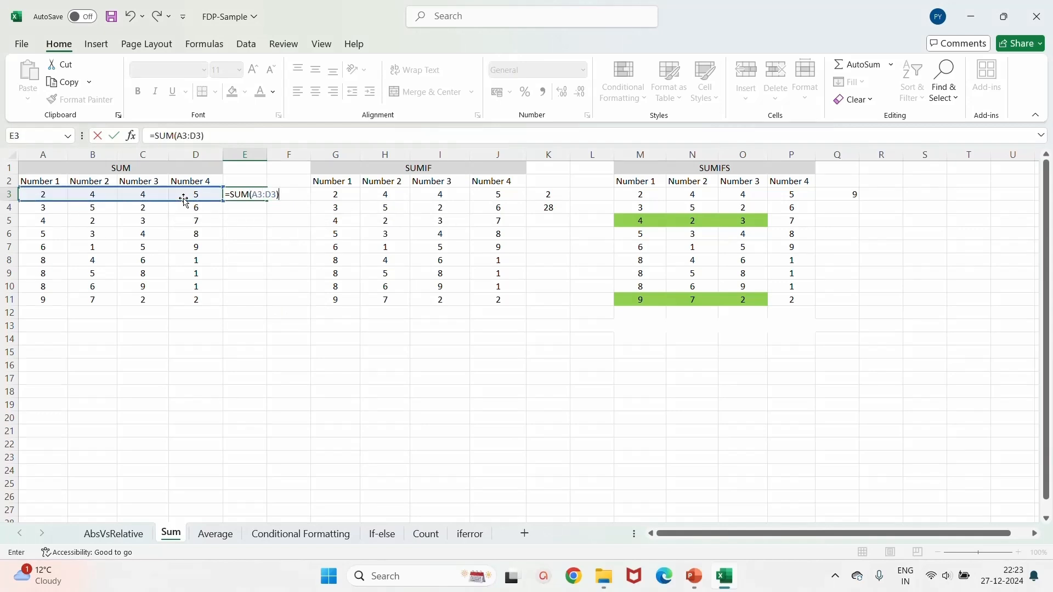
key(Return)
Fill =SUM(A3:D3) down through E11.
click(256, 195)
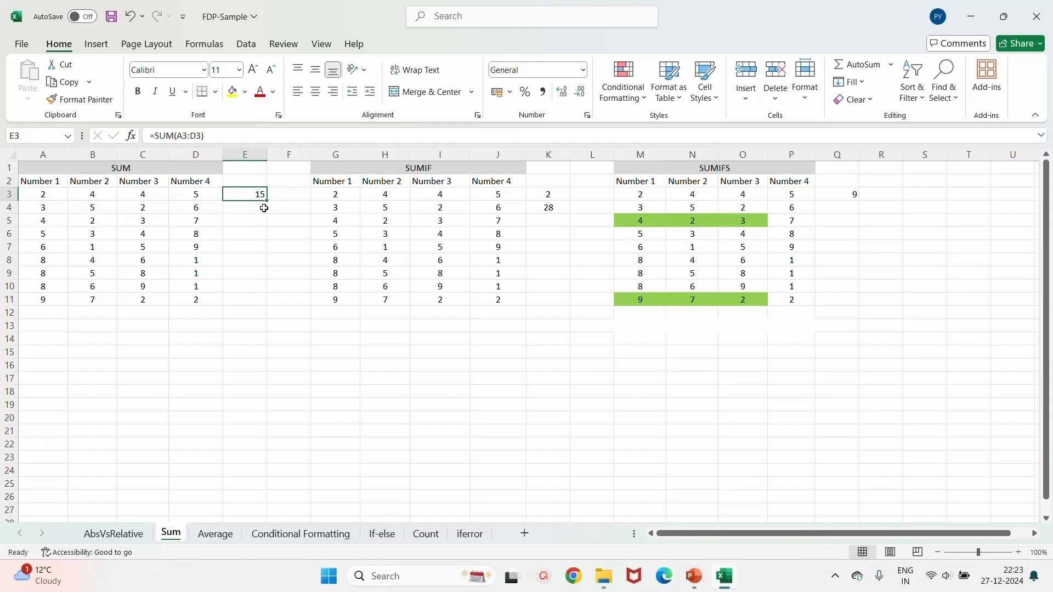
drag(268, 199, 248, 301)
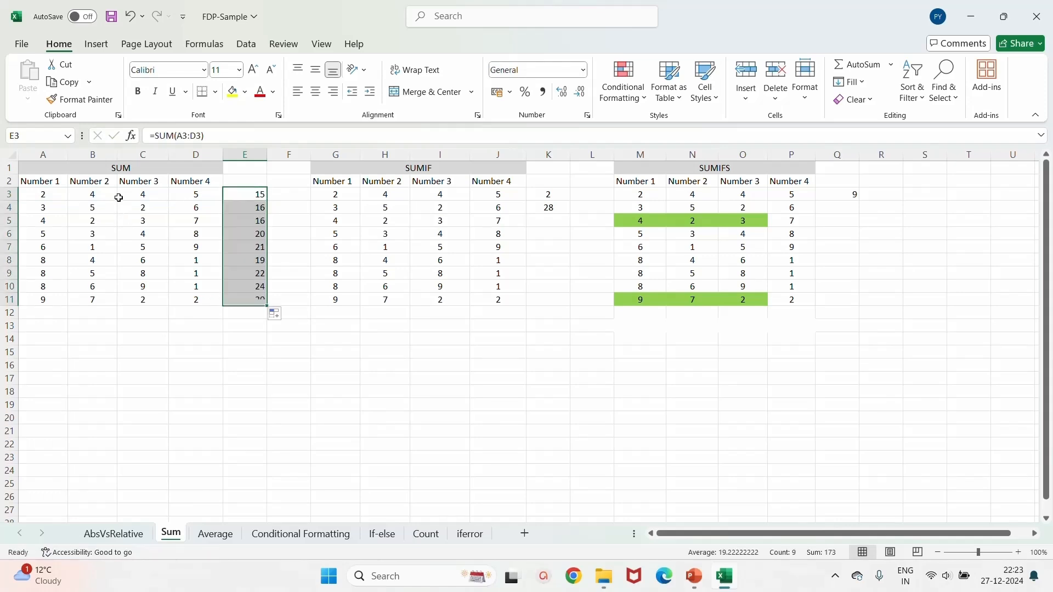
click(98, 195)
Replace B3's value with the text A and check that E3 now shows 11.
text(A)
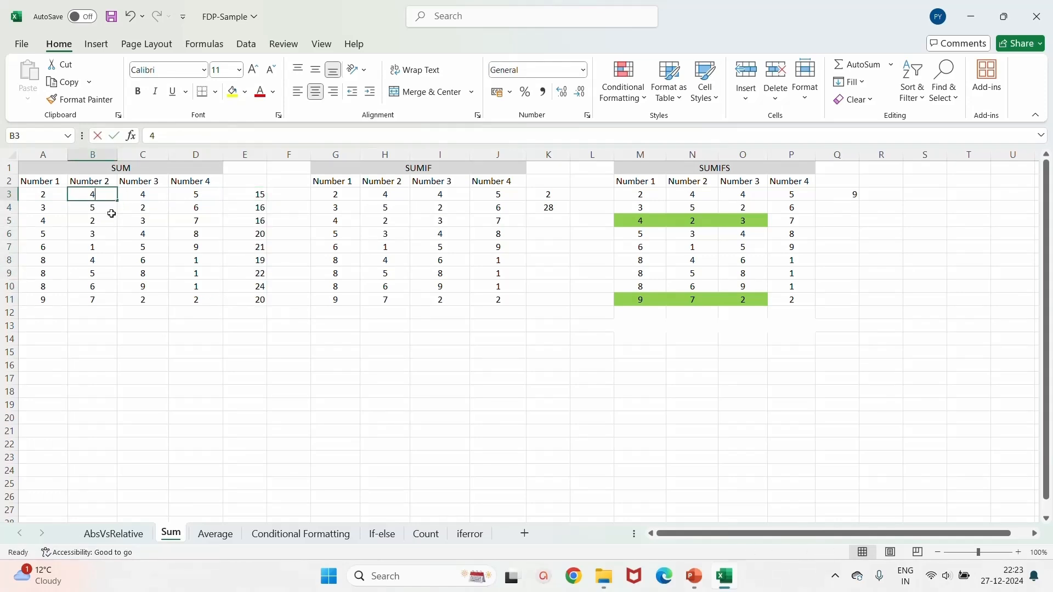
click(176, 347)
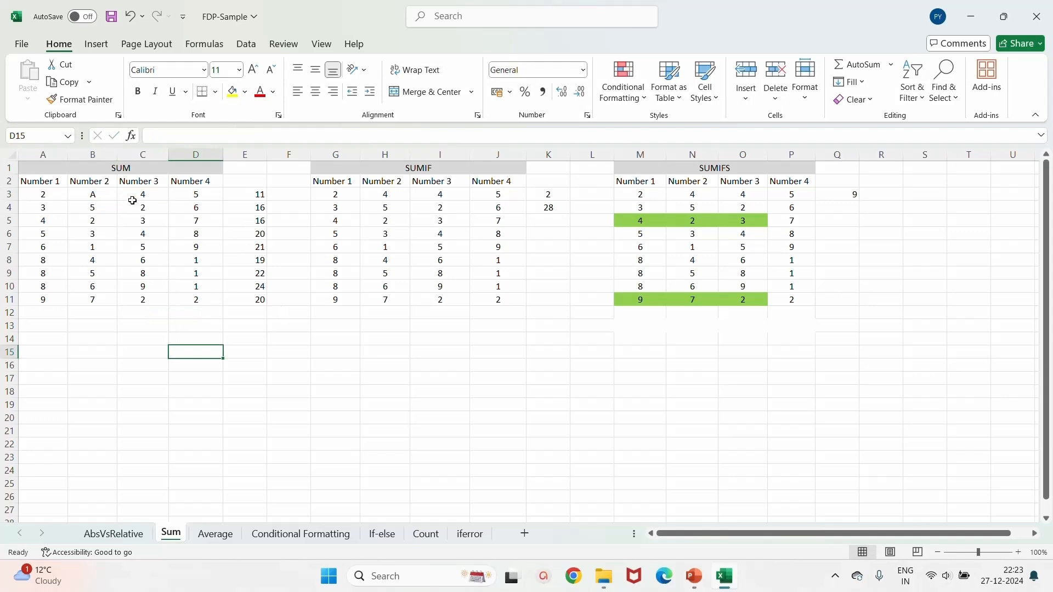
click(242, 198)
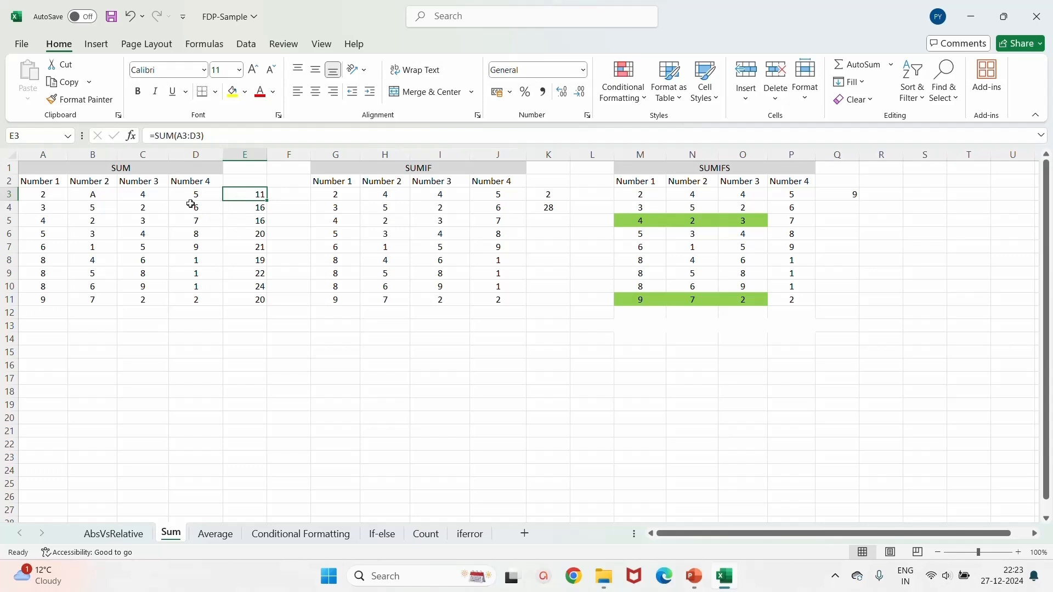
Delete the Number 3 column, view the shifted totals, then undo the deletion.
right_click(155, 159)
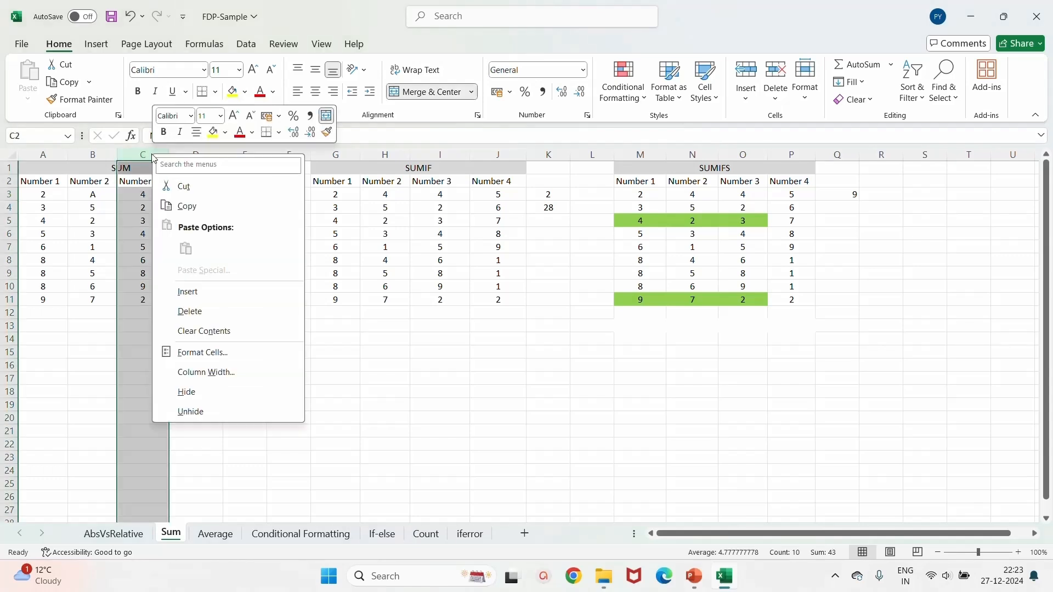
click(189, 311)
drag(210, 196, 205, 297)
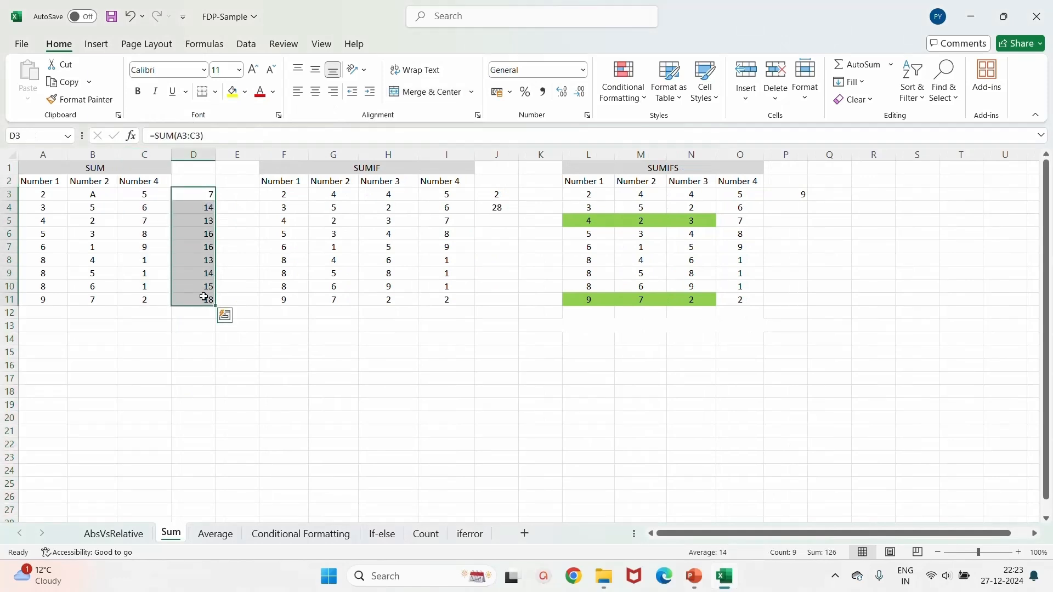
key(ctrl+z)
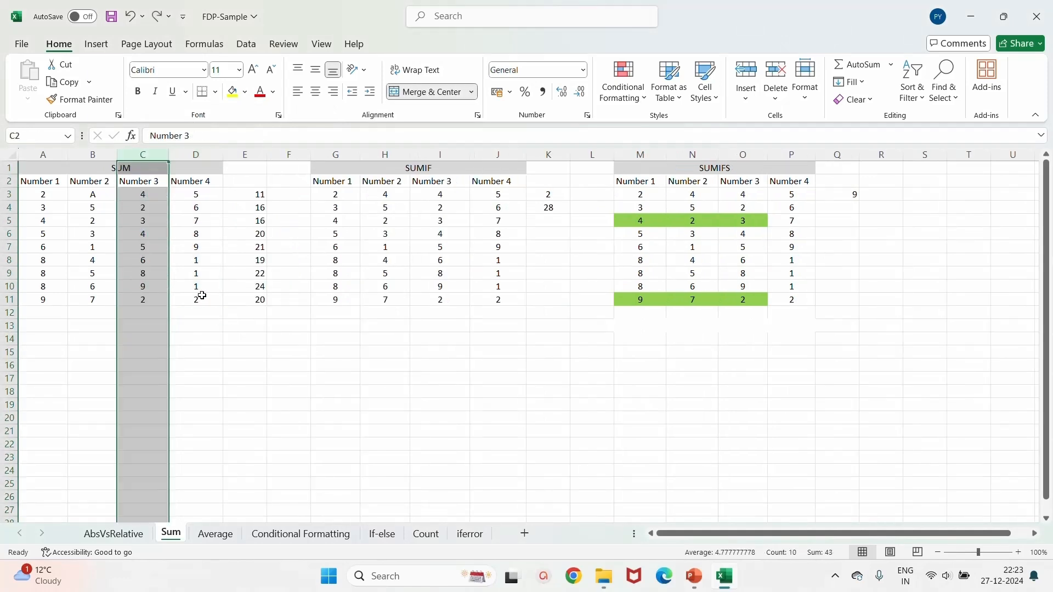
click(254, 194)
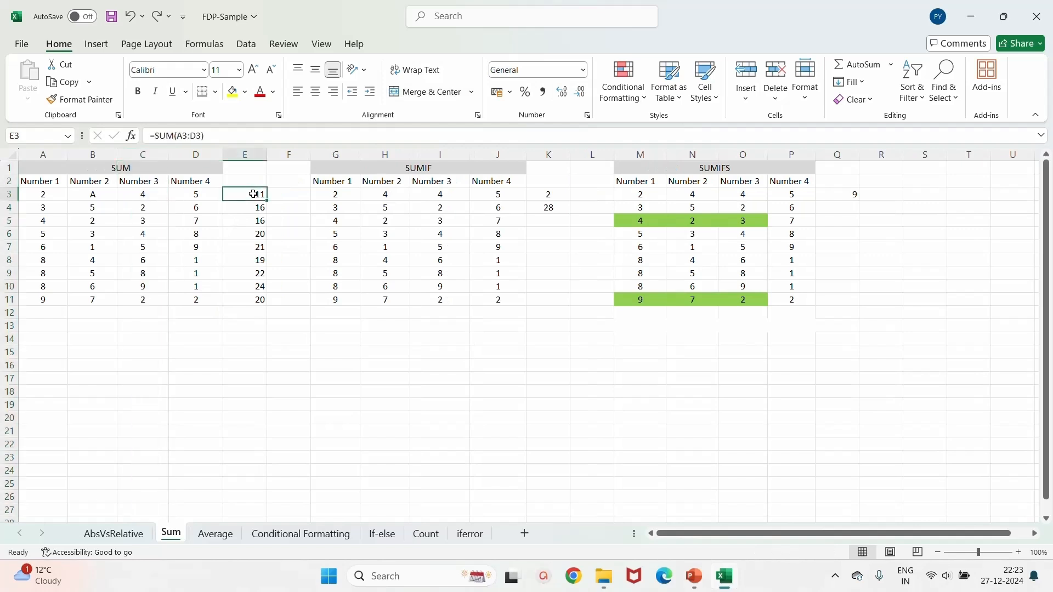
Enter =SUM(A3+B3+C3+D3) in E3, which returns #VALUE! because of the text in B3.
text(=)
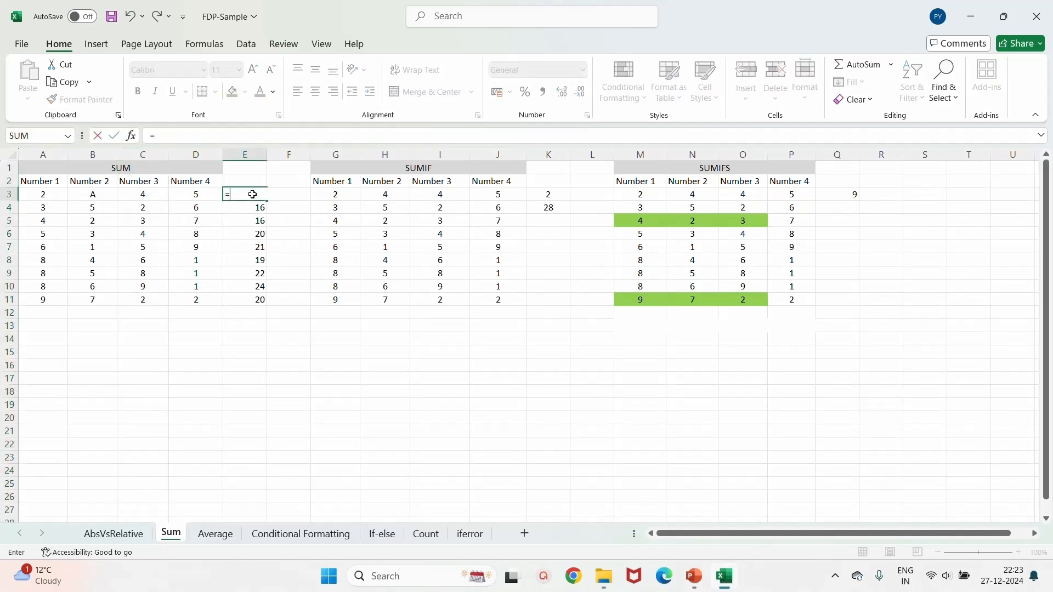
text(sum)
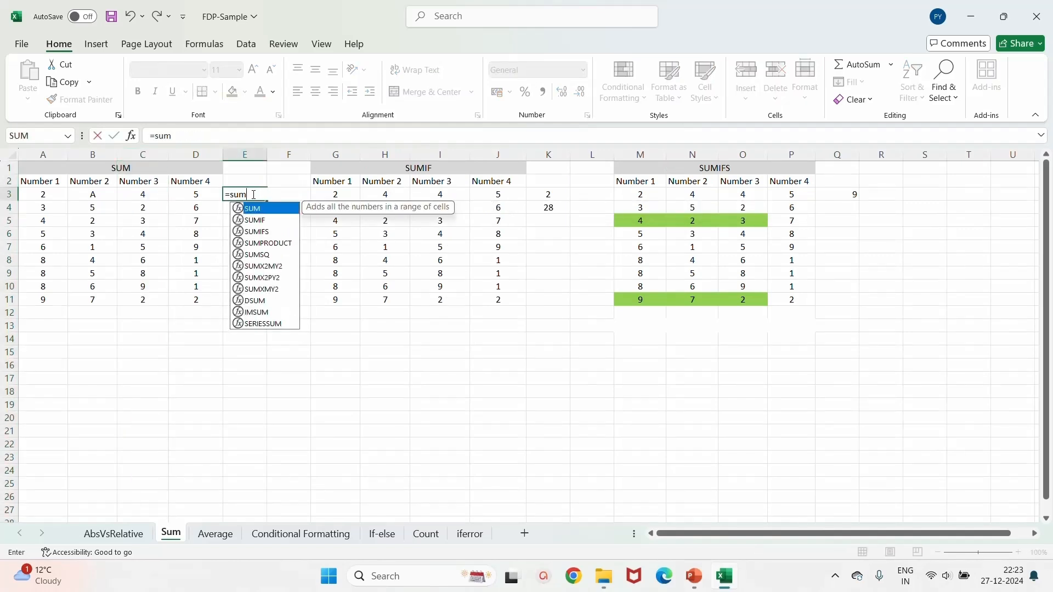
double_click(260, 213)
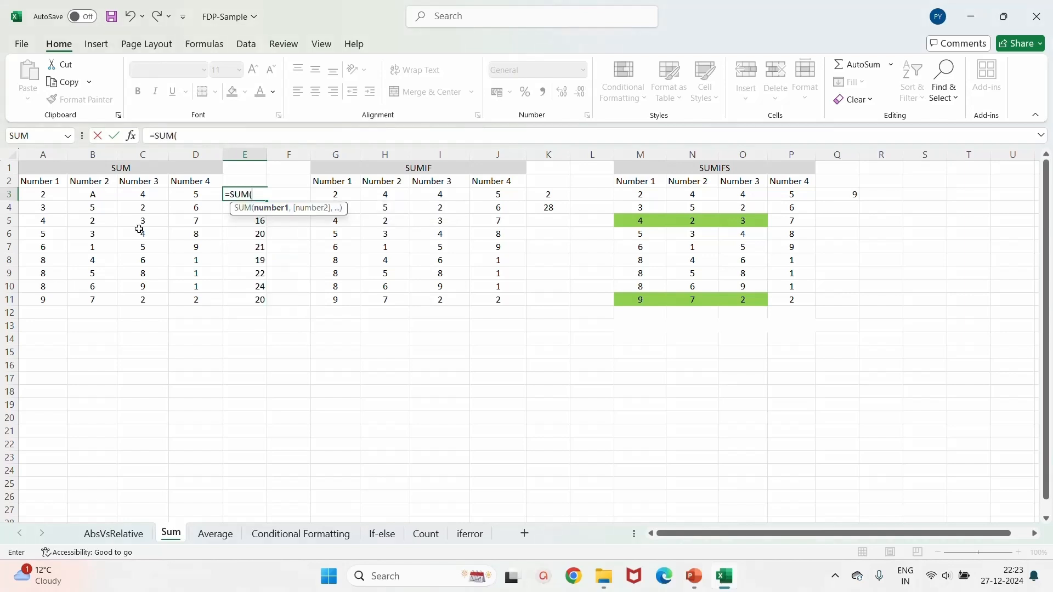
click(41, 199)
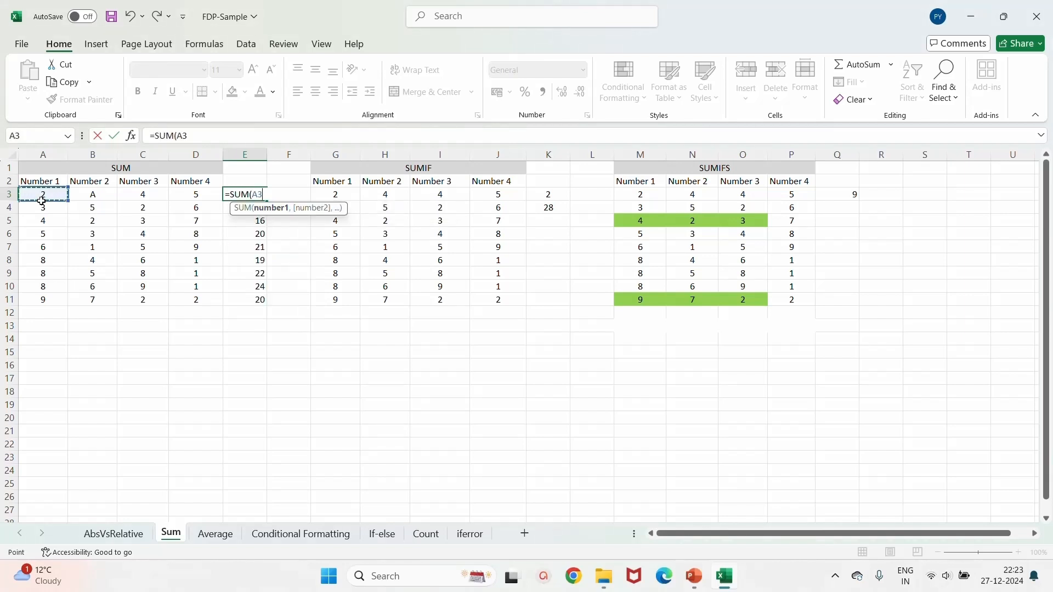
text(+)
click(93, 195)
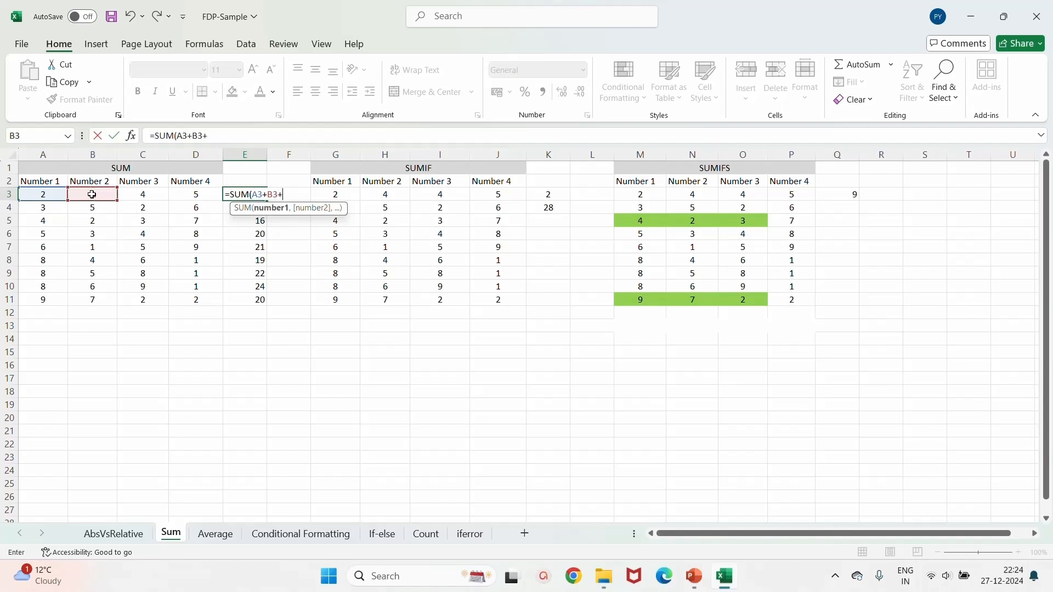
text(+)
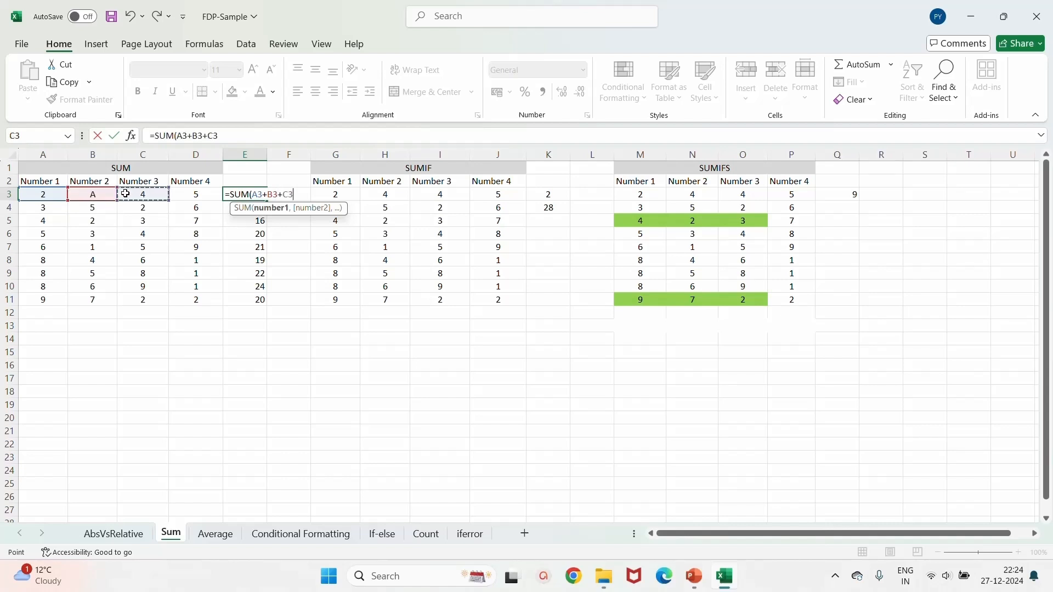
text(+)
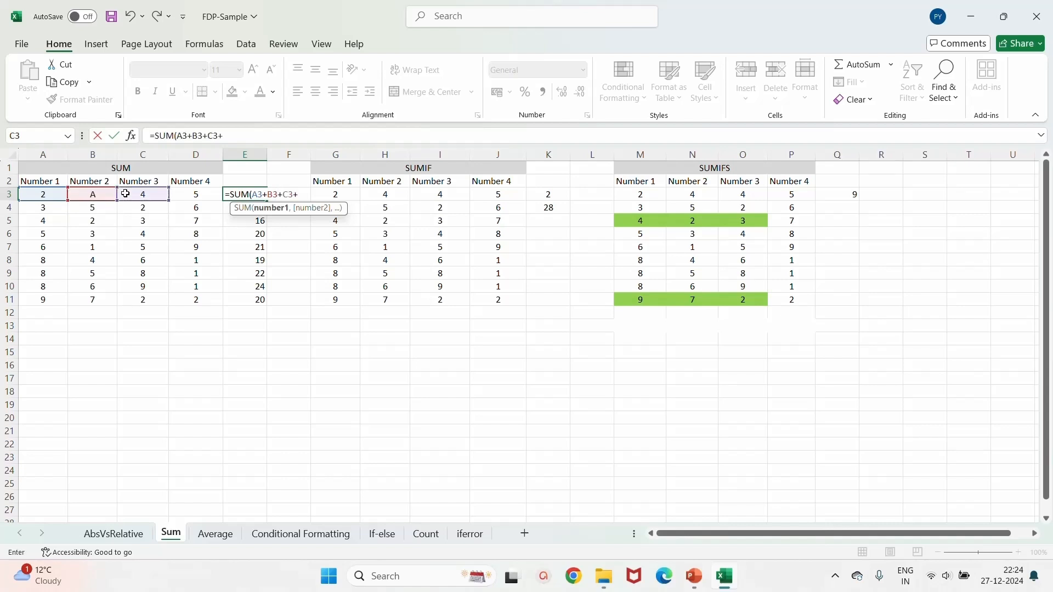
click(188, 195)
text())
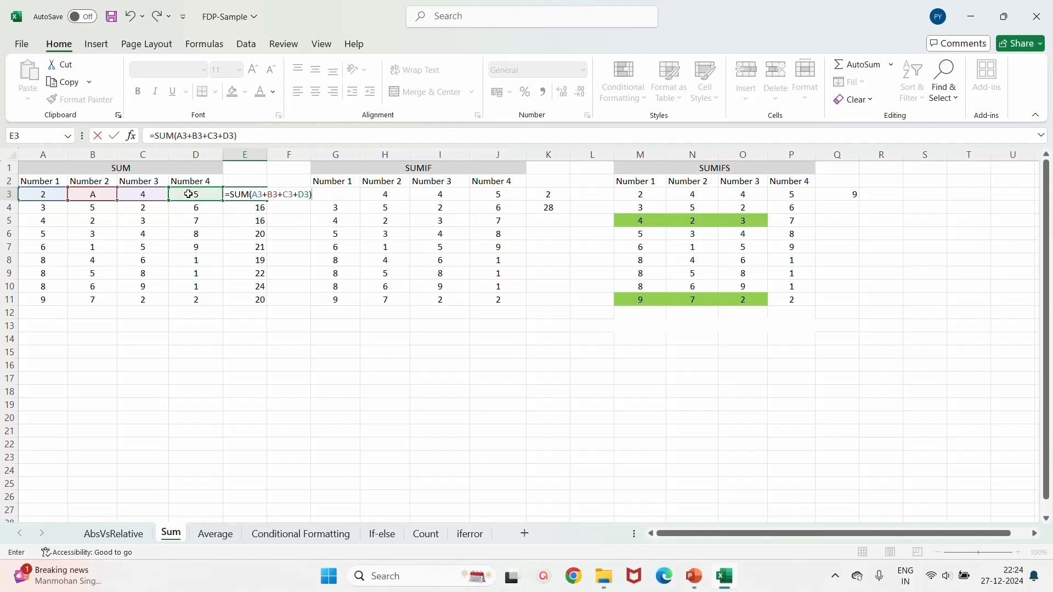
key(Return)
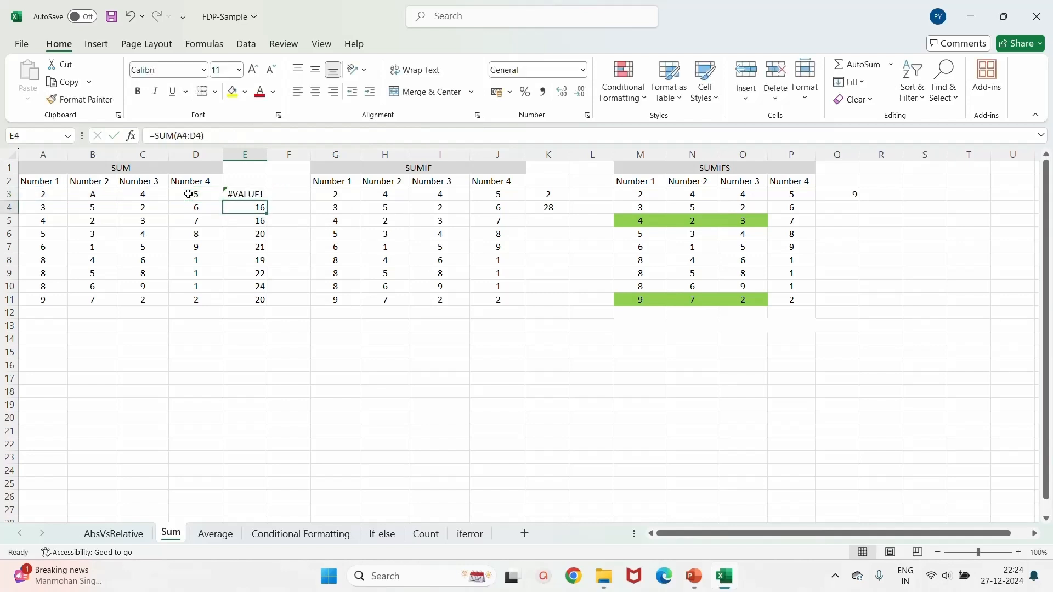
click(245, 194)
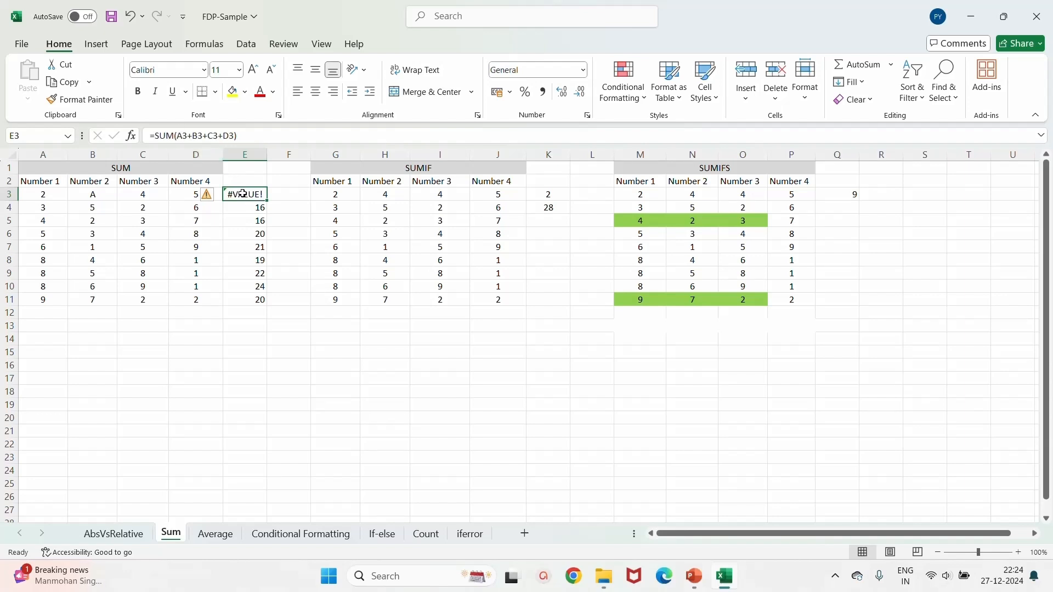
Clear E3 and enter =SUM(A3:D3) in it.
key(Delete)
text(=sum)
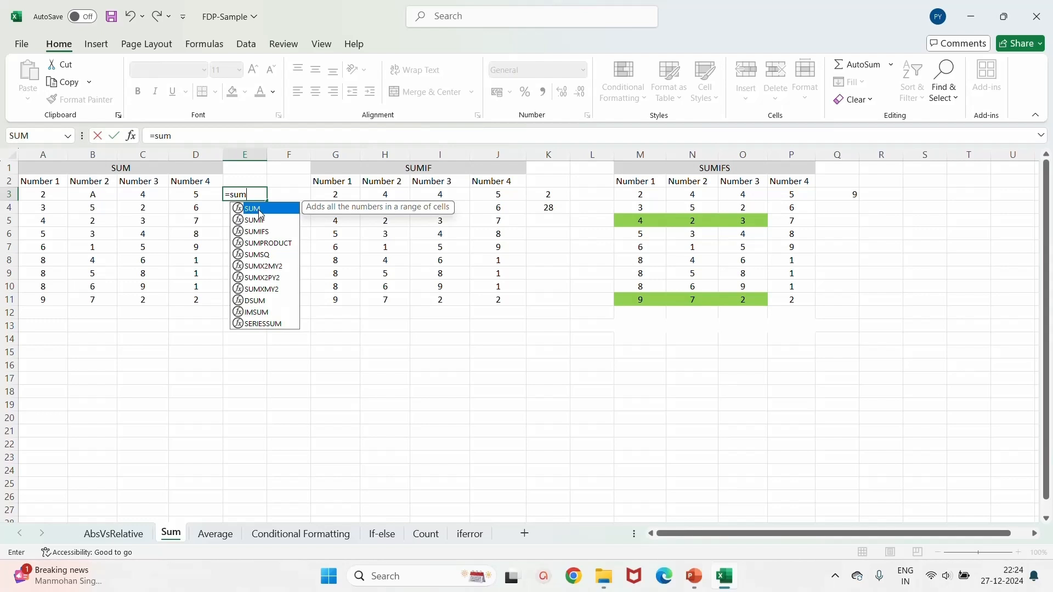
key(Tab)
click(40, 199)
drag(39, 199, 172, 192)
text())
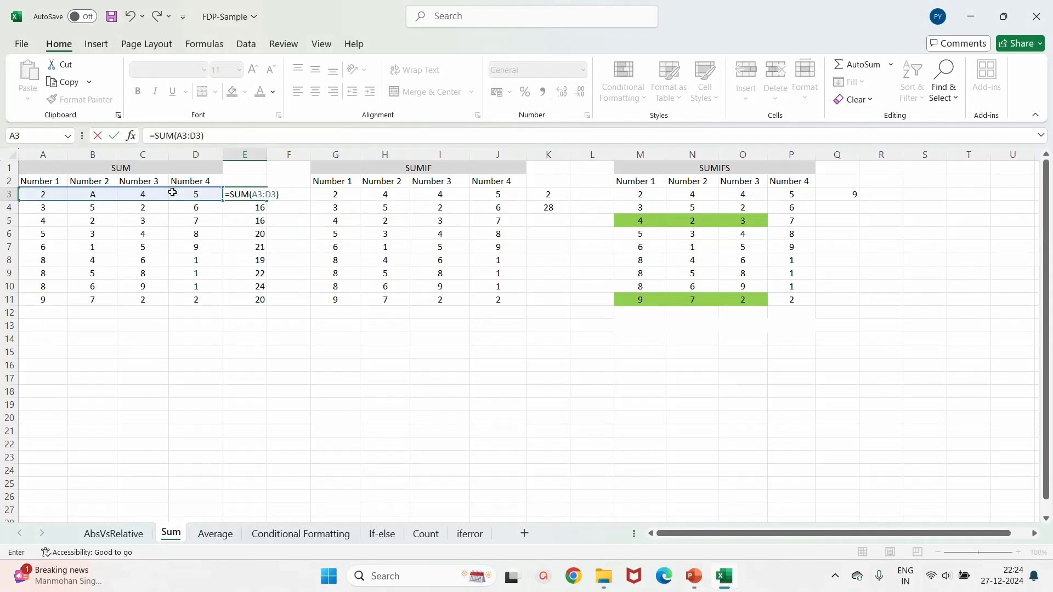
key(Return)
Edit E3 to =SUM(A3,B3,C3,D3), returning 11, and fill it down to E11.
click(236, 194)
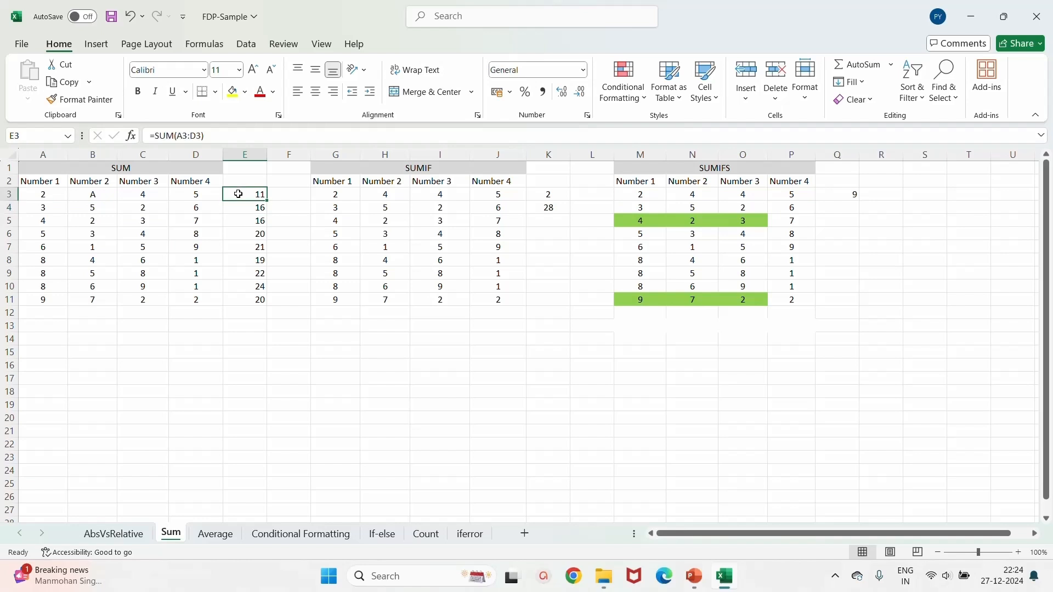
click(187, 135)
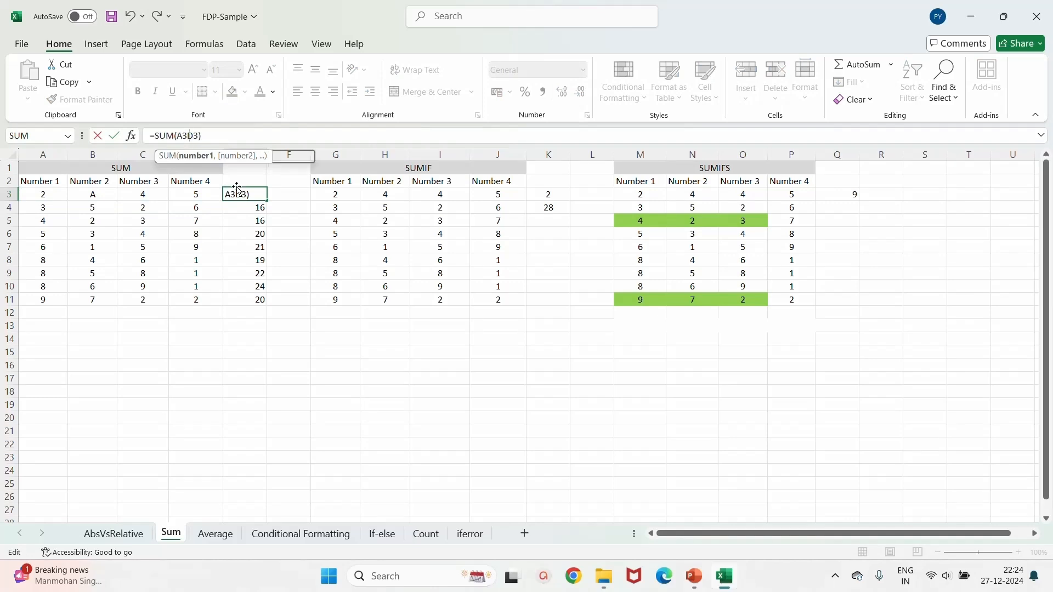
key(BackSpace)
text(,b3)
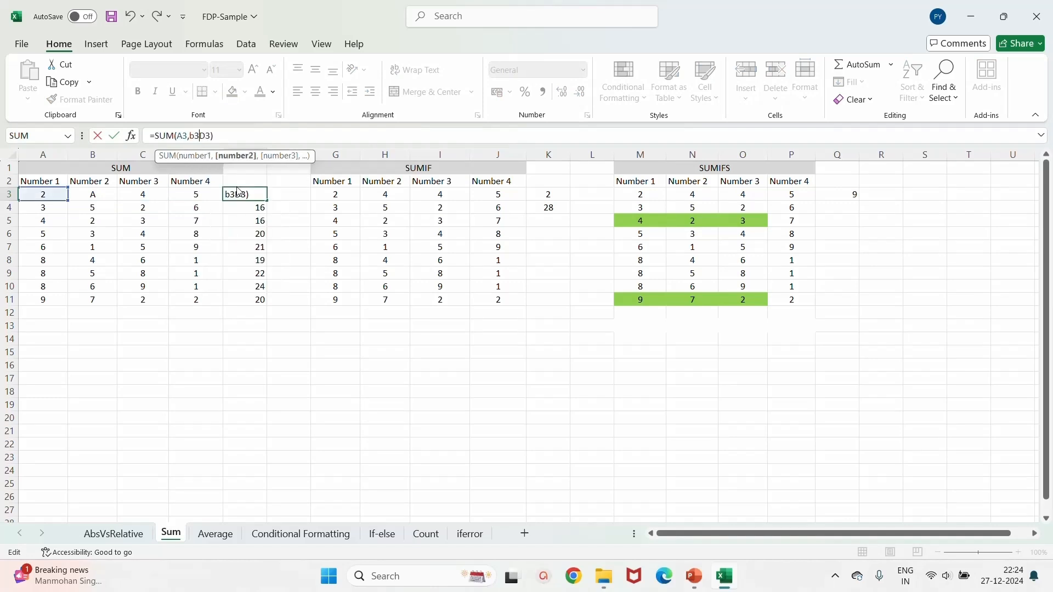
text(,c)
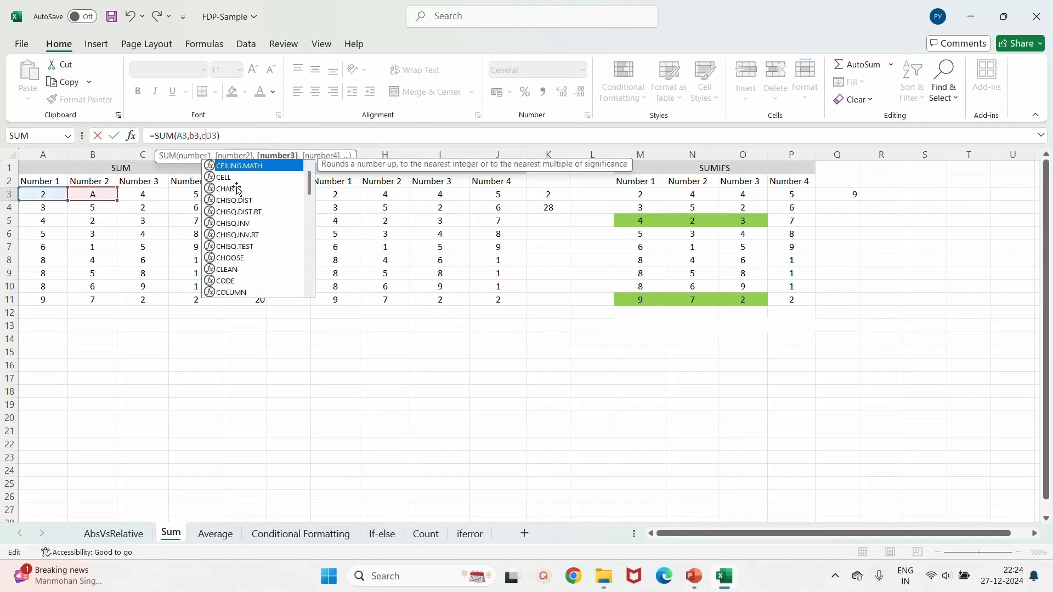
text(3,)
key(Return)
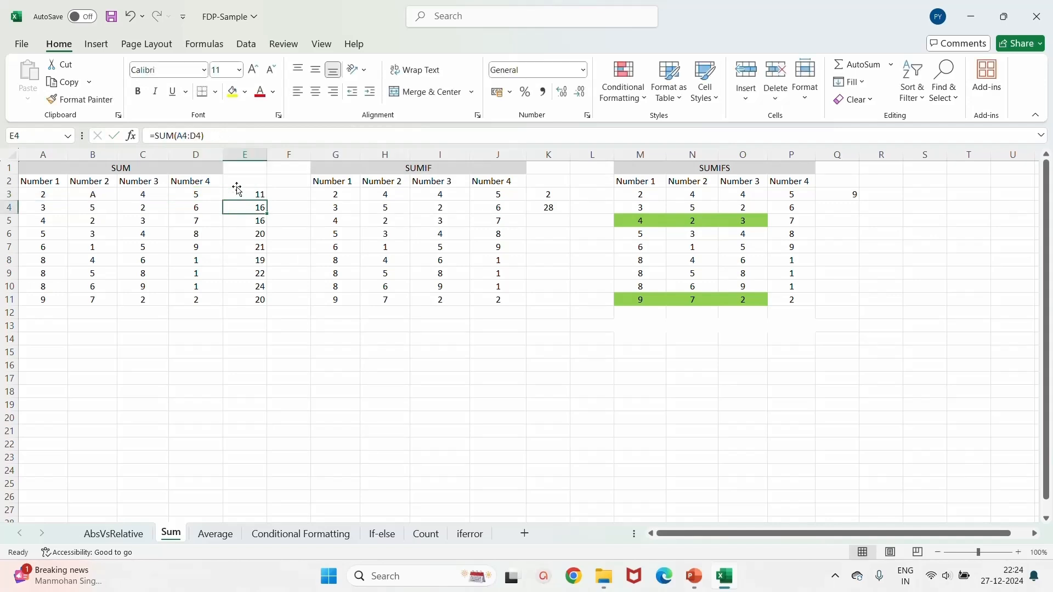
click(237, 192)
drag(267, 200, 256, 306)
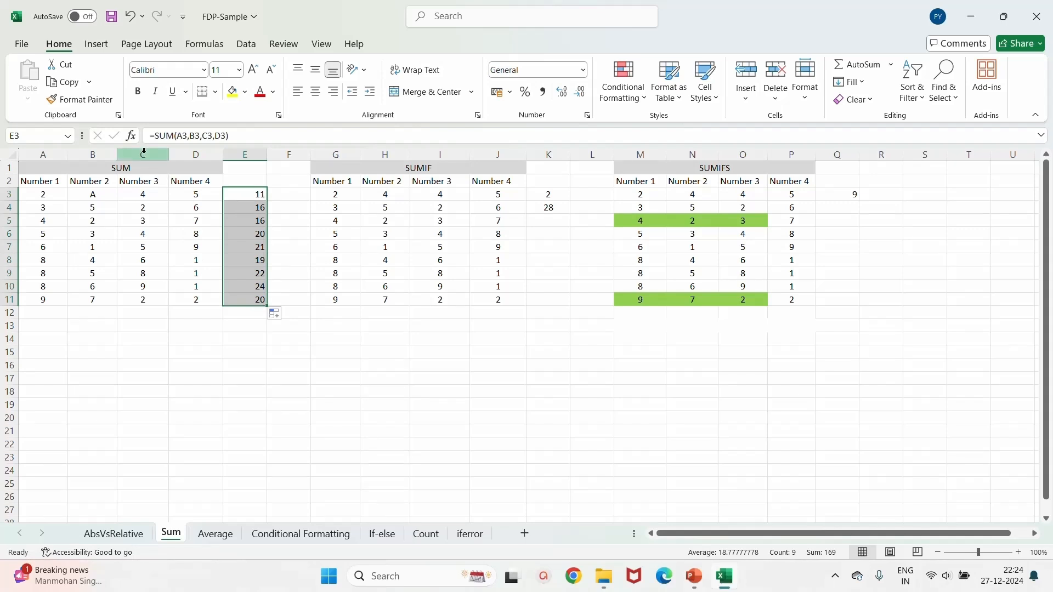
click(32, 193)
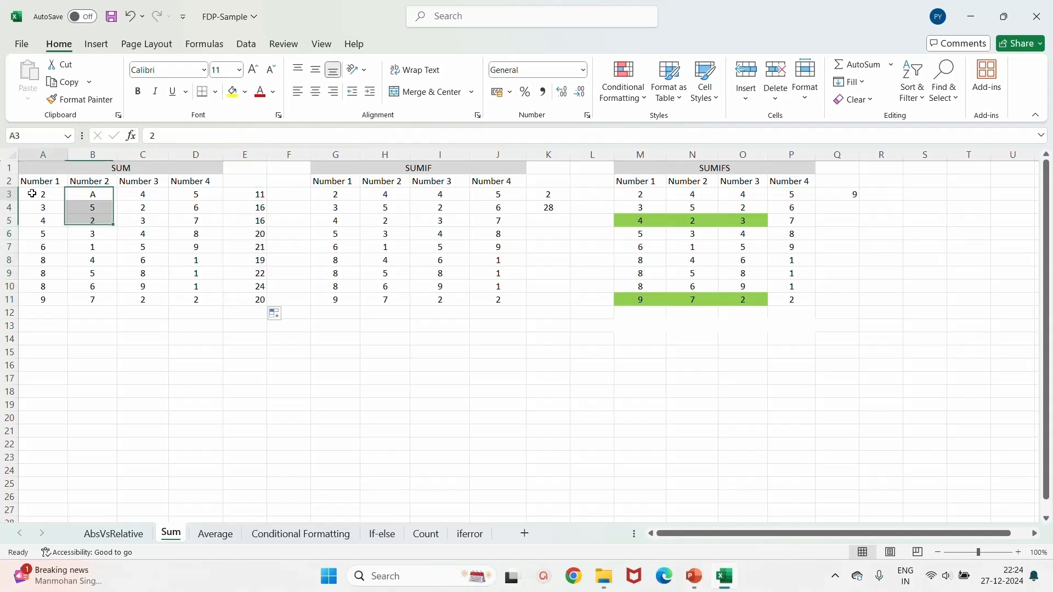
drag(32, 193, 242, 296)
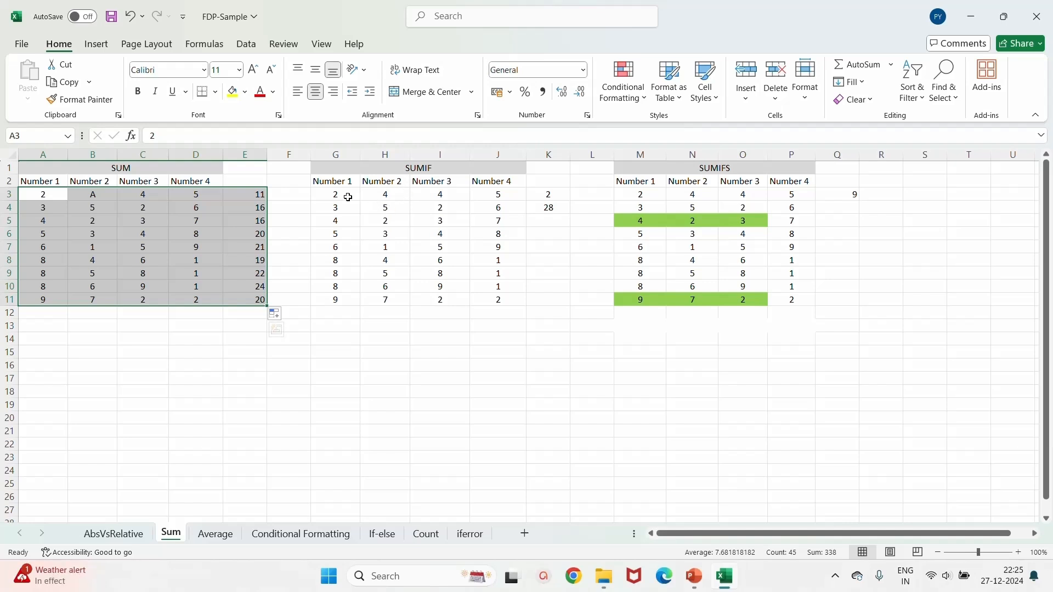
drag(338, 193, 335, 300)
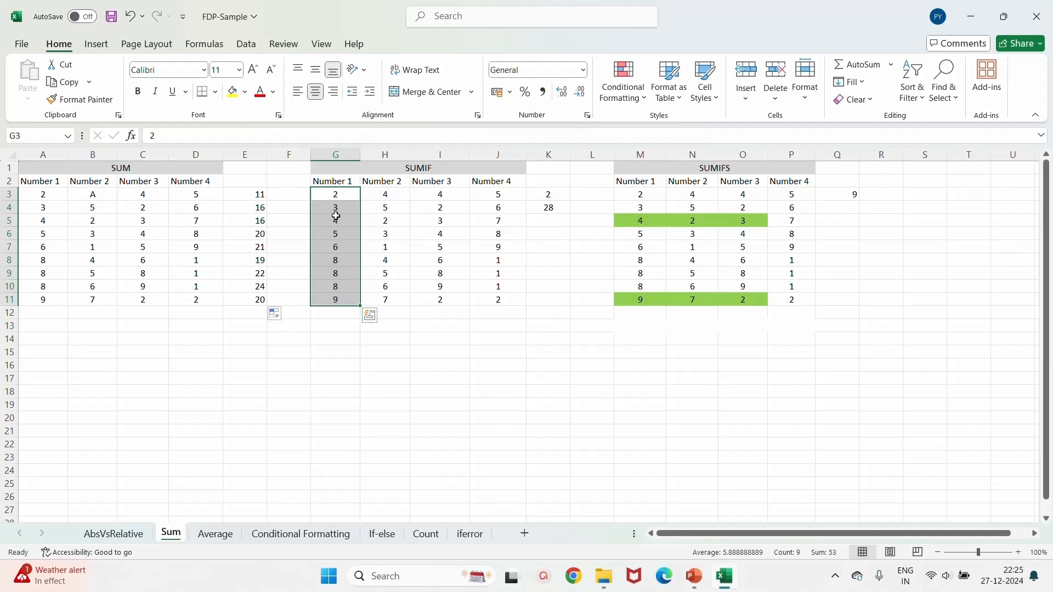
Change K3's SUMIF criterion from "<3" to "<9" (giving 44), then clear K3.
click(532, 197)
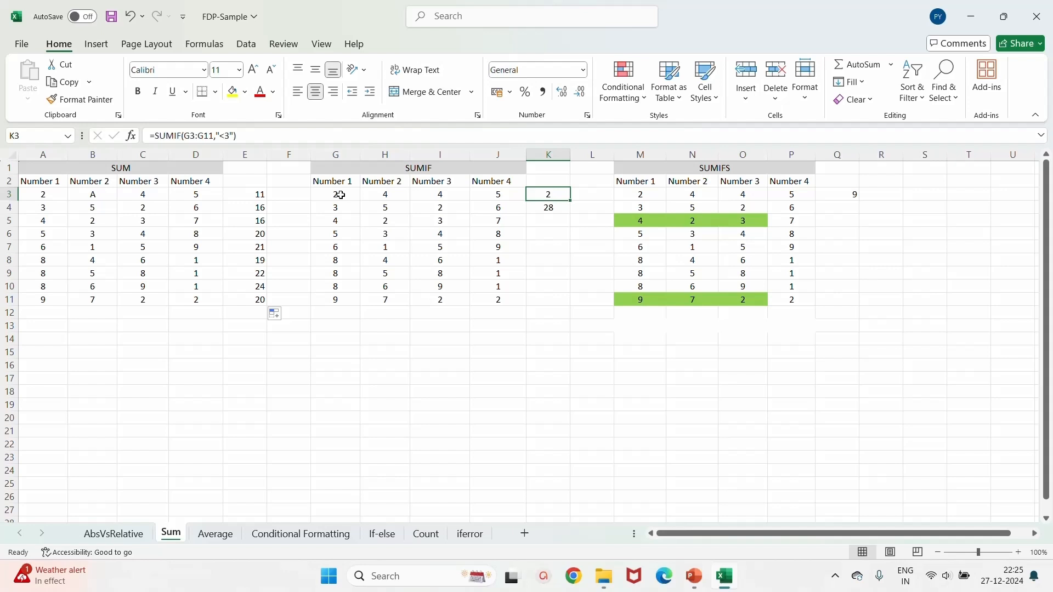
click(230, 135)
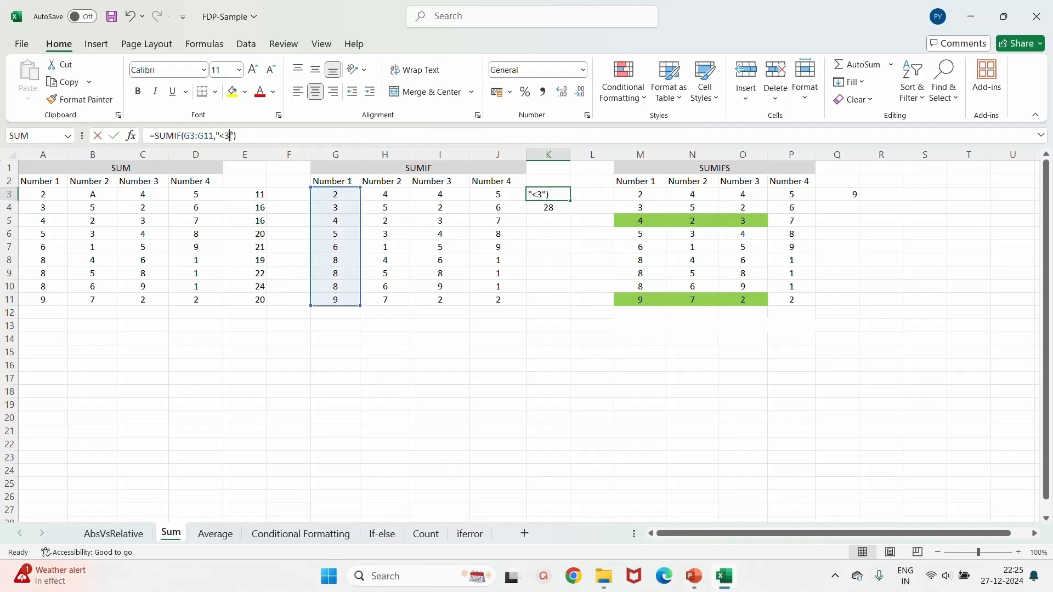
key(BackSpace)
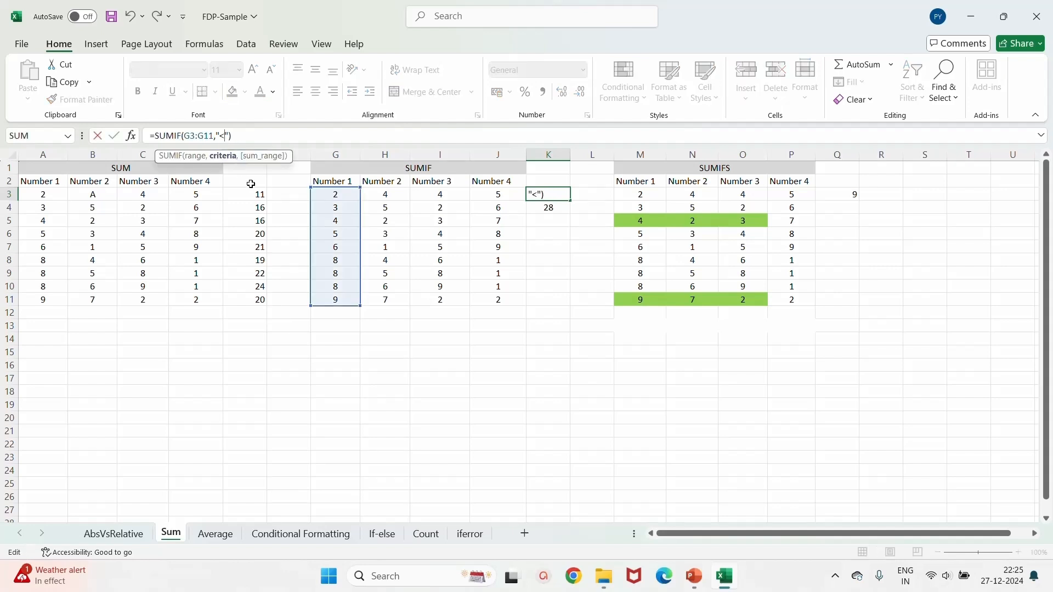
text(9)
key(Return)
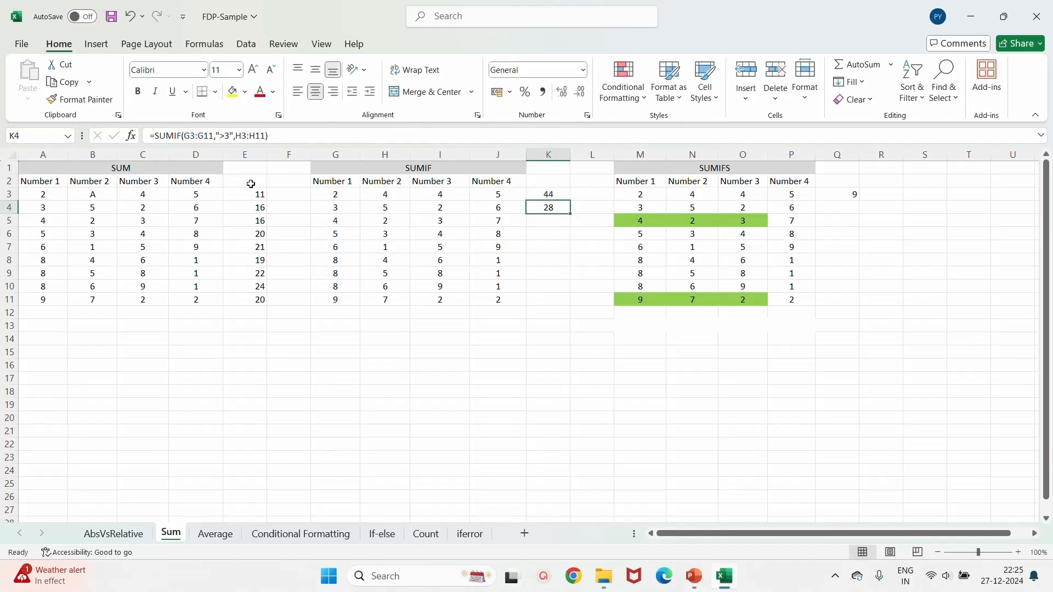
click(551, 197)
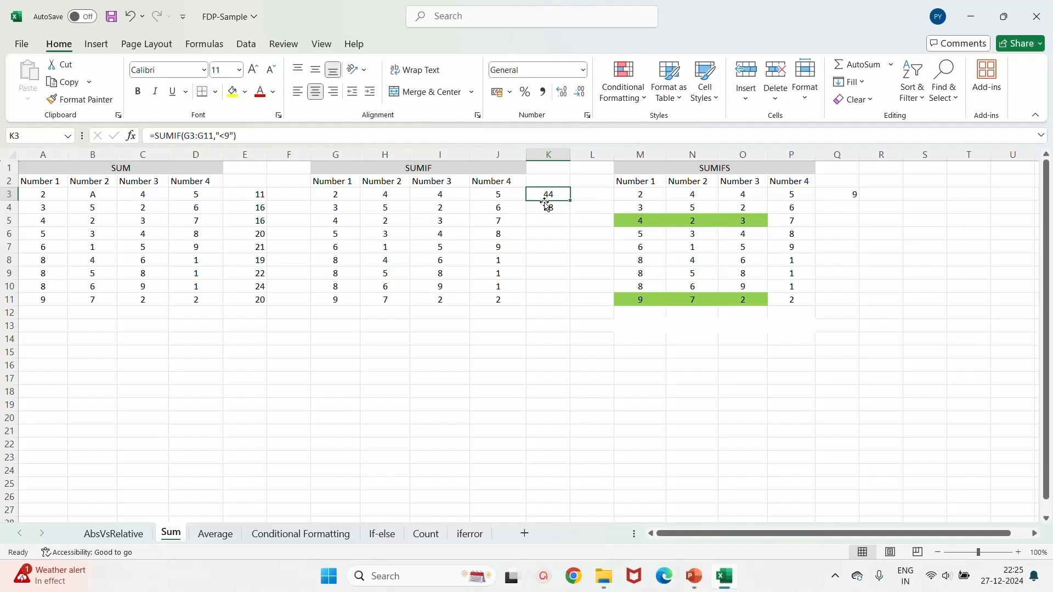
key(Delete)
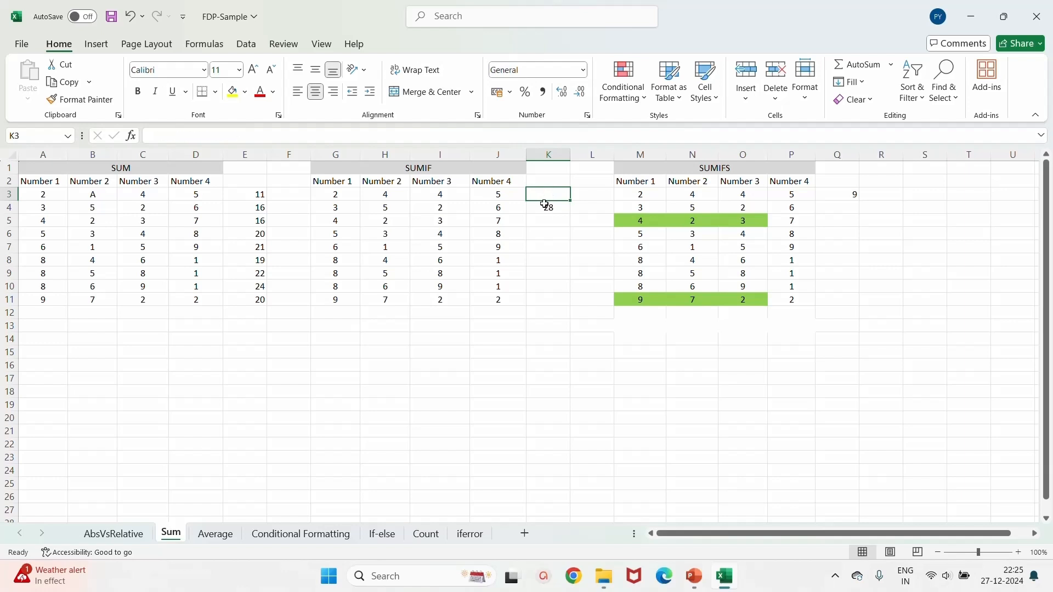
Enter =SUMIF(G3:G11,">6") in K3, giving 33, and compare it with K4's formula.
text(=sum)
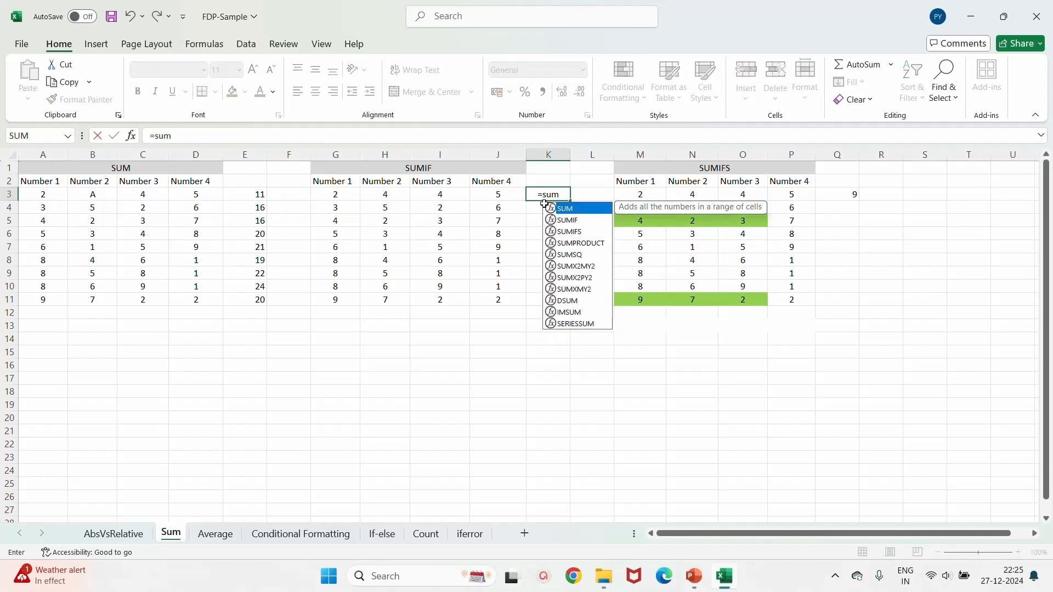
double_click(568, 220)
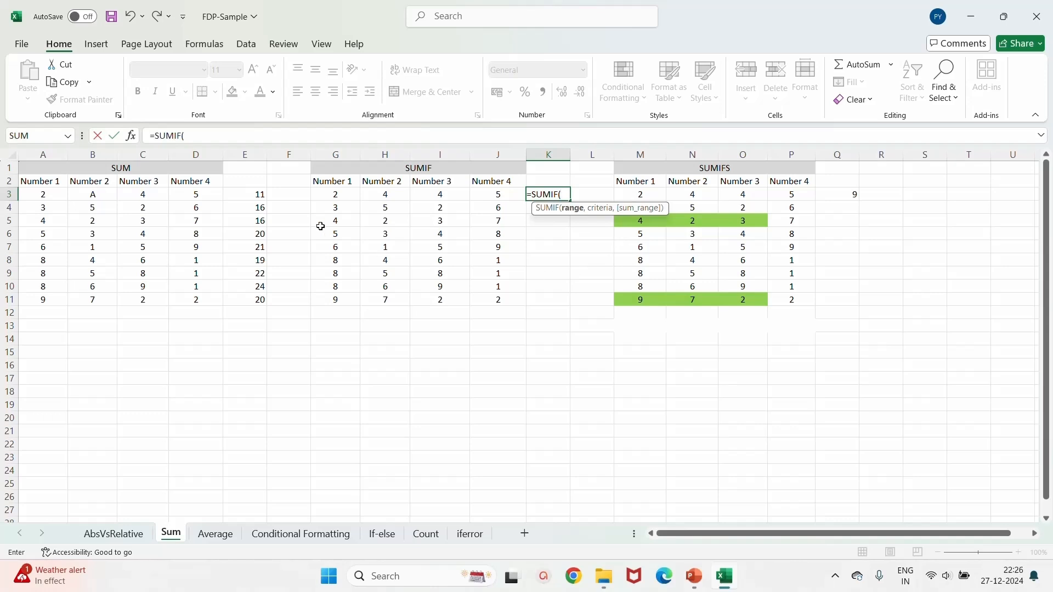
drag(335, 198, 338, 295)
text(,">)
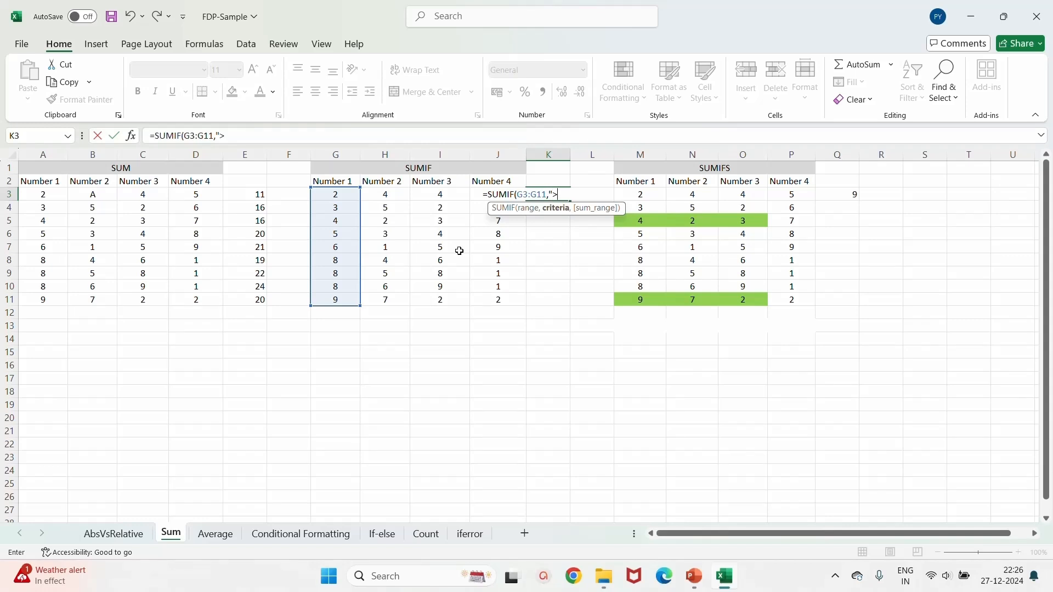
text(6)
key(Return)
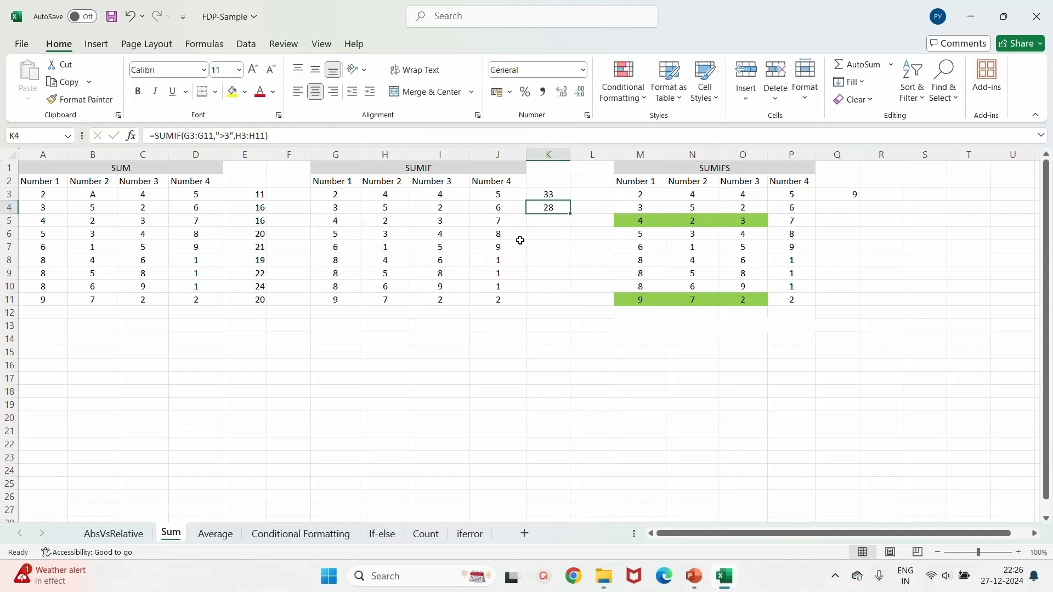
click(538, 194)
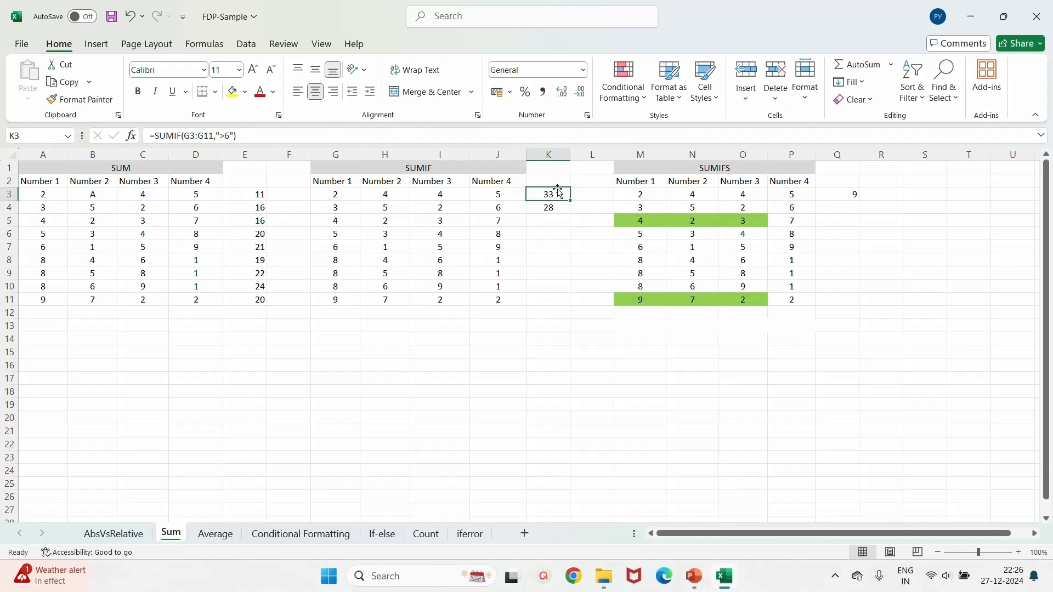
click(546, 207)
click(551, 194)
click(550, 208)
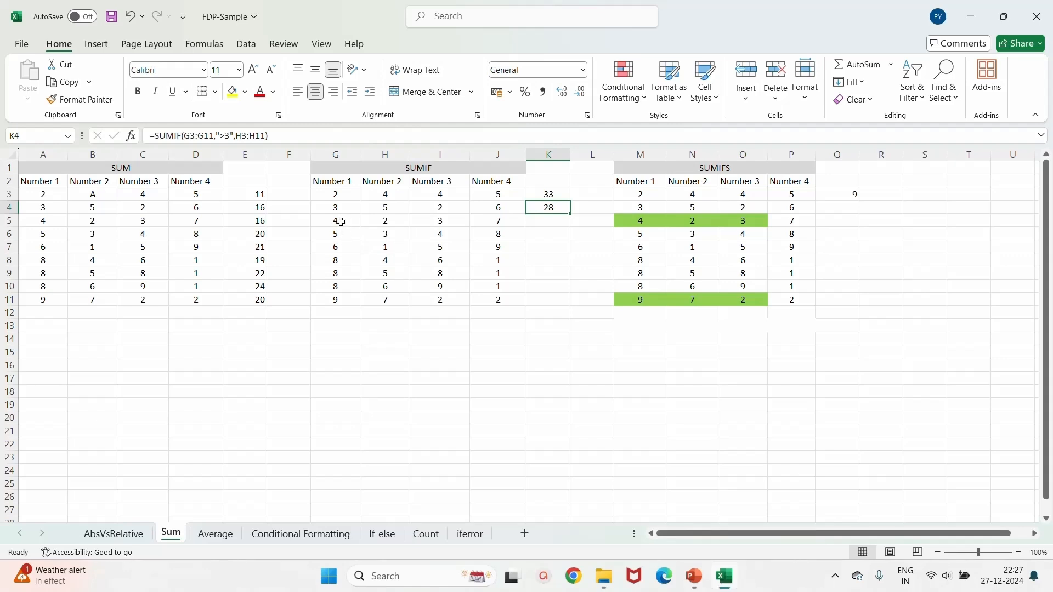
Fill G5:H10 and G11:H11 yellow, marking the rows where Number 1 exceeds 3.
drag(340, 221, 385, 289)
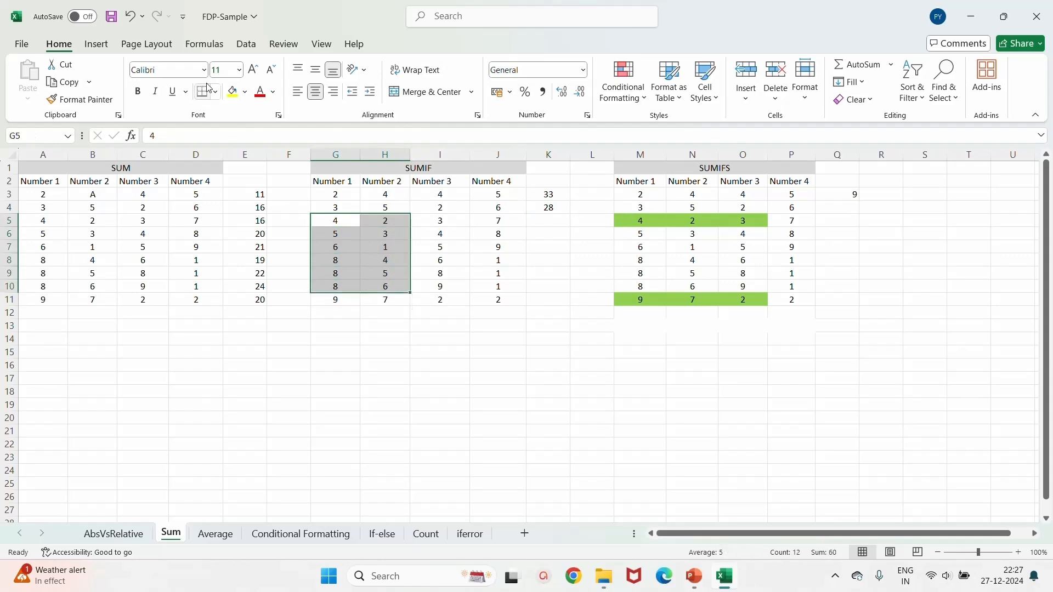
click(231, 93)
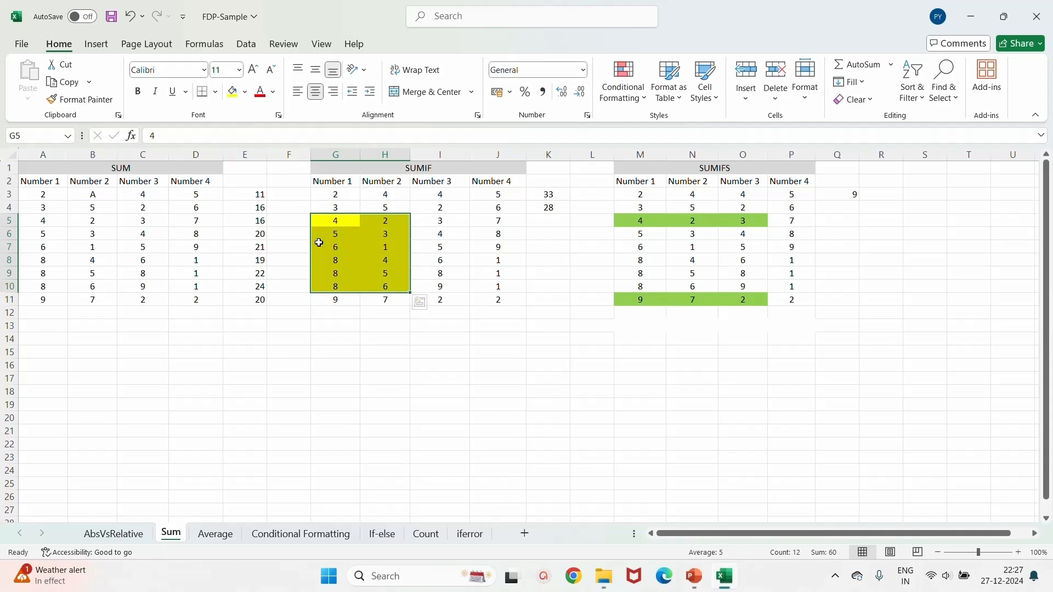
drag(340, 298, 381, 296)
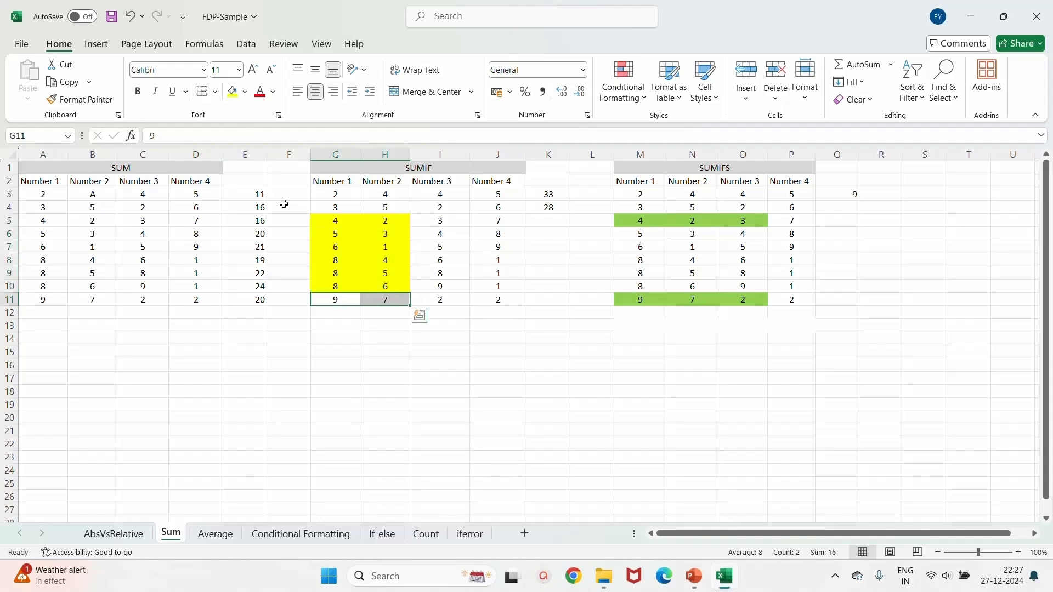
click(232, 92)
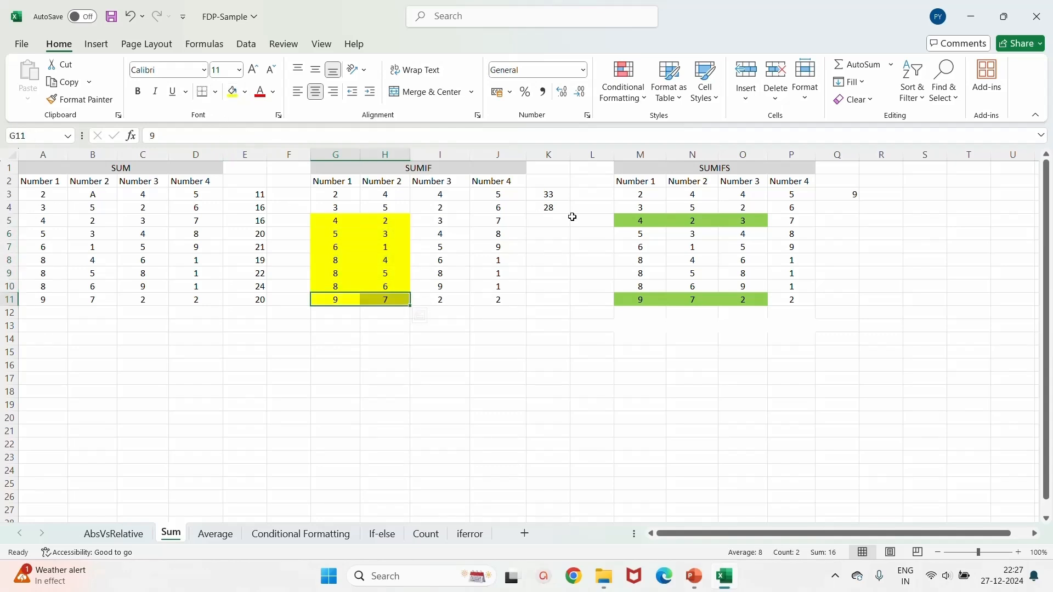
Select H5:H11 to confirm its sum matches K4's SUMIF result of 28.
click(546, 207)
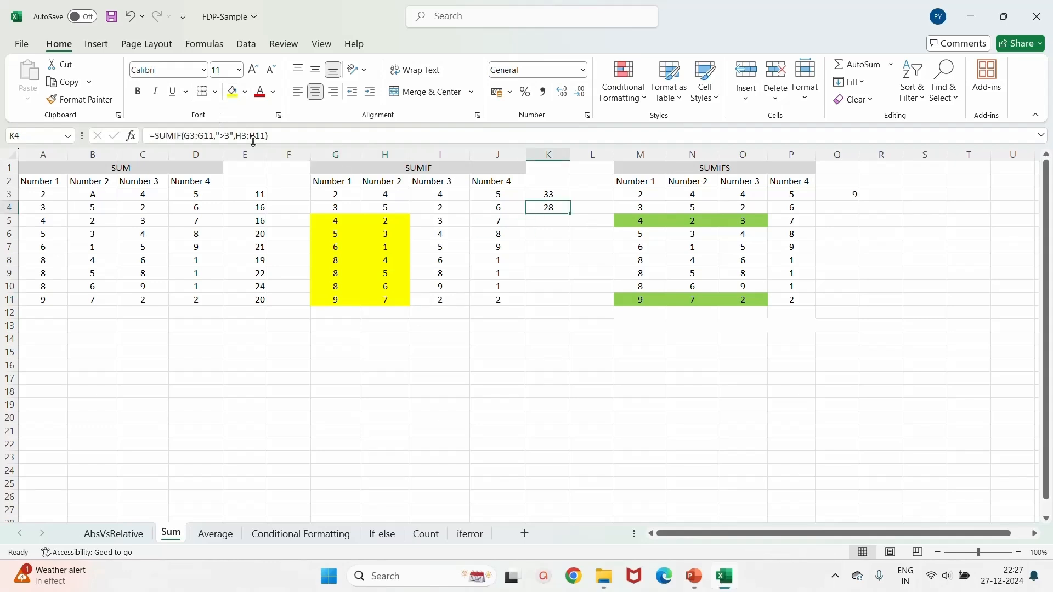
click(388, 222)
drag(388, 222, 388, 299)
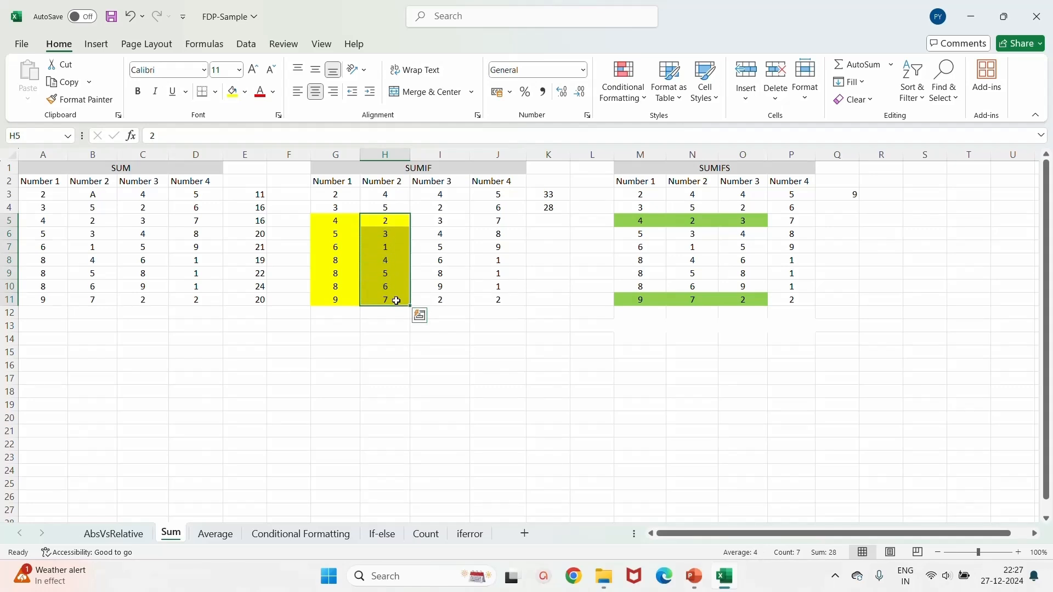
click(546, 207)
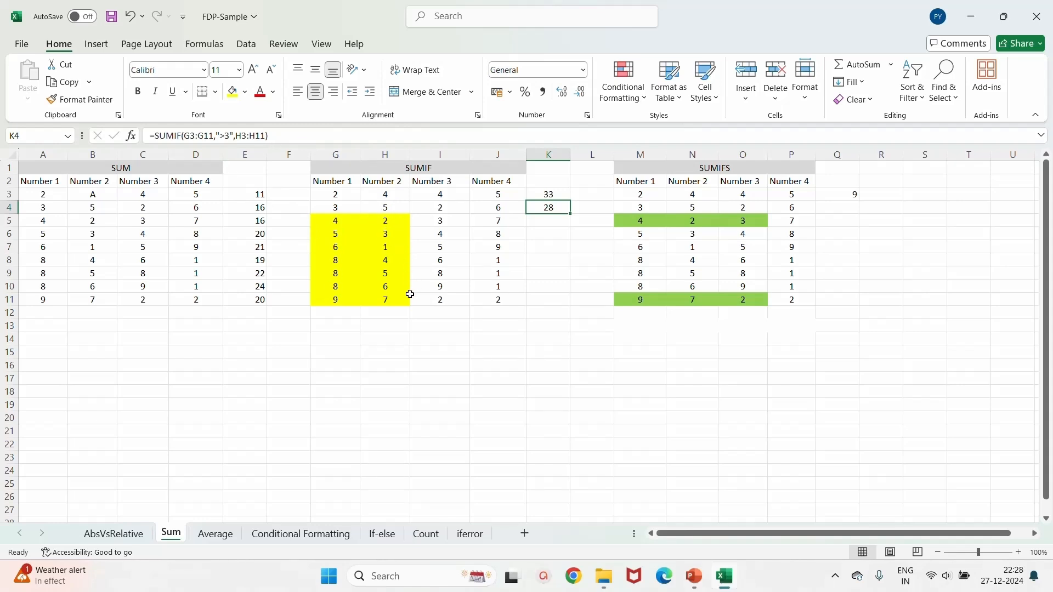
Return to the PowerPoint slide show and advance to slide 9 with SUMIF commission examples.
mouse_move(694, 576)
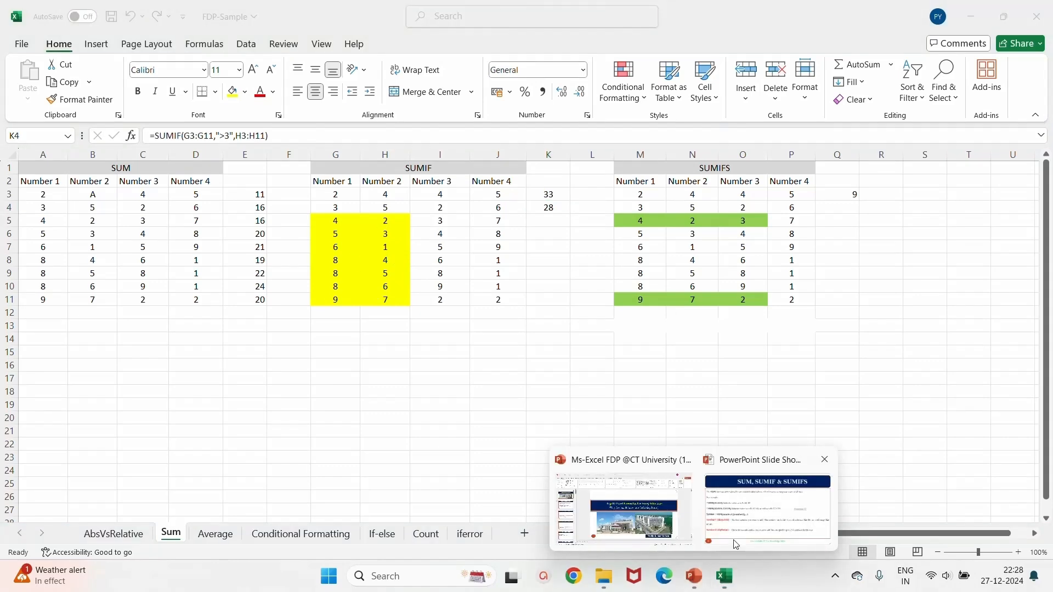
click(752, 521)
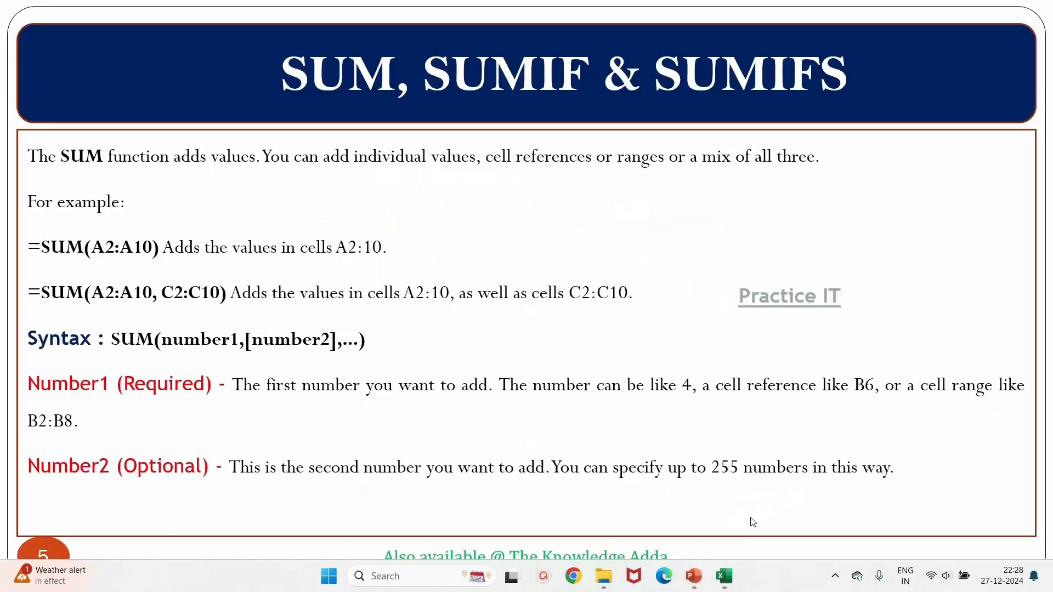
click(452, 425)
click(453, 425)
click(453, 425)
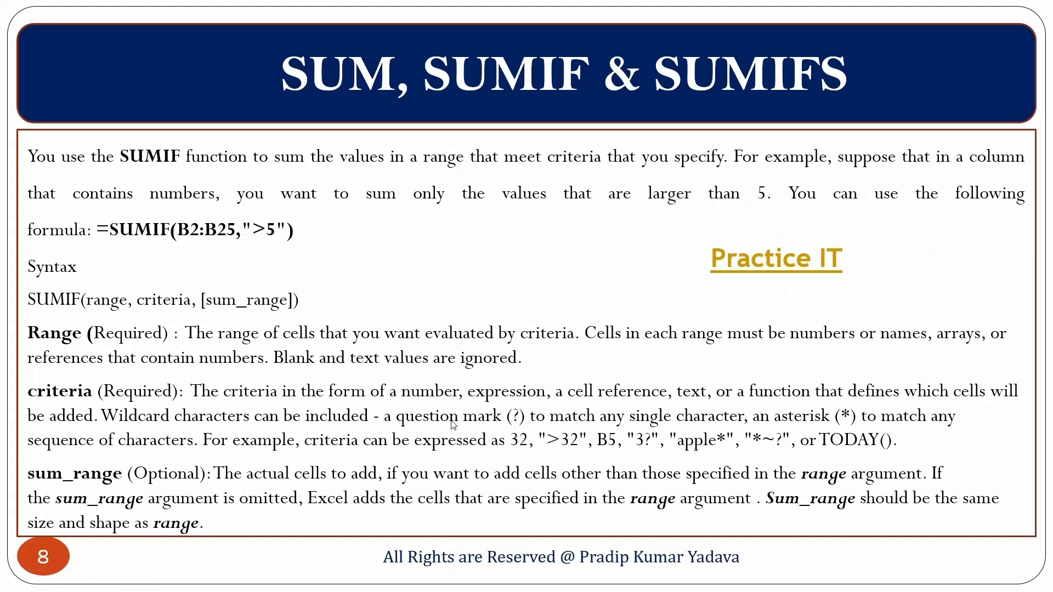
click(453, 425)
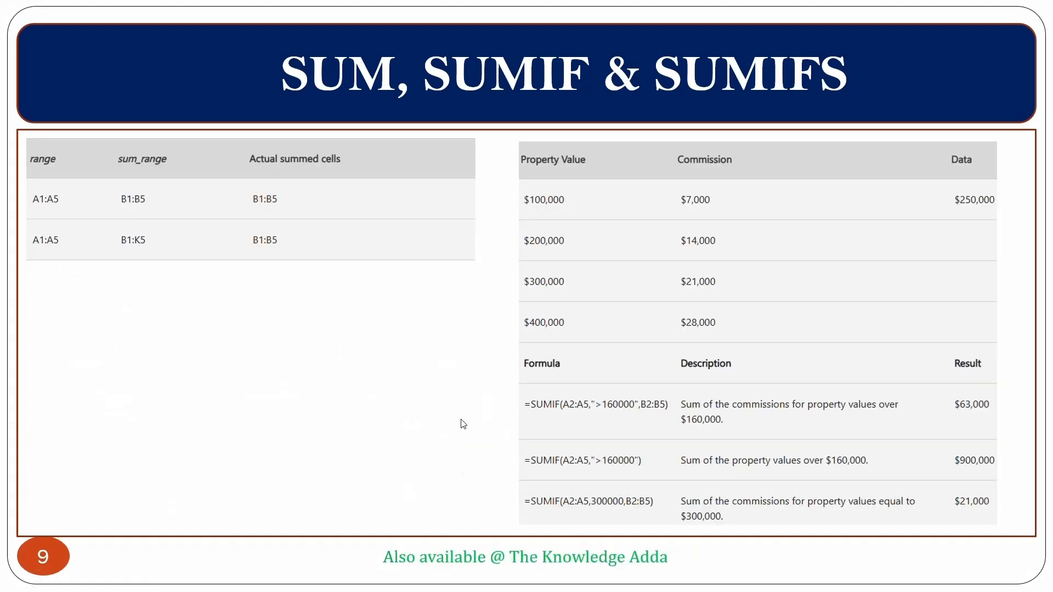
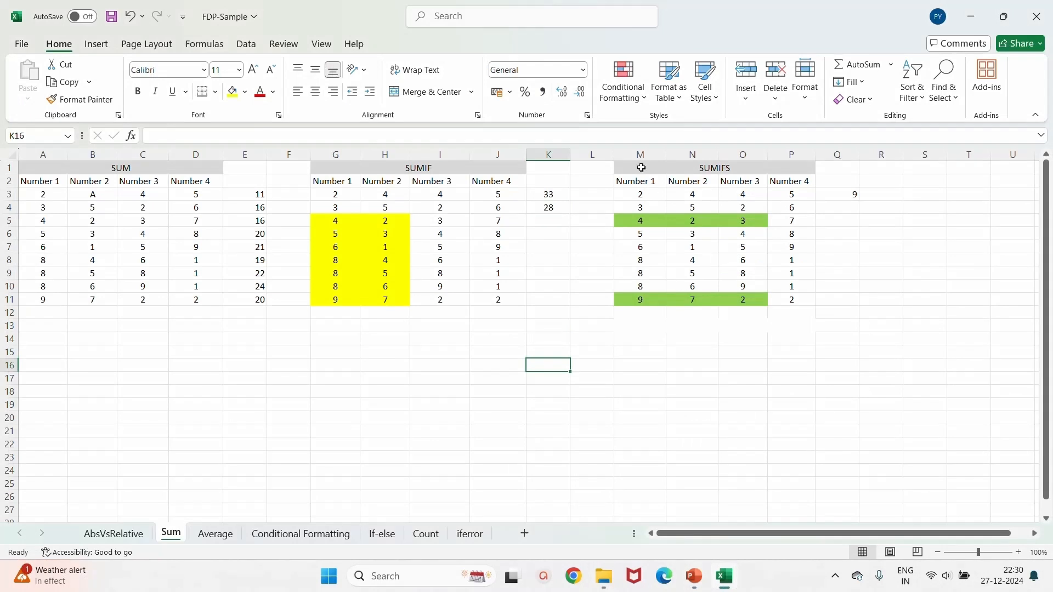
Select the Number 1 column of the SUMIFS table.
click(641, 154)
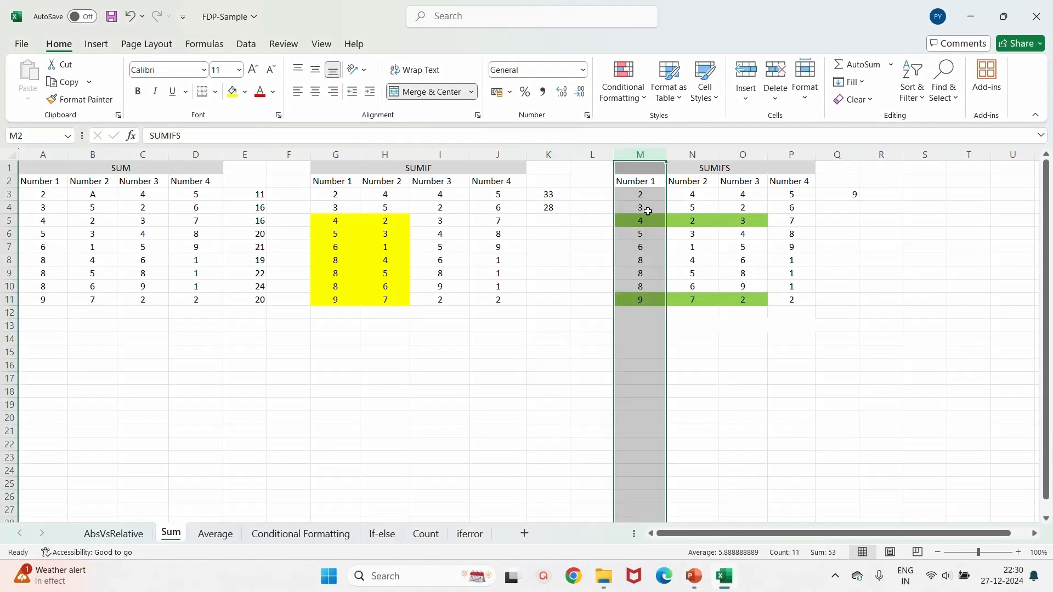
click(698, 154)
click(727, 149)
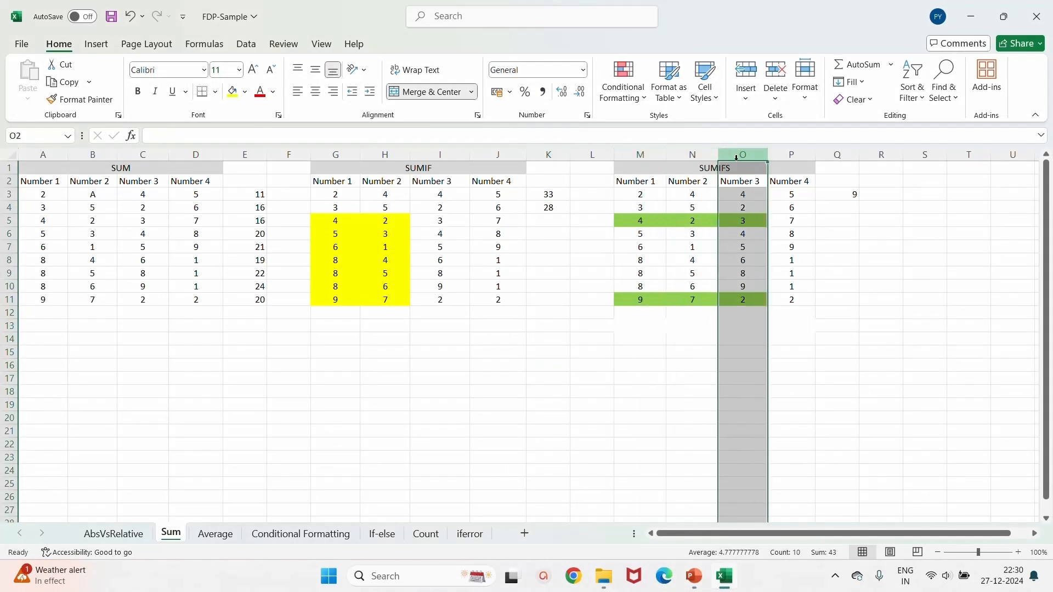
click(847, 194)
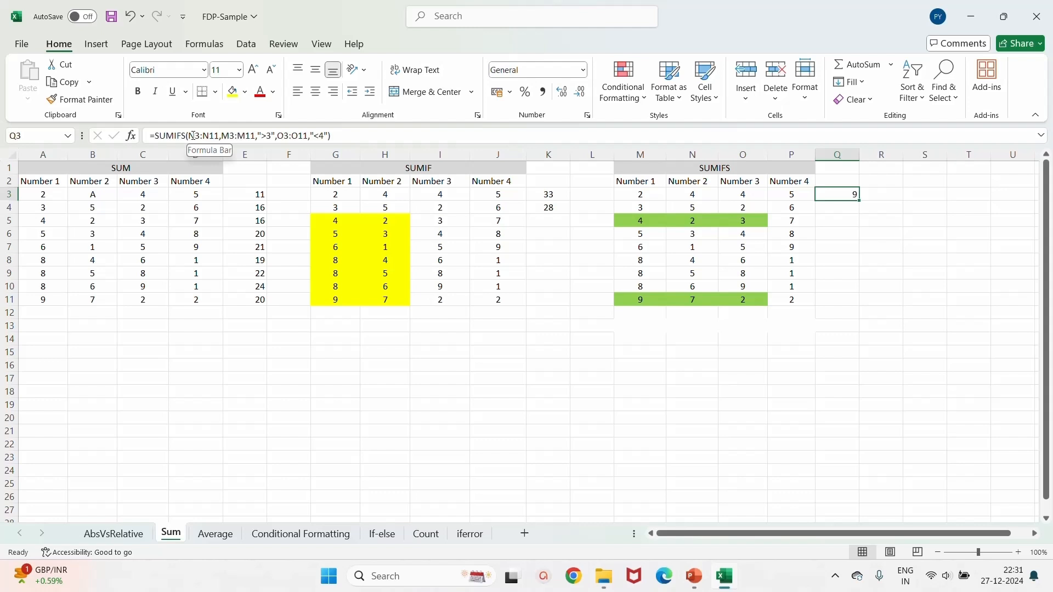
Enter =SUMIFS(N3:N11,M3:M11,">3",O3:O11,"<4") in Q4, which returns 9.
click(841, 211)
text(=)
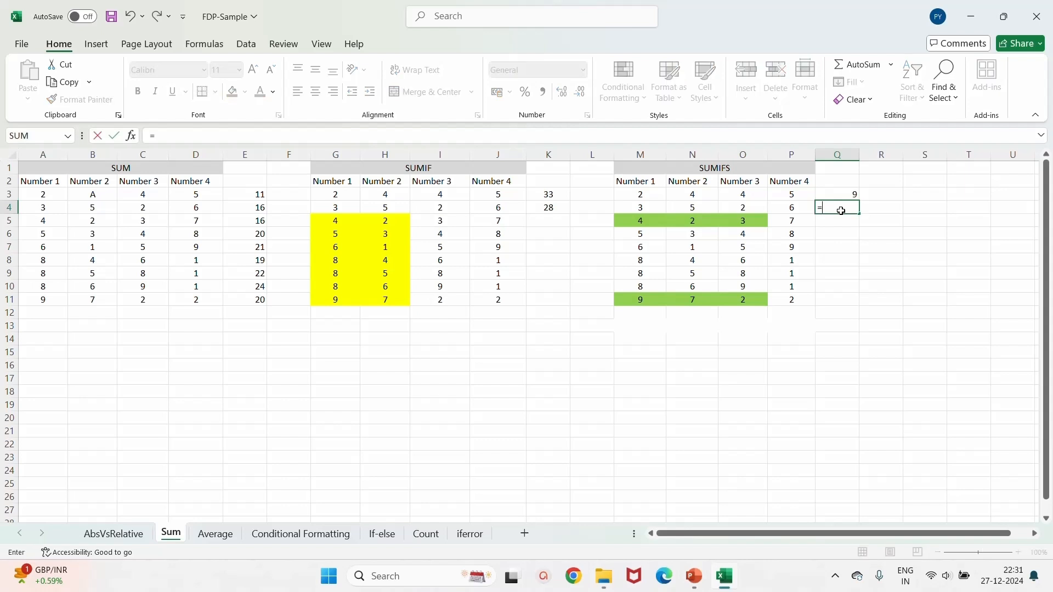
text(sumi)
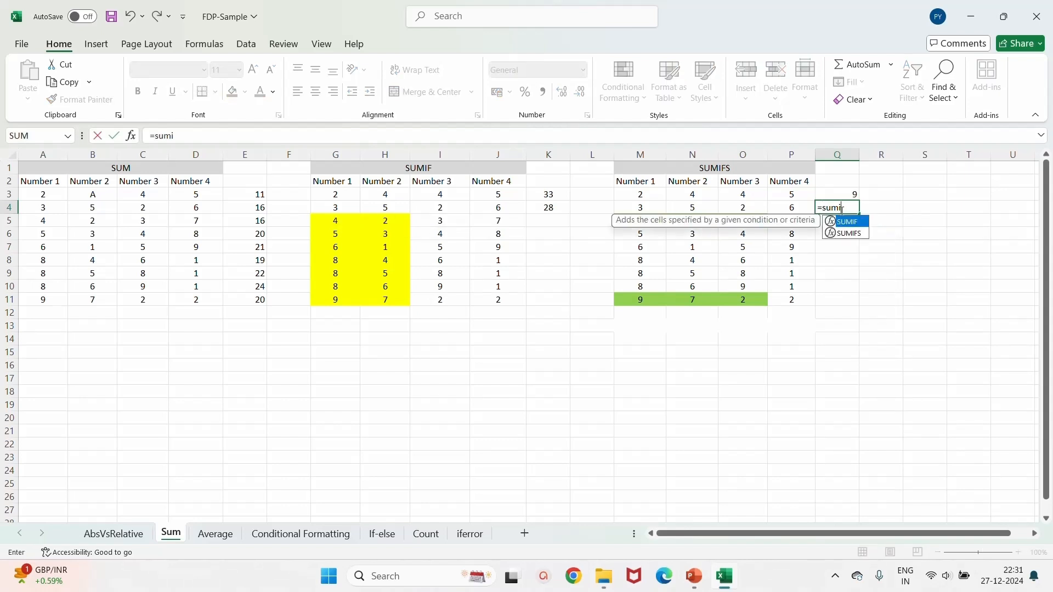
text(f)
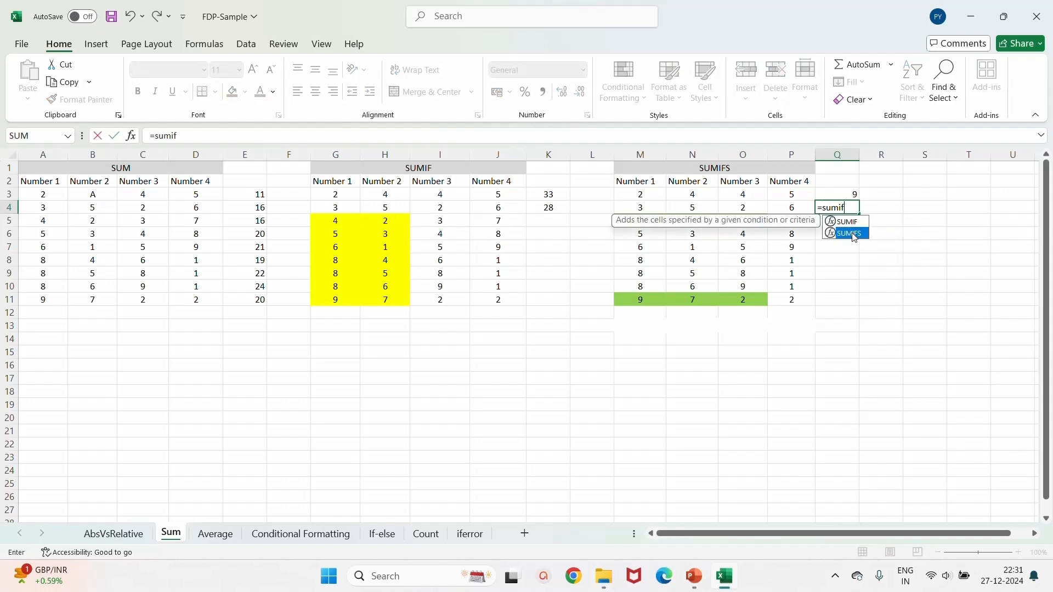
double_click(849, 232)
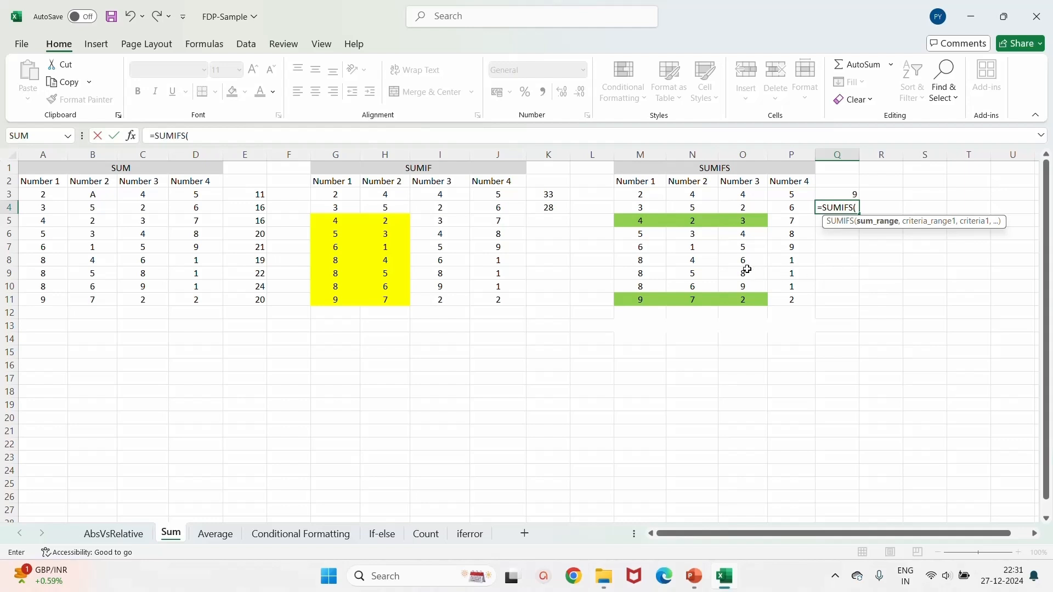
drag(694, 195, 692, 301)
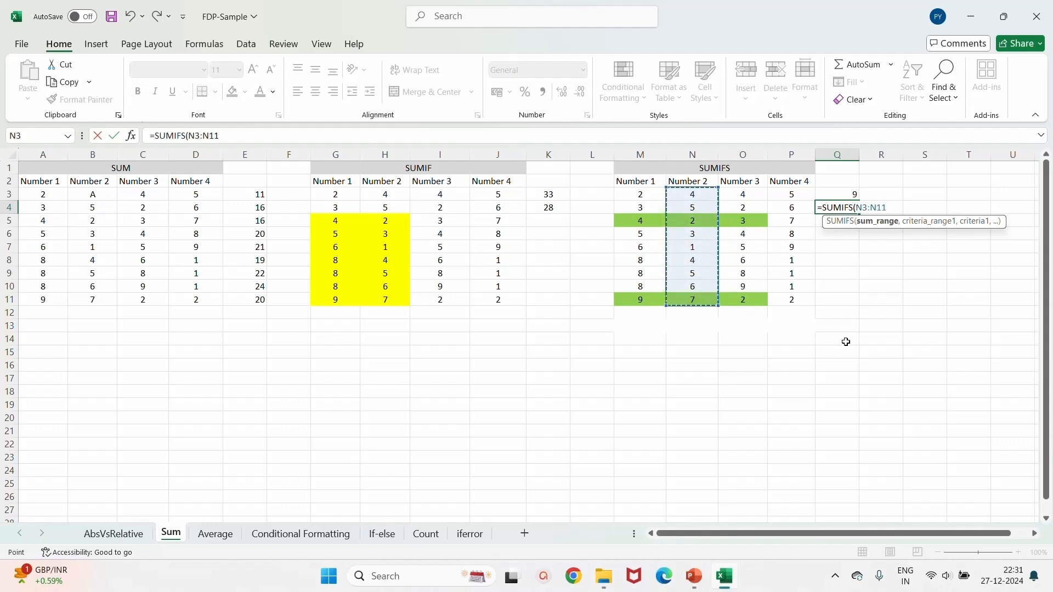
text(,)
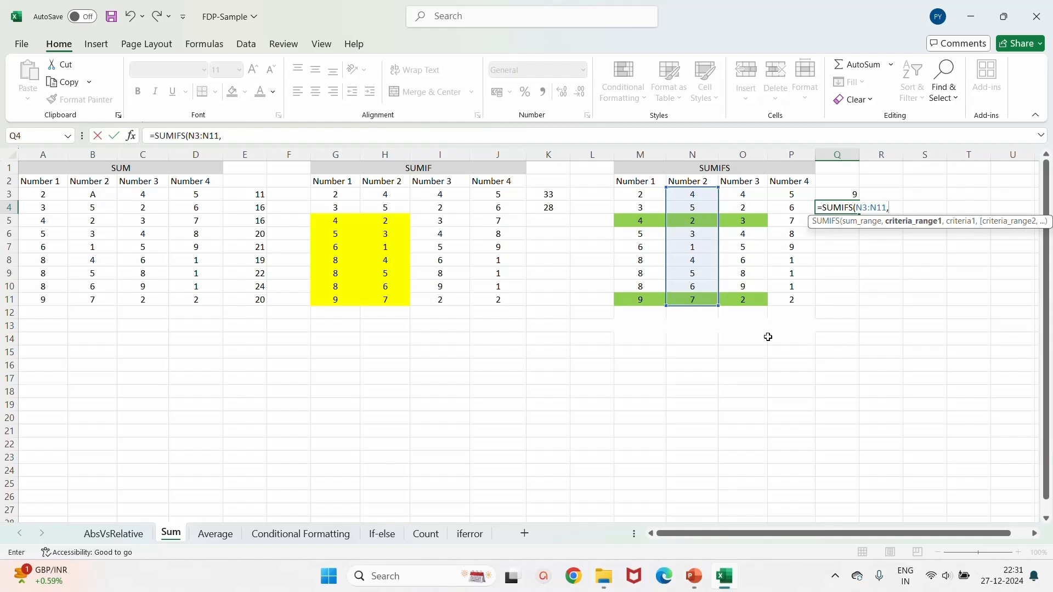
drag(641, 195, 643, 300)
text(,">)
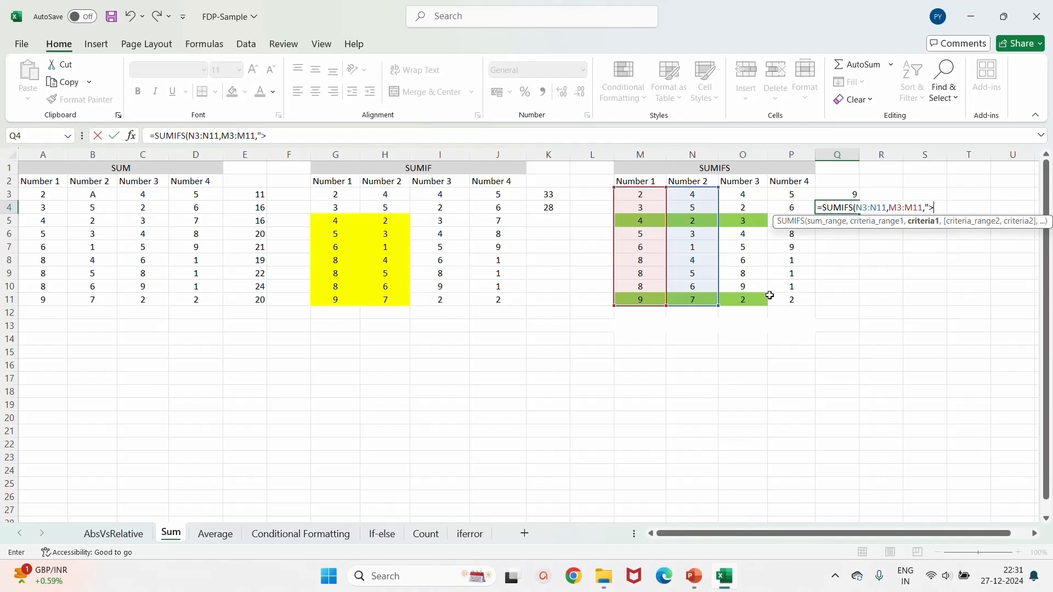
text(3",)
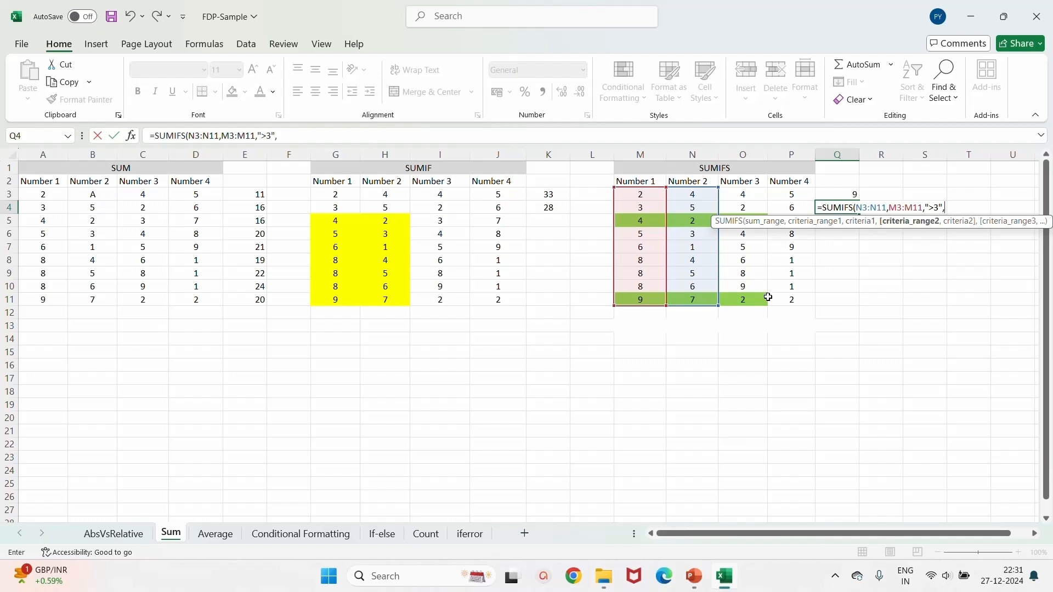
drag(748, 196, 743, 300)
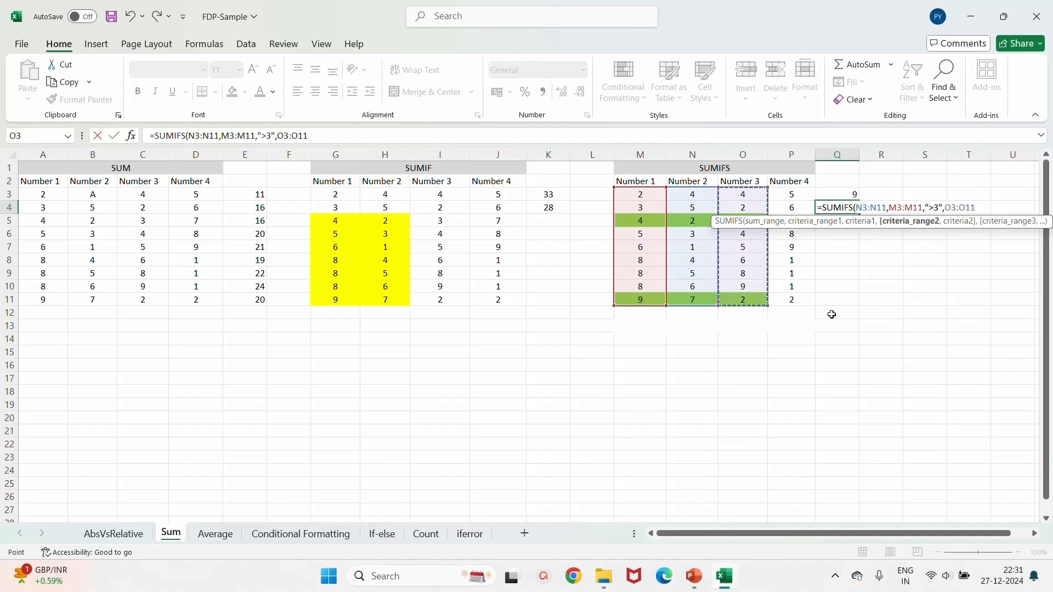
text(,"<4)
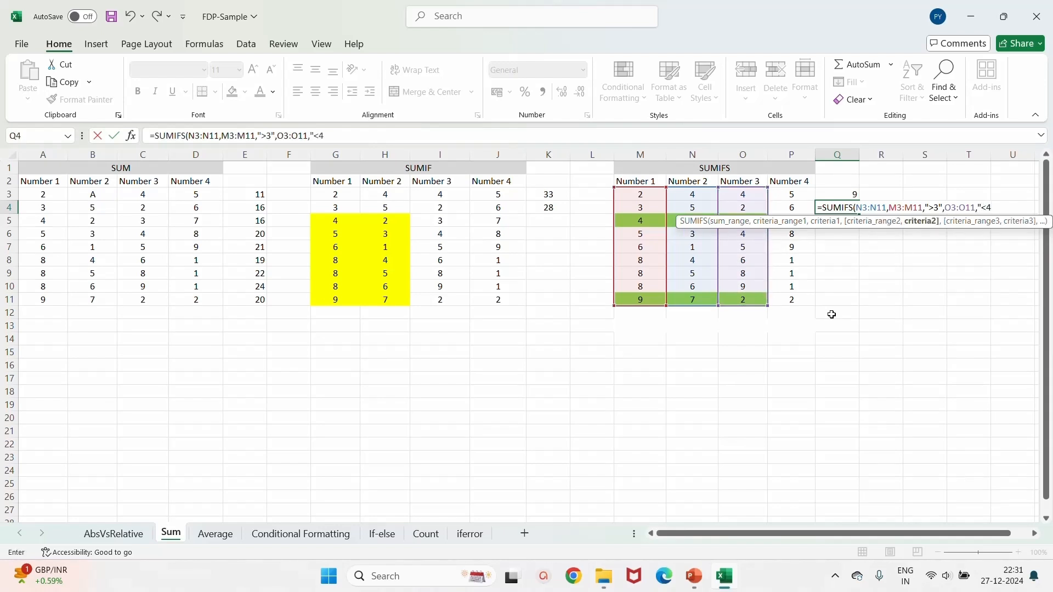
text("))
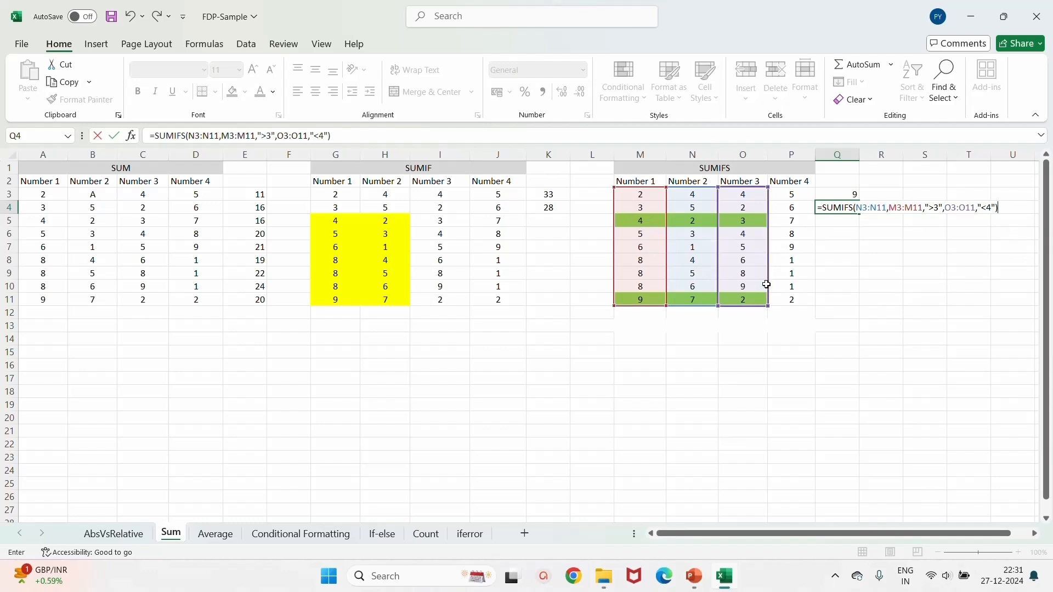
key(Return)
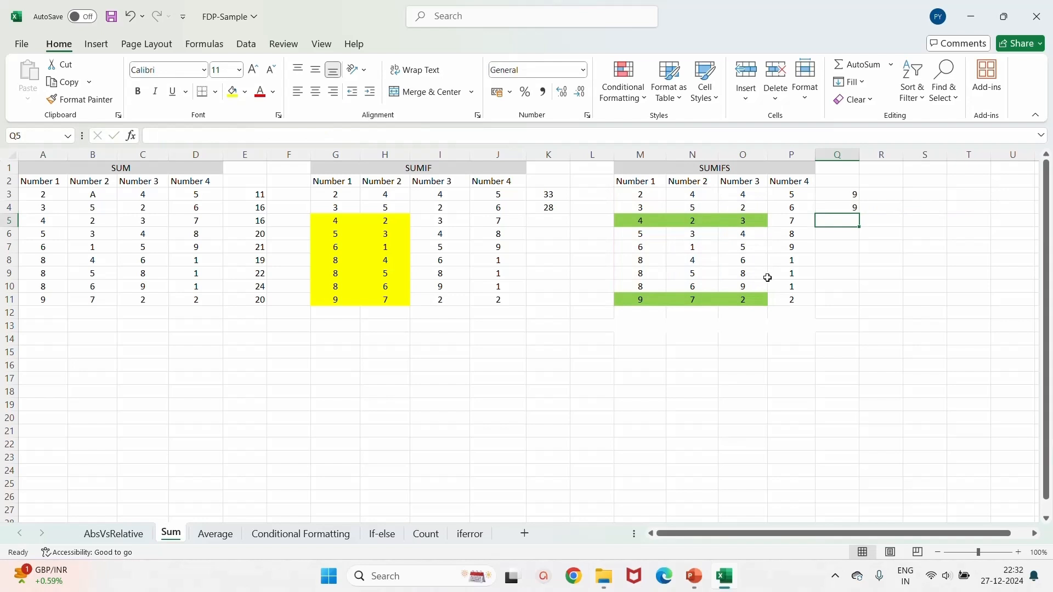
Shade Number 1 cells M5:M11 and Number 3 cells O4, O5 and O11 yellow.
click(849, 207)
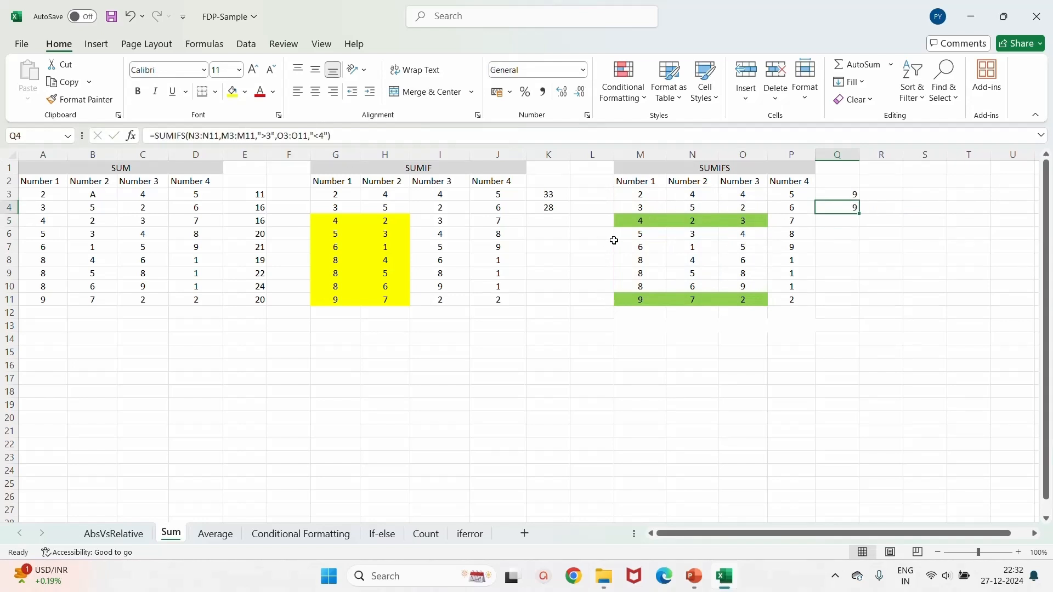
click(638, 221)
drag(638, 221, 639, 300)
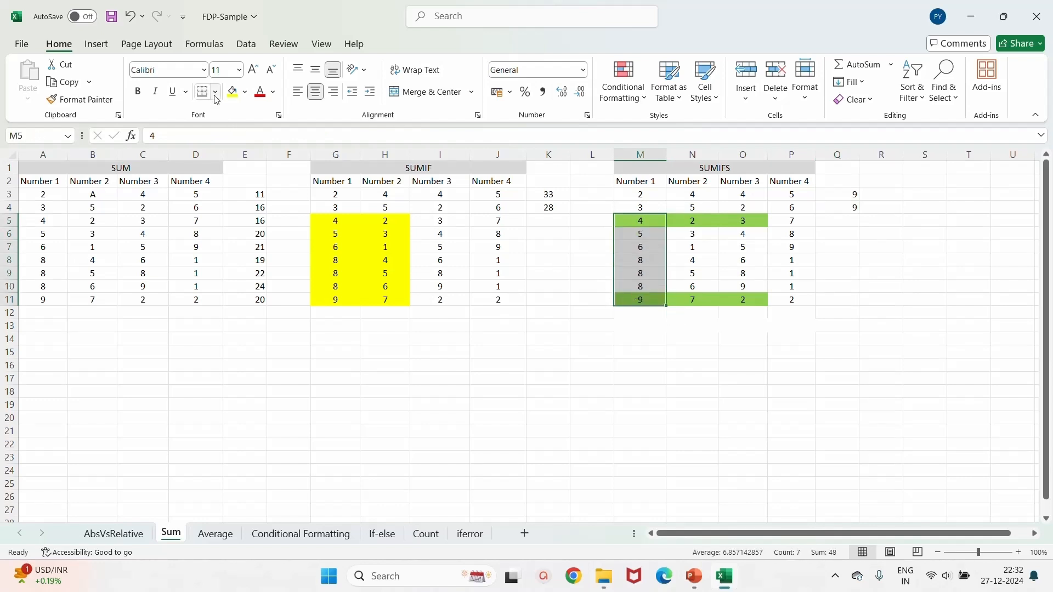
click(231, 91)
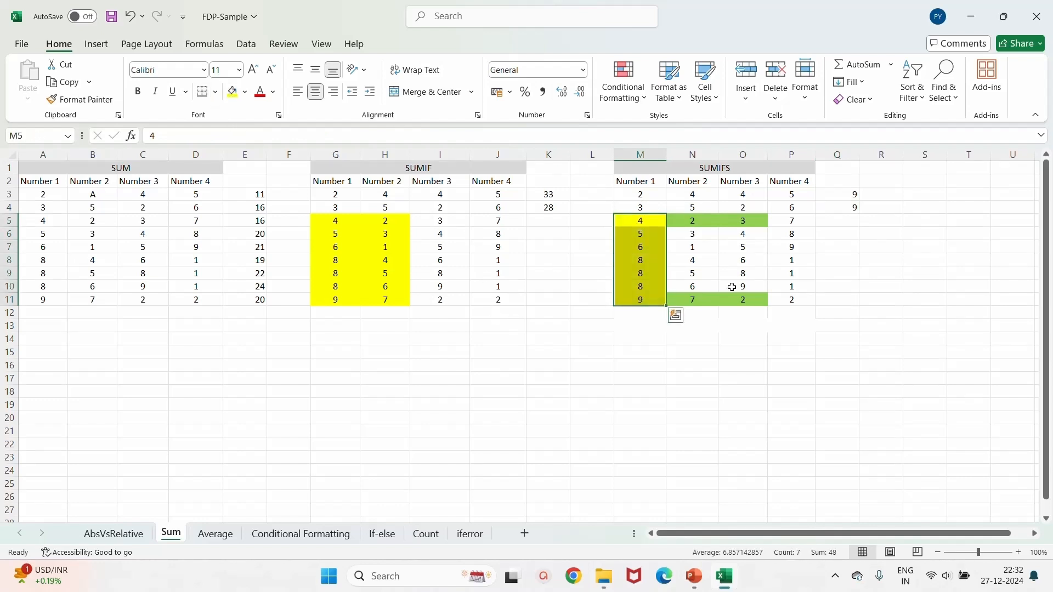
click(818, 207)
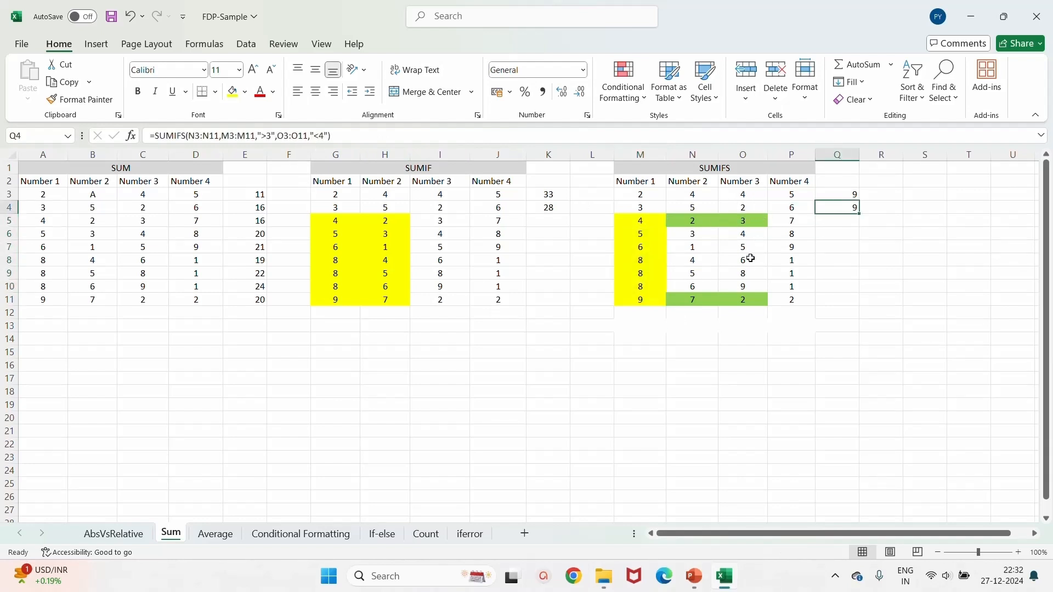
click(744, 208)
drag(743, 209, 743, 219)
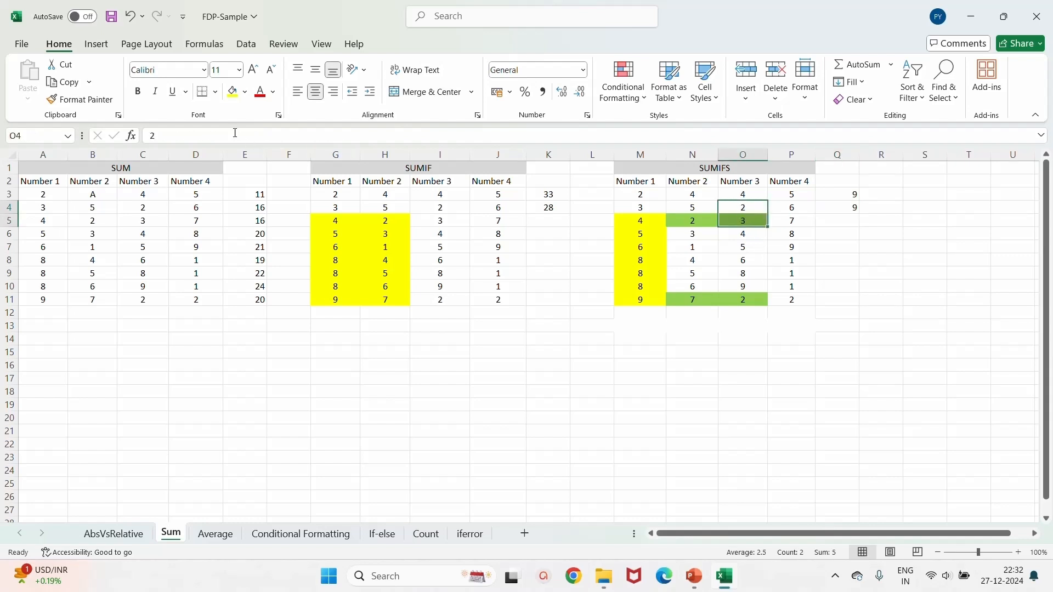
click(231, 92)
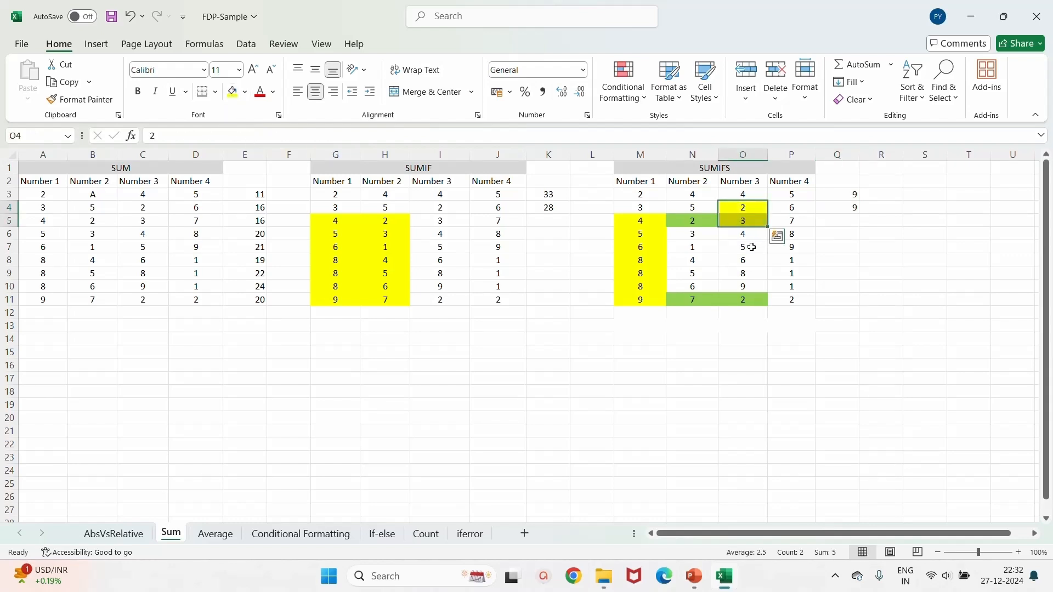
click(744, 299)
click(231, 91)
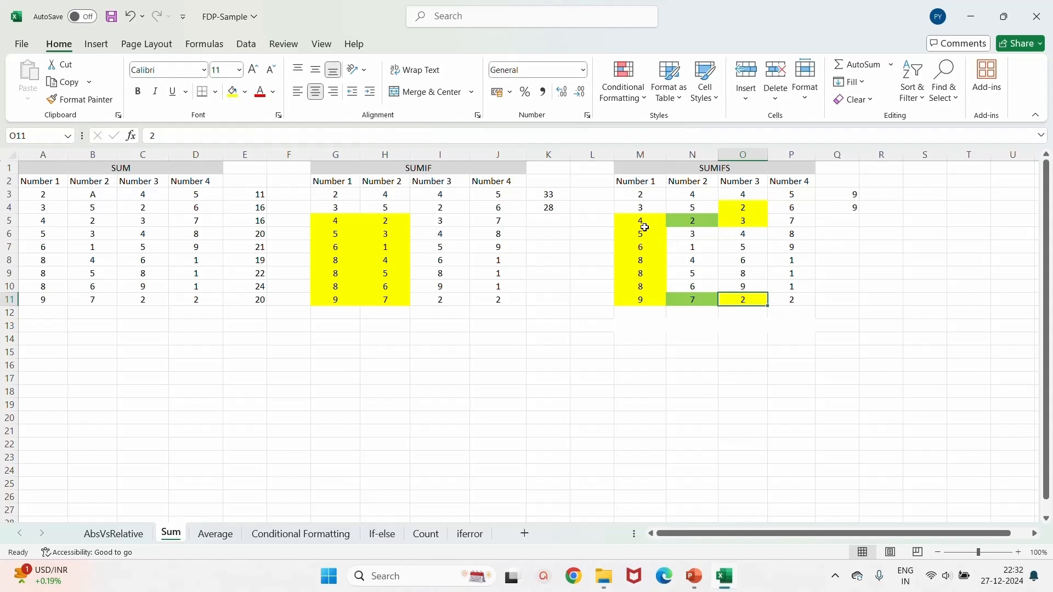
Check rows 5 and 11, where both conditions hold, against Q4's SUMIFS result.
drag(643, 221, 739, 221)
click(740, 222)
click(648, 221)
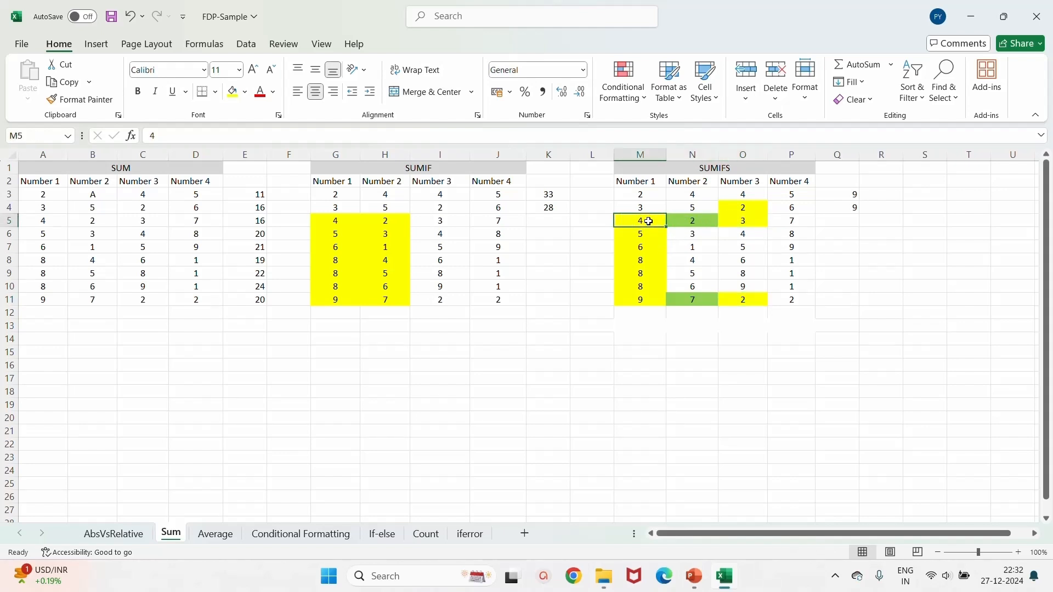
click(643, 302)
click(739, 301)
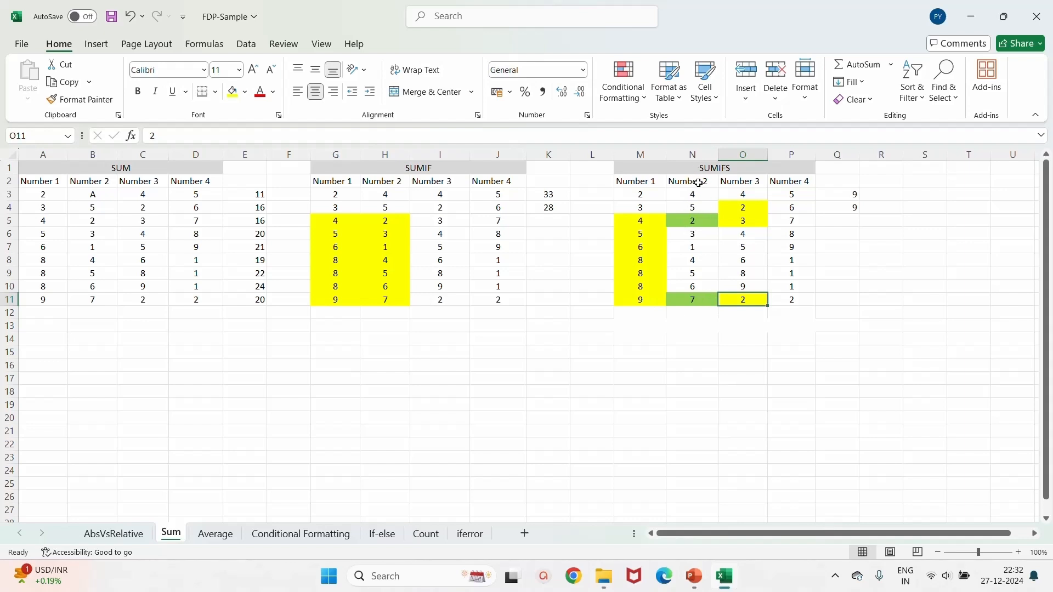
click(851, 207)
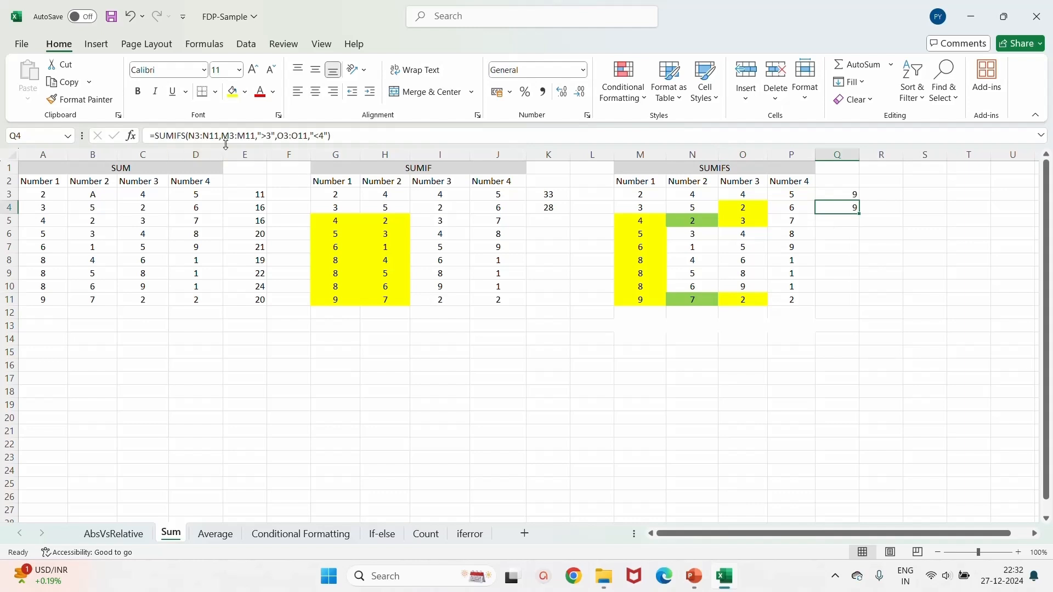
click(682, 219)
click(694, 299)
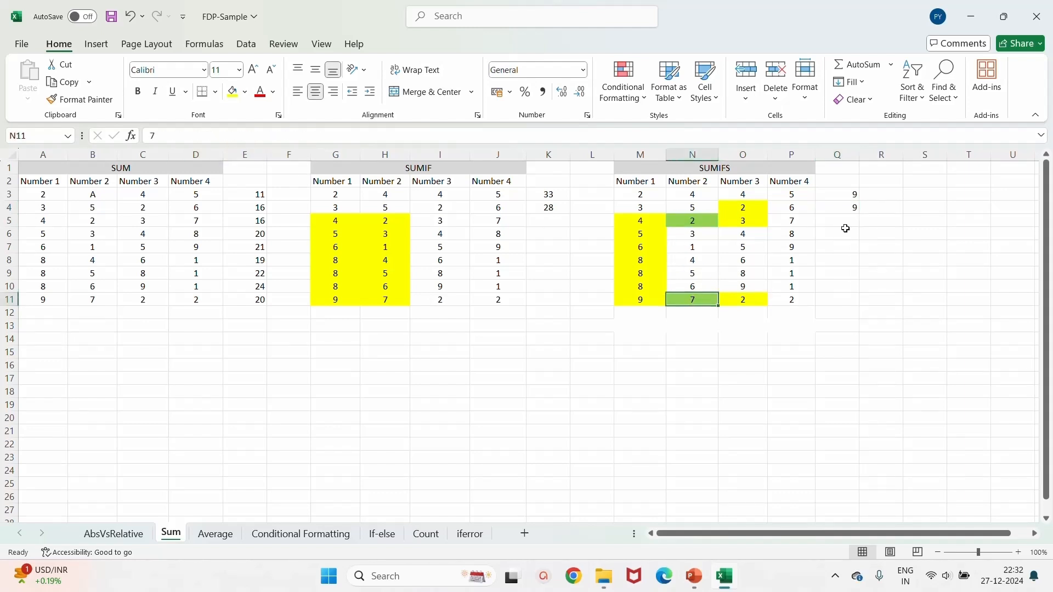
click(853, 209)
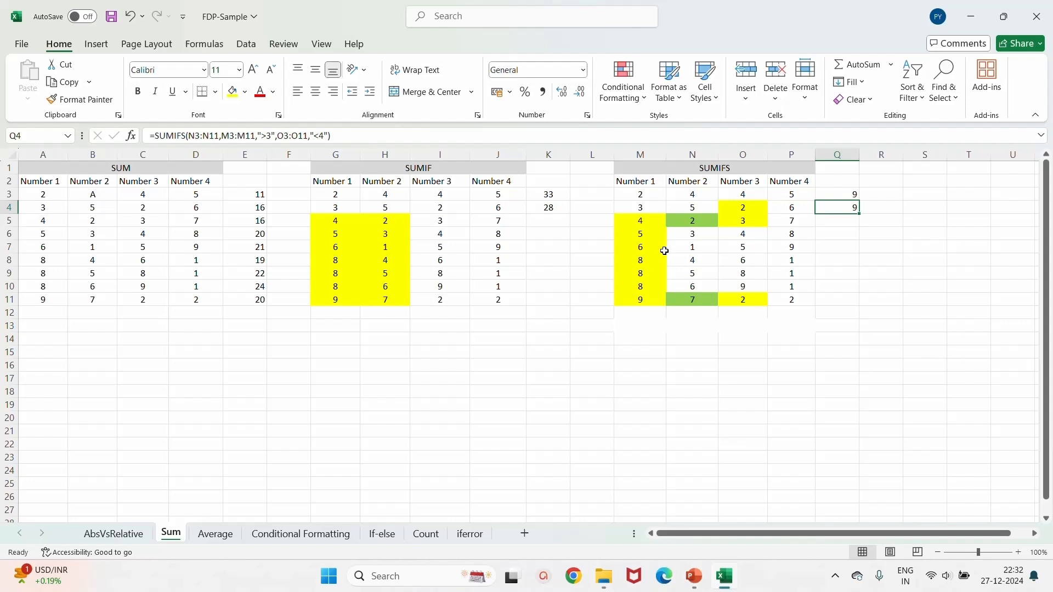
Compare the SUMIF formulas in K3 and K4 with the SUMIFS formula in Q4.
click(534, 207)
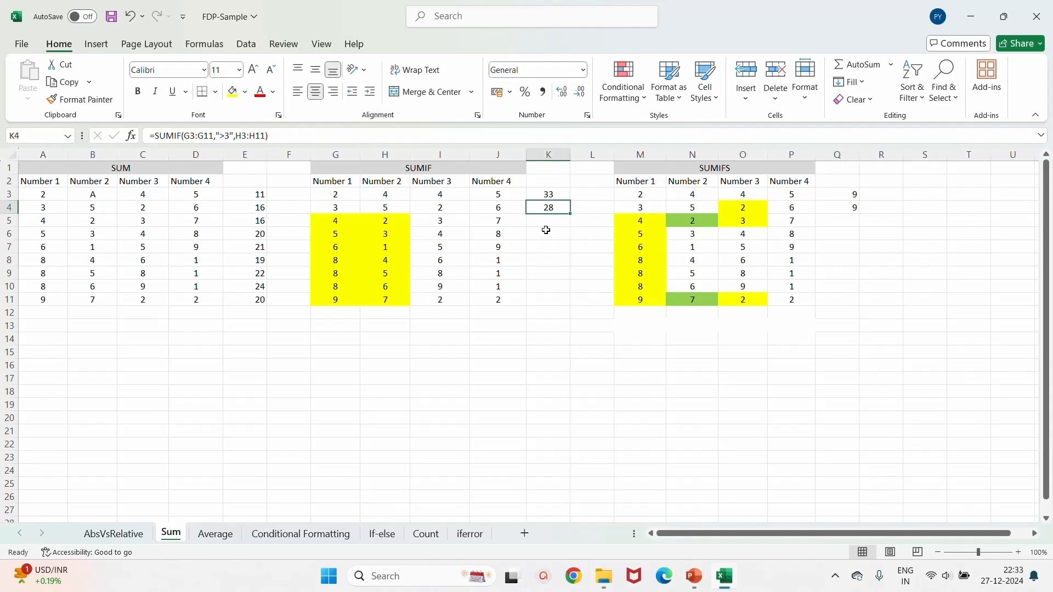
click(553, 196)
click(554, 209)
click(849, 211)
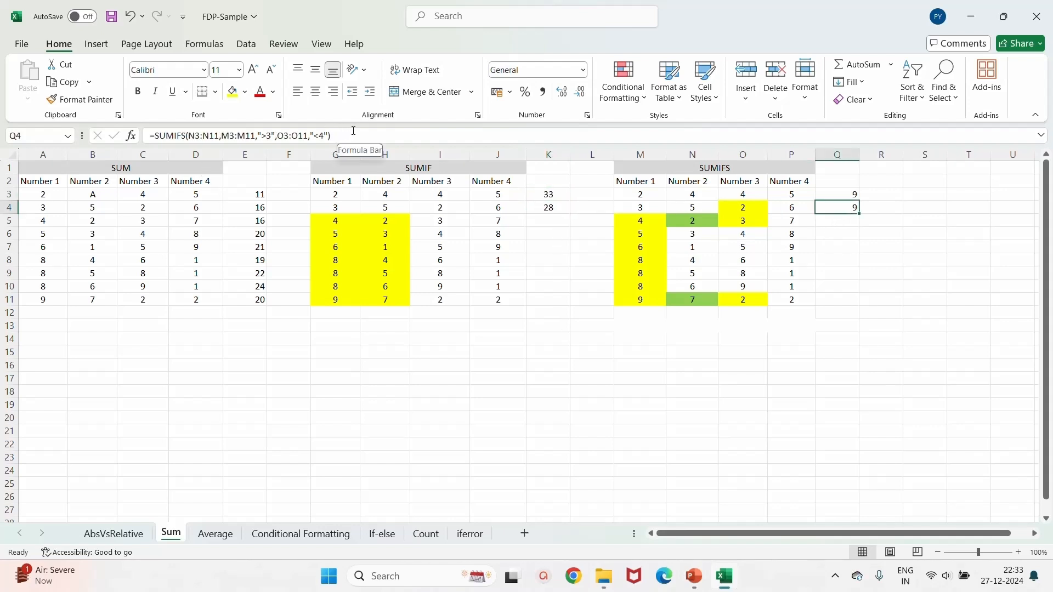
Extend Q4's SUMIFS with a third condition: P3:P11 greater than 5.
click(330, 134)
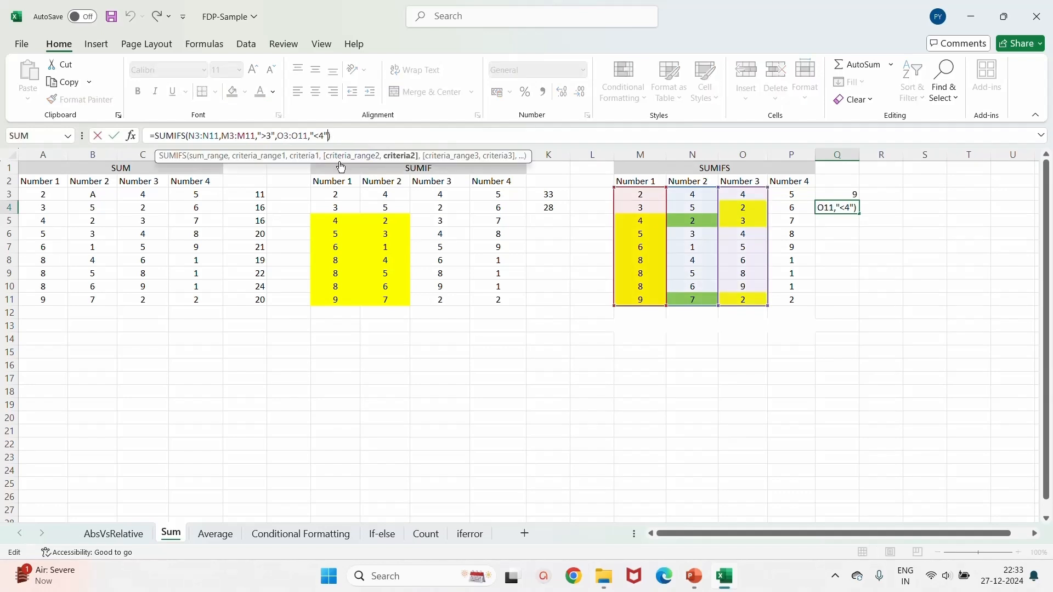
text(,)
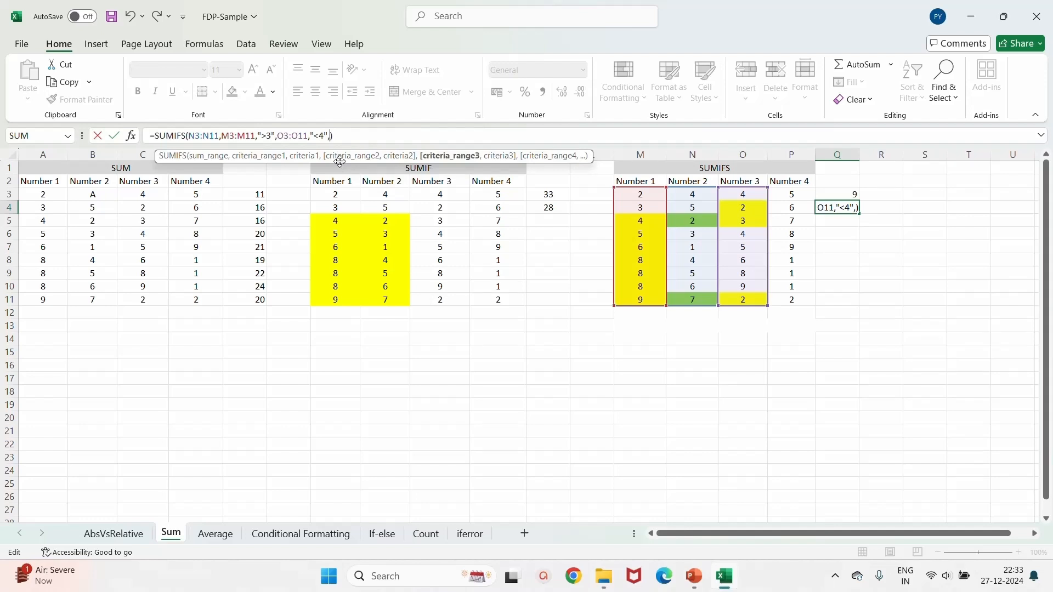
drag(797, 196, 783, 300)
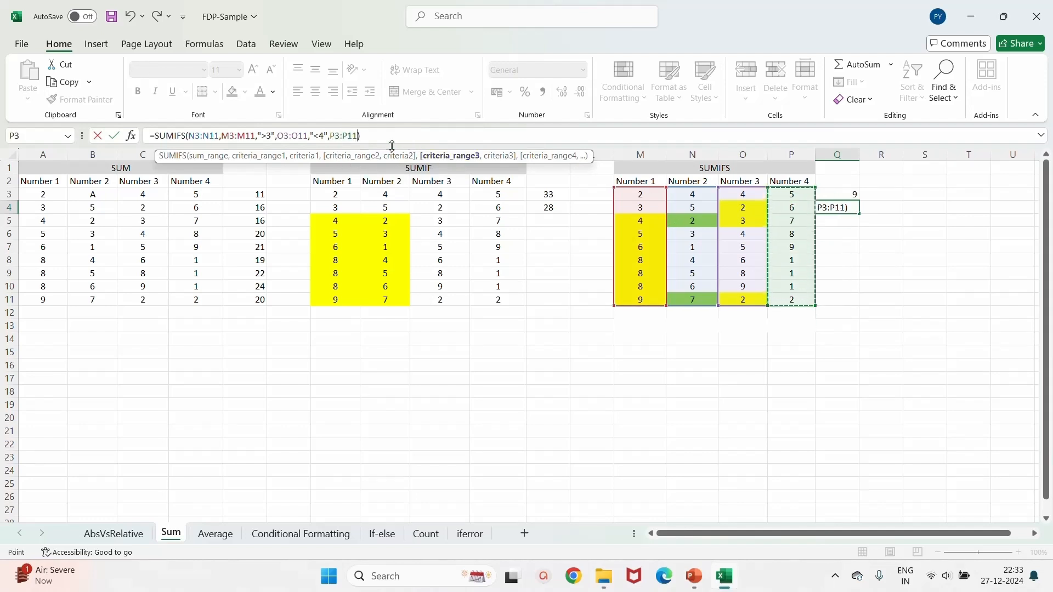
text(,">5)
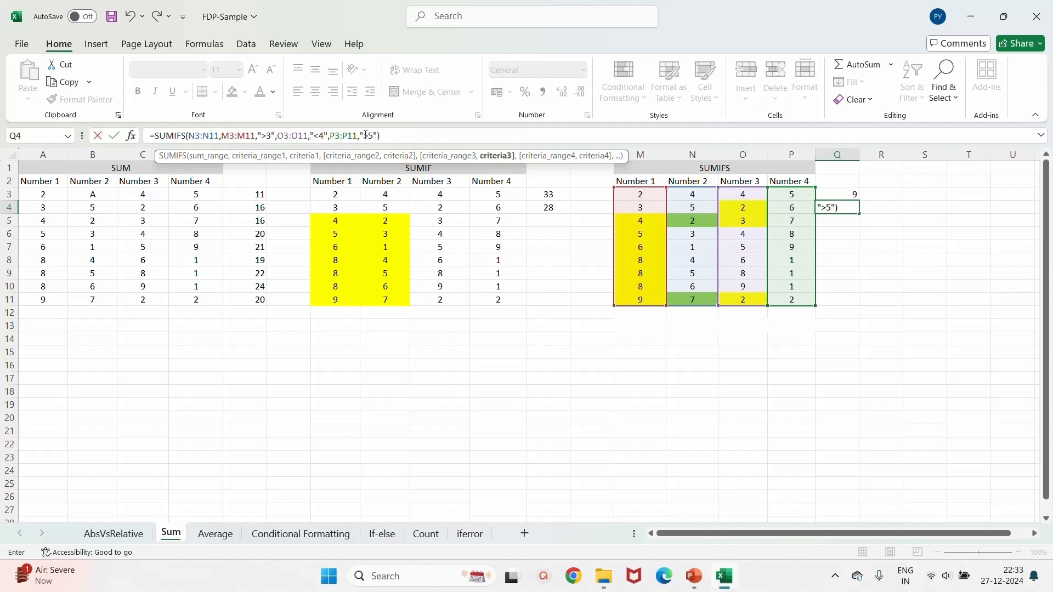
key(Return)
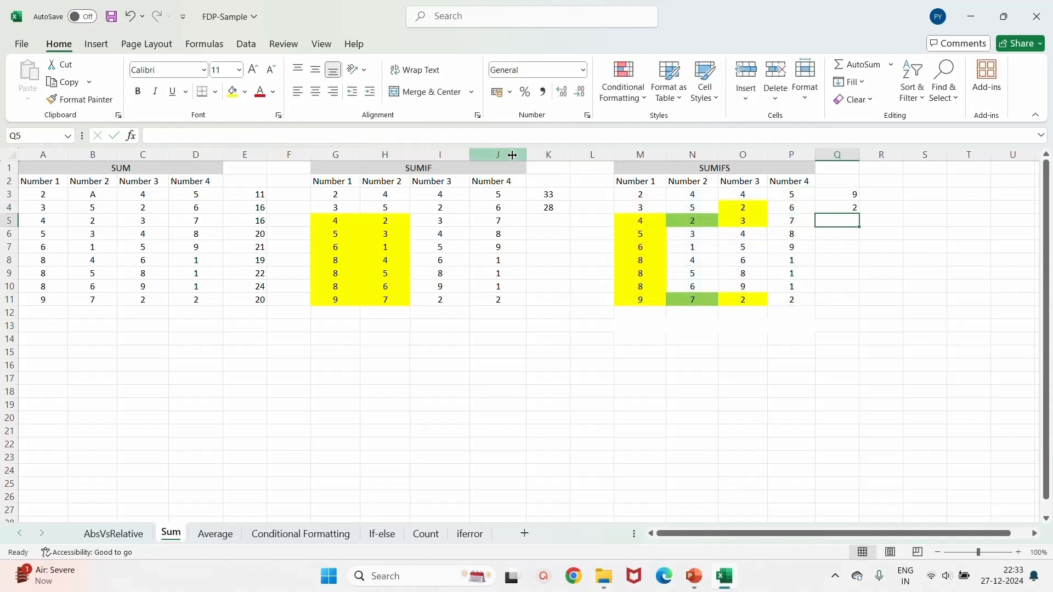
Fill the Number 4 values above 5, P4:P7, yellow.
click(788, 208)
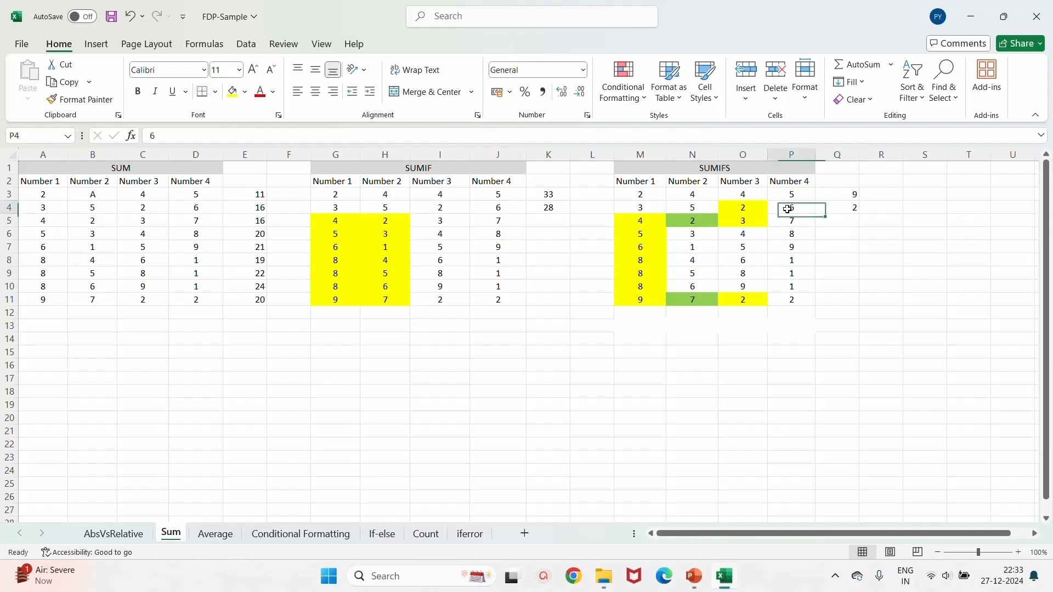
click(233, 92)
click(791, 221)
drag(792, 221, 793, 248)
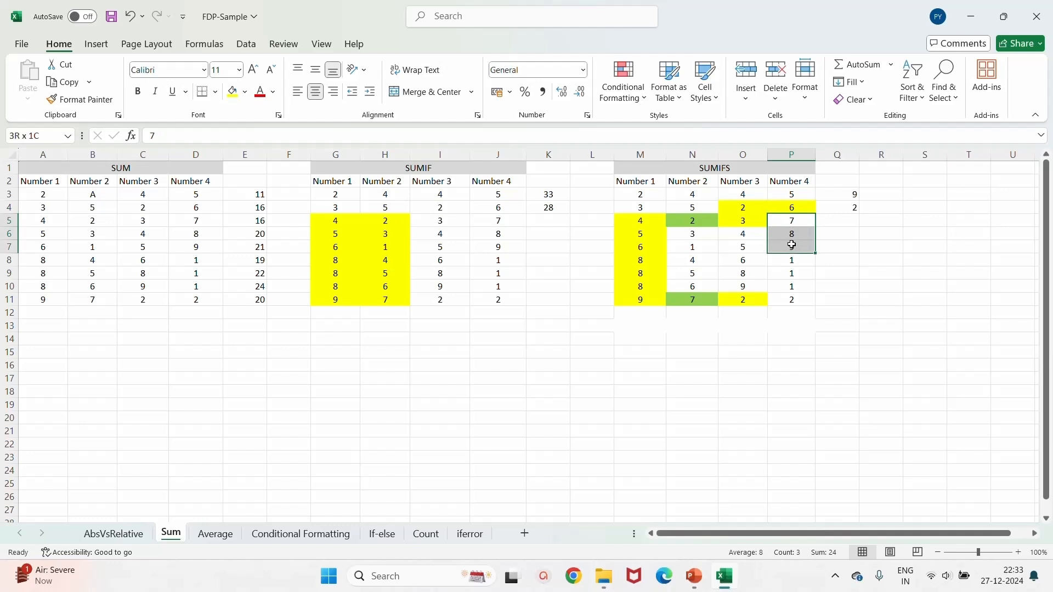
click(232, 92)
click(840, 260)
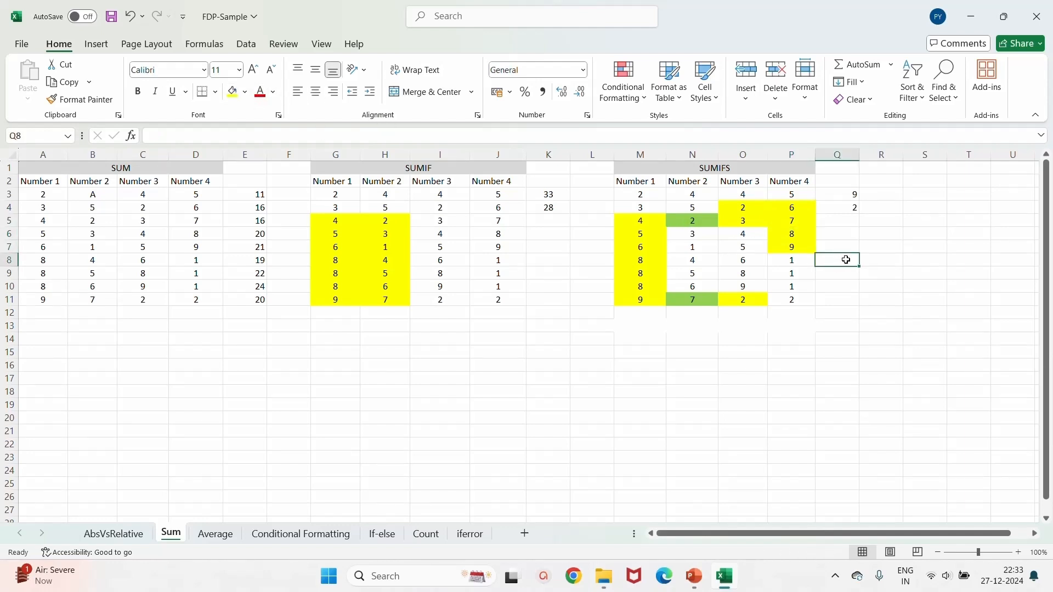
Recheck the SUMIFS data against Q4's result of 2, then bring up PowerPoint.
drag(639, 298, 787, 237)
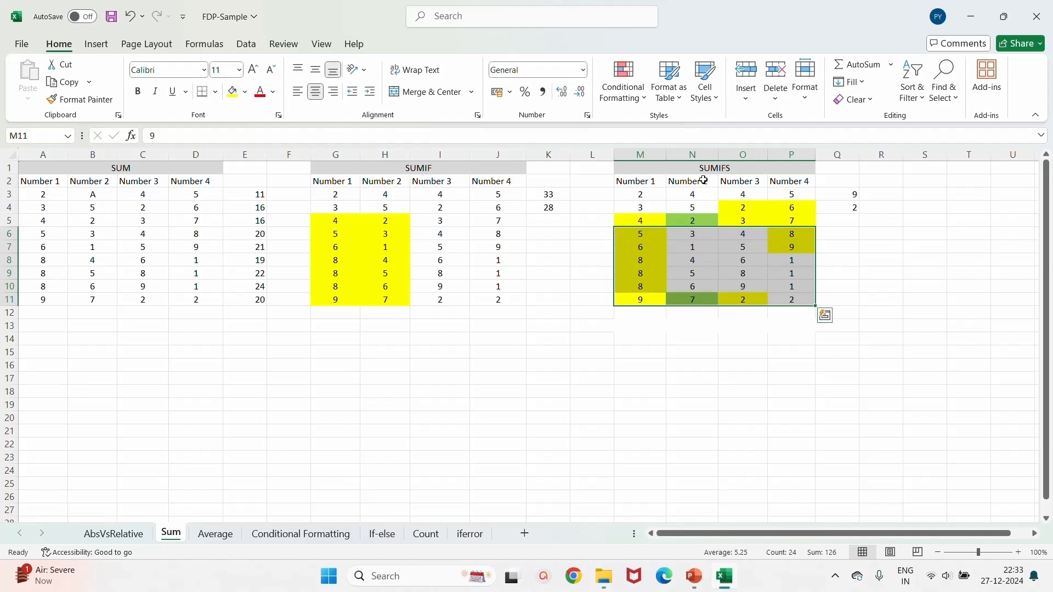
click(691, 220)
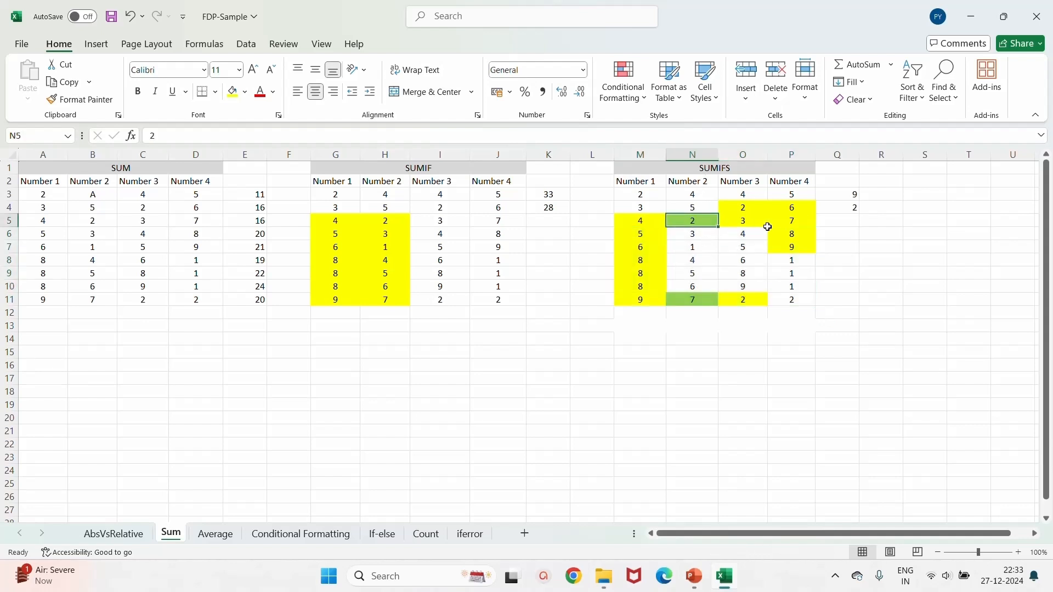
click(850, 209)
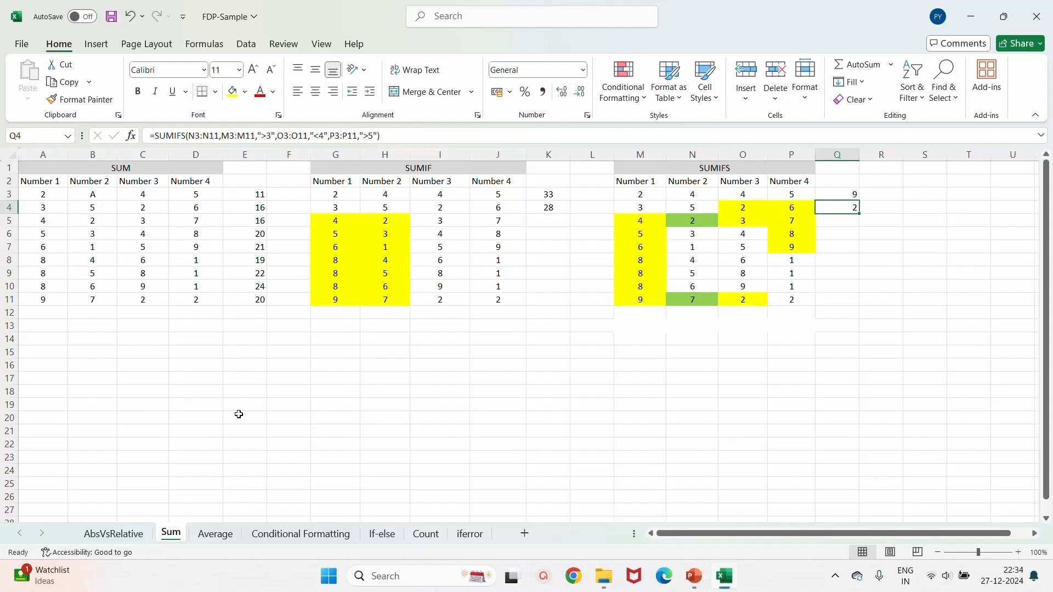
click(691, 567)
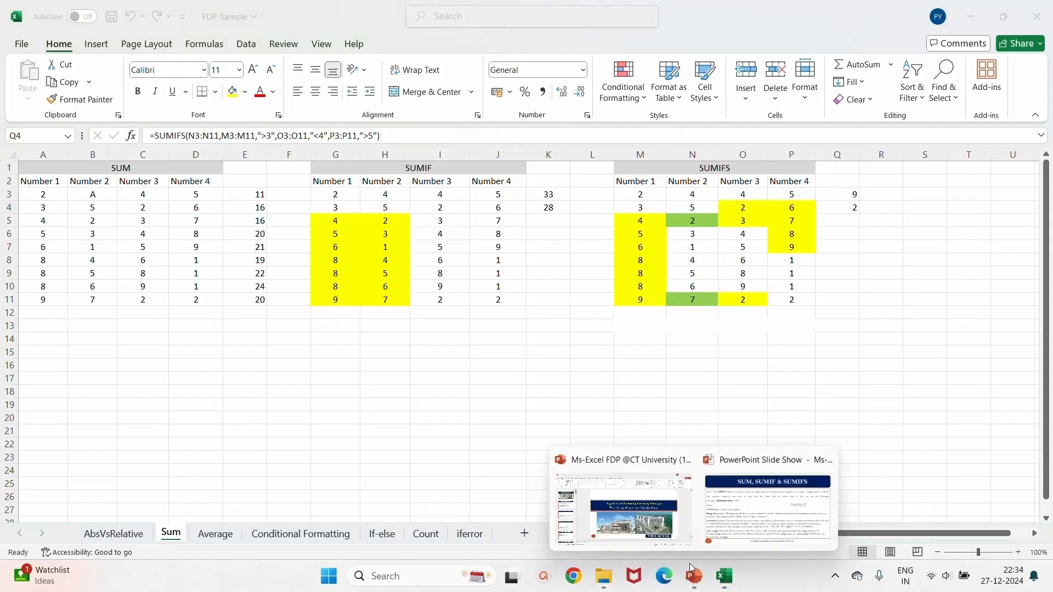
Advance the slide show to slide 11 (Average, Average IF & Average IFS) and follow its Practice IT link.
click(749, 522)
click(600, 411)
click(601, 412)
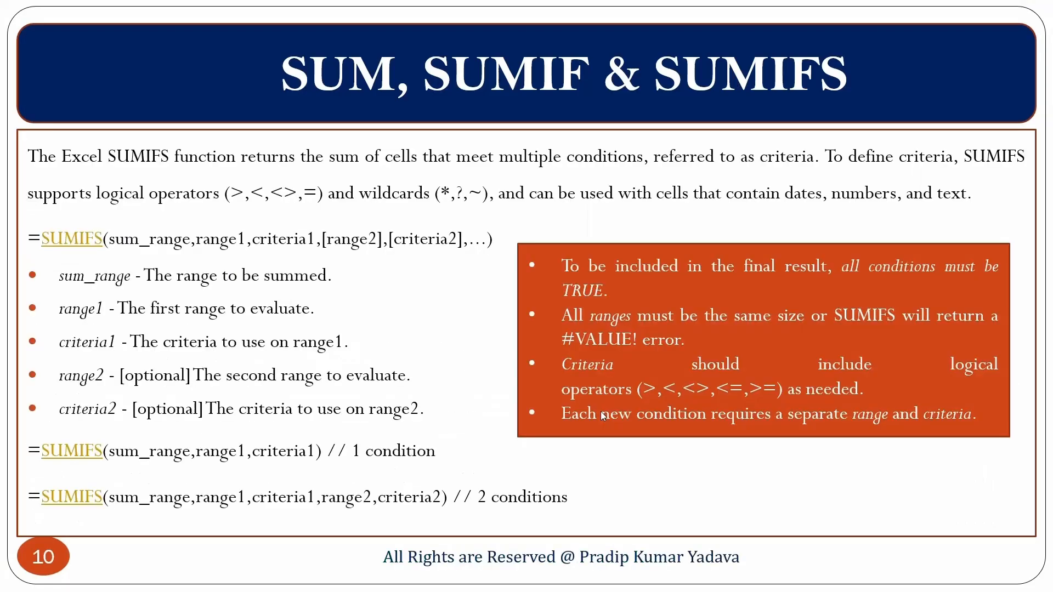
click(601, 412)
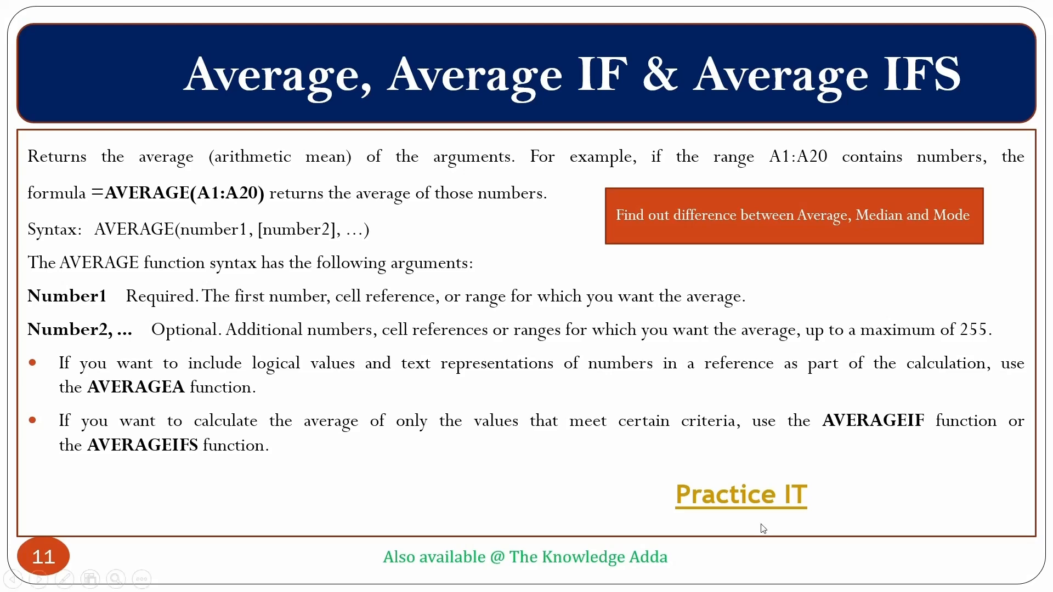
click(746, 495)
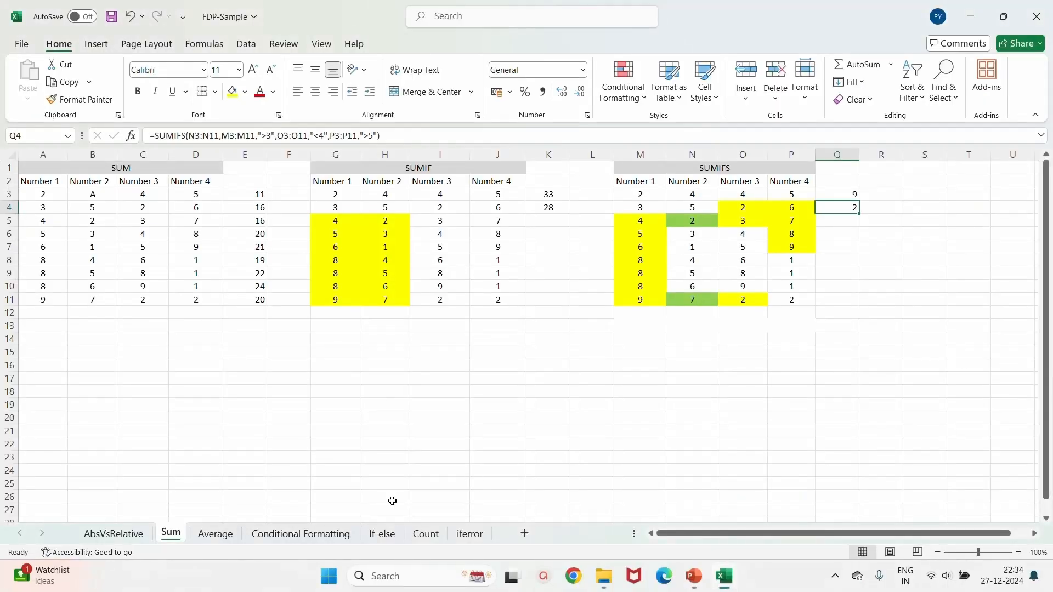
On the Average sheet, inspect the existing AVERAGE formulas in F3, F4, F5 and G3.
click(225, 534)
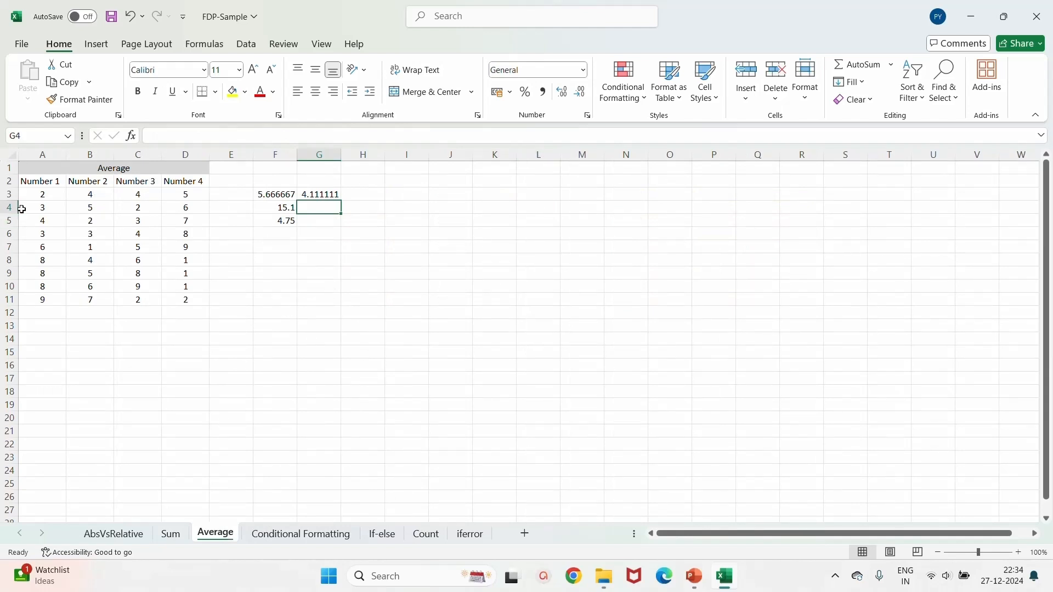
click(263, 195)
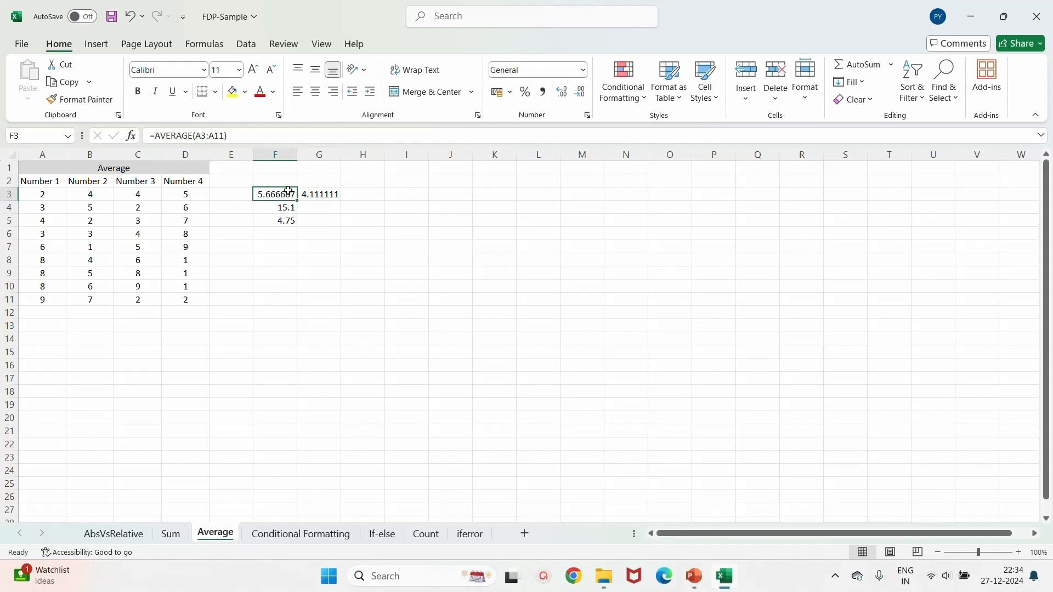
click(285, 208)
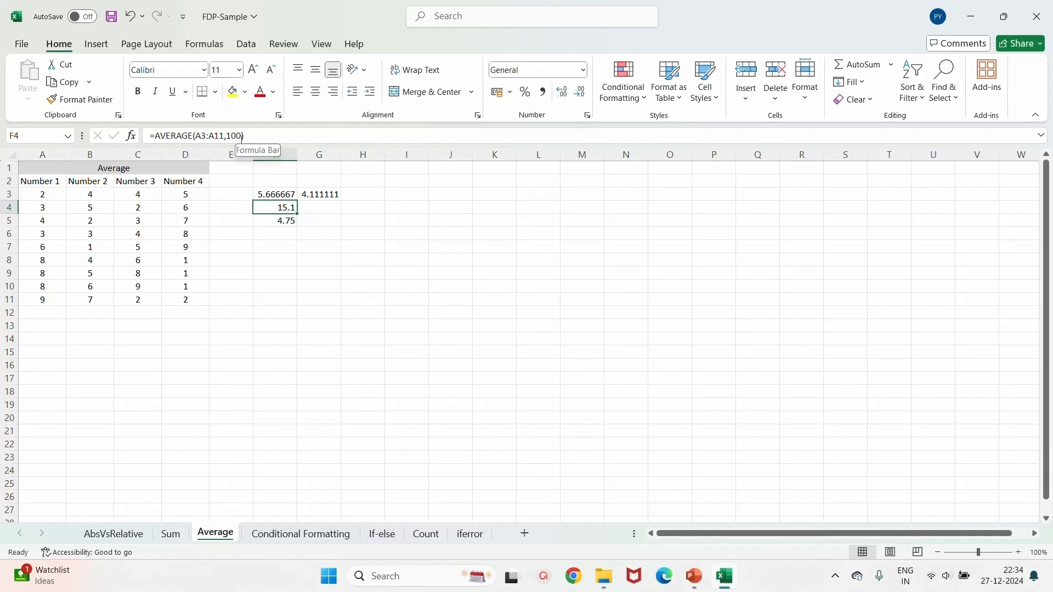
click(277, 219)
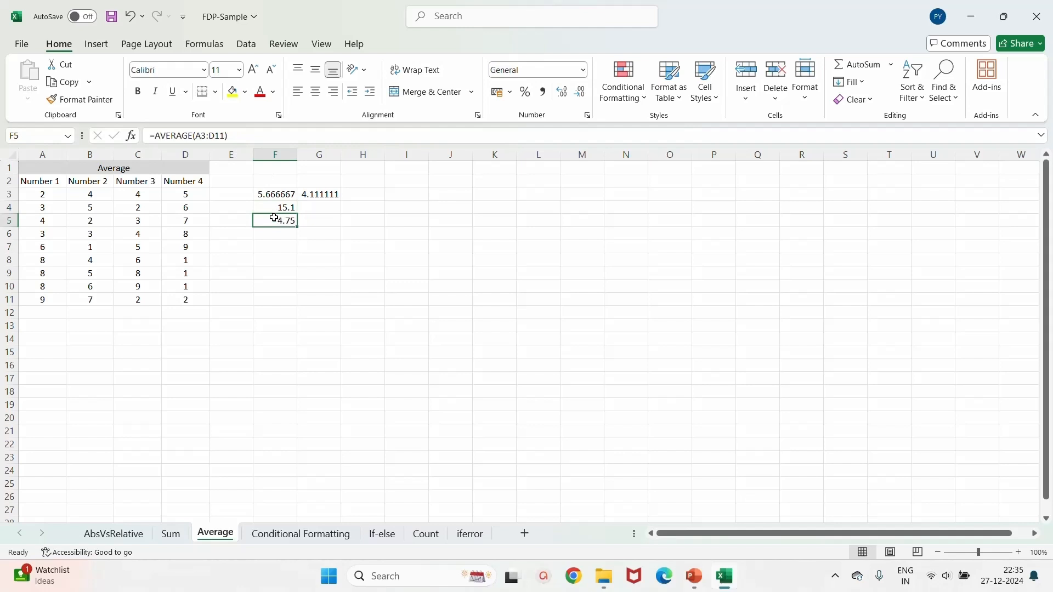
drag(37, 196, 188, 297)
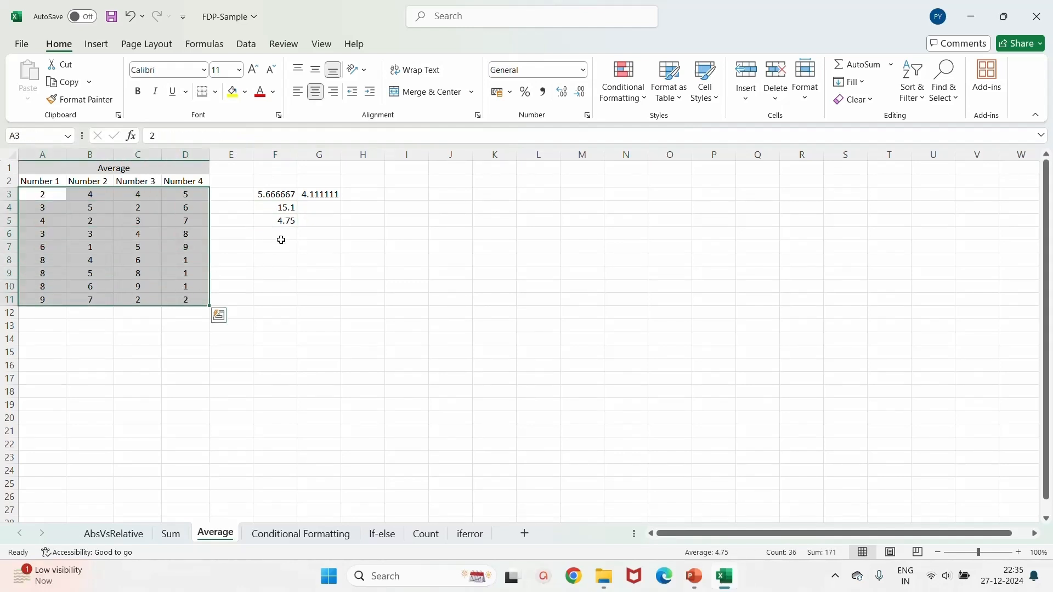
click(279, 196)
click(281, 208)
click(281, 220)
click(278, 196)
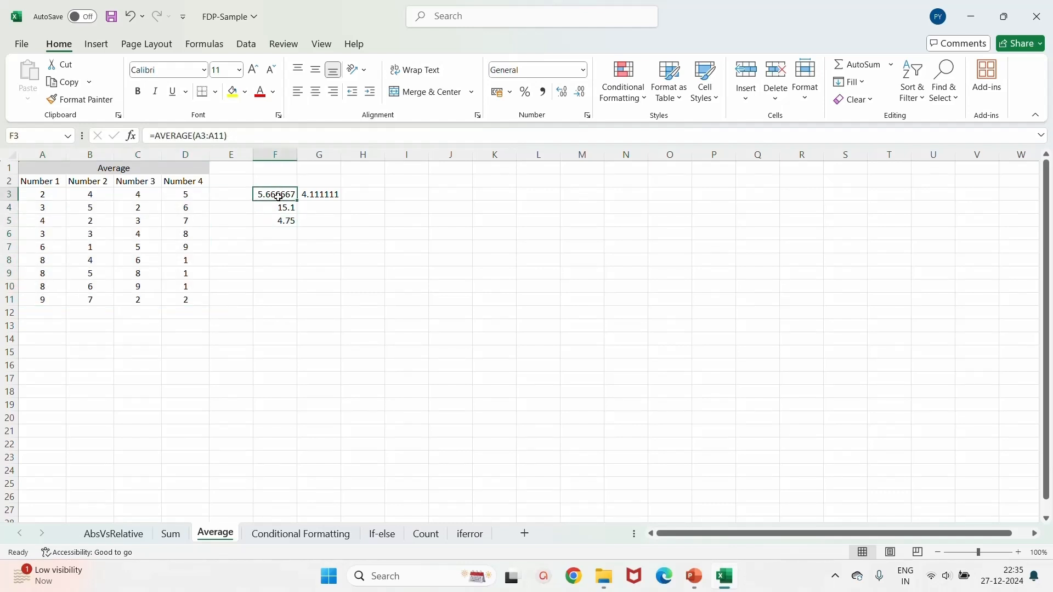
key(Right)
drag(284, 193, 324, 220)
Clear F3:G5 and enter =AVERAGE(A3:A11) in F3.
key(Delete)
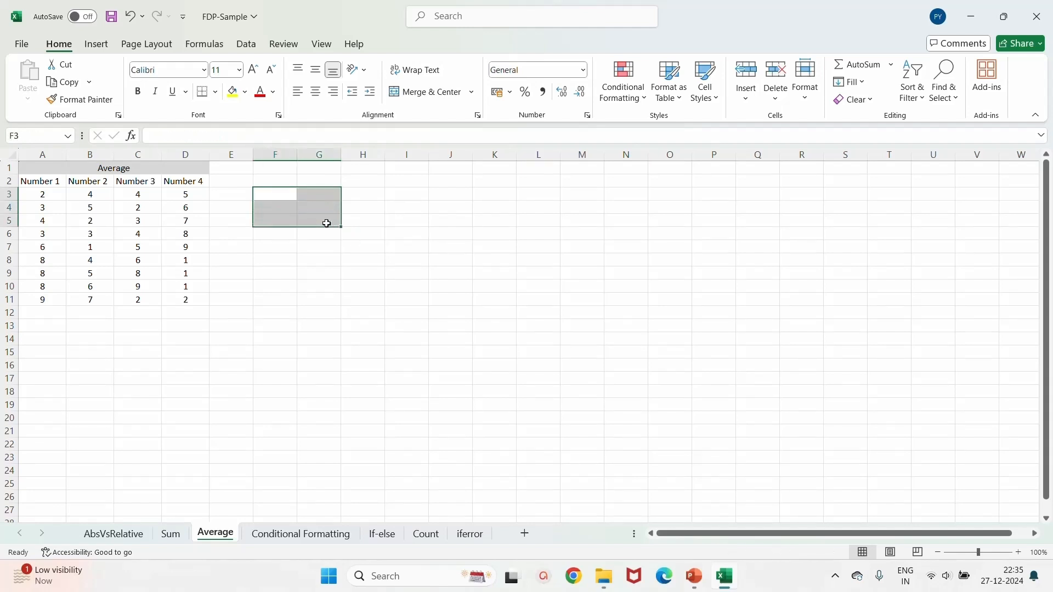
click(279, 191)
text(=av)
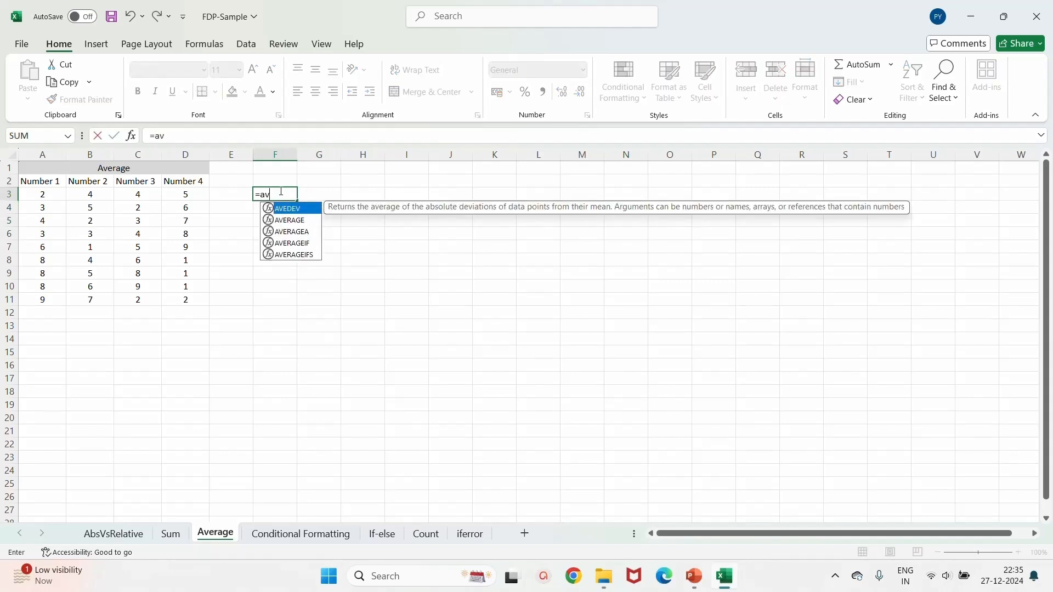
double_click(290, 219)
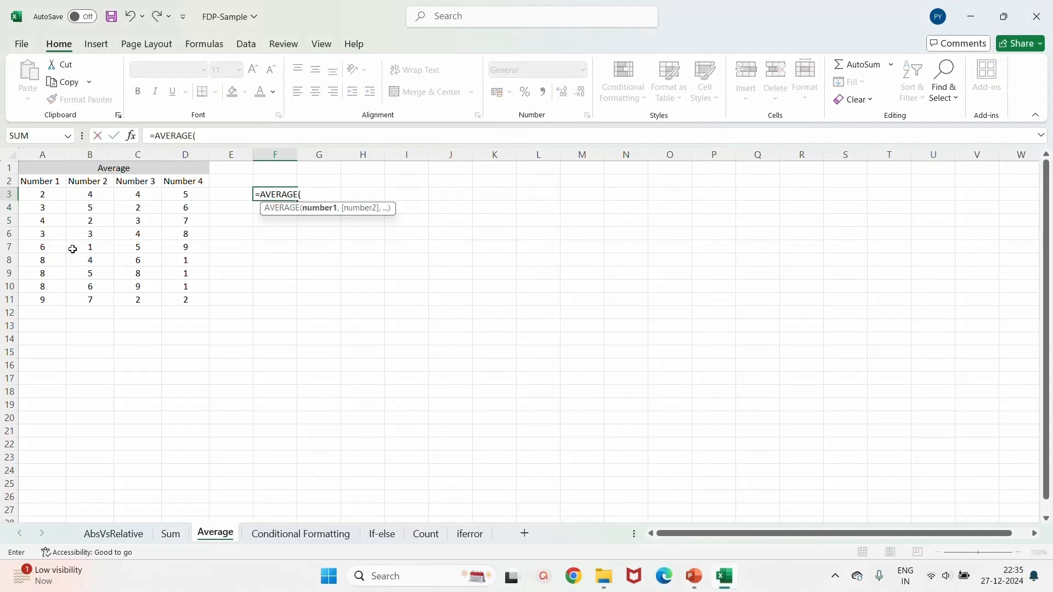
drag(55, 194, 37, 296)
text())
key(Return)
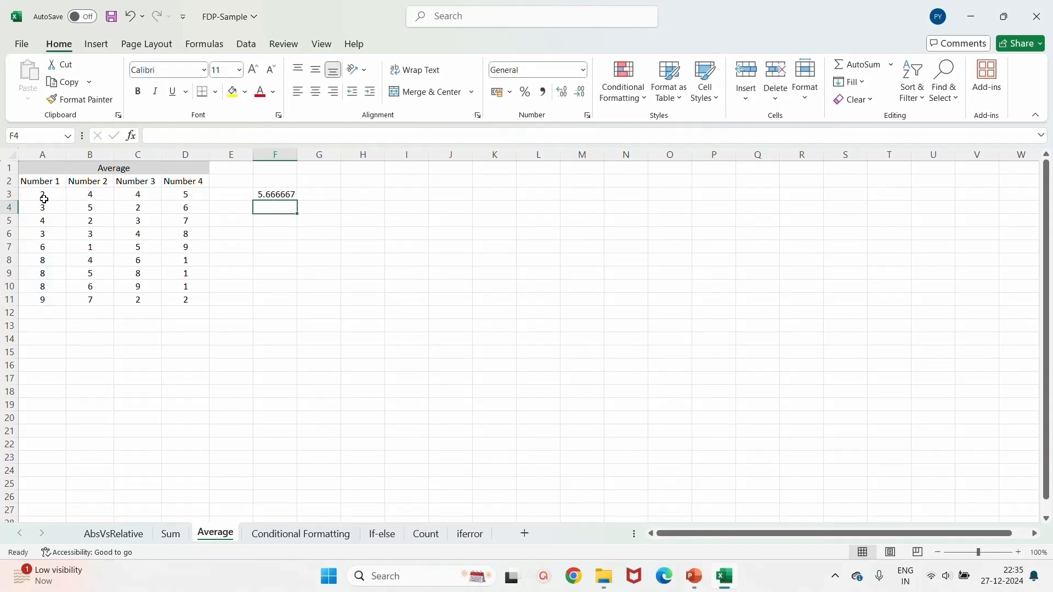
Add 100 as an extra argument to F3's AVERAGE formula.
click(44, 198)
click(265, 192)
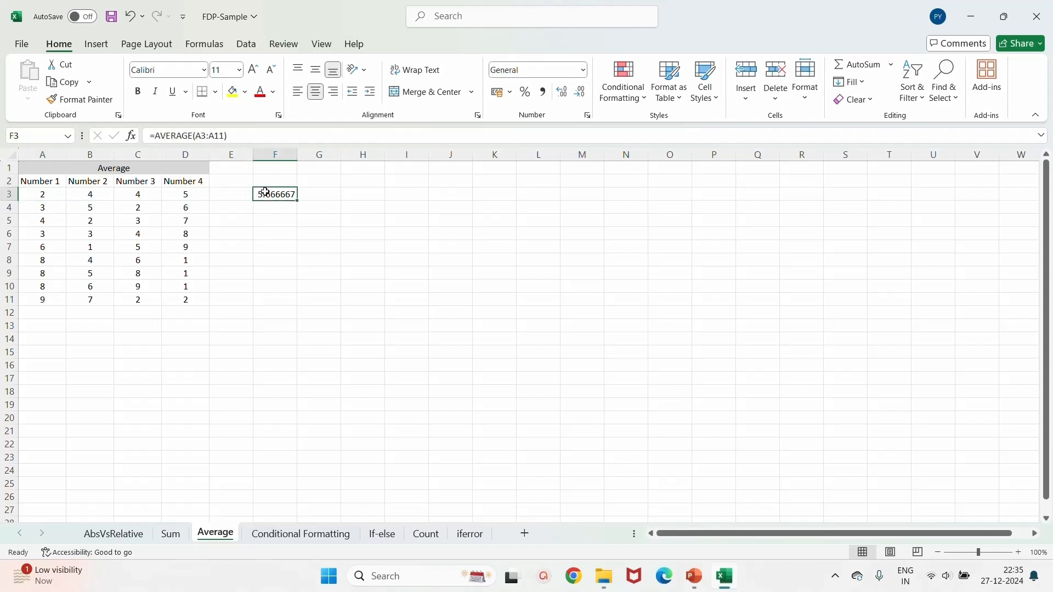
click(223, 137)
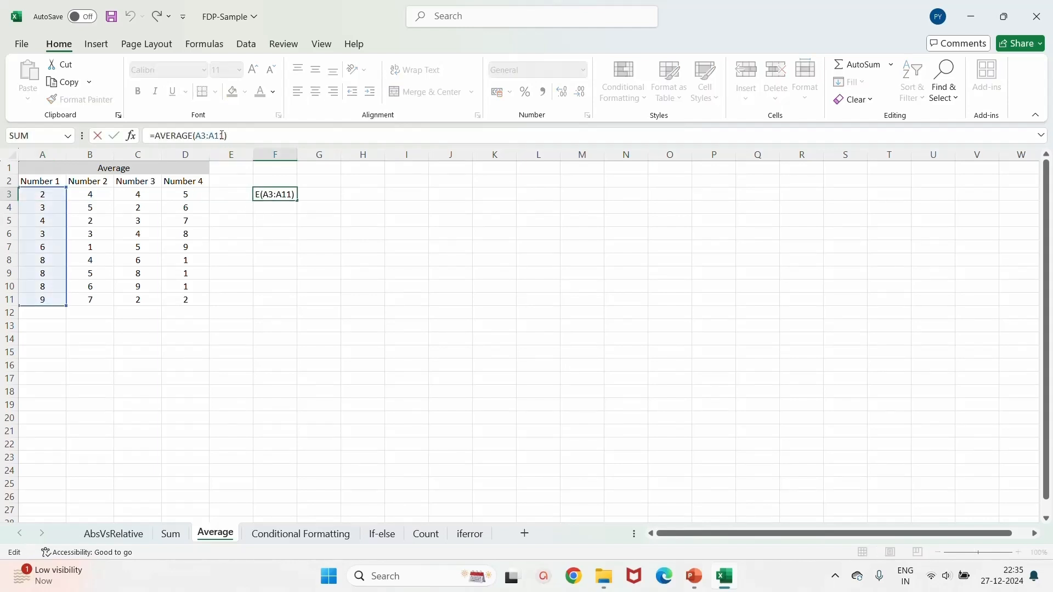
click(222, 135)
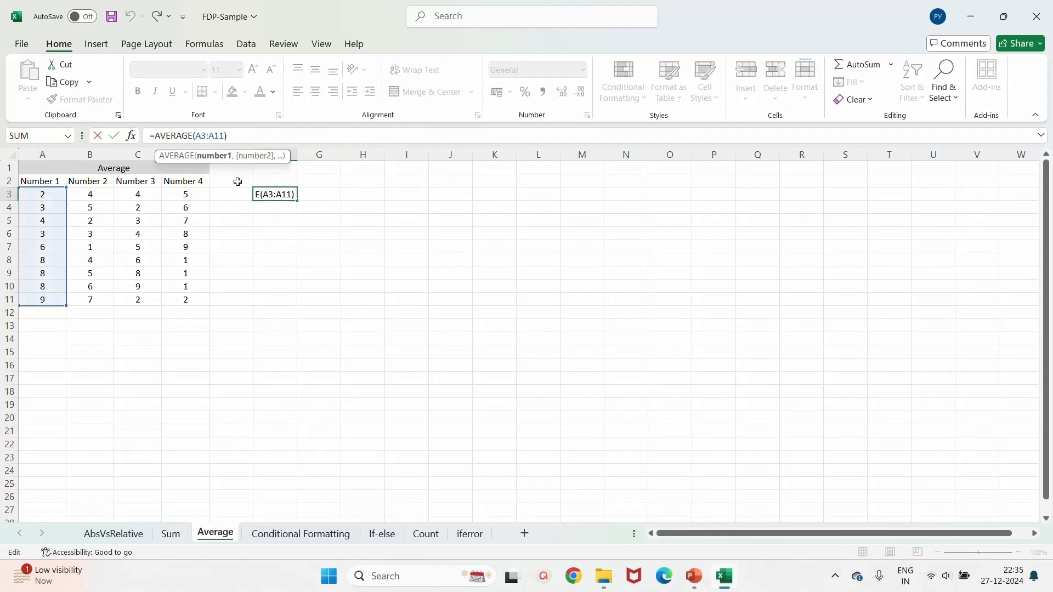
text(,100)
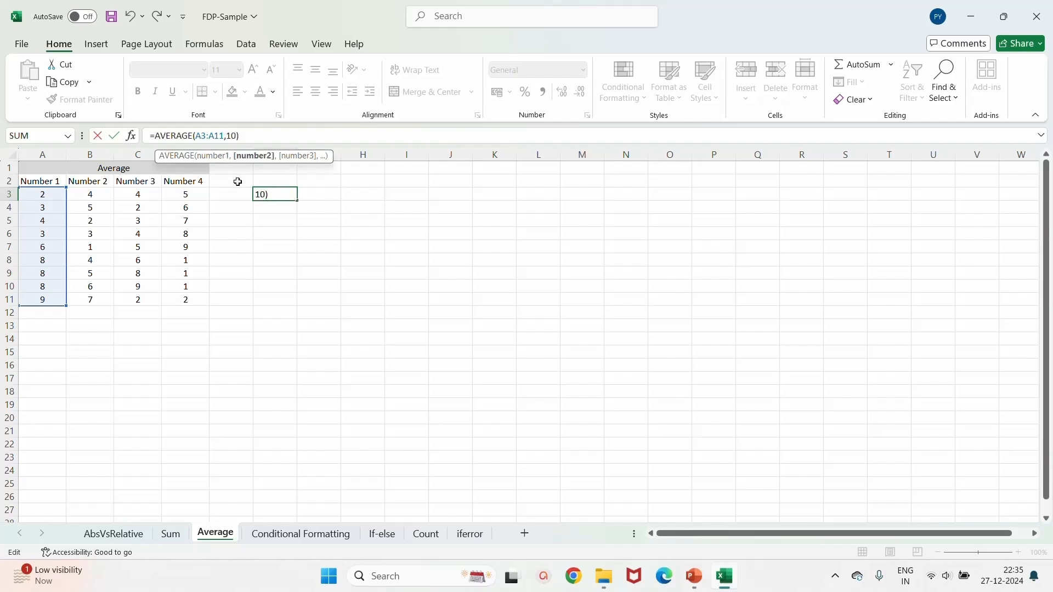
key(Return)
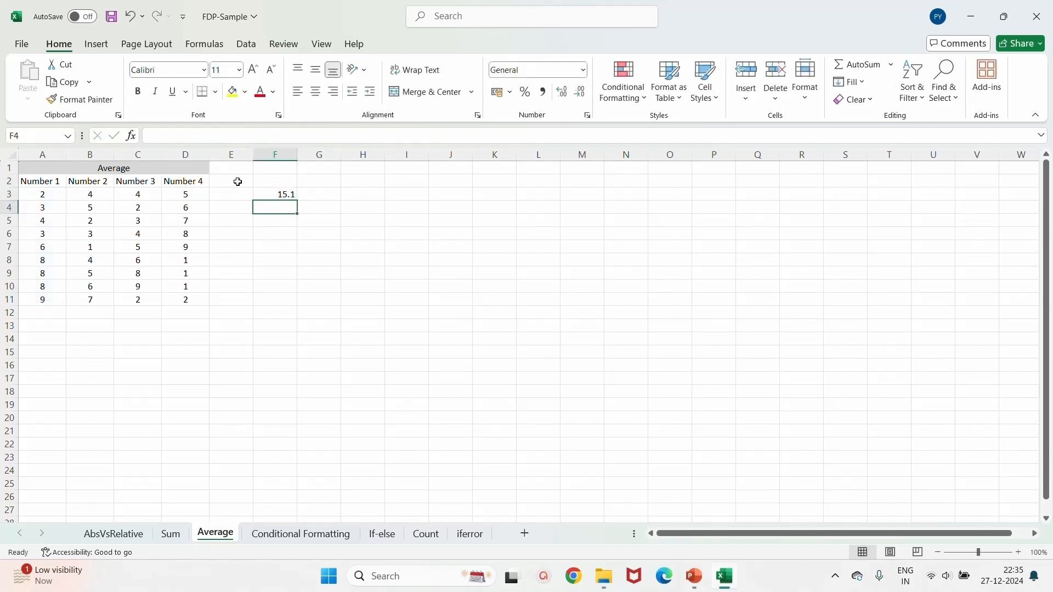
Replace F3's formula with =AVERAGE(A3:D11), returning 4.75.
click(289, 195)
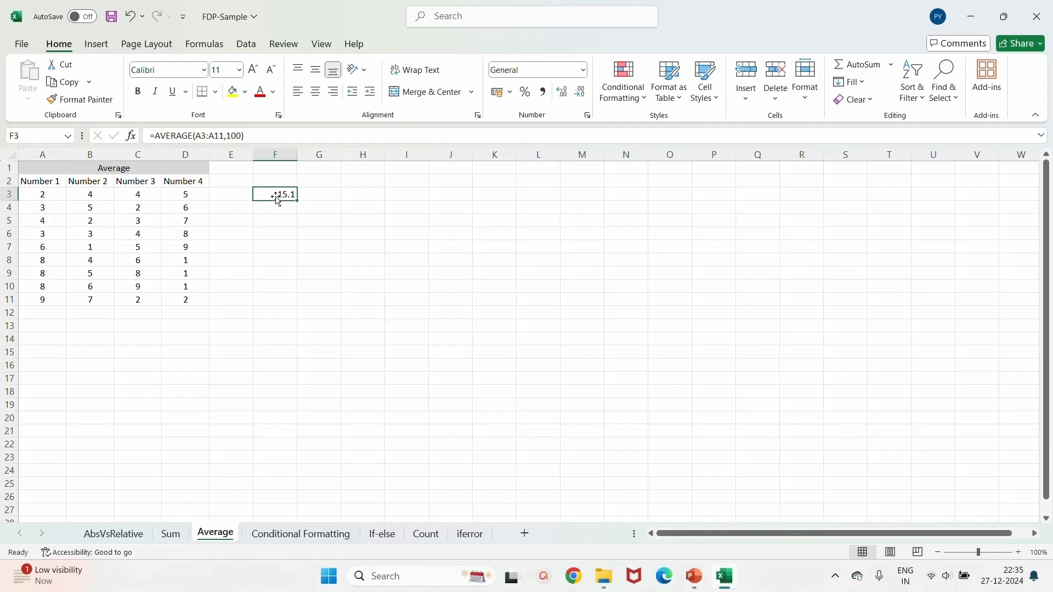
text(=ave)
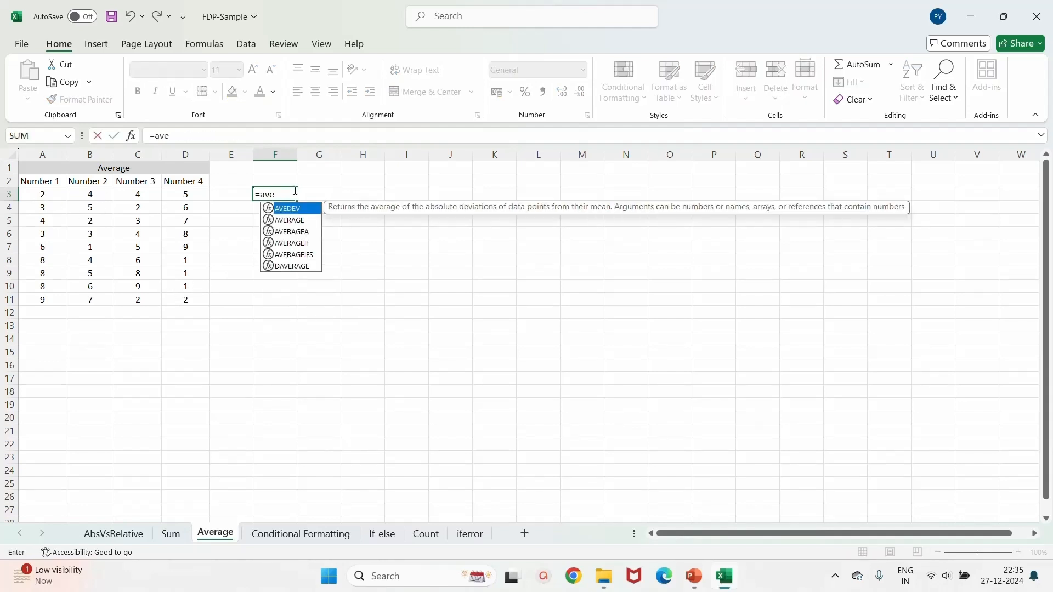
double_click(302, 222)
drag(40, 195, 169, 297)
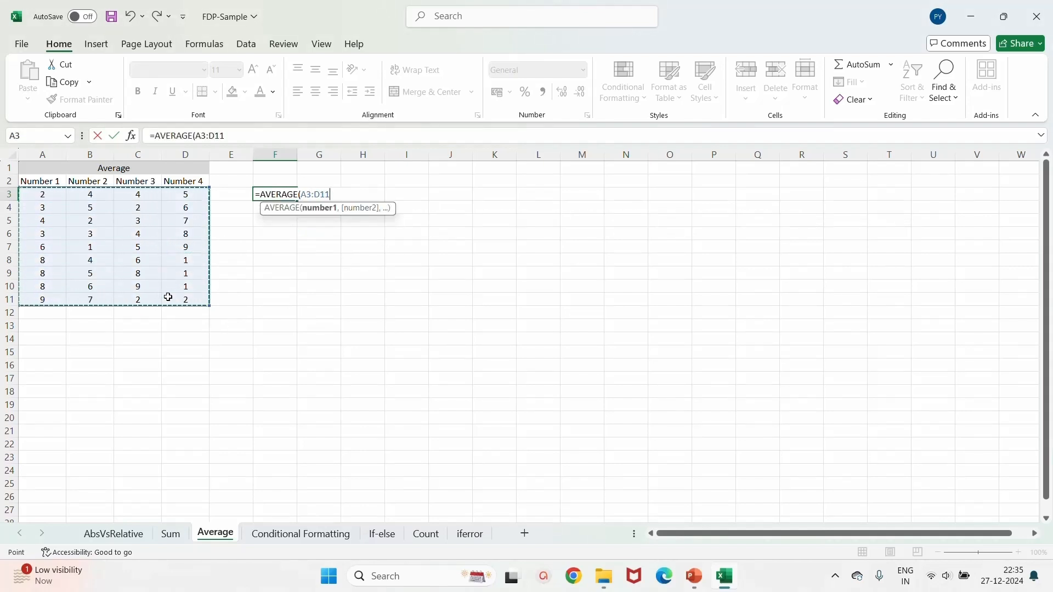
text())
key(Return)
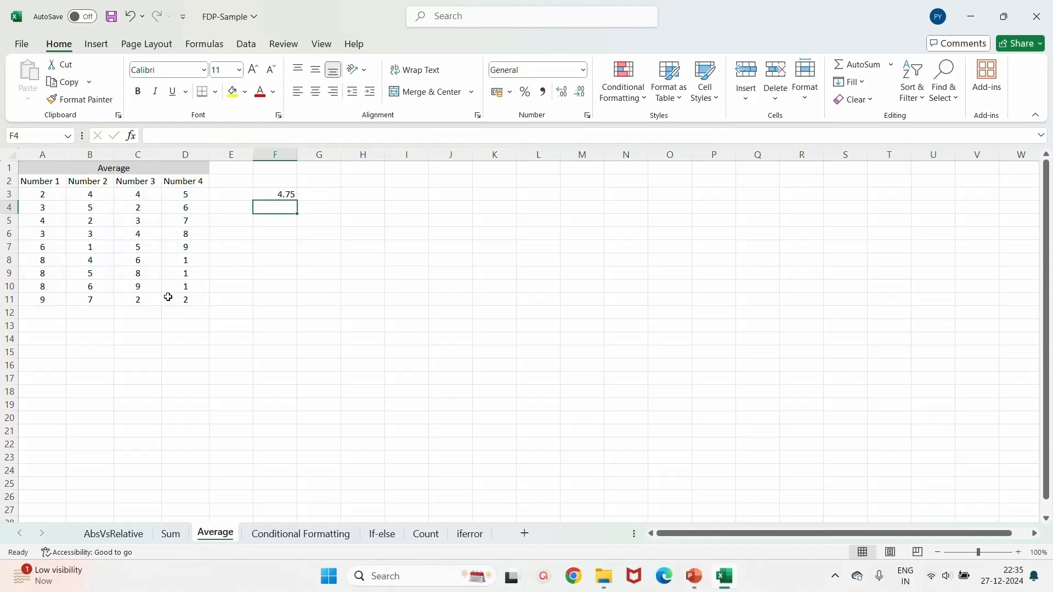
Enter =AVERAGEIF(A3:A11,">5") in F4 and verify its 7.8 against the Number 1 values above 5.
text(=av)
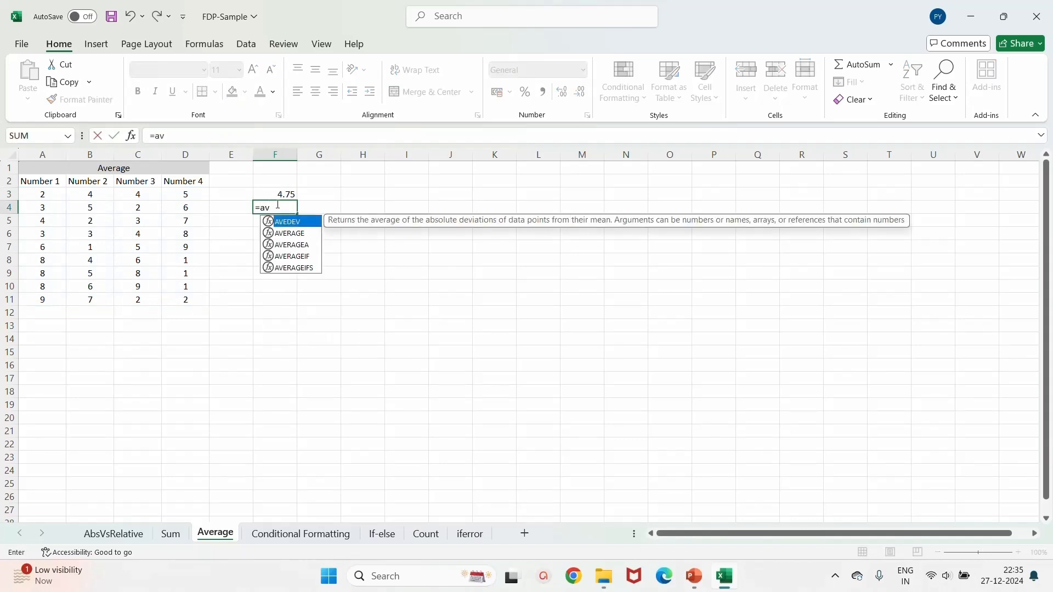
double_click(285, 256)
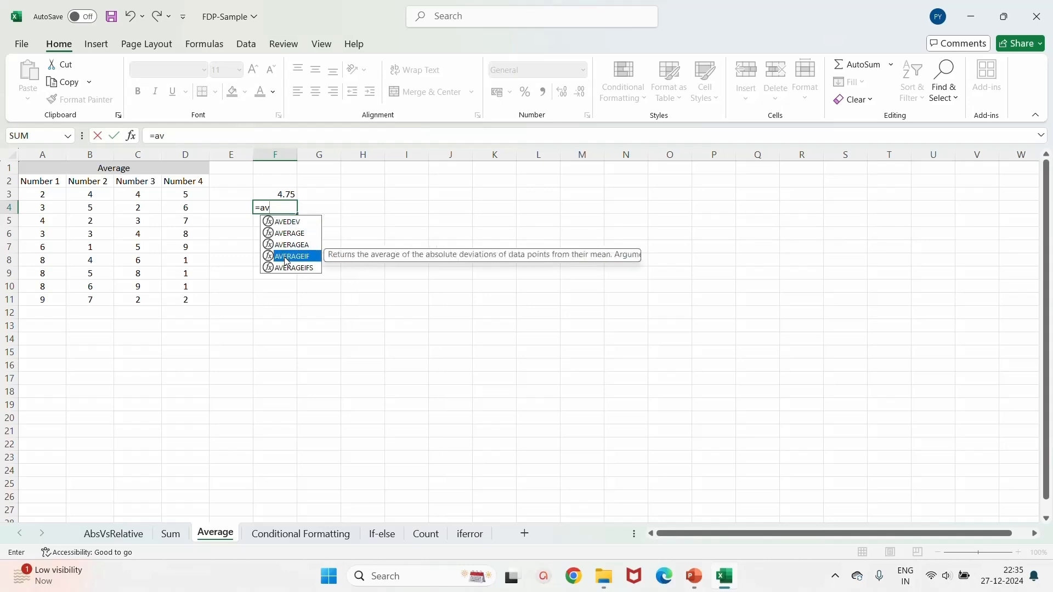
drag(47, 193, 36, 297)
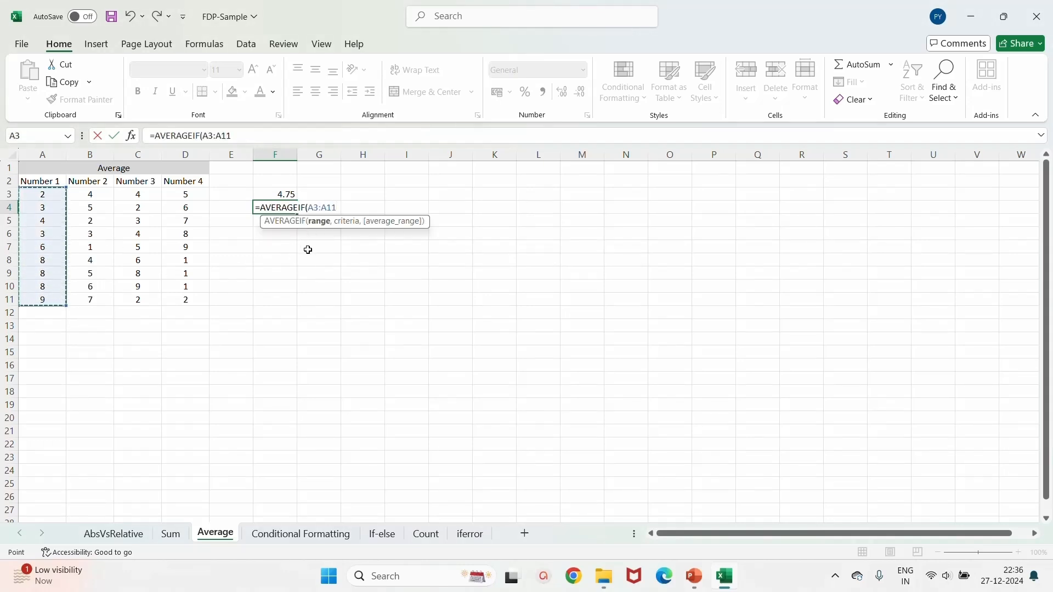
text(,">5)
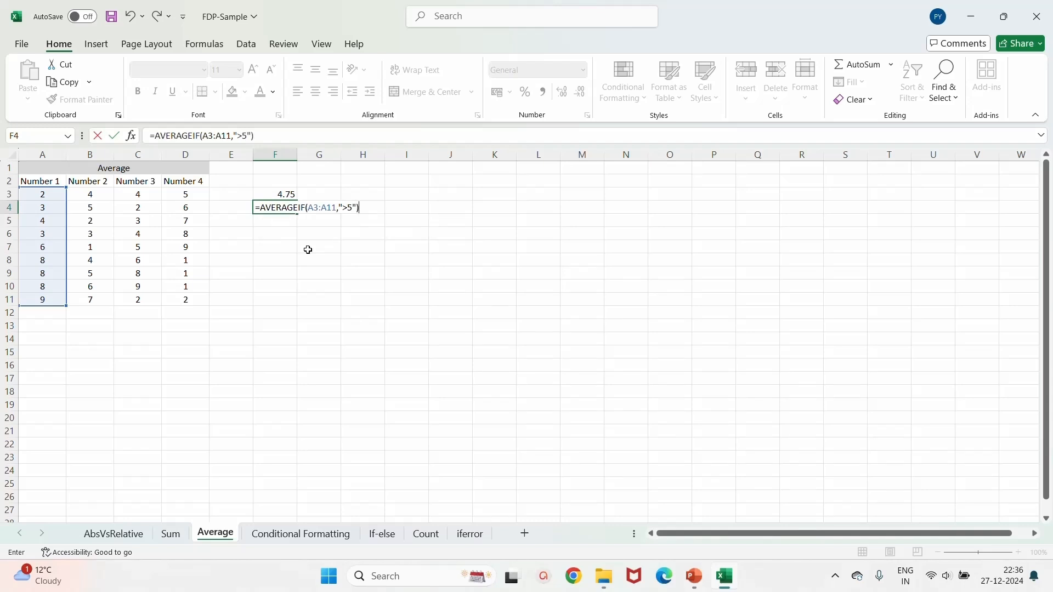
key(Return)
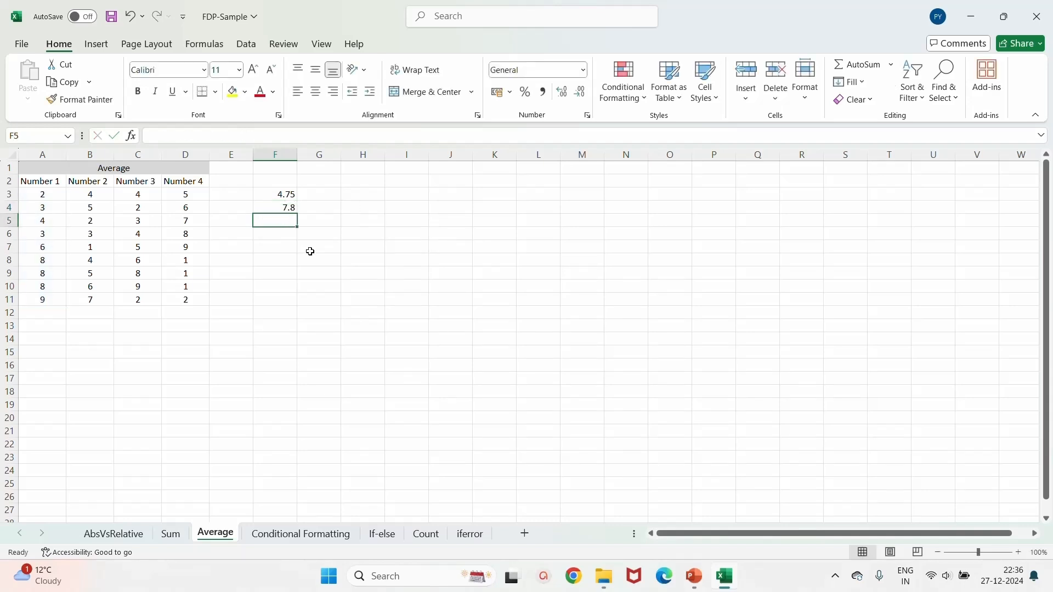
click(291, 209)
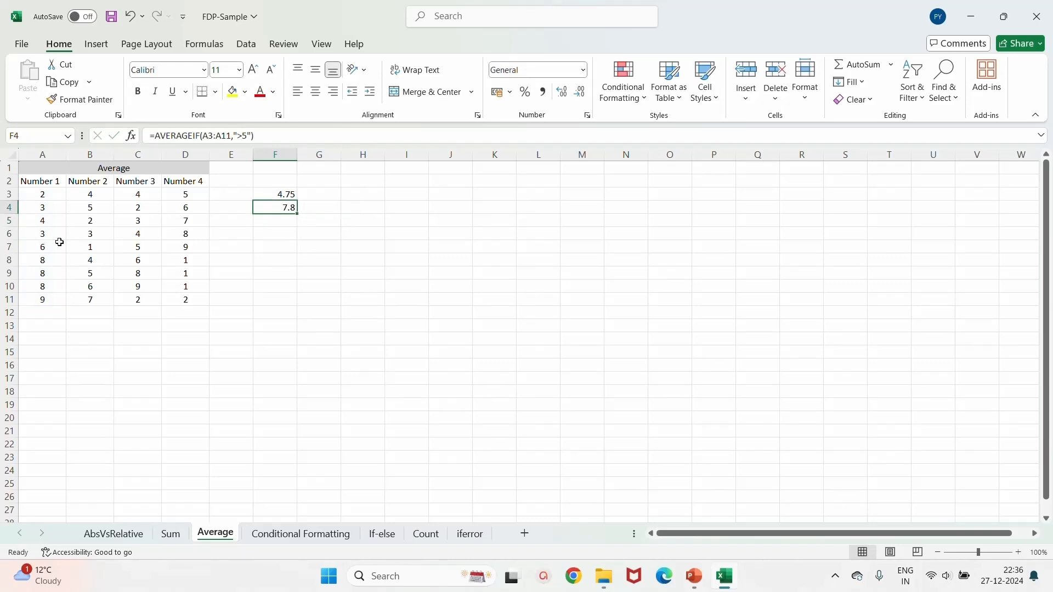
drag(45, 248, 44, 298)
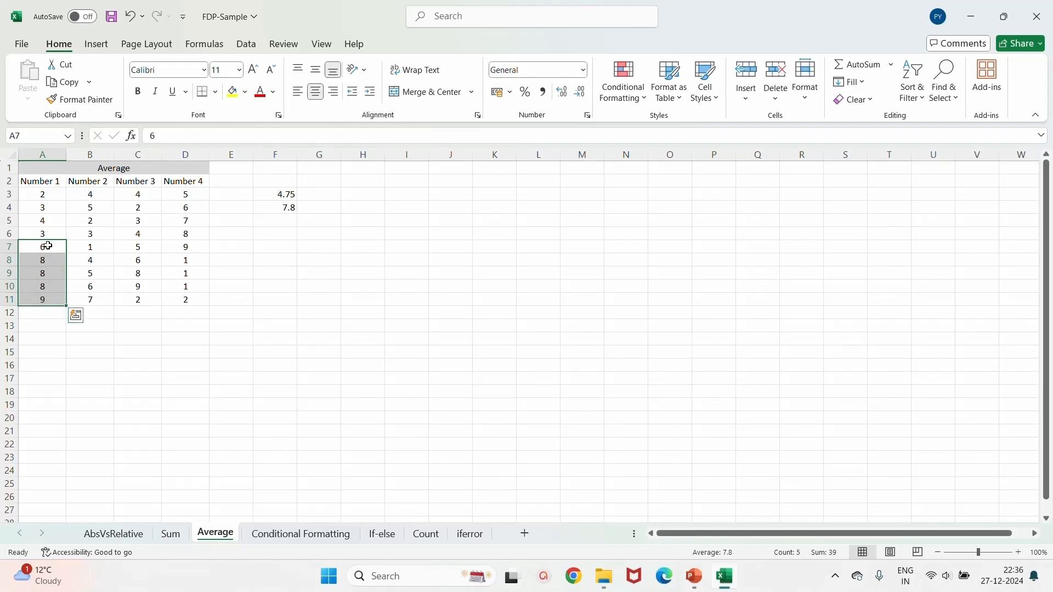
click(282, 208)
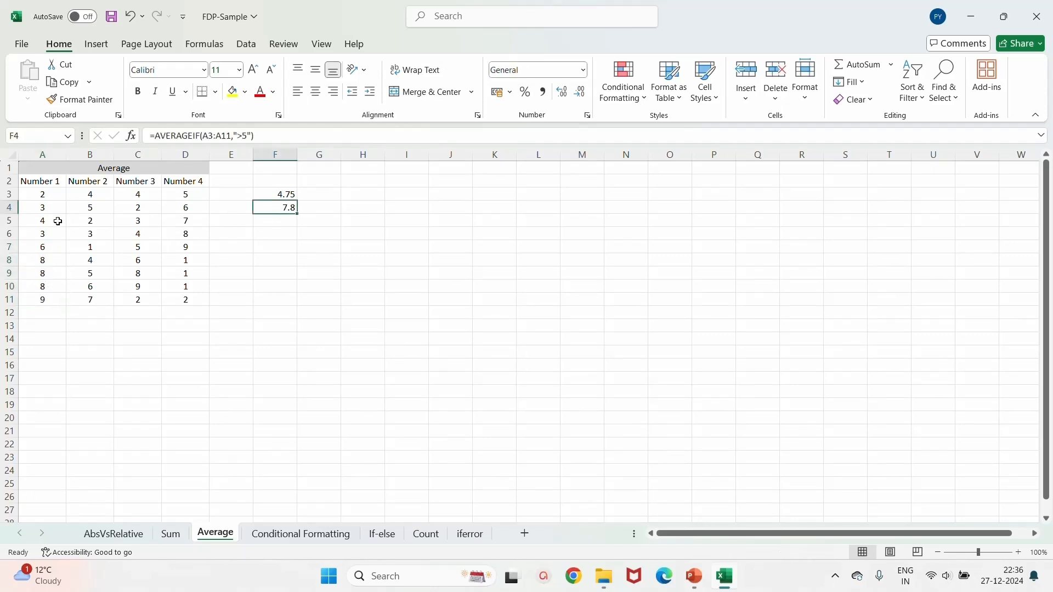
click(48, 206)
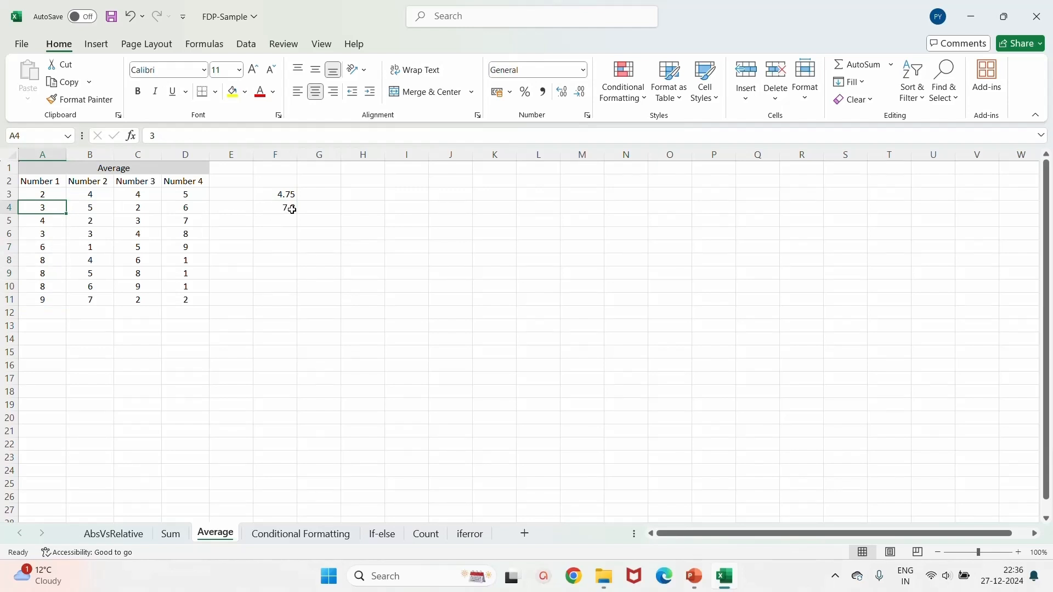
Return to the PowerPoint slide show and advance to slide 13, Conditional Formatting.
mouse_move(693, 576)
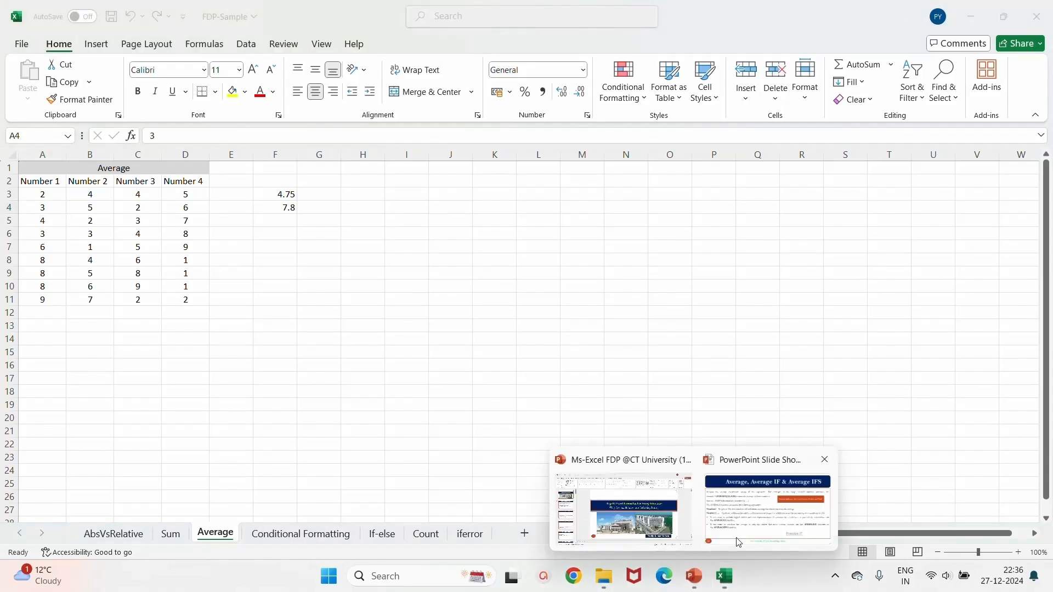
click(747, 516)
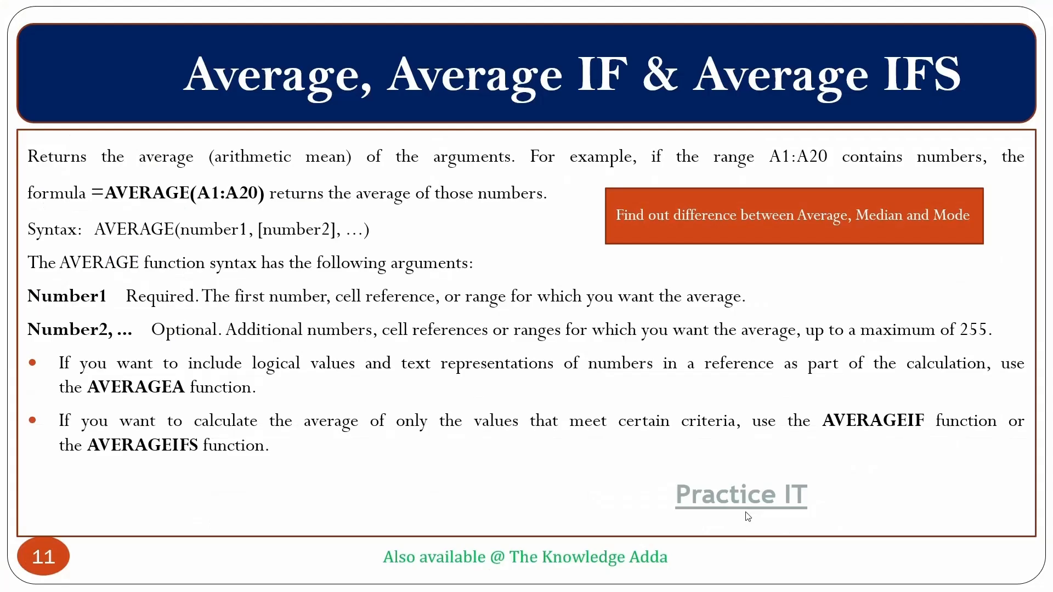
click(692, 462)
click(693, 461)
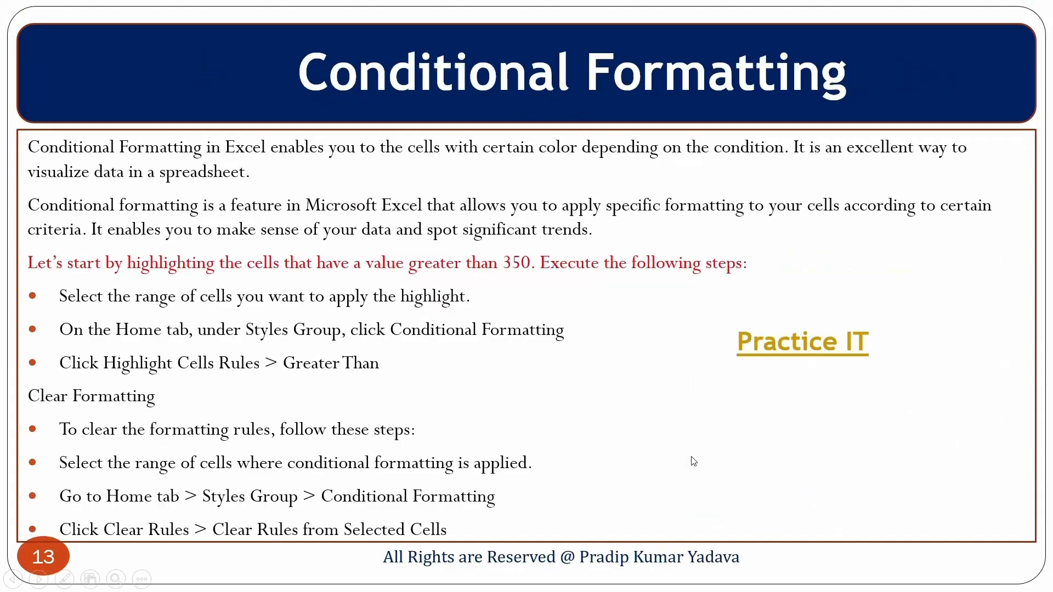
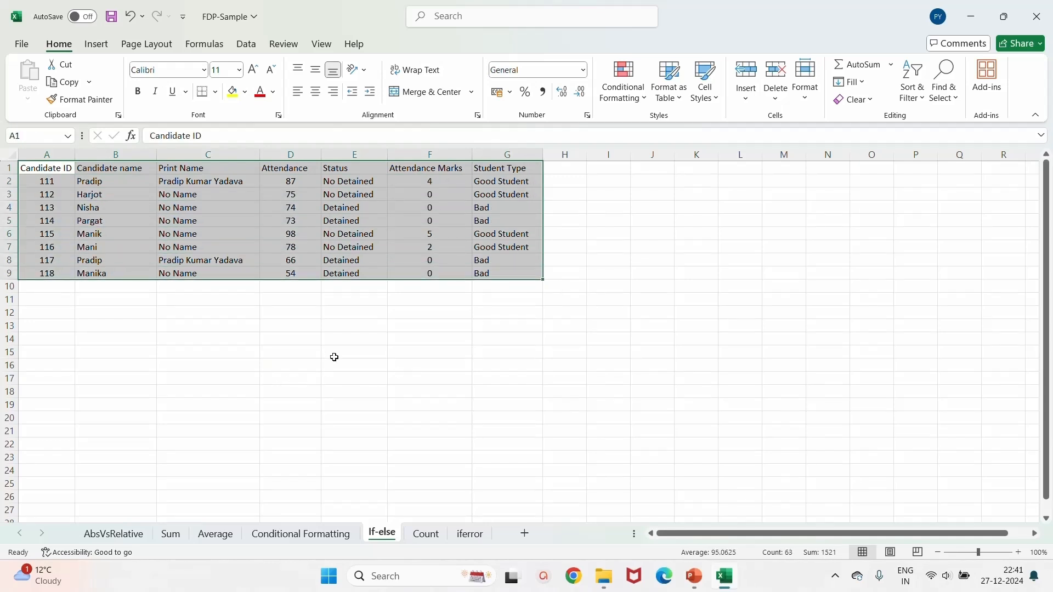
Review C2's IF formula against B2's name, then clear the Print Name results in C2:C9.
drag(85, 181, 93, 273)
click(176, 181)
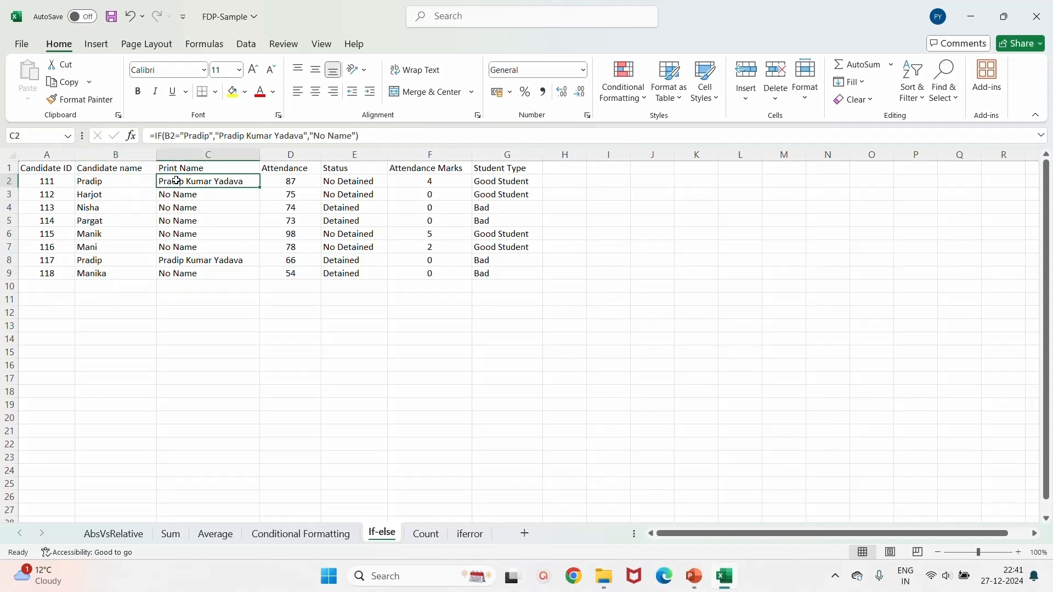
click(94, 184)
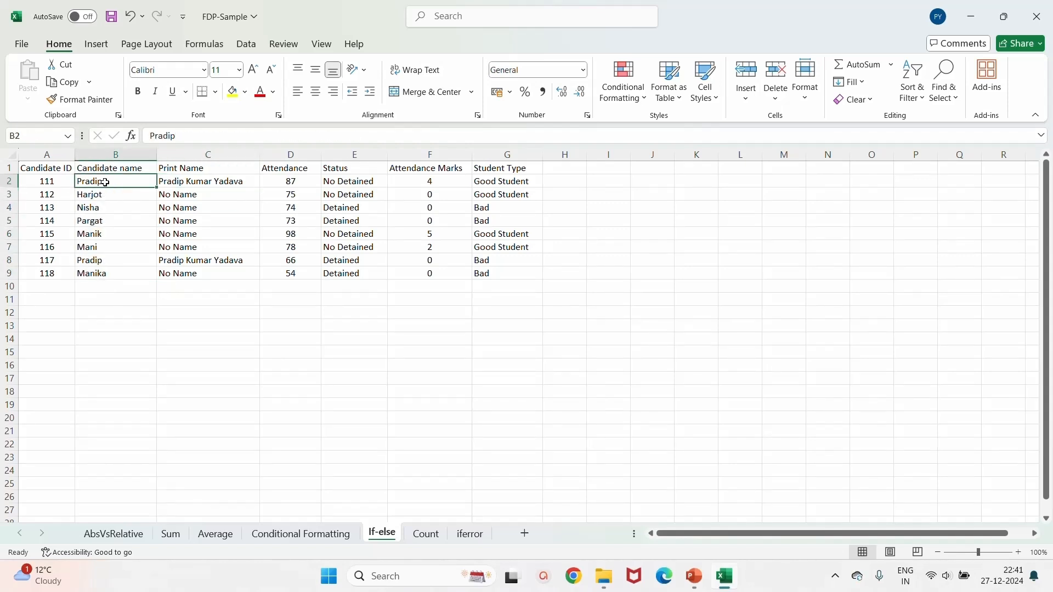
click(169, 182)
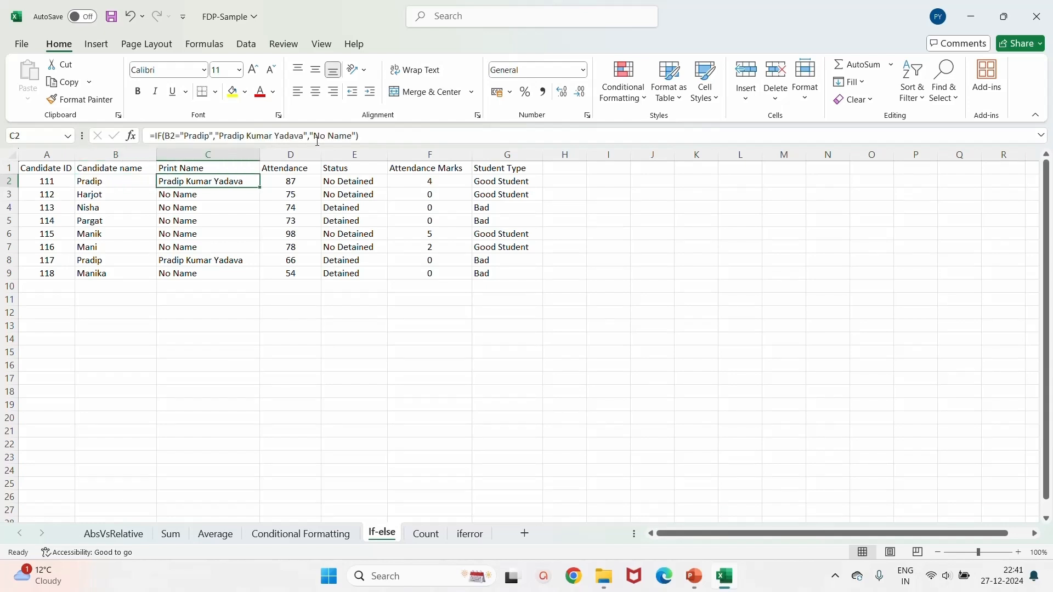
drag(195, 181, 199, 271)
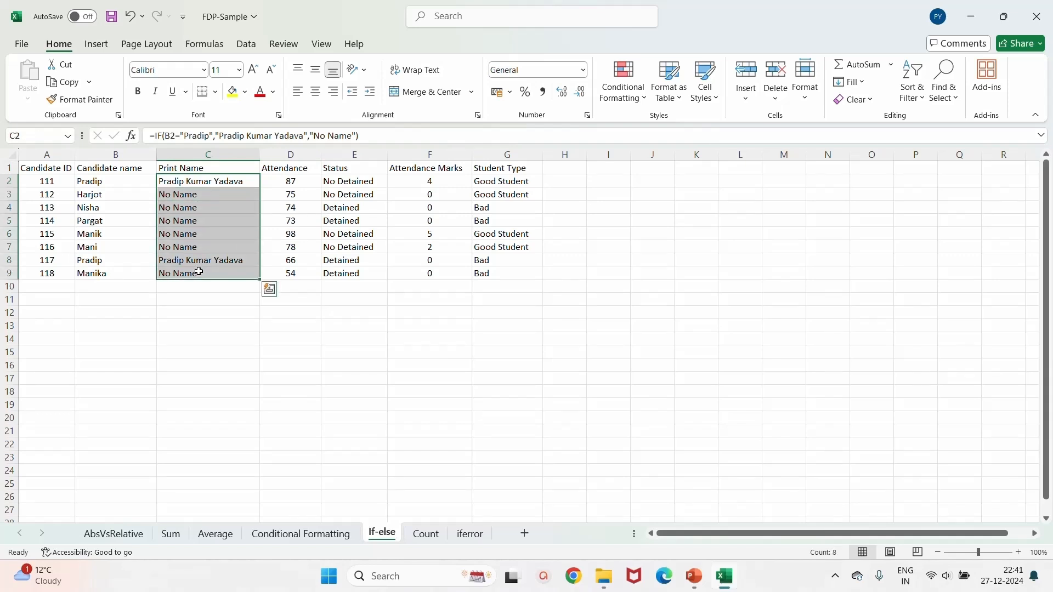
key(Delete)
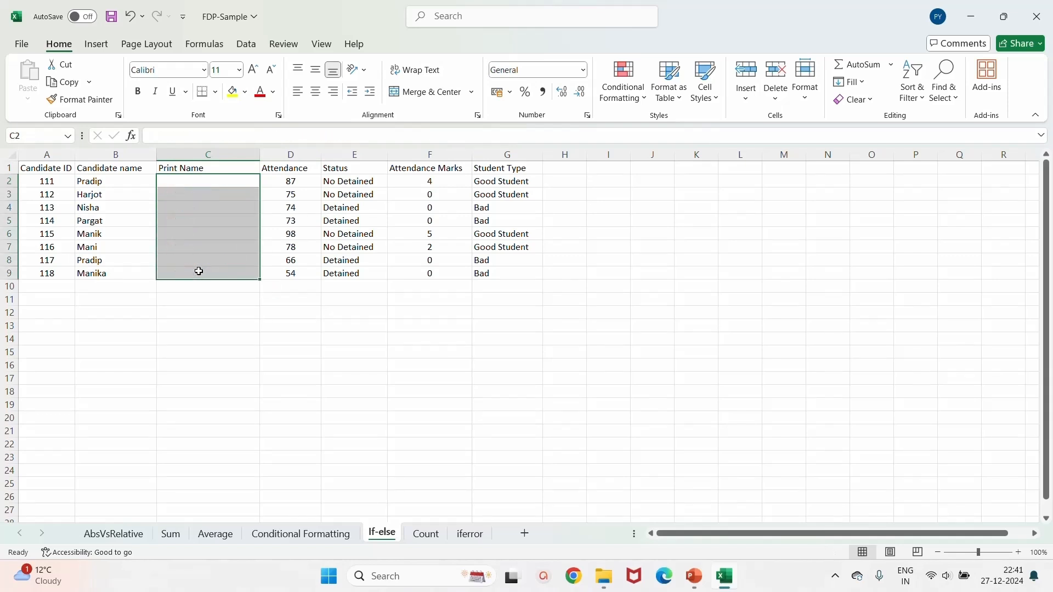
click(179, 181)
text(=)
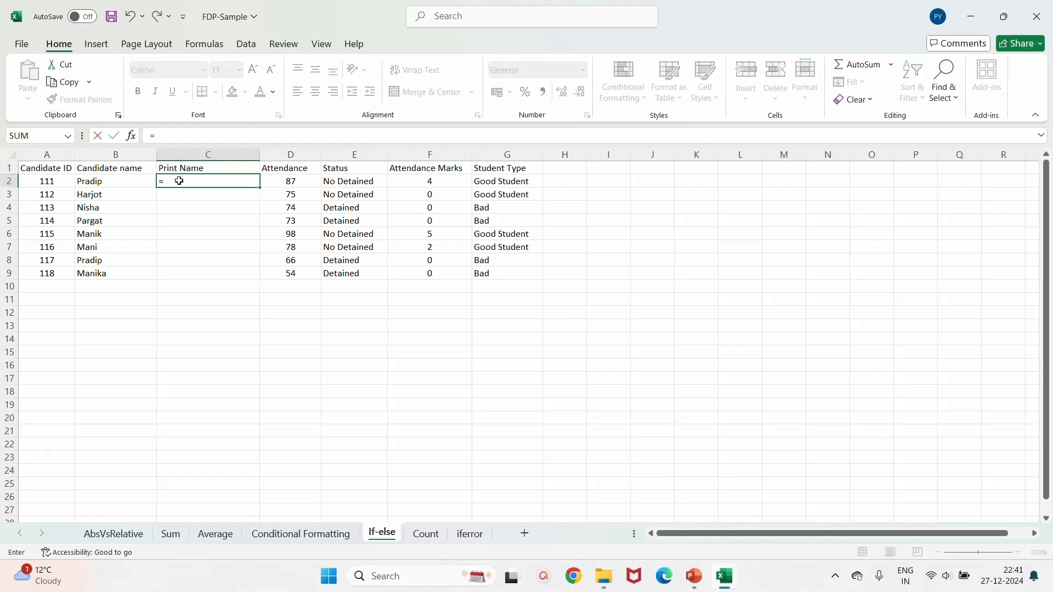
text(if()
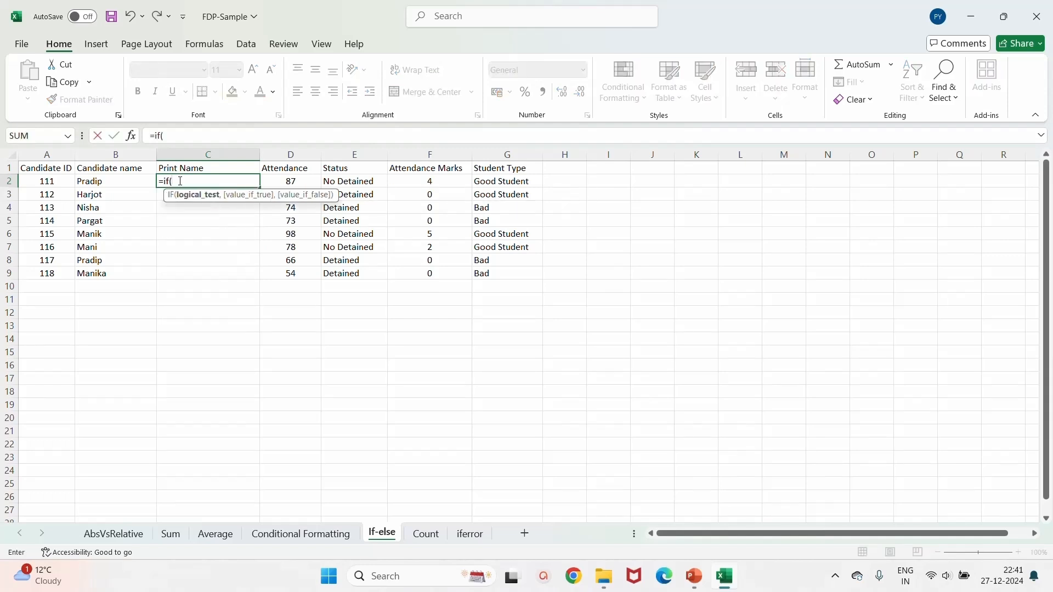
click(100, 184)
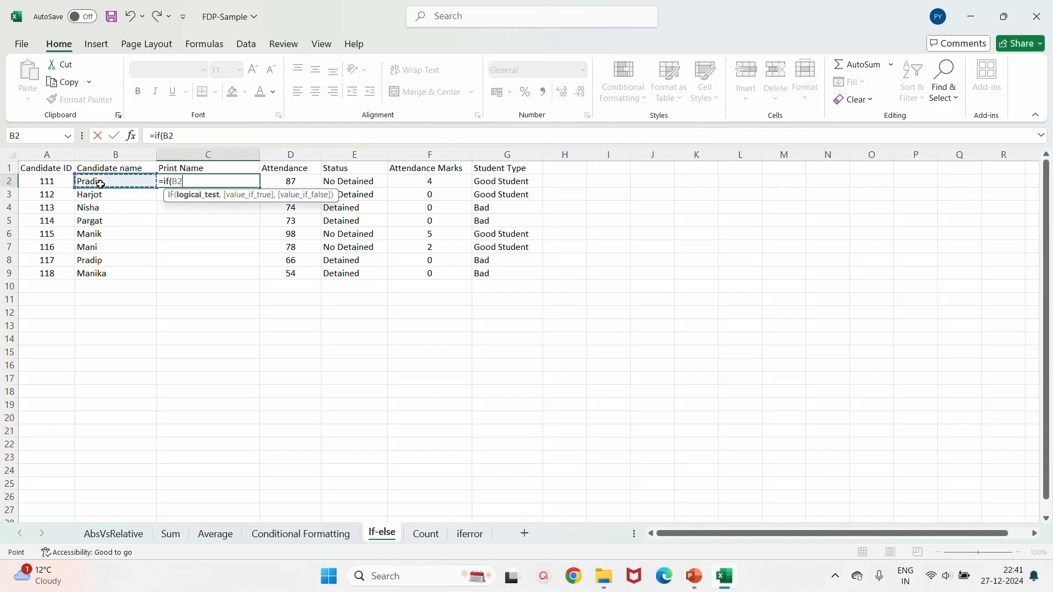
text(="Prad)
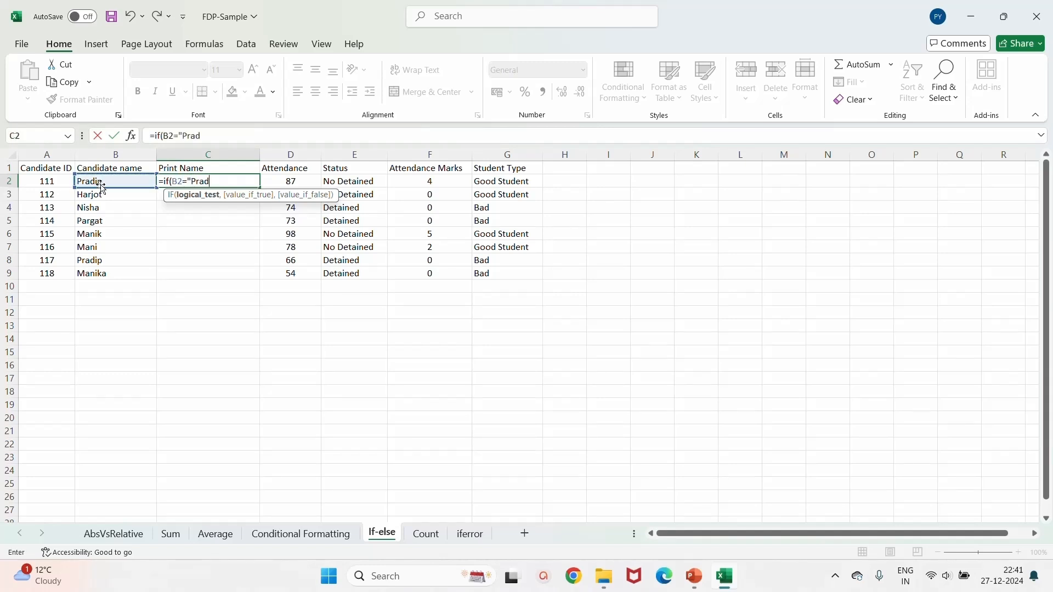
text(ip",)
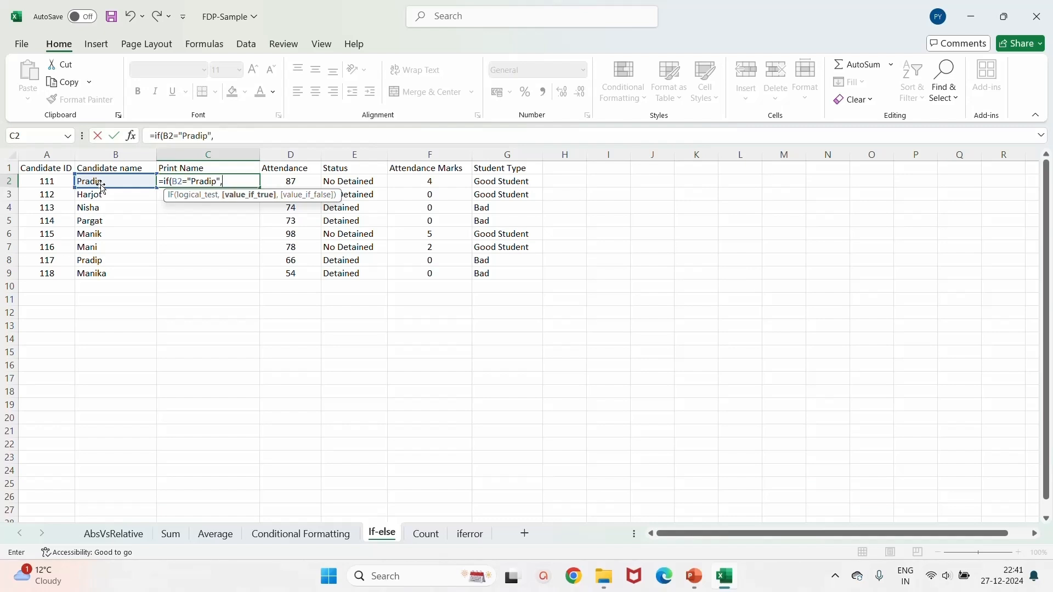
text("PK Yadav",")
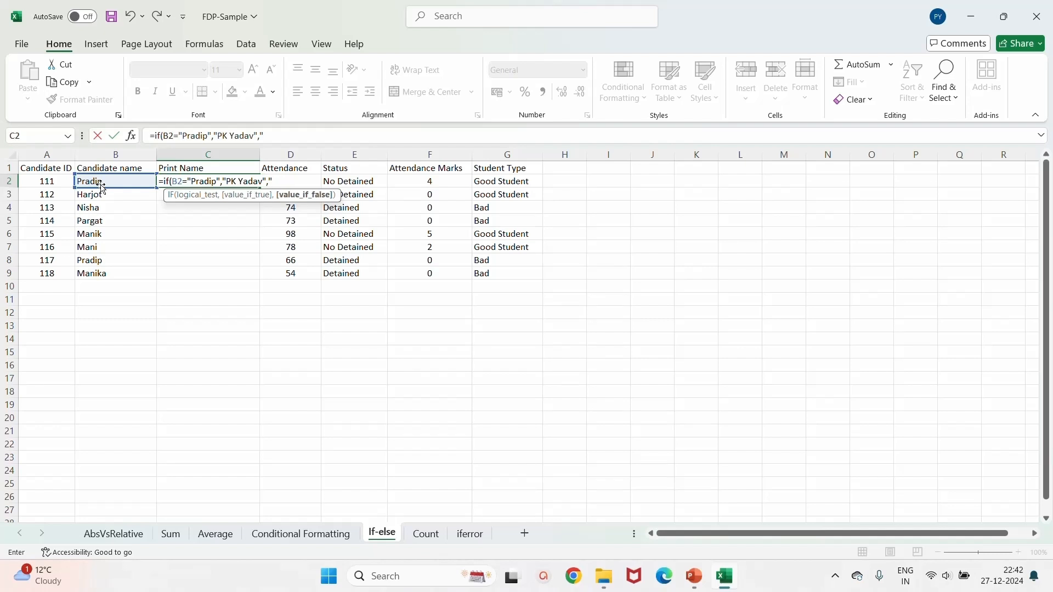
text(No Name"))
key(Return)
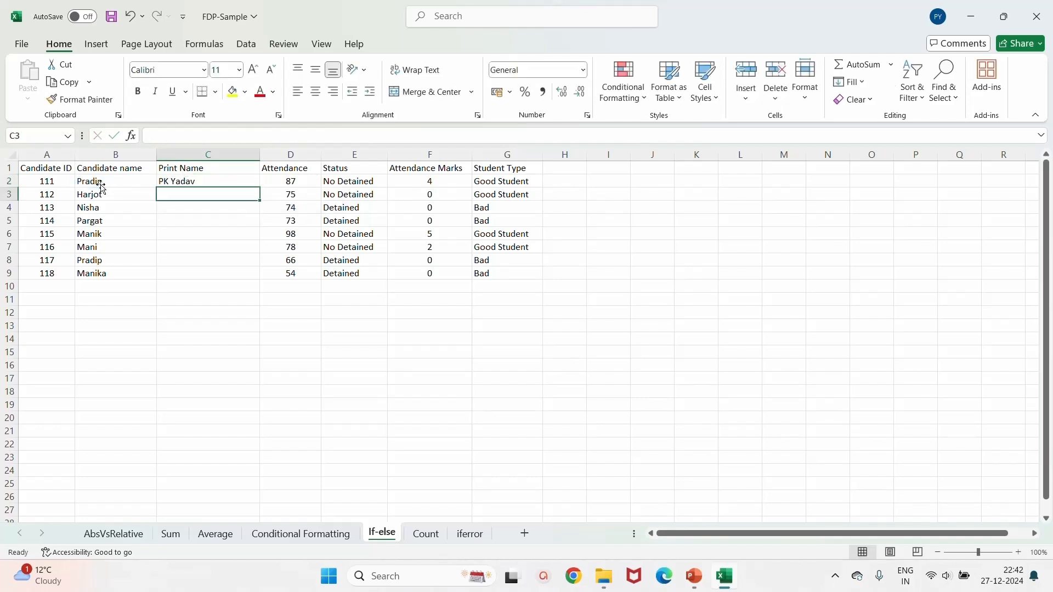
click(185, 181)
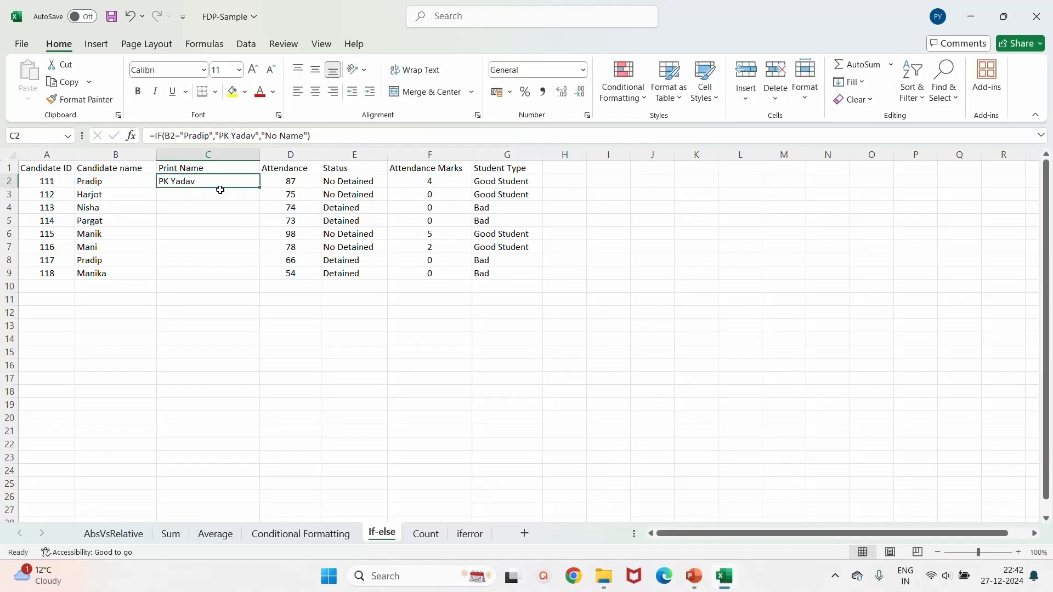
drag(259, 187, 235, 279)
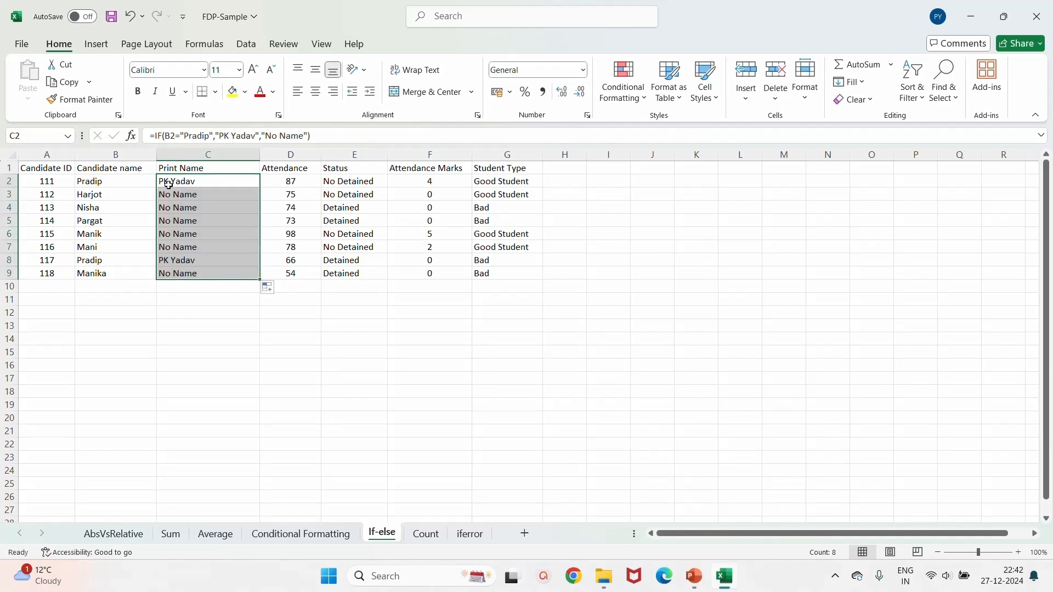
click(87, 183)
click(183, 261)
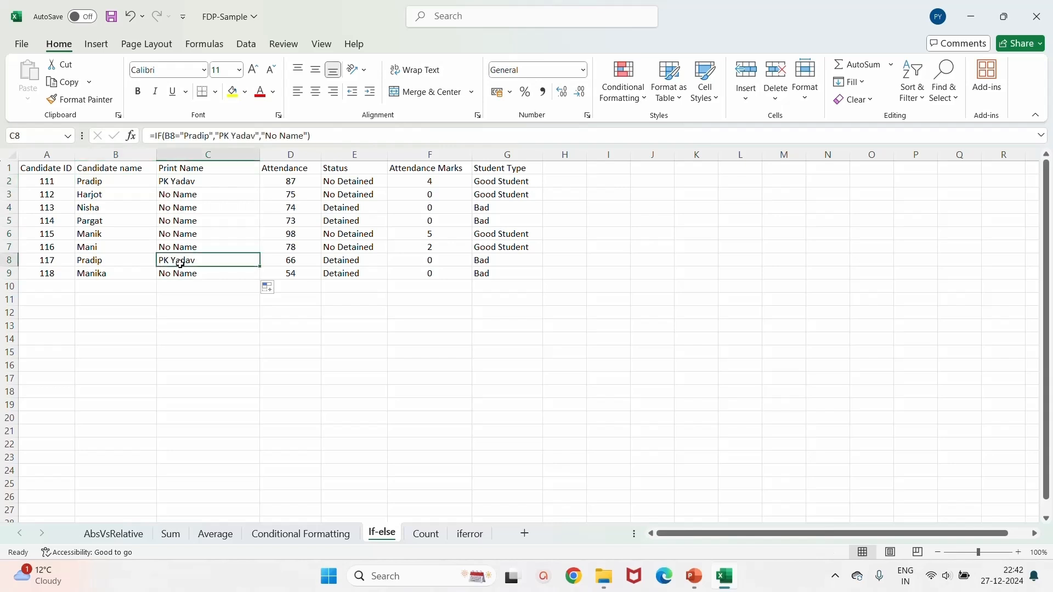
click(189, 182)
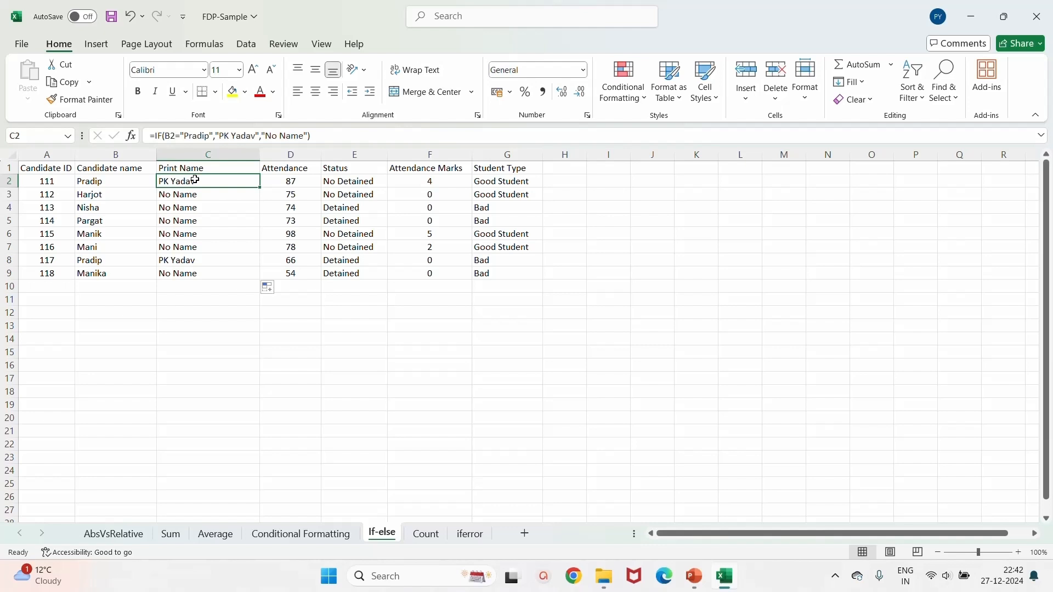
click(335, 182)
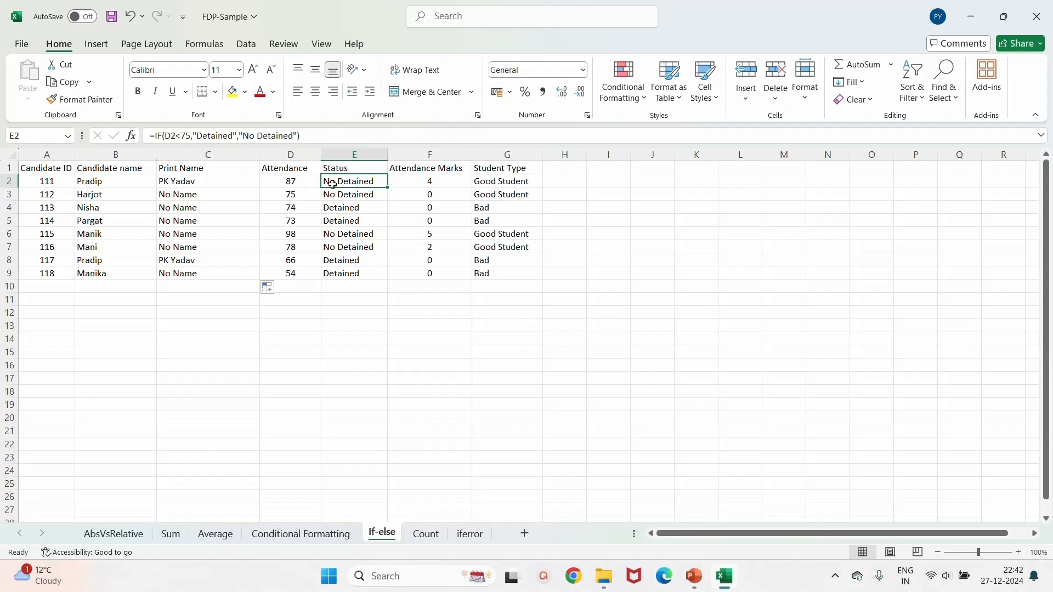
click(330, 211)
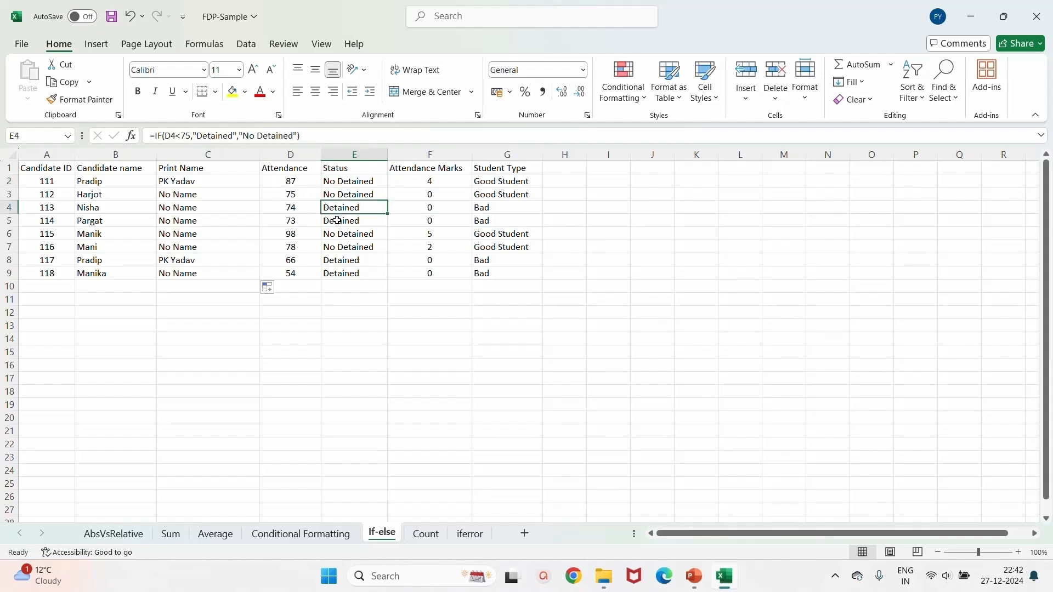
click(337, 220)
click(338, 237)
click(337, 247)
click(338, 274)
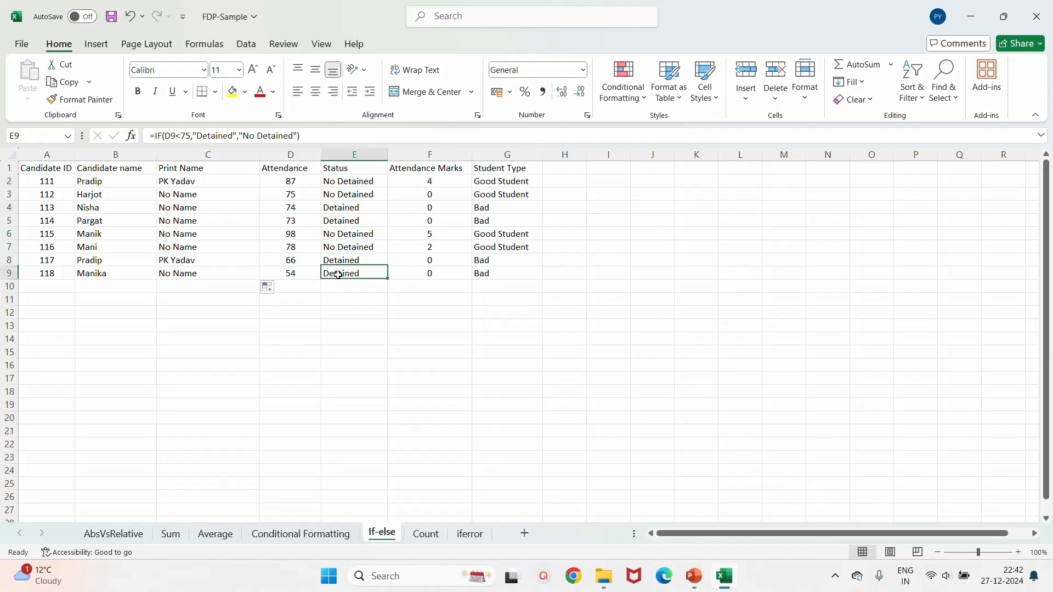
click(331, 185)
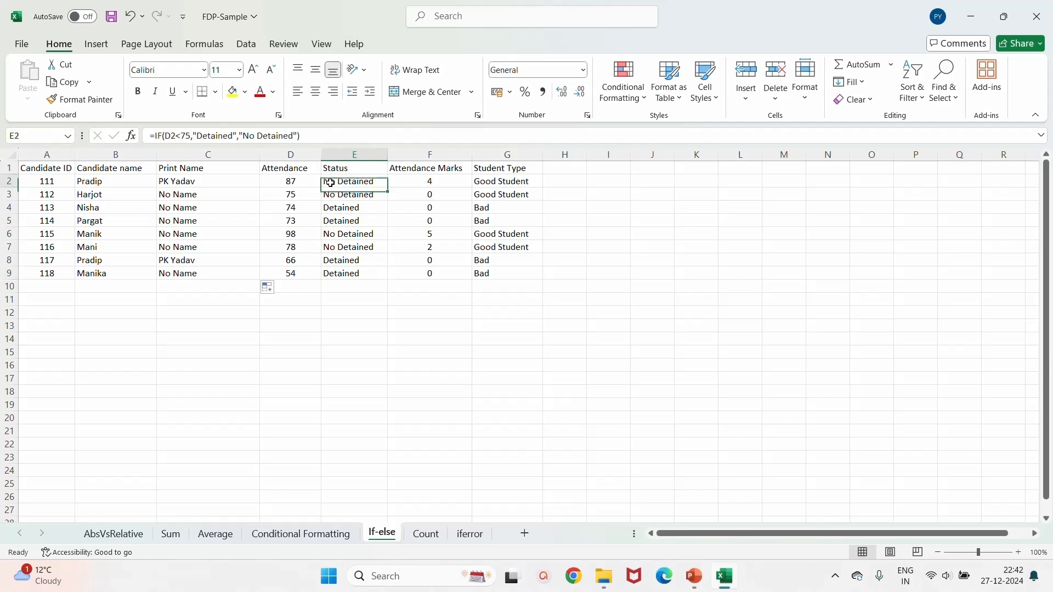
click(343, 270)
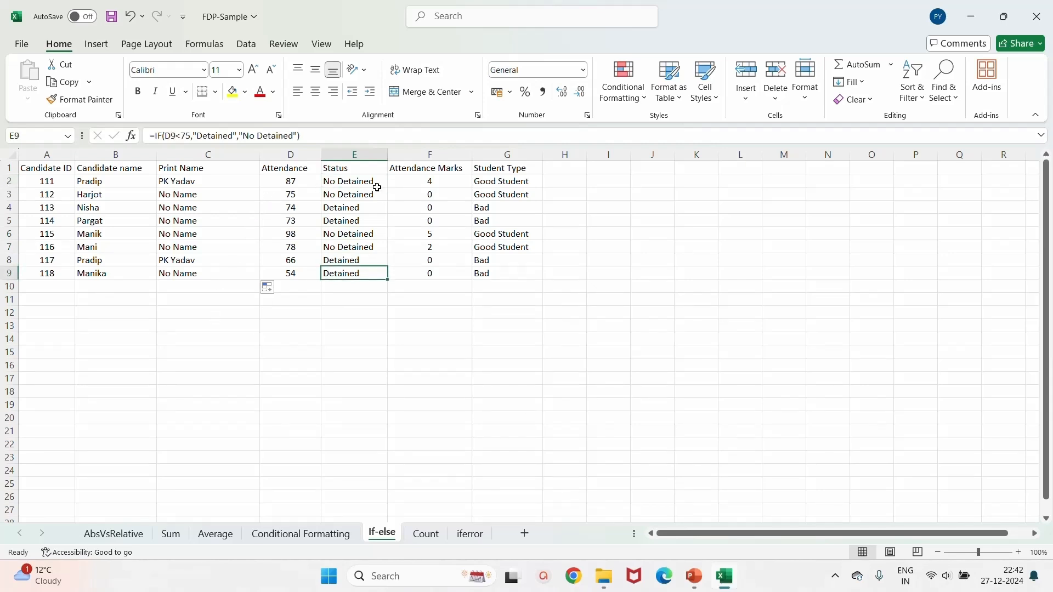
click(297, 180)
click(400, 180)
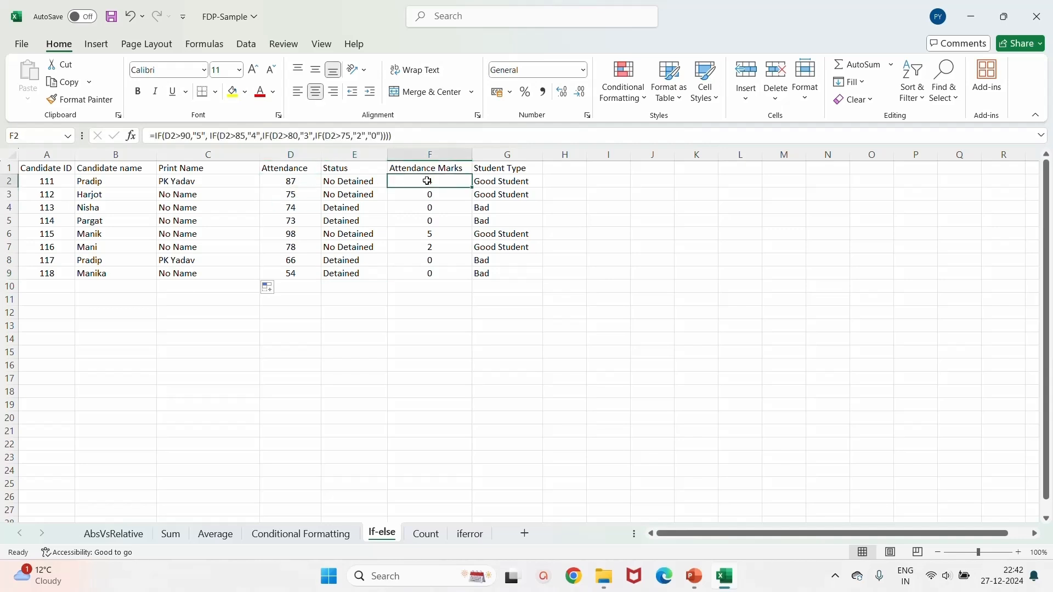
click(296, 233)
click(424, 183)
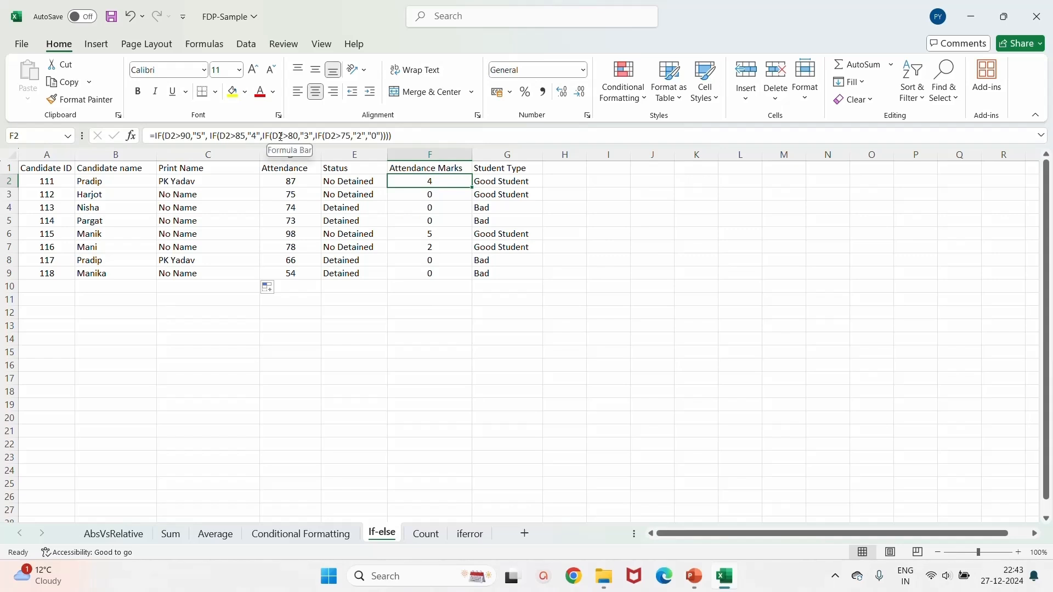
drag(423, 181, 416, 273)
Clear the marks and enter the nested IF for D2>90 "5", >85 "4", >80 "3" in F2, accepting Excel's correction.
key(Delete)
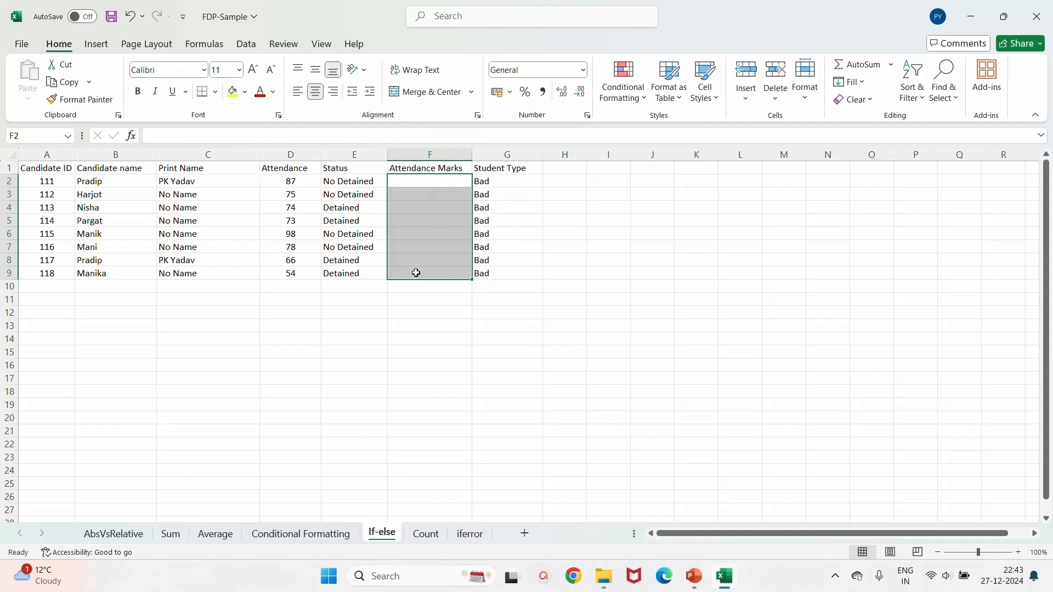
click(424, 182)
text(=)
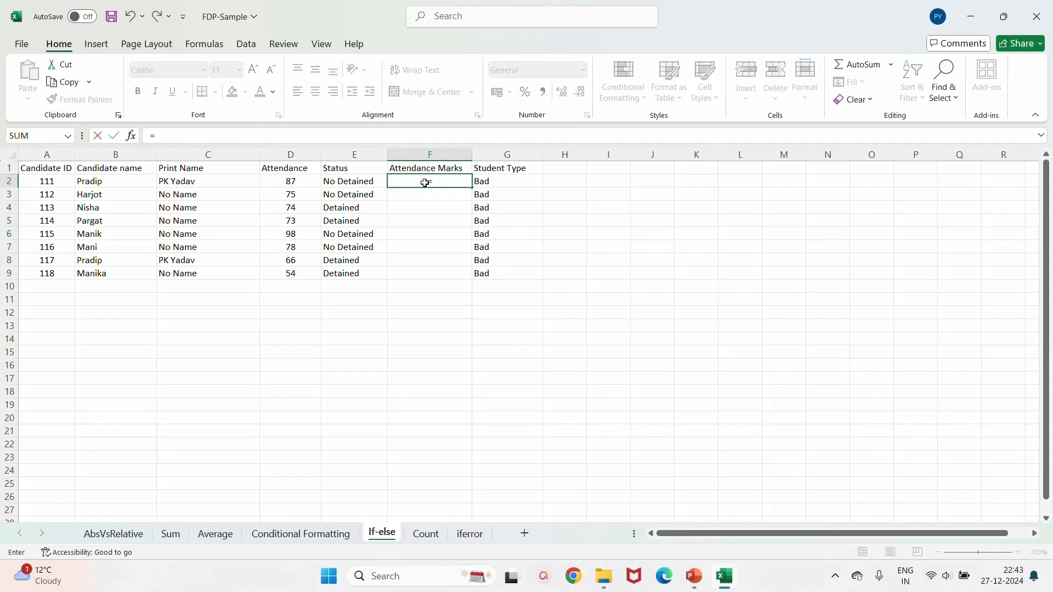
text(if)
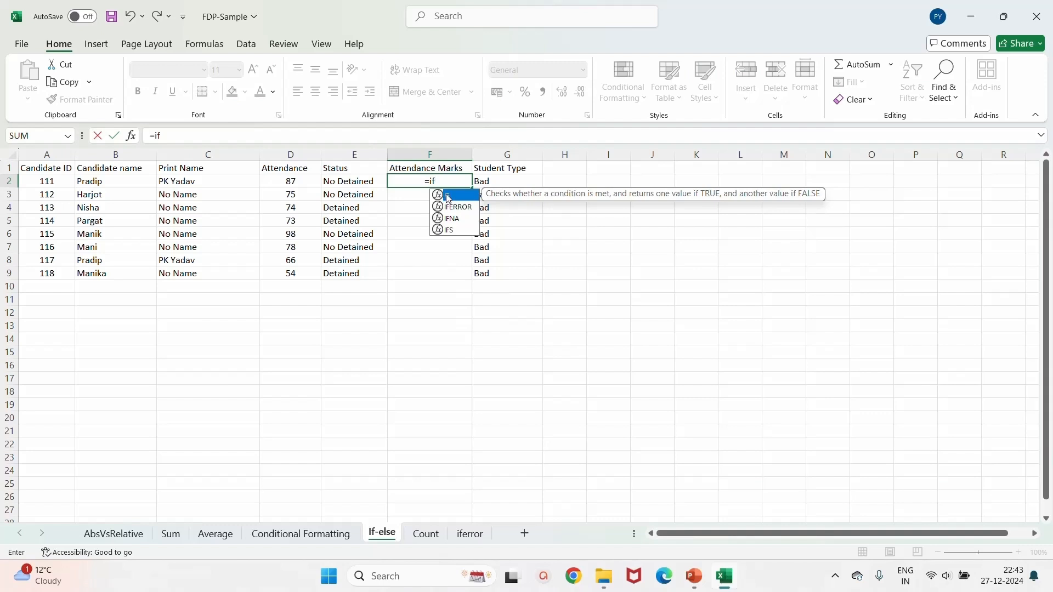
double_click(445, 196)
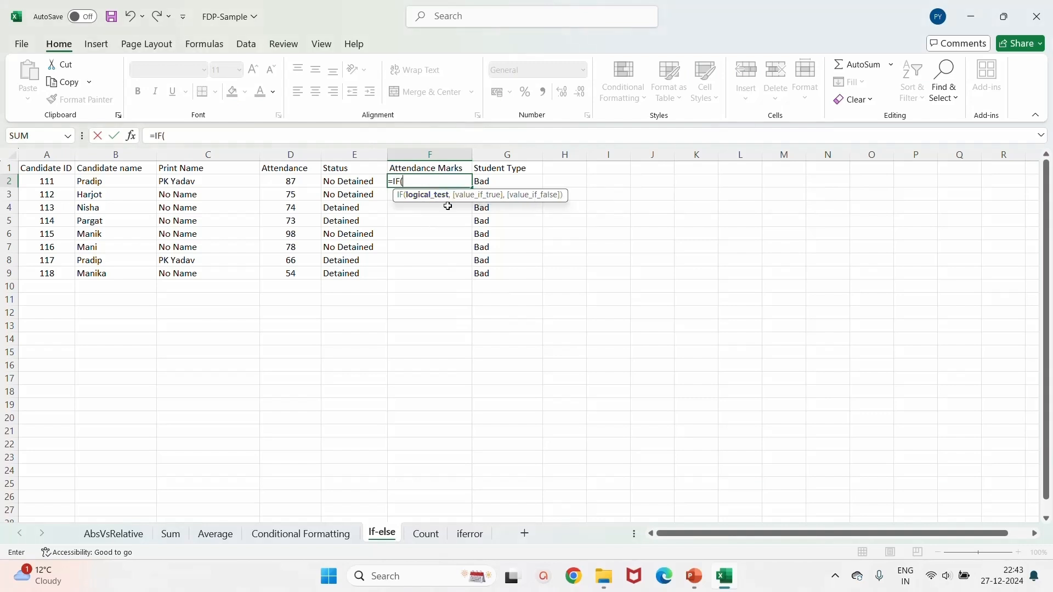
click(292, 187)
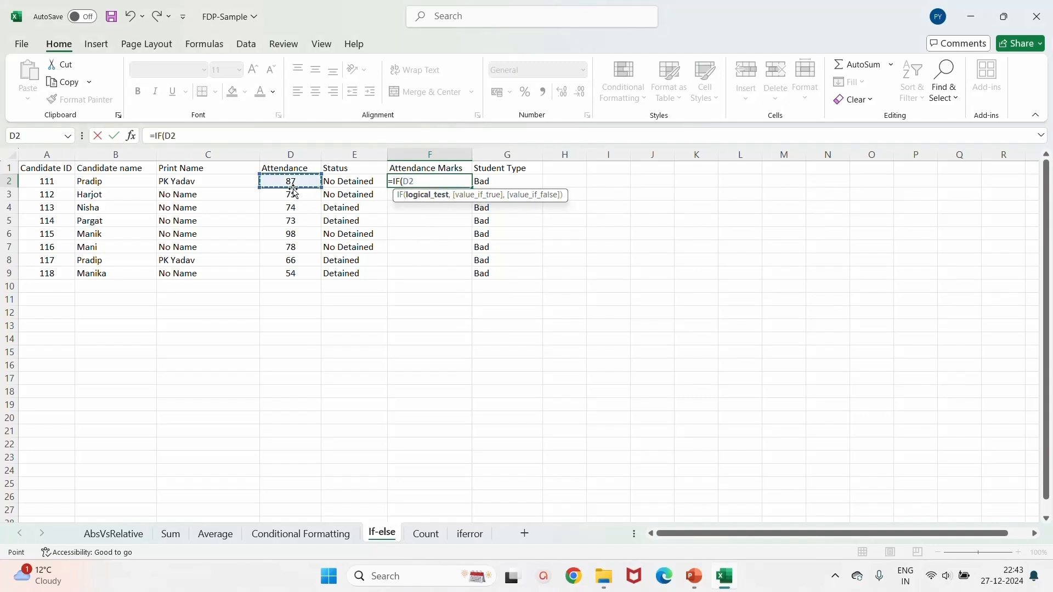
text(>90,)
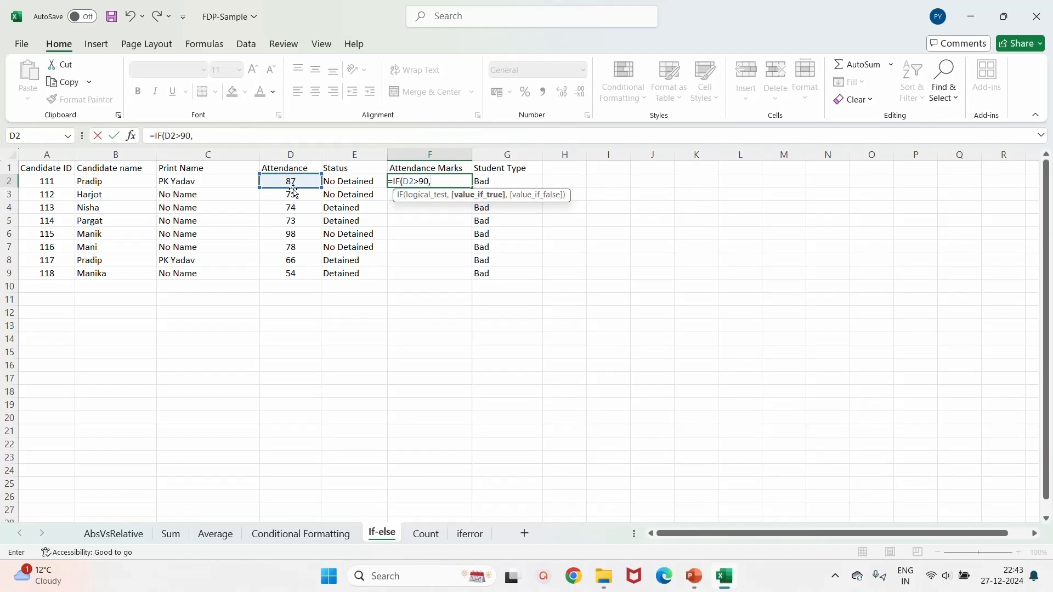
text("5",)
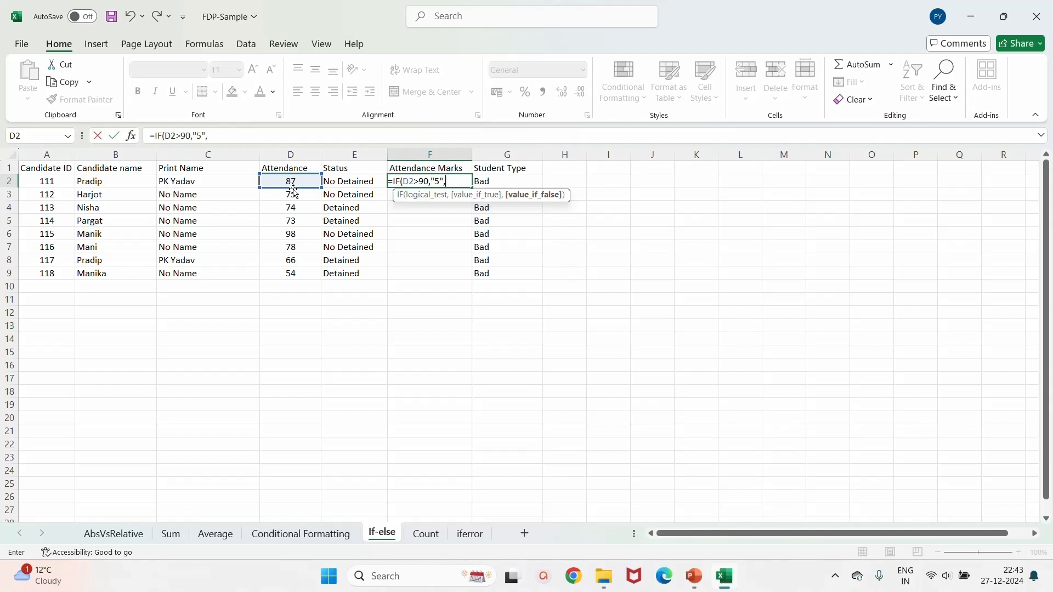
text(if()
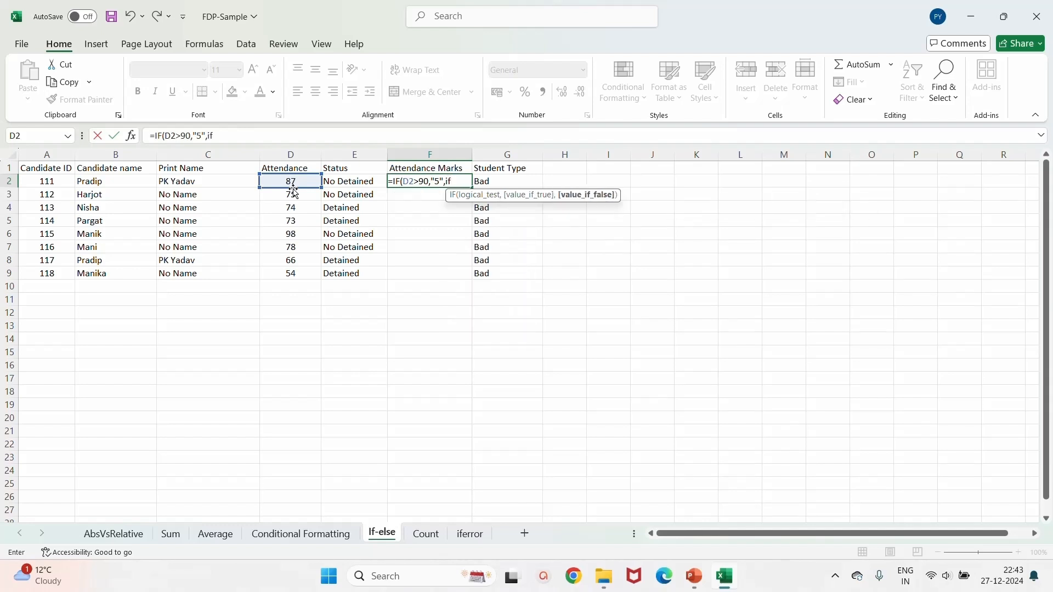
click(293, 183)
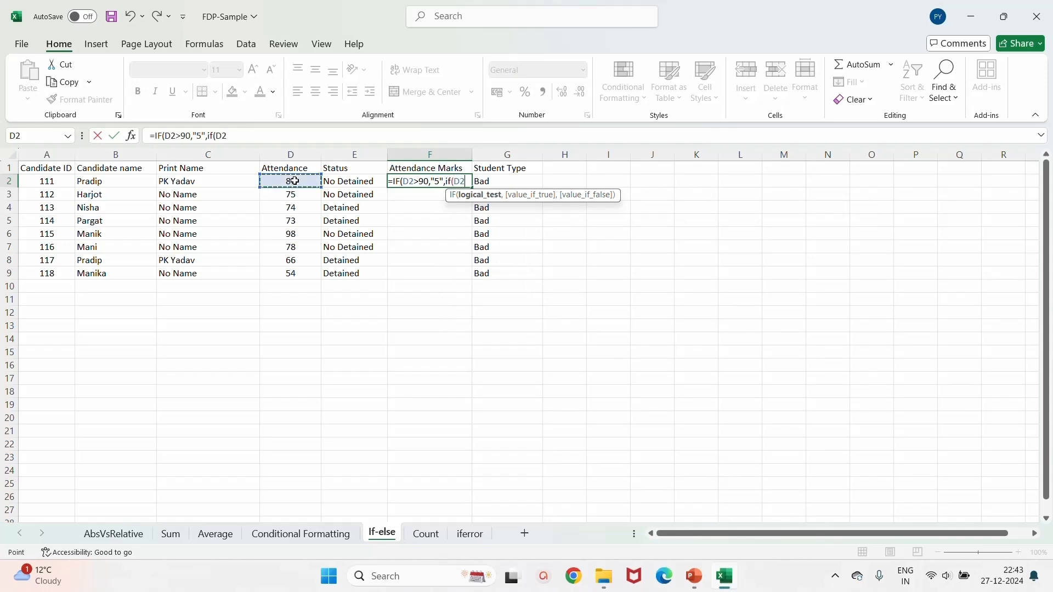
text(>)
text(8)
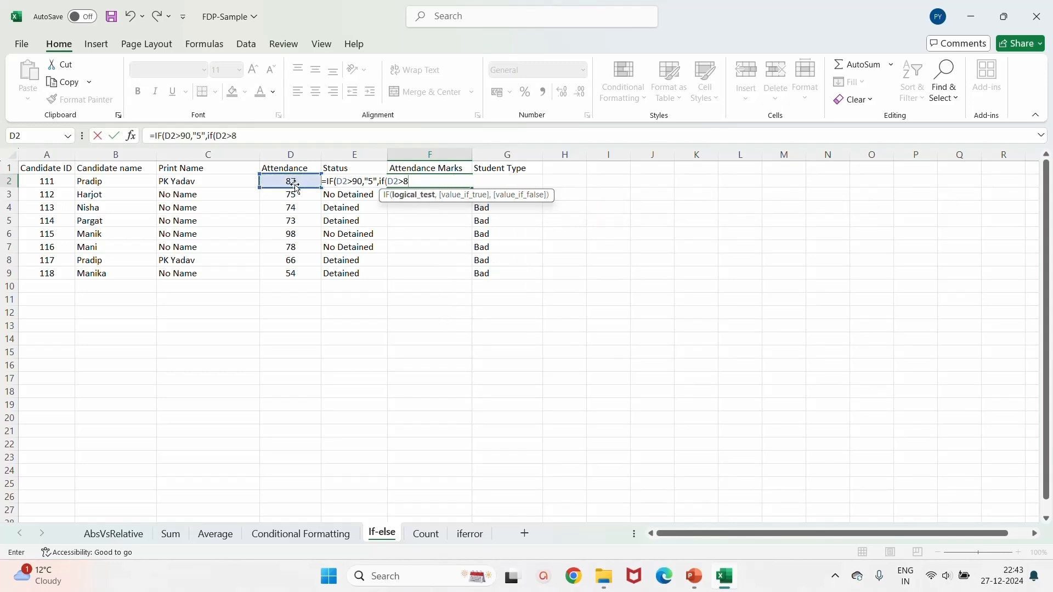
text(5,"4)
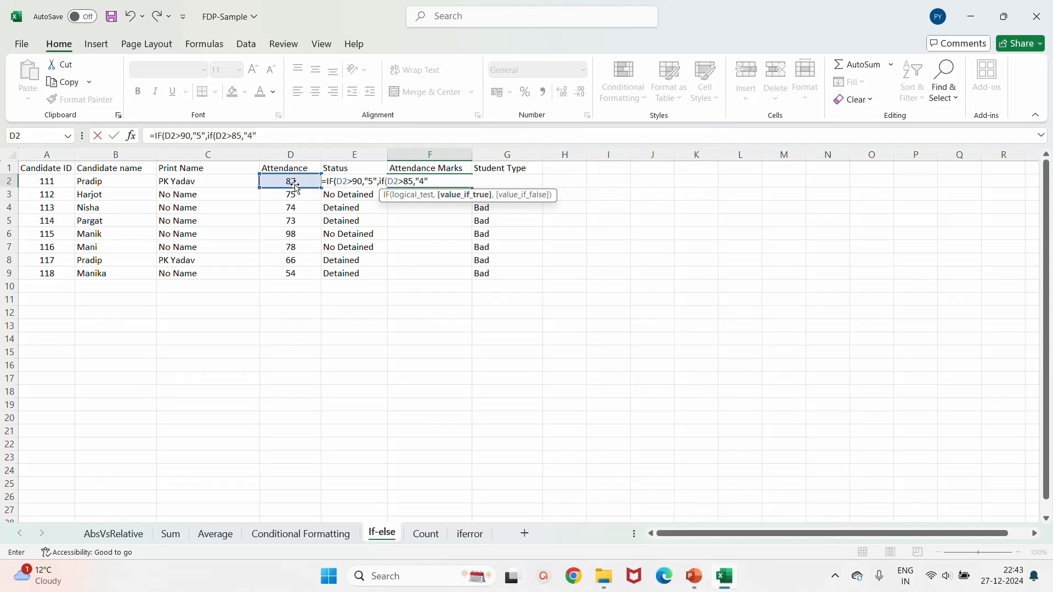
text(",)
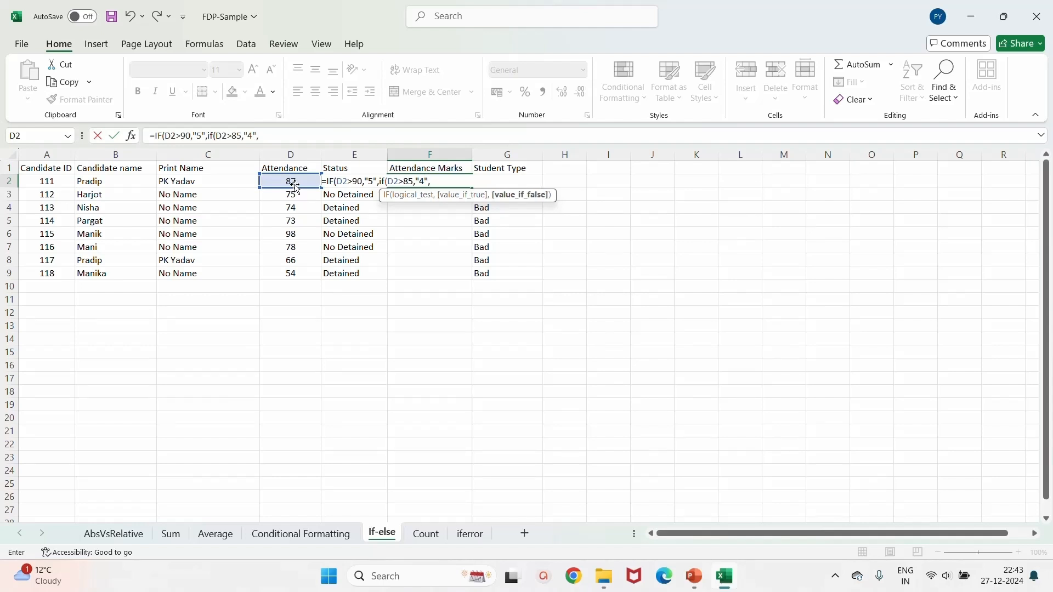
text(if)
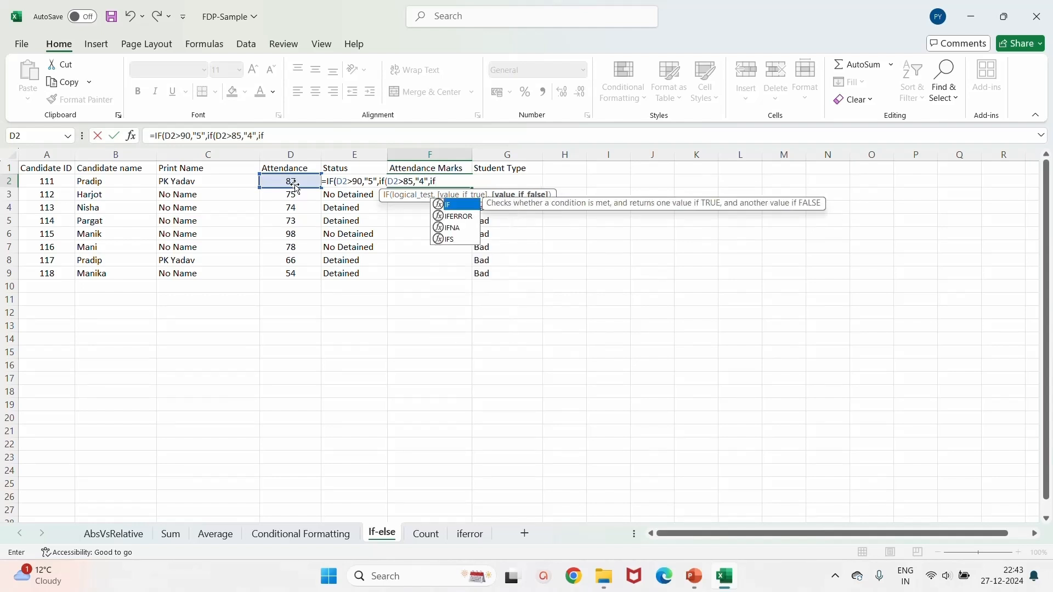
text(()
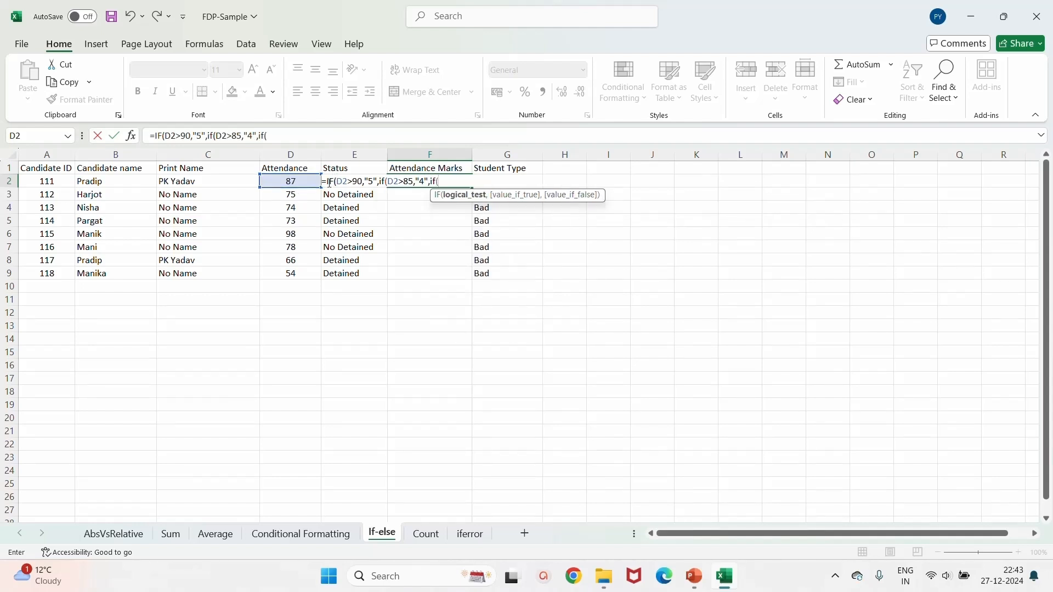
click(300, 183)
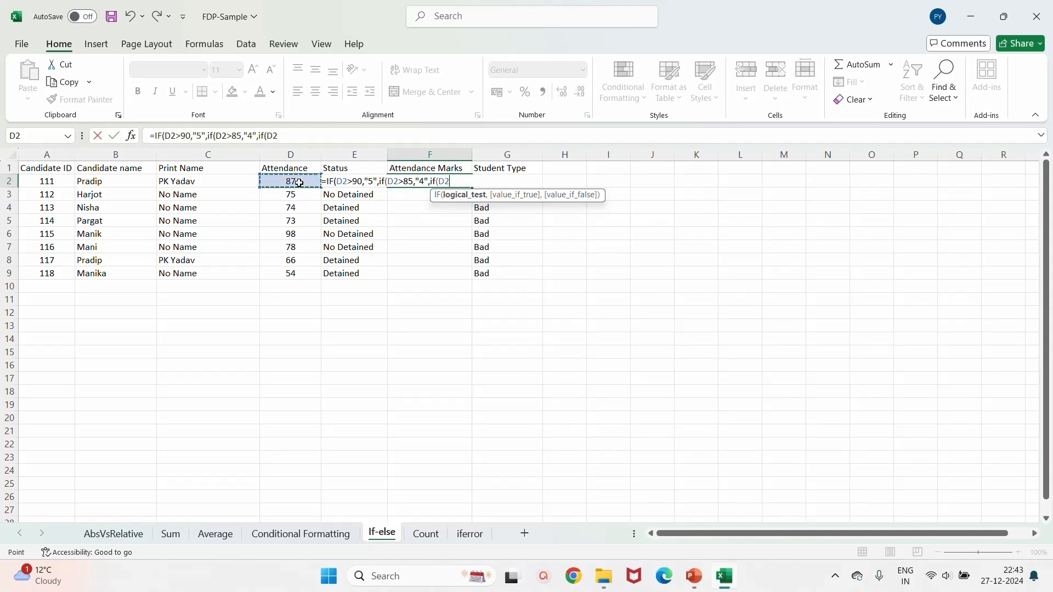
text(>80,)
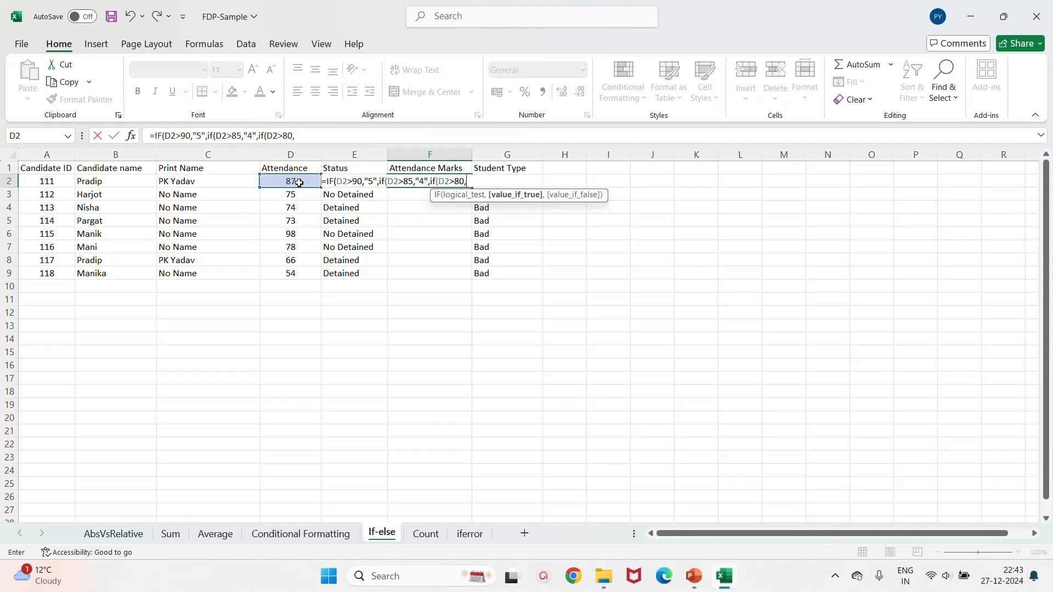
text("3)
key(Return)
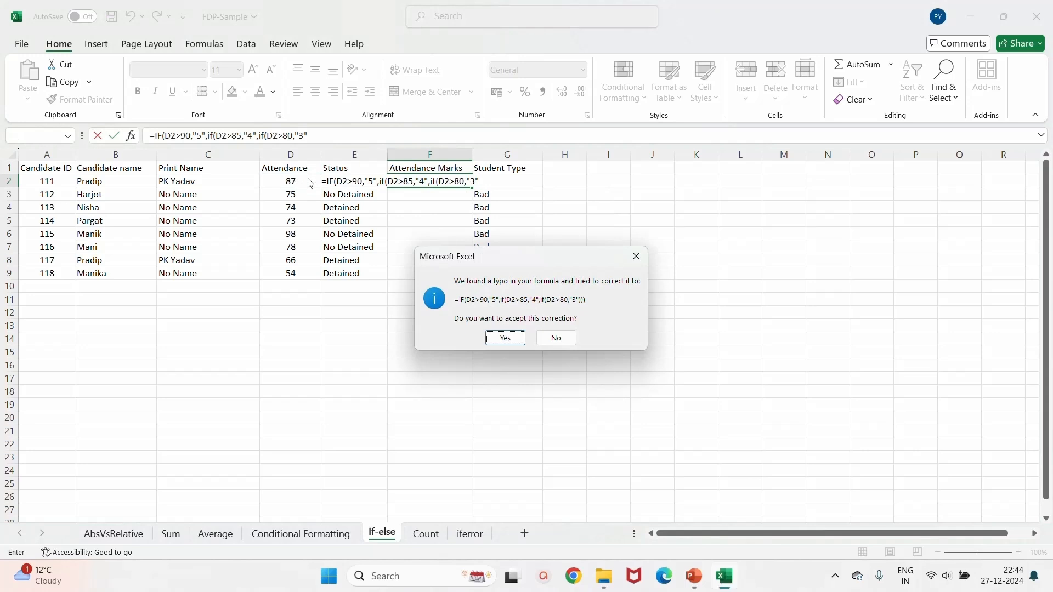
click(504, 337)
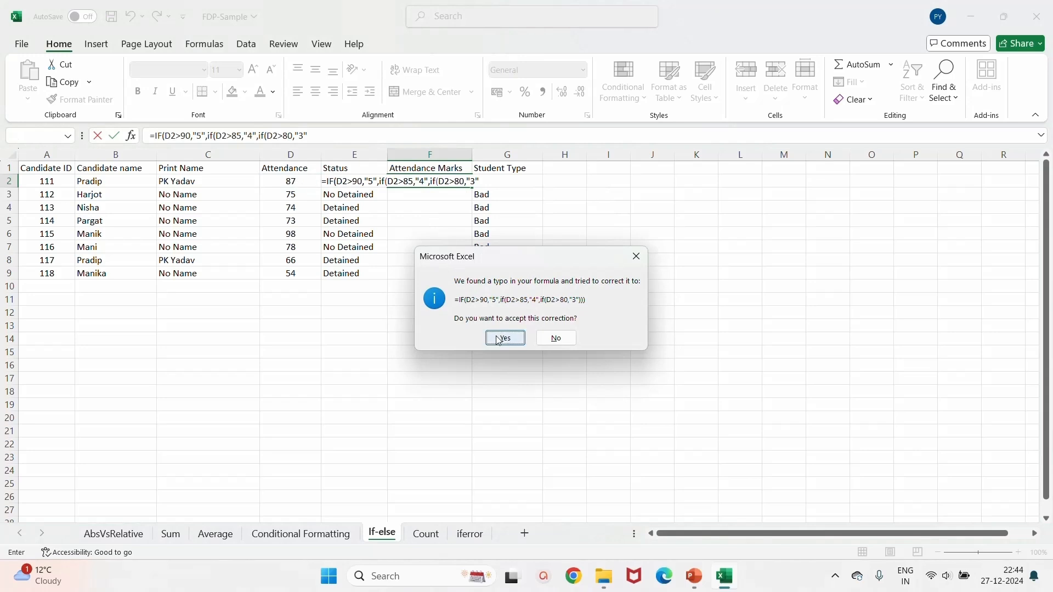
Add the "0" fallback to F2's nested IF and fill it down to F9.
click(449, 182)
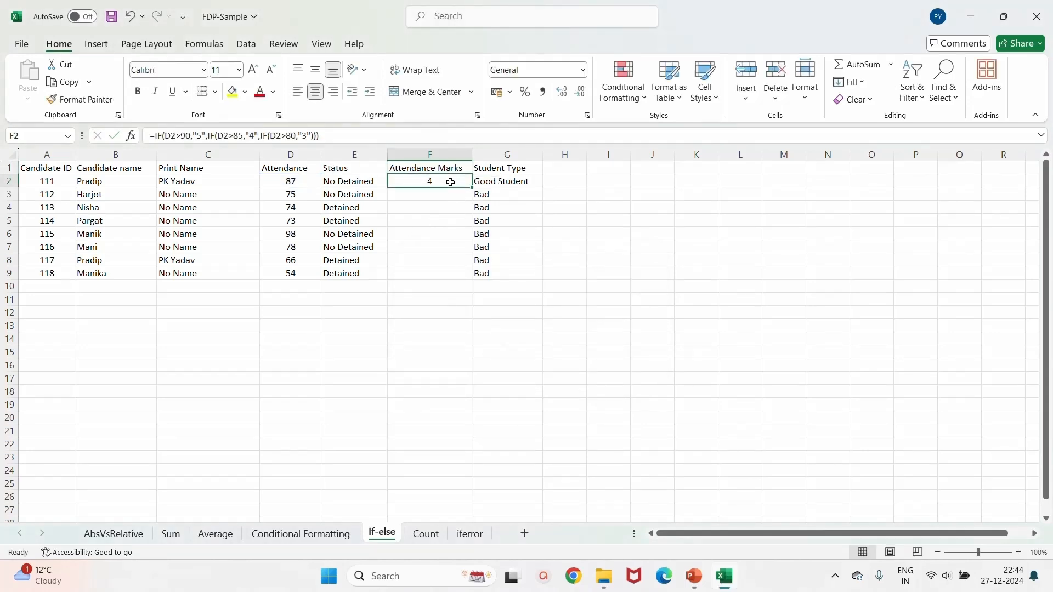
click(322, 137)
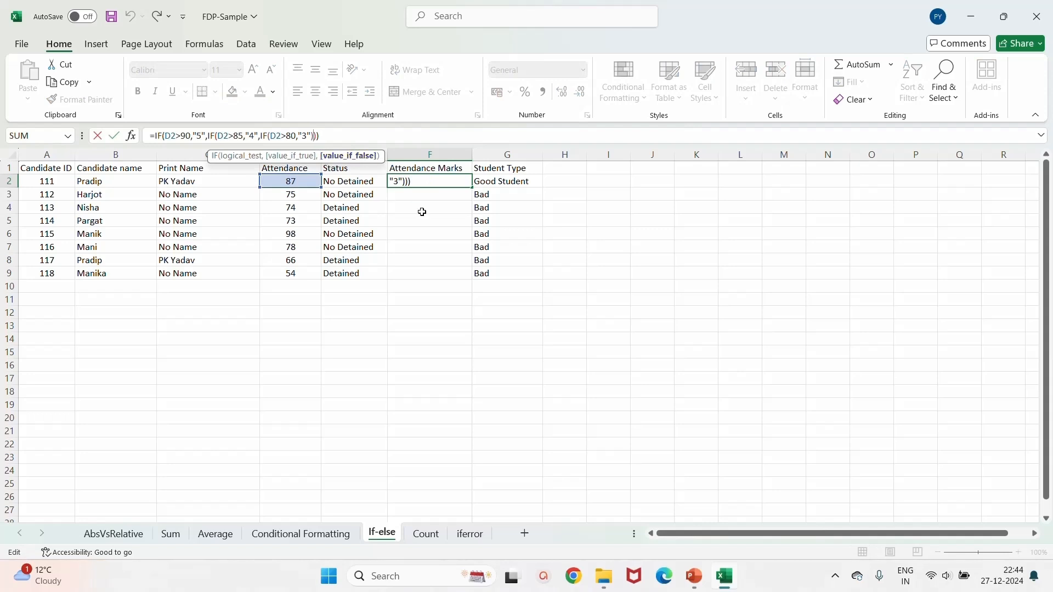
click(311, 136)
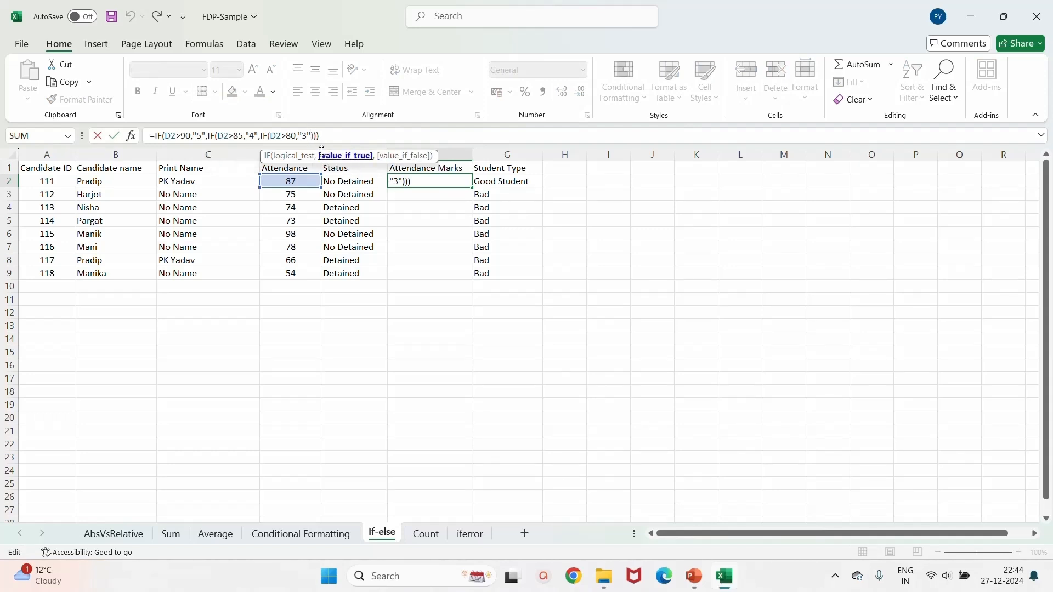
text(,)
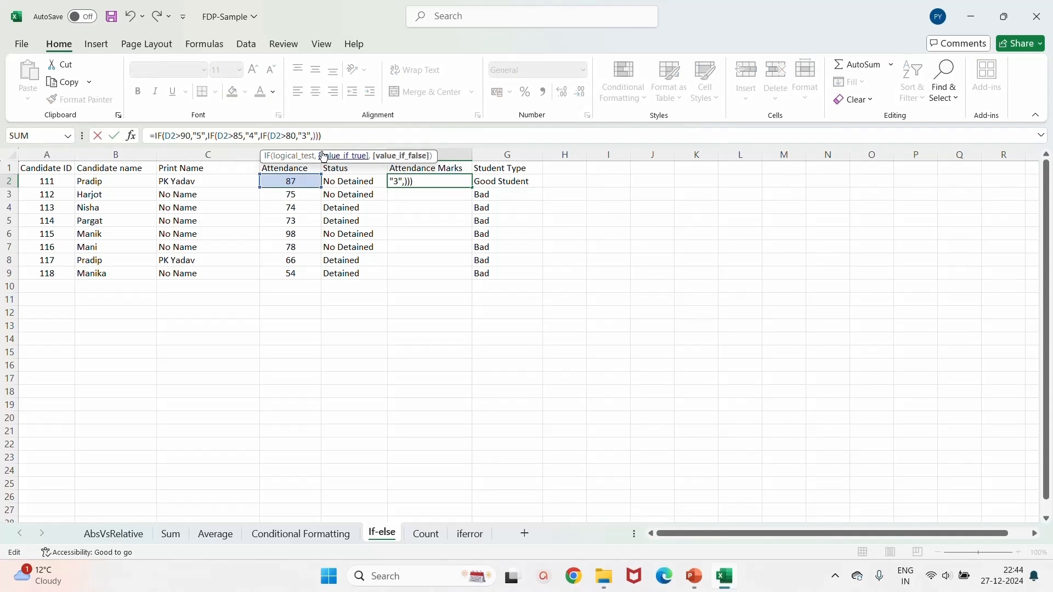
text("0"")
key(Return)
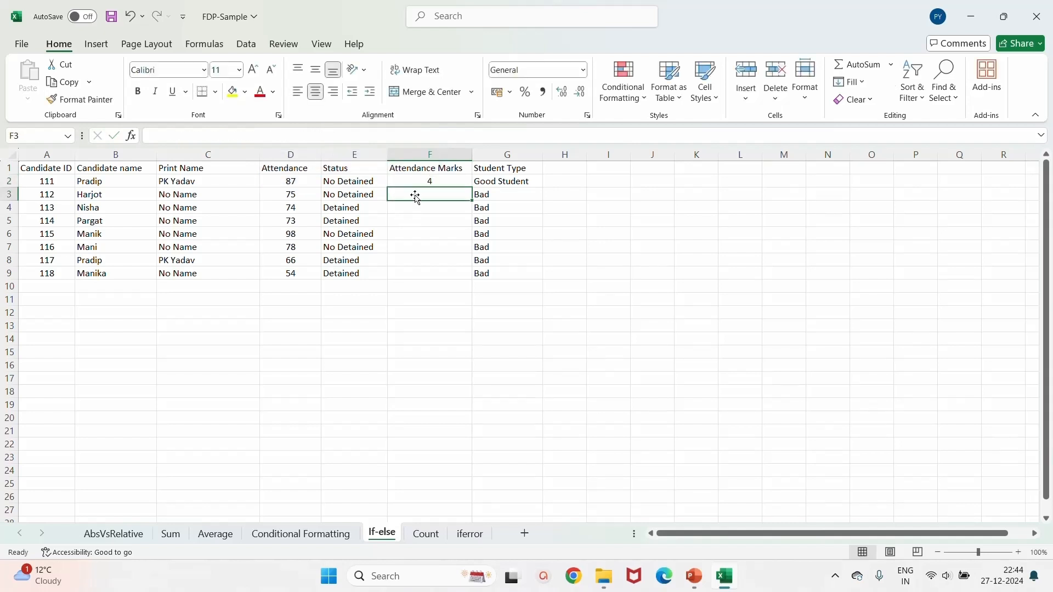
click(427, 184)
drag(472, 187, 457, 279)
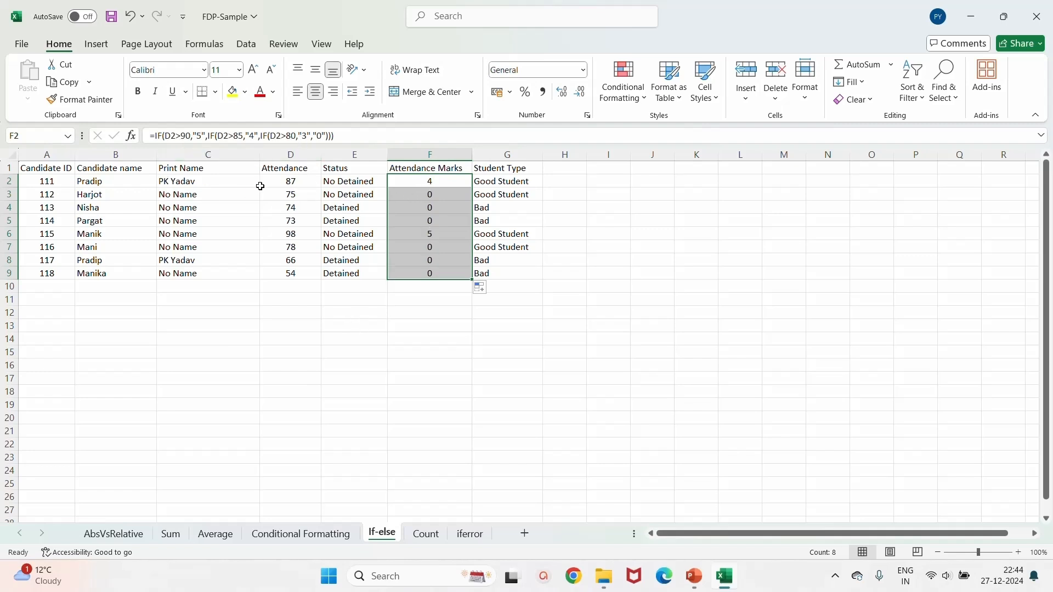
click(205, 188)
Review the Status, marks and =IF(AND(E2="No Detained",F2>0),"Good Student","Bad") formulas in rows 2, 3 and 7.
click(354, 184)
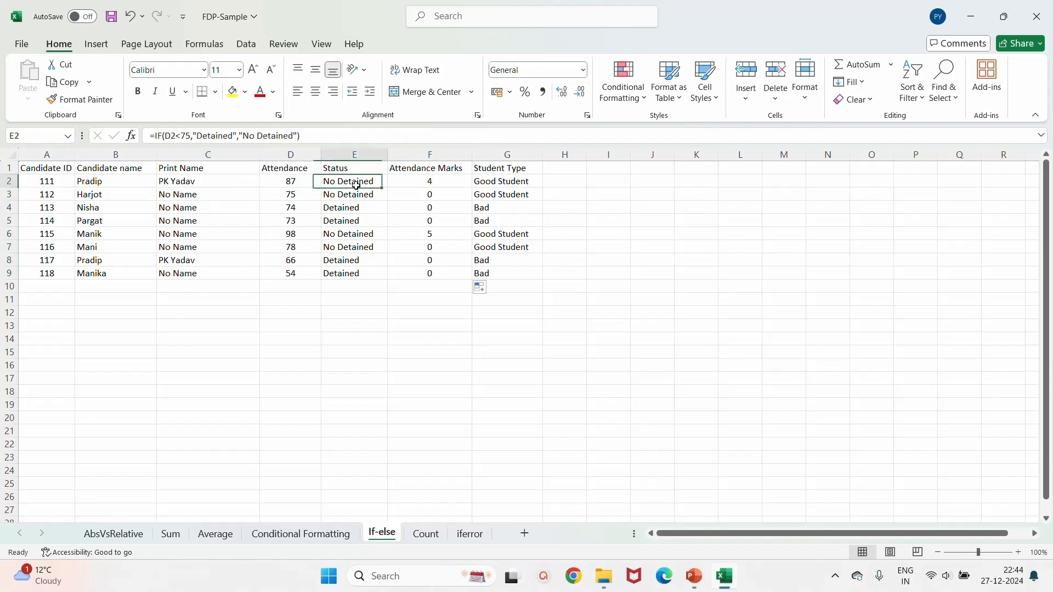
click(416, 183)
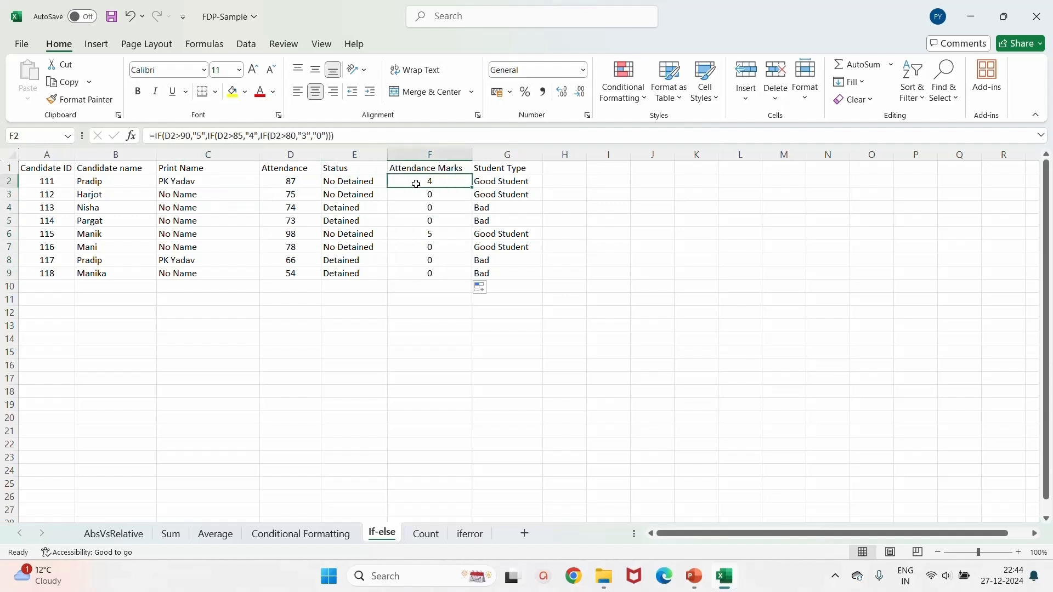
click(482, 182)
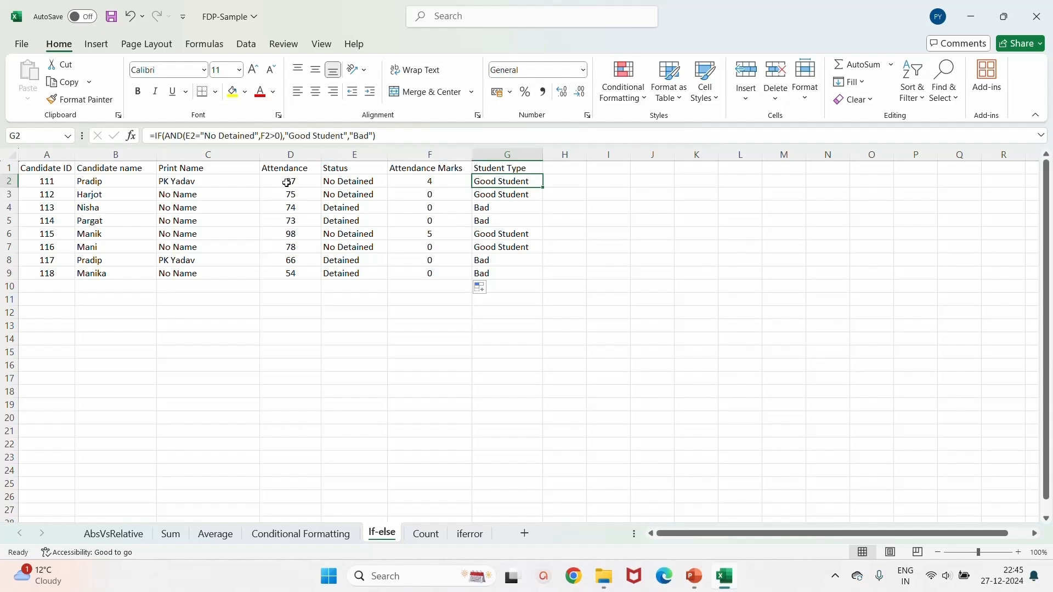
click(350, 183)
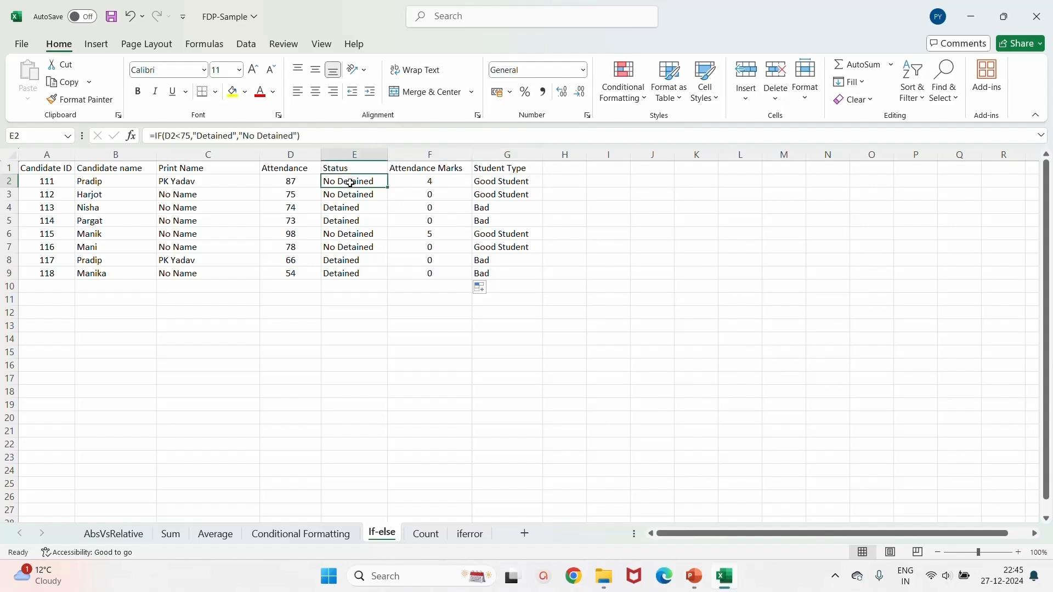
click(434, 182)
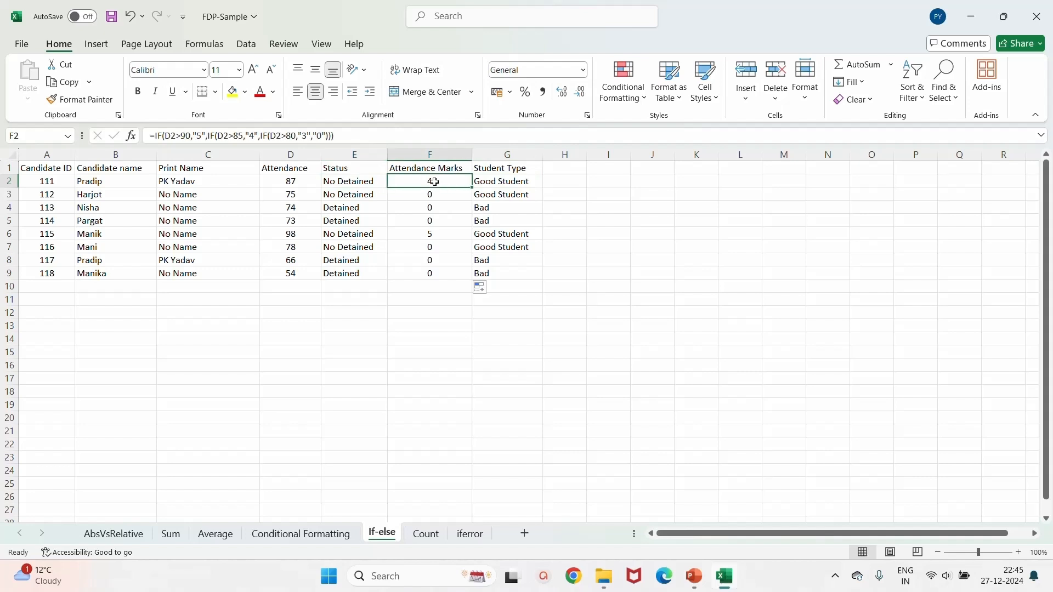
click(488, 184)
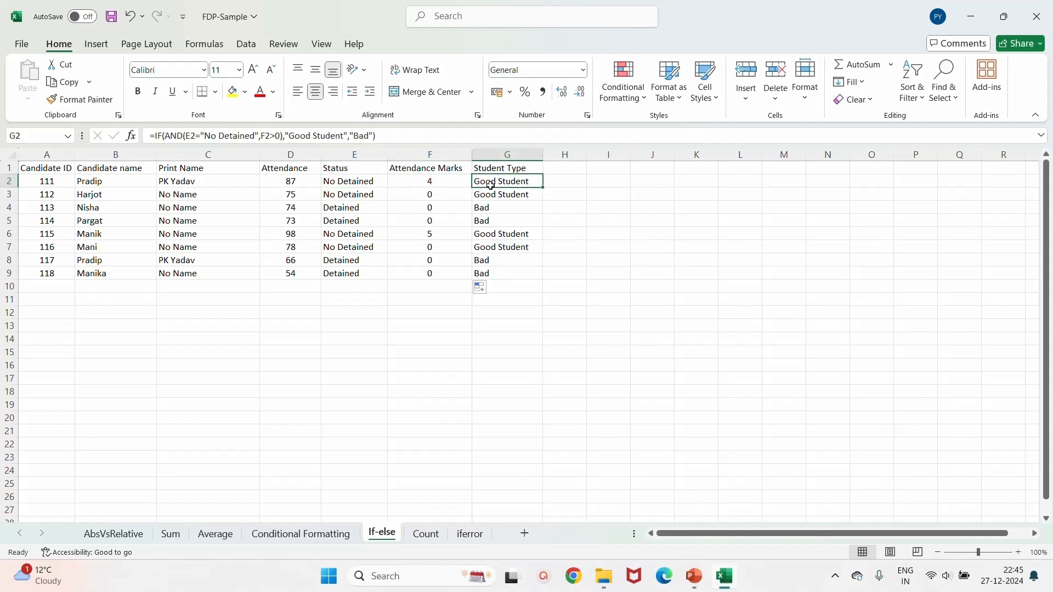
click(292, 196)
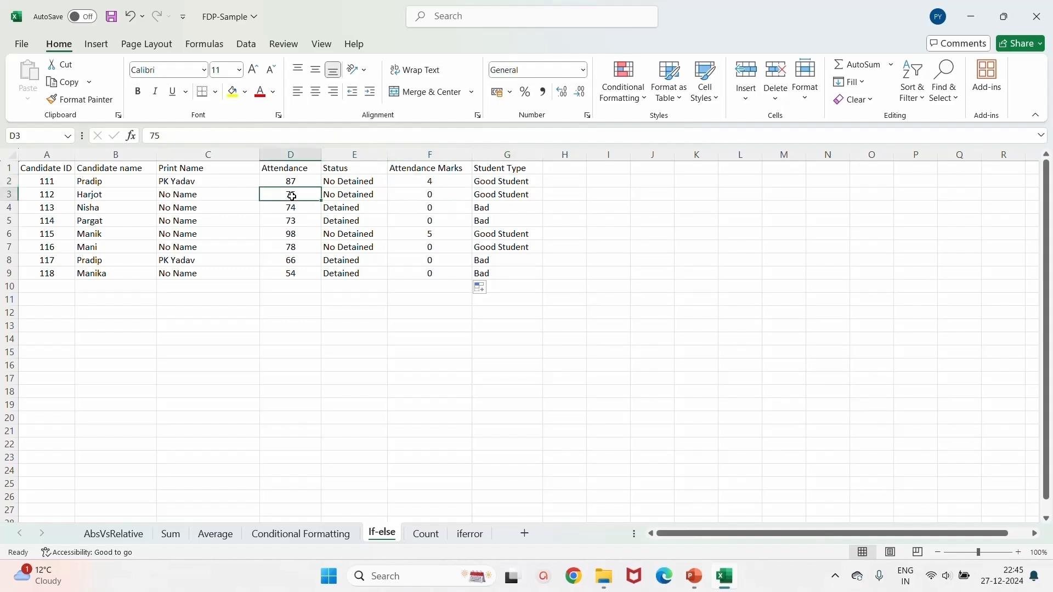
click(347, 196)
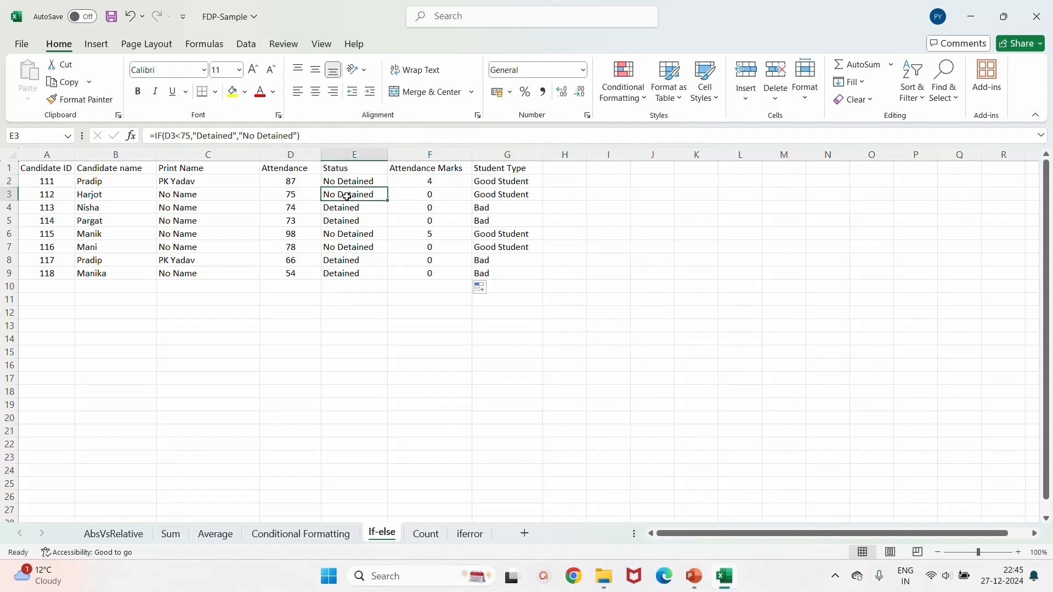
click(414, 197)
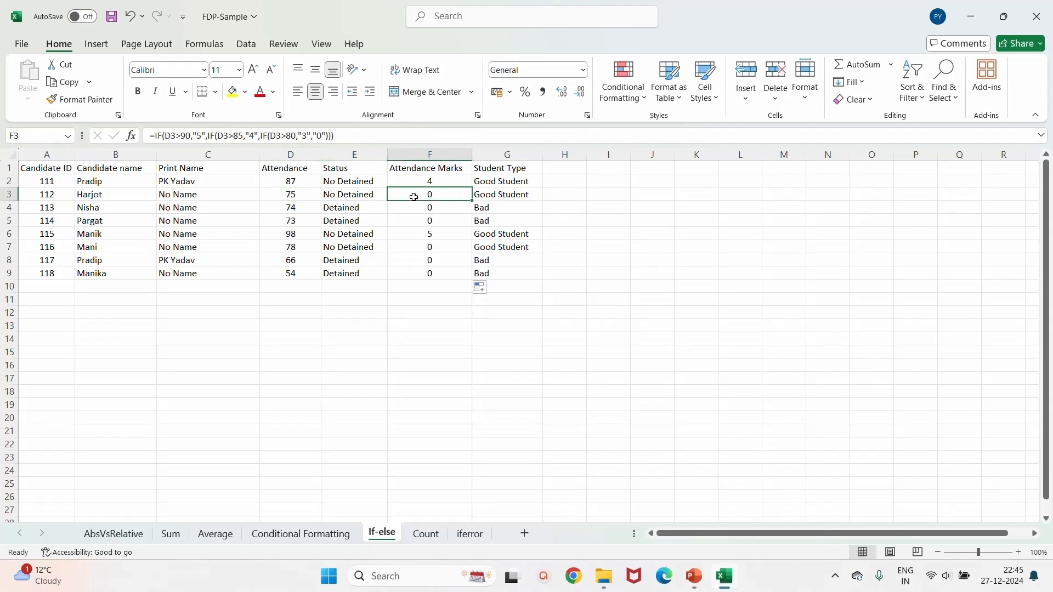
click(425, 183)
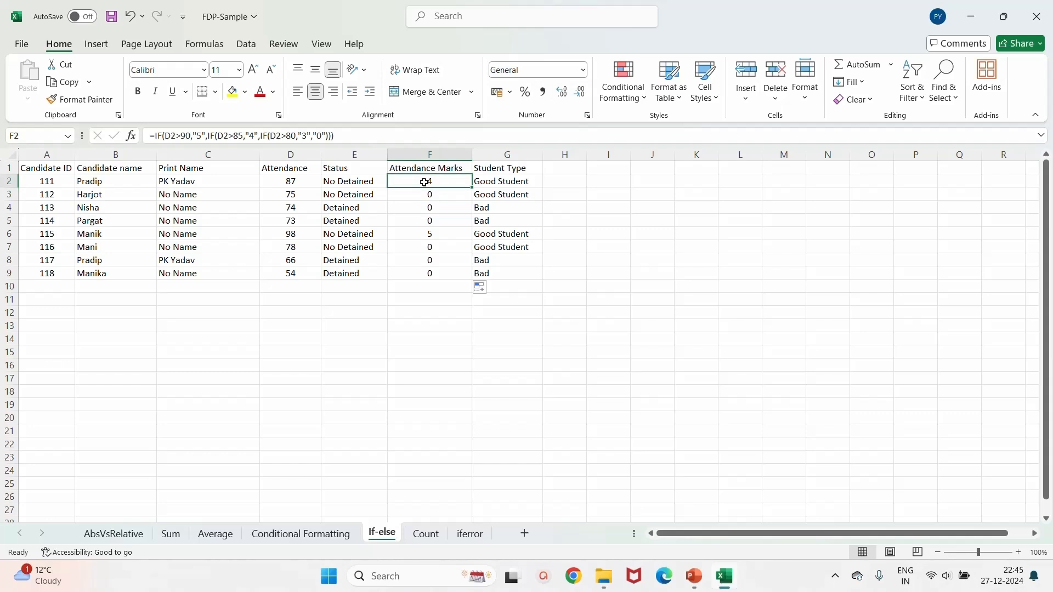
click(498, 182)
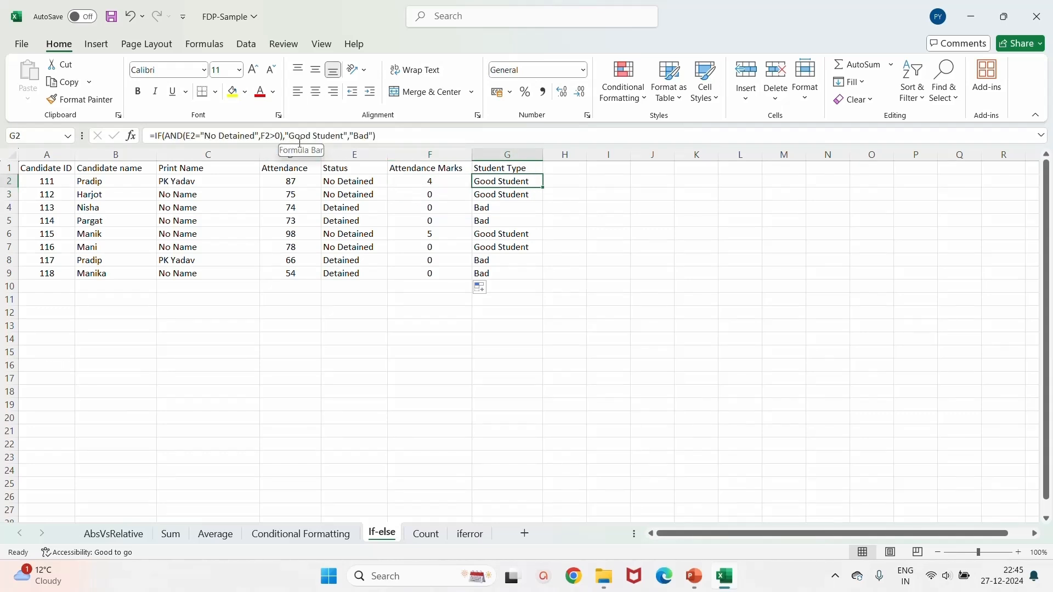
click(434, 195)
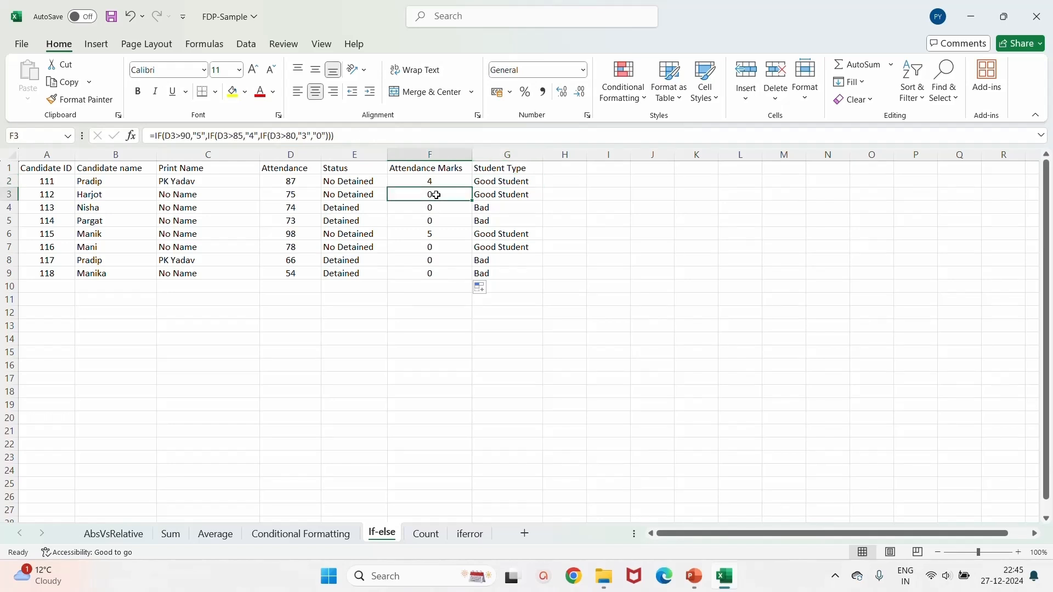
click(438, 250)
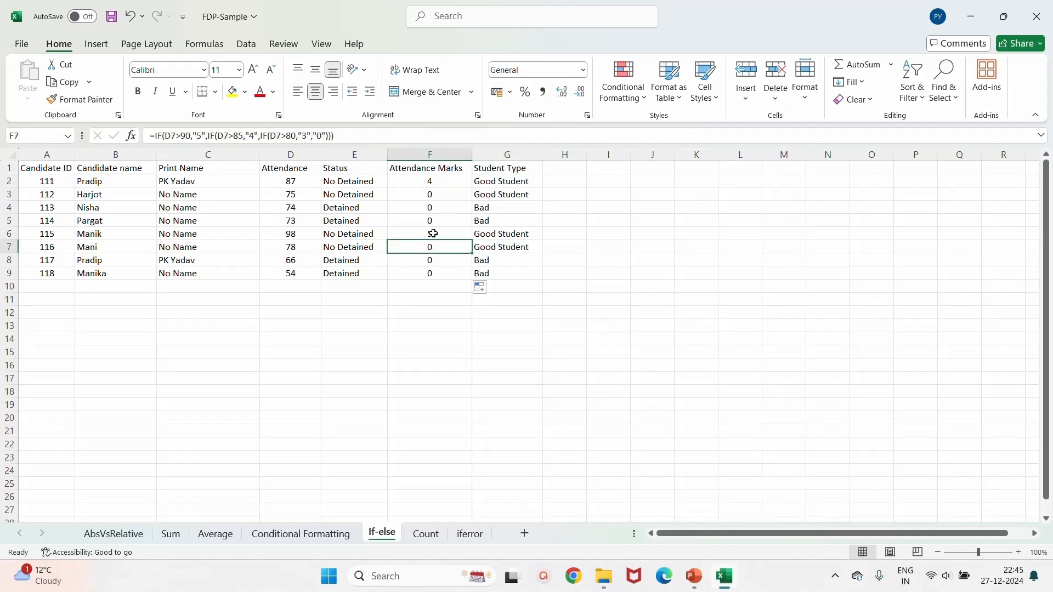
click(430, 234)
click(437, 250)
click(432, 183)
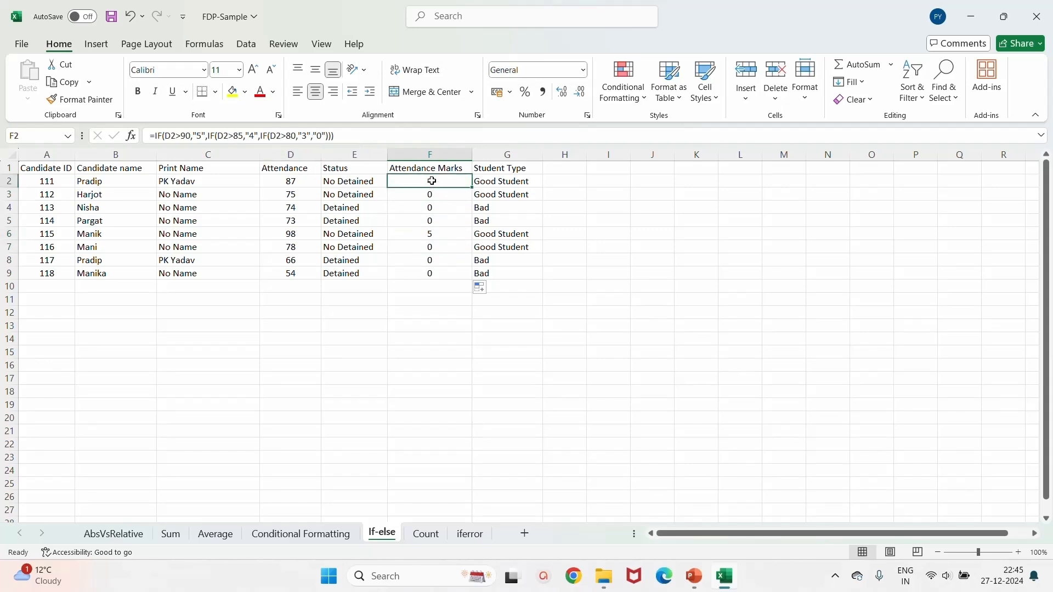
click(475, 181)
Change G2's marks test to F2>1 and fill the Student Type formula down to G9.
click(282, 137)
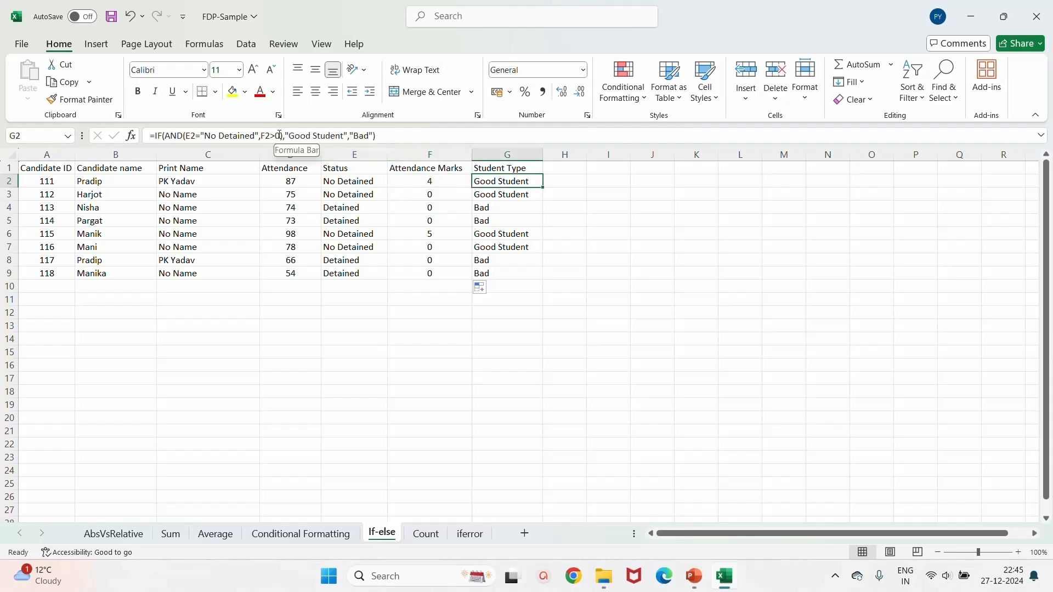
key(Delete)
text(1)
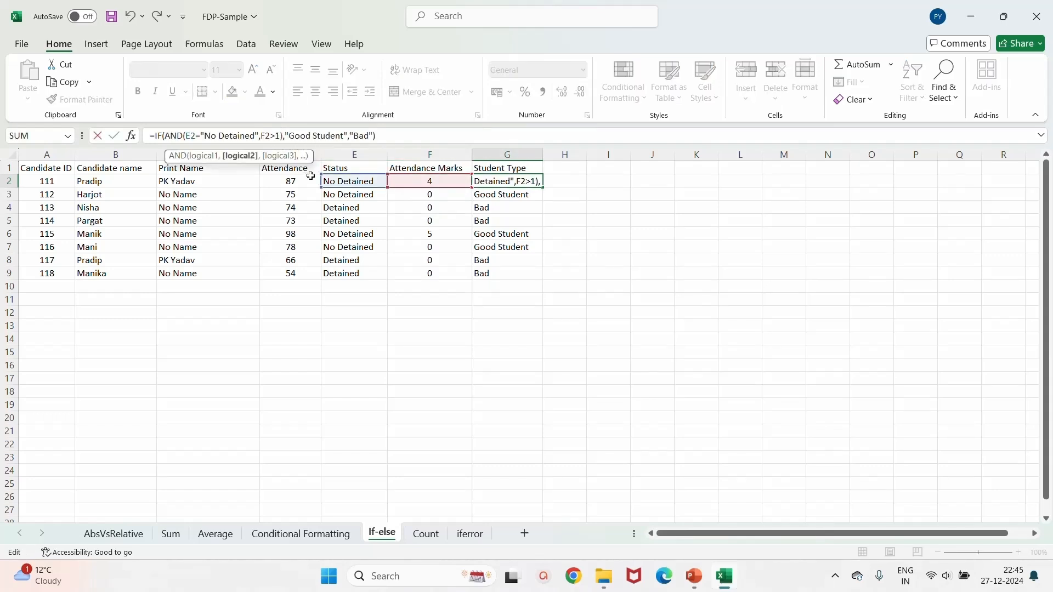
key(Return)
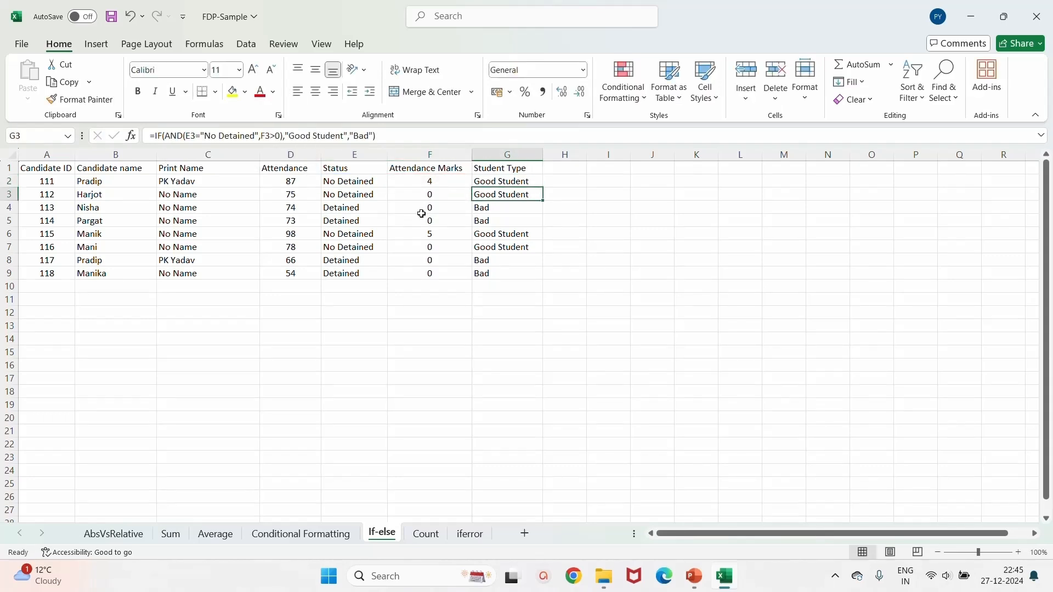
click(485, 182)
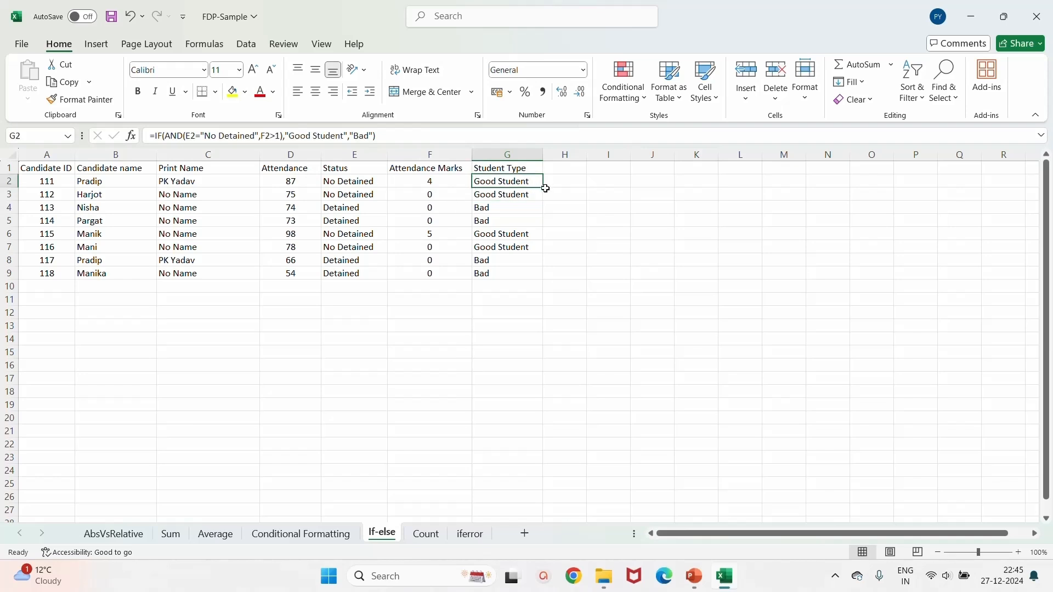
drag(543, 188, 516, 277)
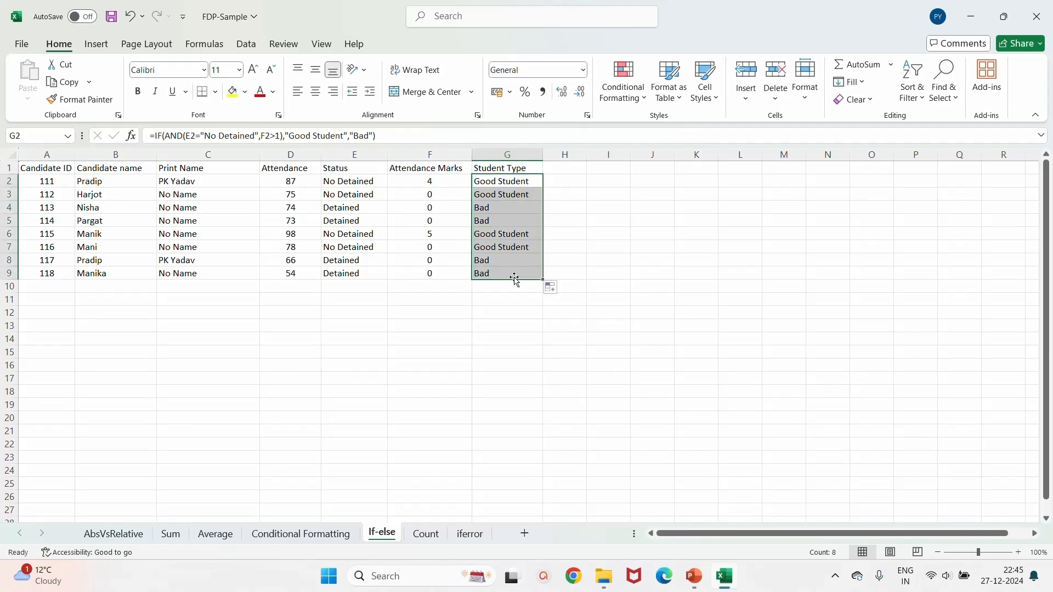
Check the refilled Student Type and attendance marks formulas in rows 2, 3 and 7.
click(492, 245)
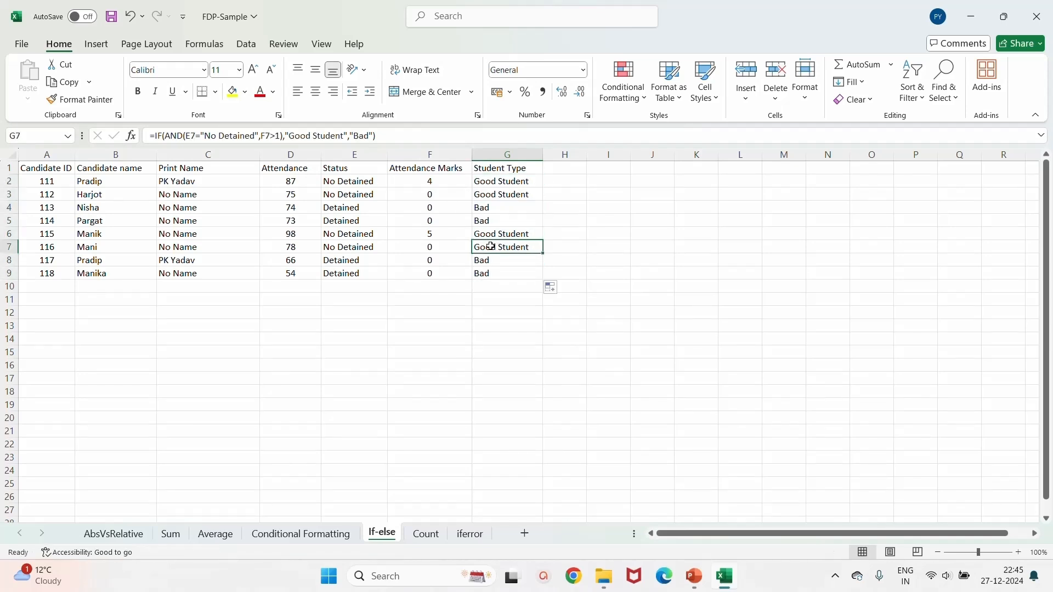
click(335, 248)
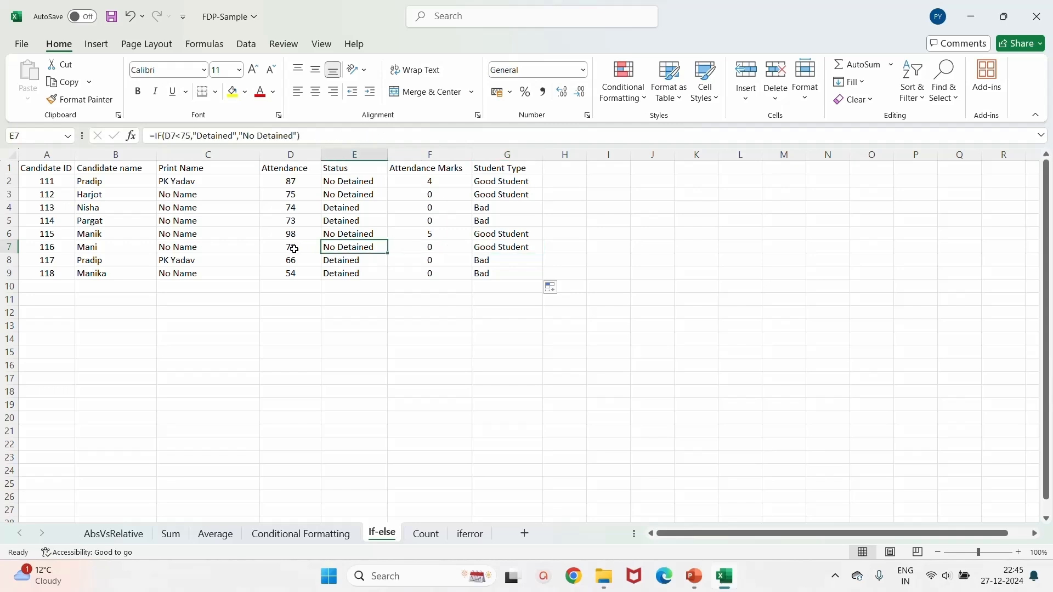
click(433, 248)
click(488, 249)
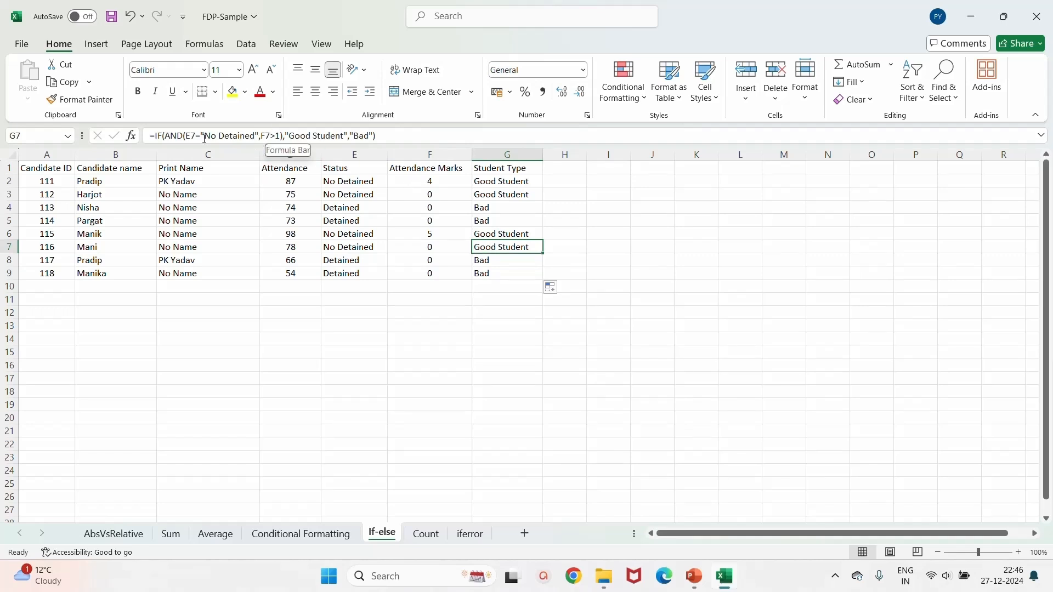
click(497, 183)
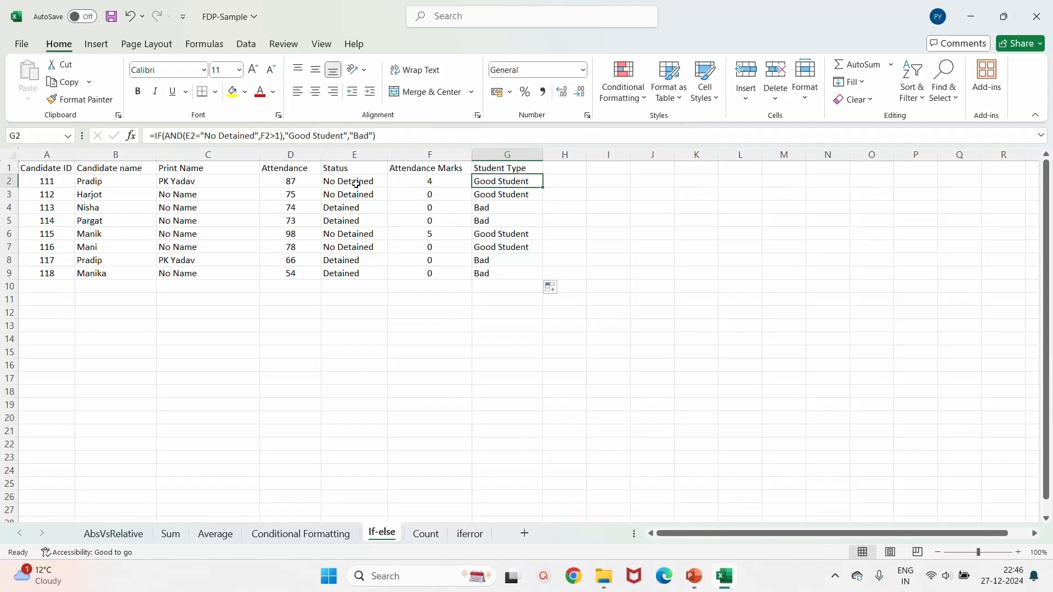
click(427, 182)
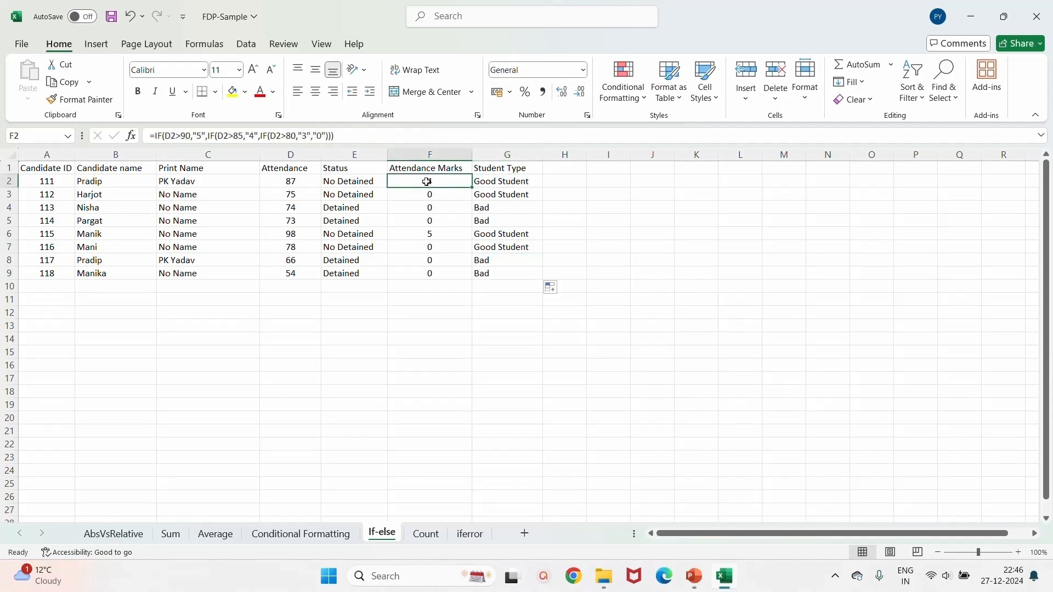
click(489, 184)
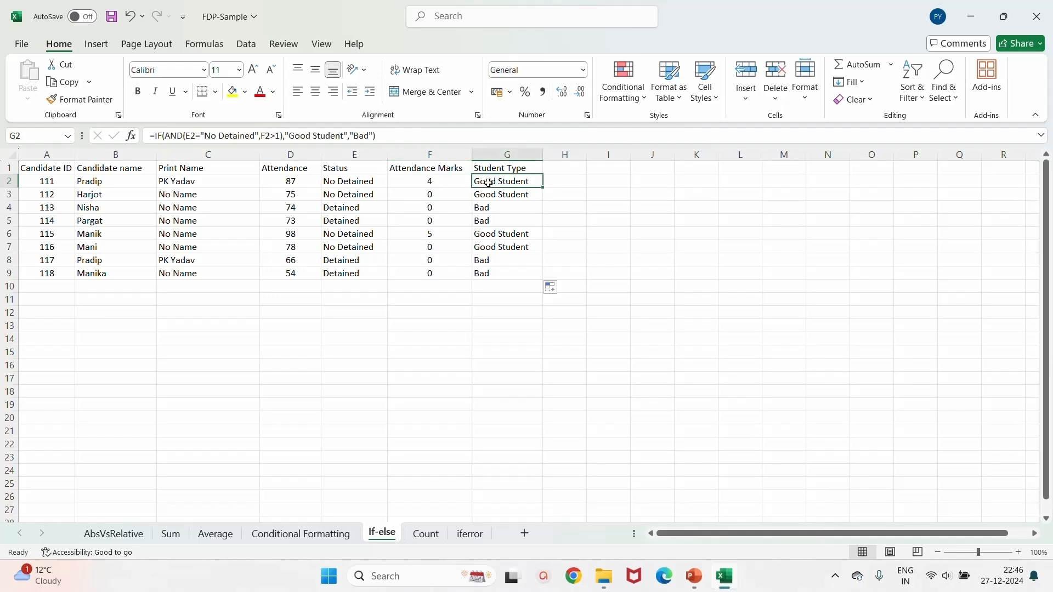
click(490, 195)
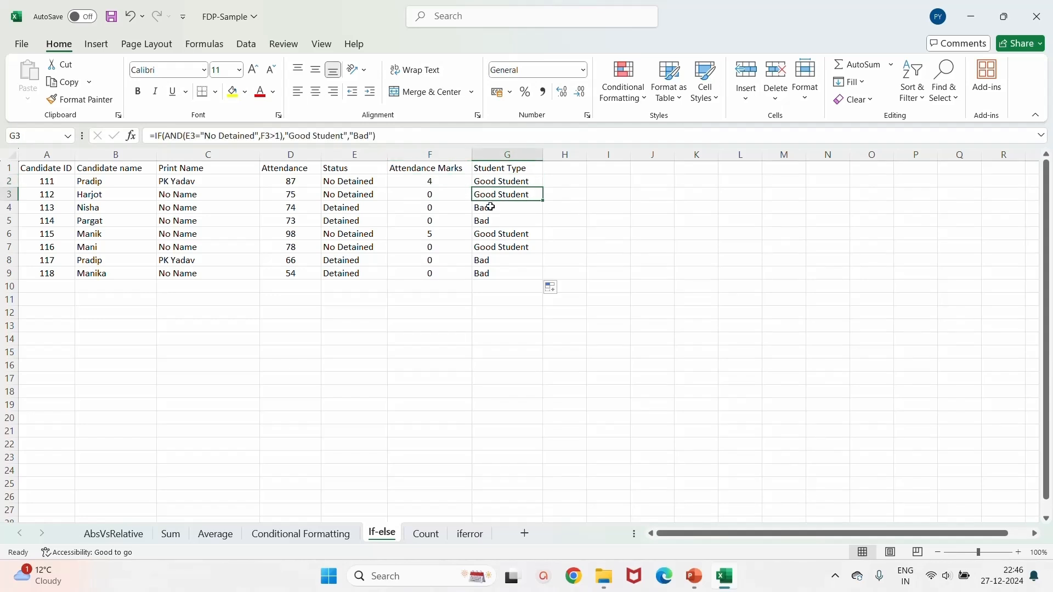
click(443, 196)
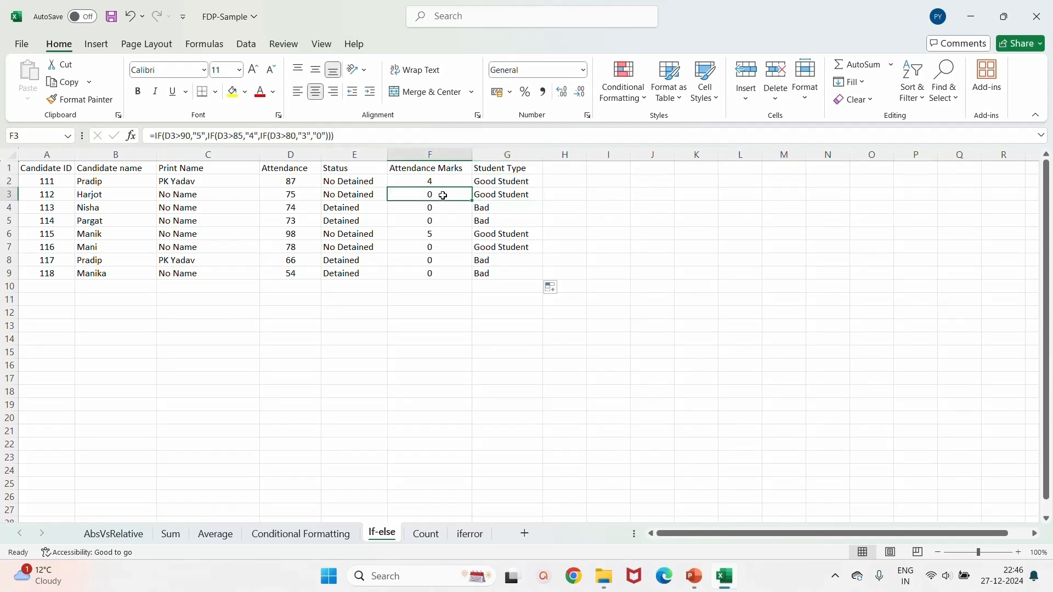
click(442, 206)
click(442, 183)
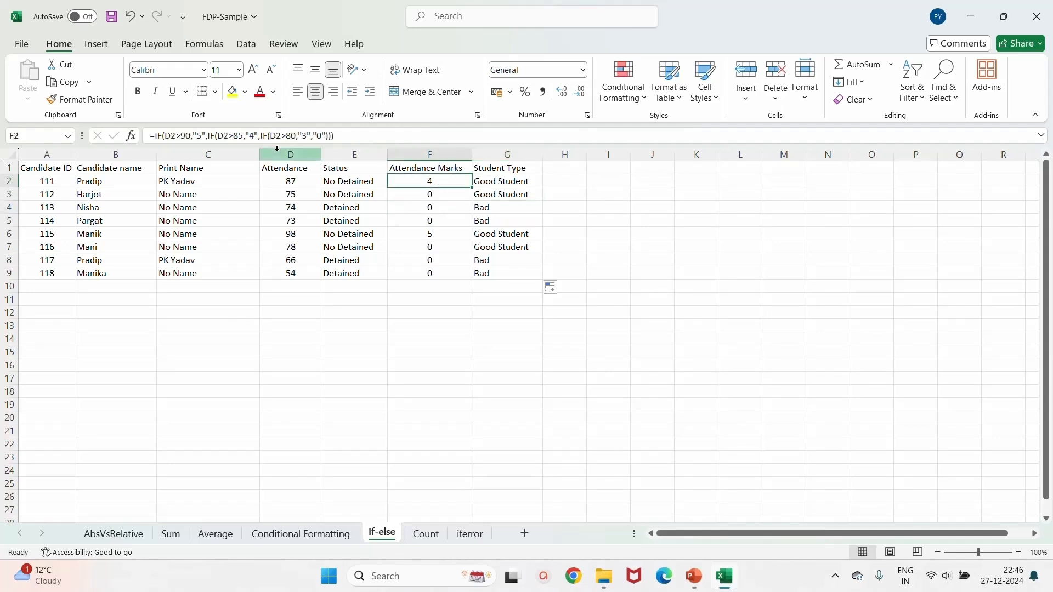
Append IF(D2>75,"1","0") as the last else in F2's formula and fill it down to F9.
click(312, 136)
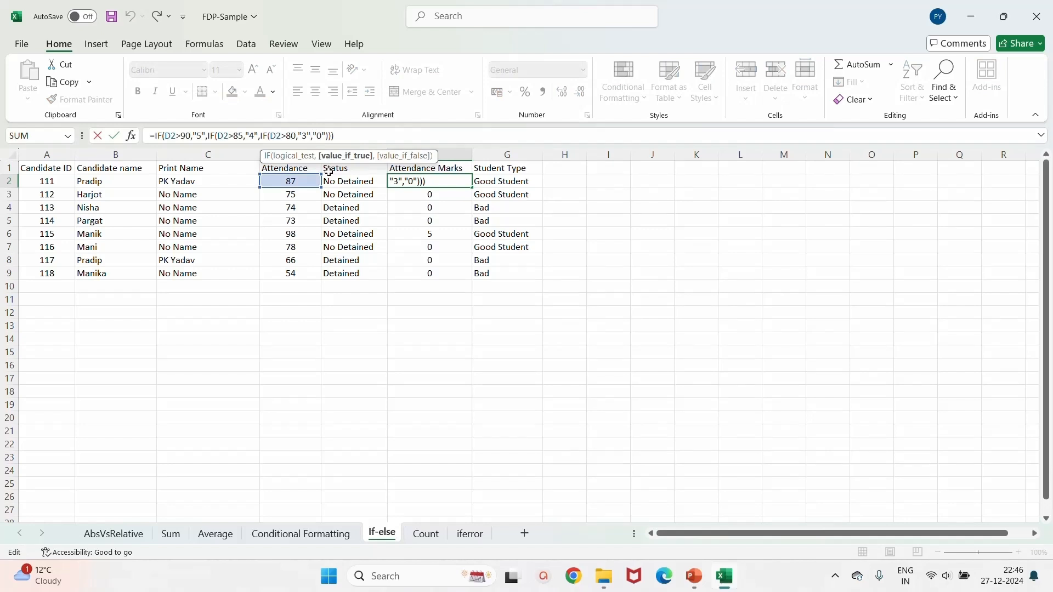
text(if)
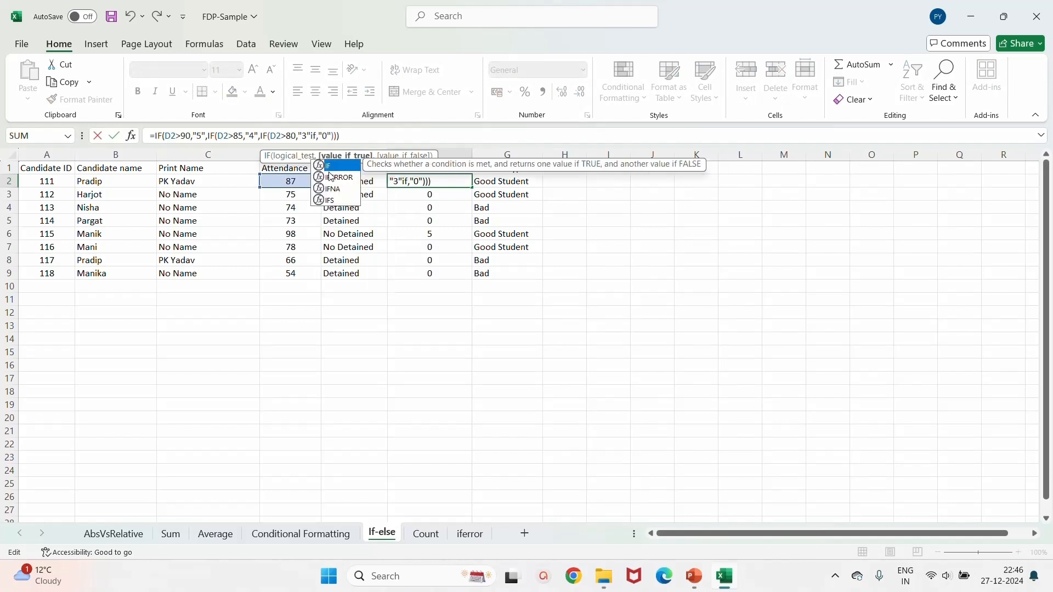
key(BackSpace)
key(BackSpace)
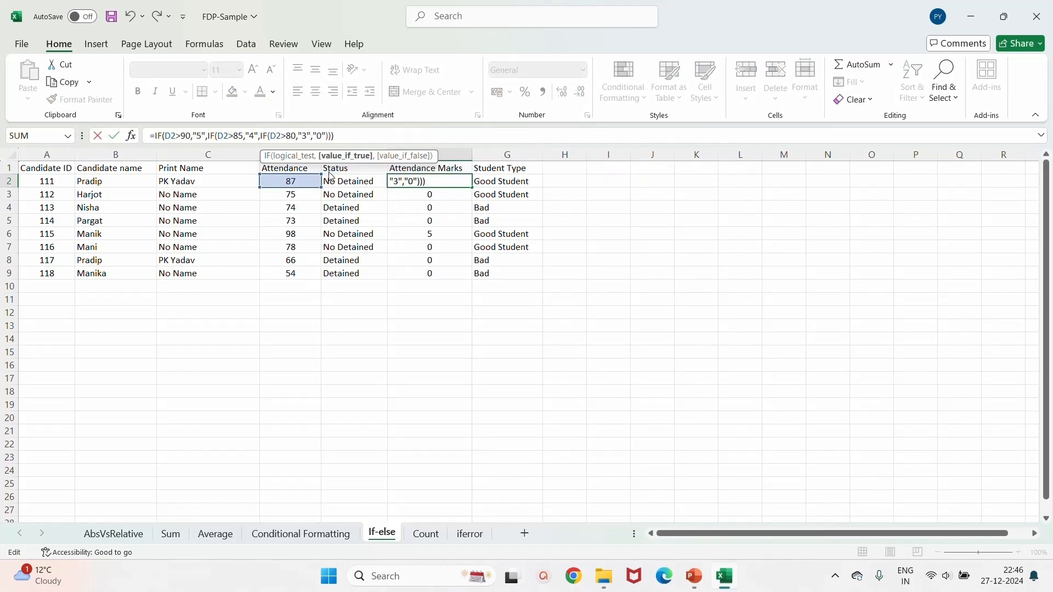
text(,if)
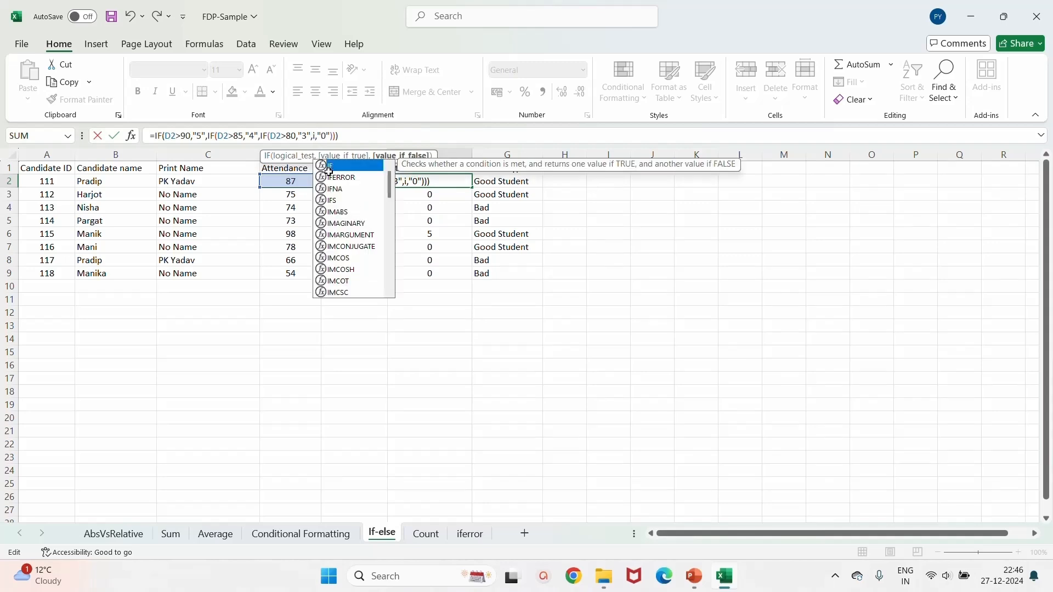
text(()
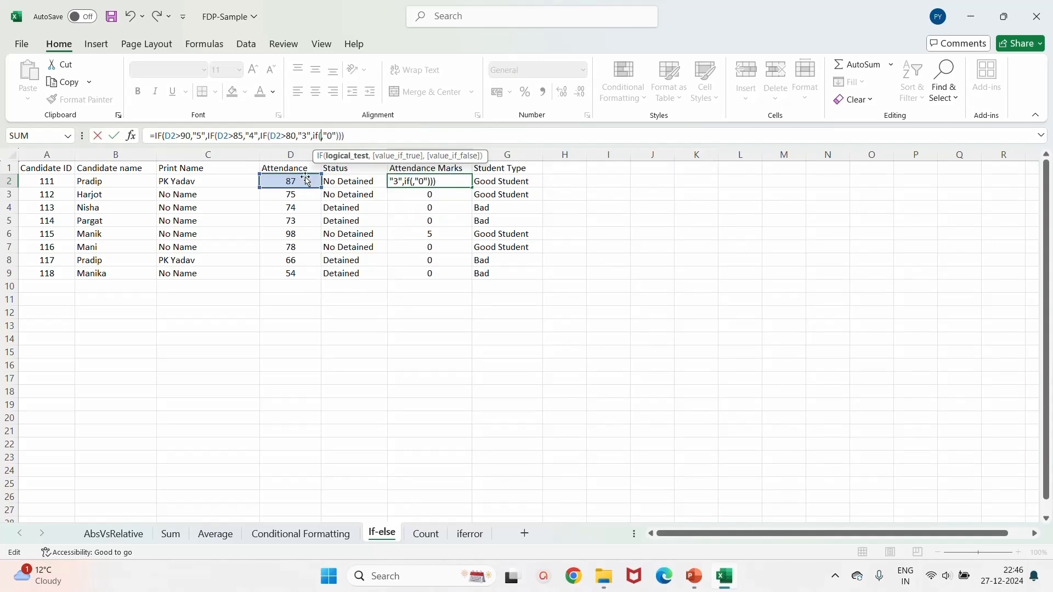
text(>)
key(BackSpace)
text(d2)
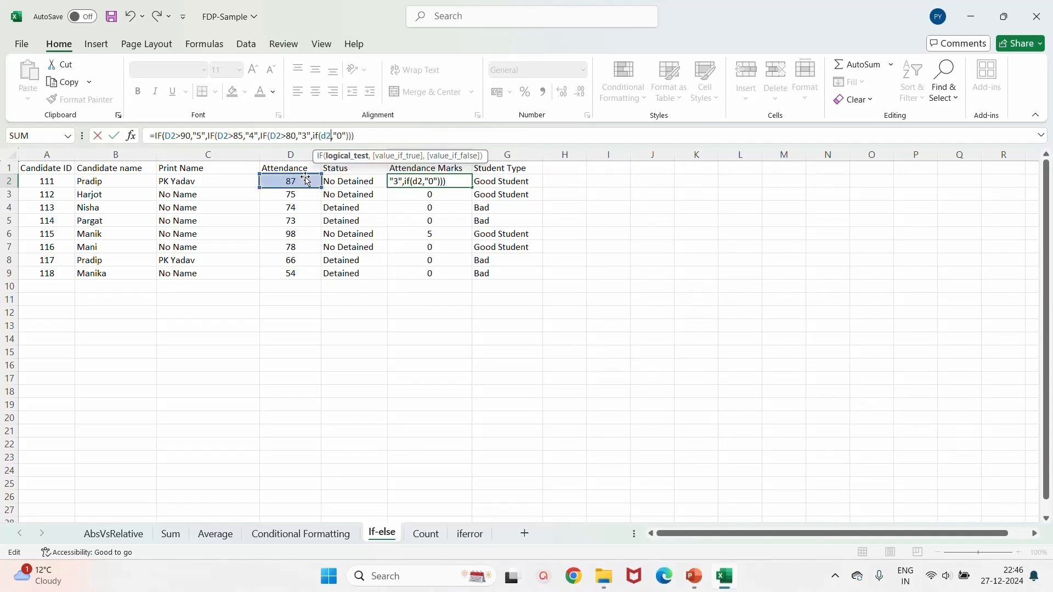
text(>75,)
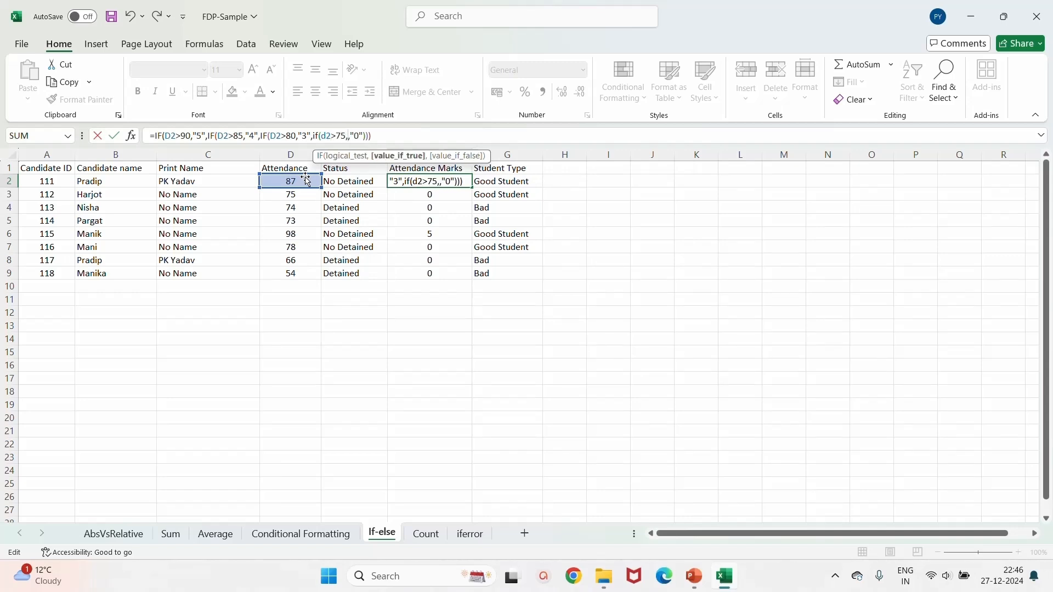
text("1")
key(Return)
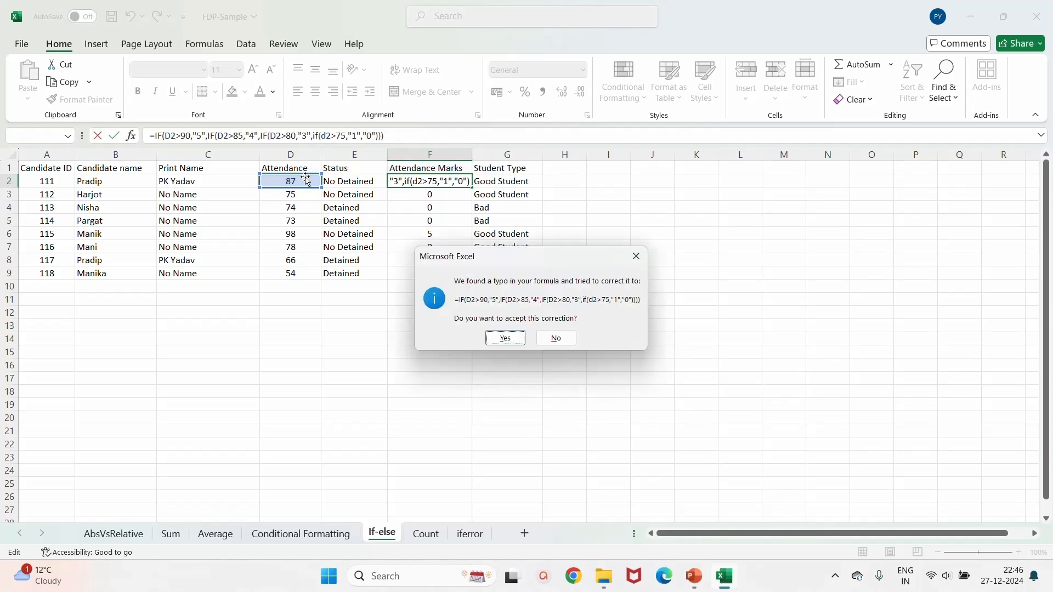
click(506, 338)
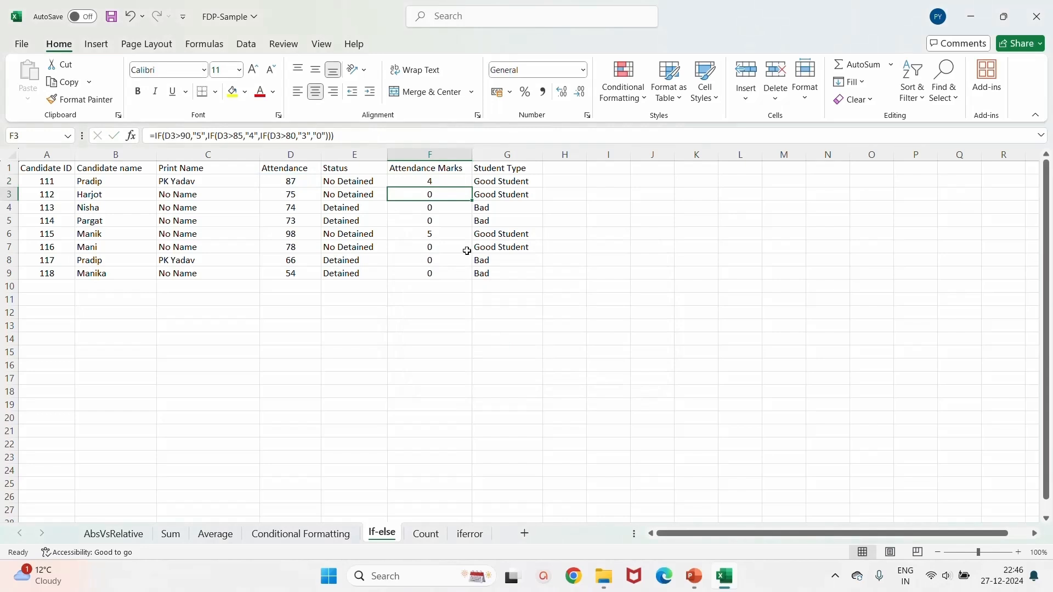
click(443, 181)
drag(475, 186, 466, 277)
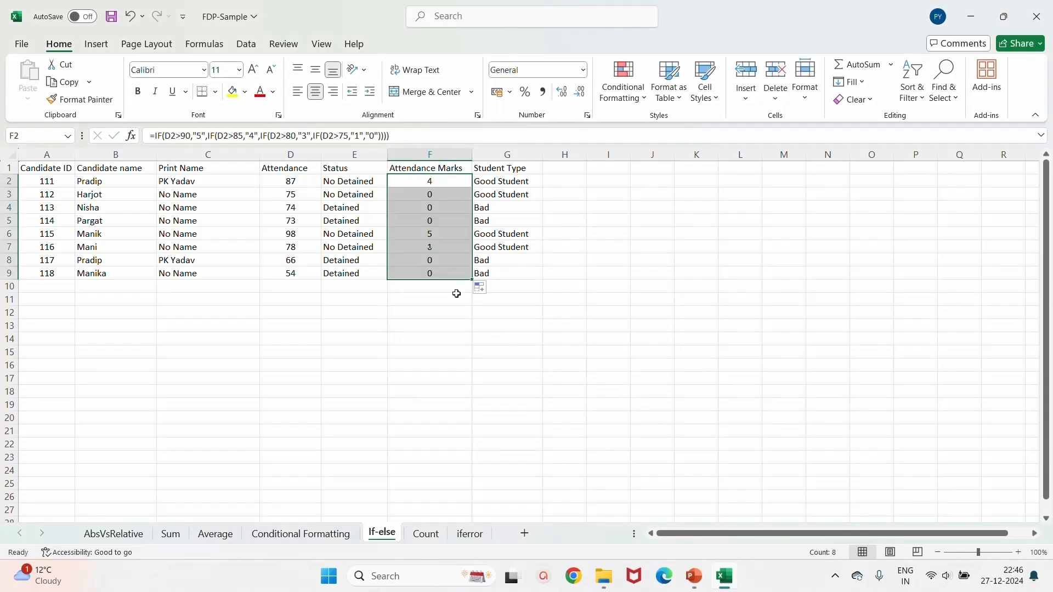
click(436, 252)
Try the D2>70 threshold in F3, refill F2:F9 from F2, and recheck F3's formula.
click(433, 196)
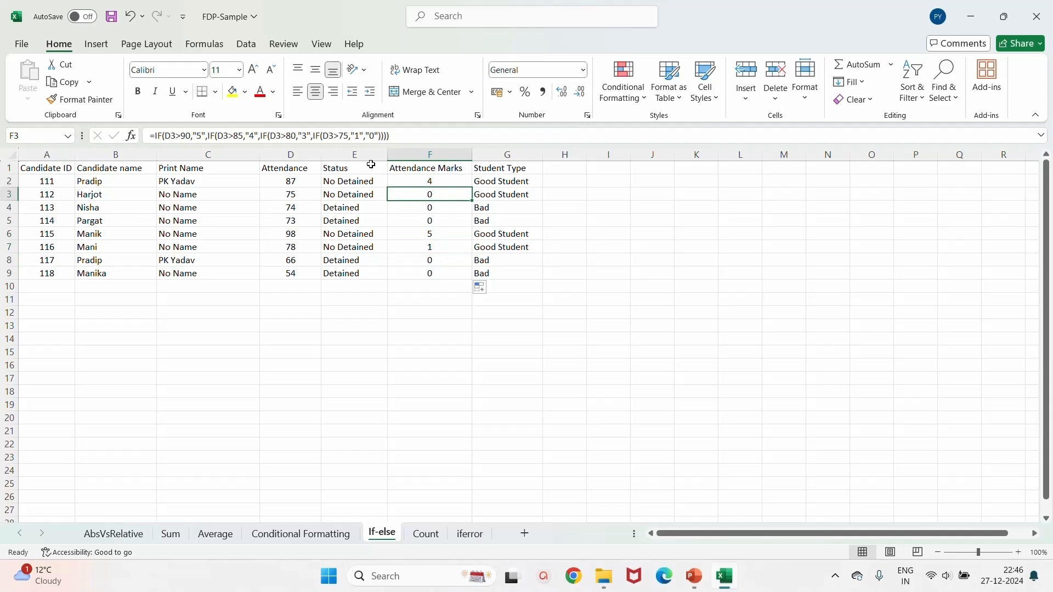
click(340, 136)
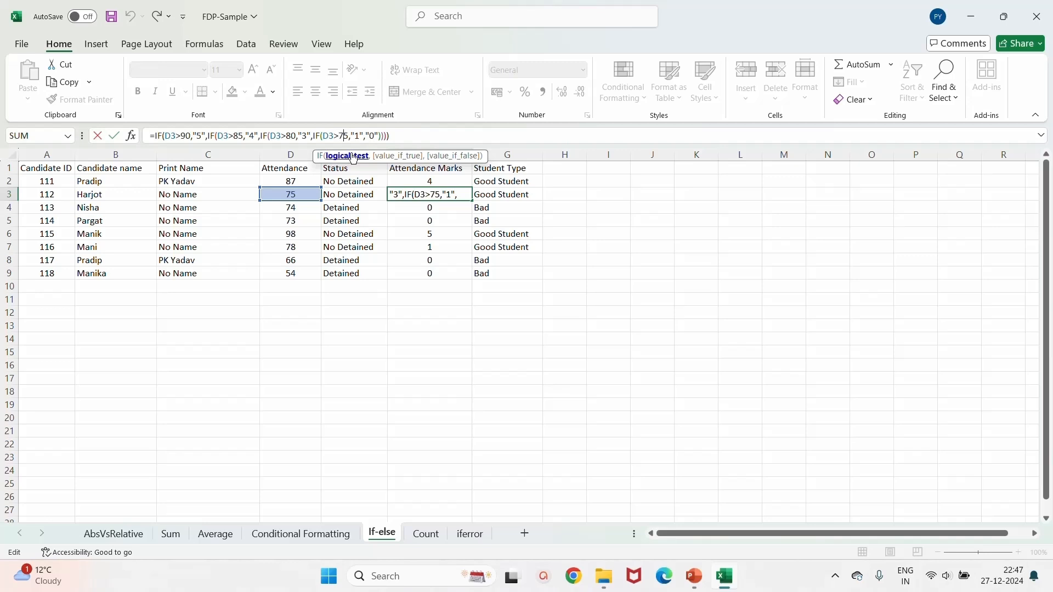
key(BackSpace)
text(0)
key(Return)
click(427, 180)
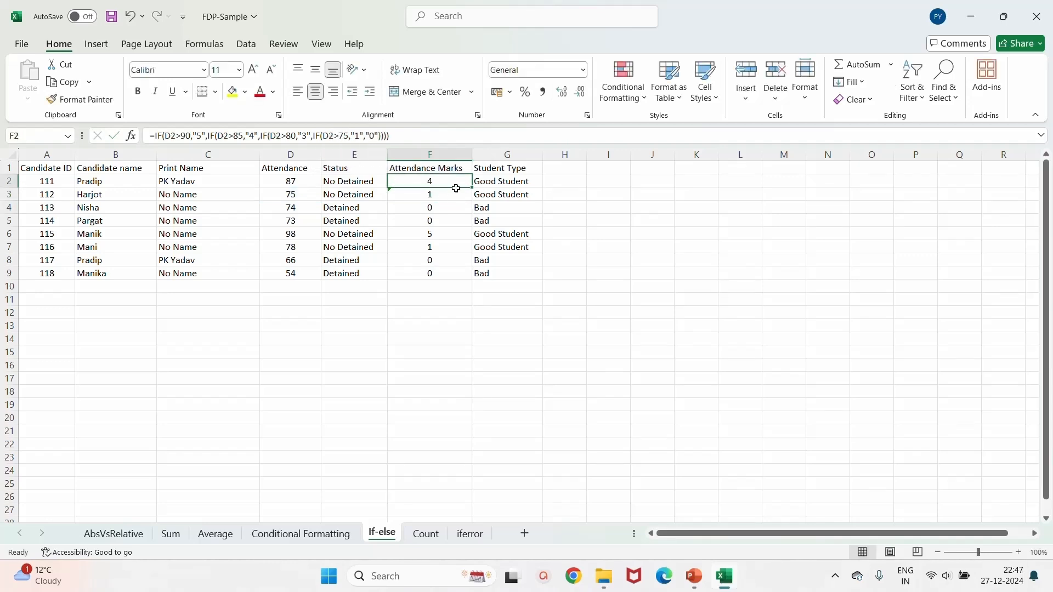
drag(471, 188, 455, 277)
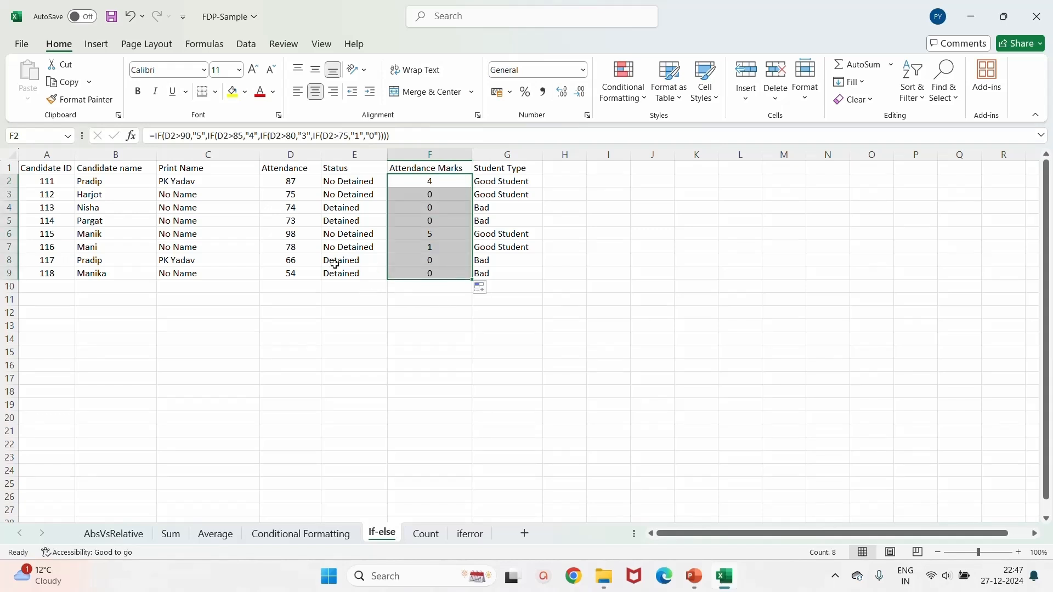
click(497, 264)
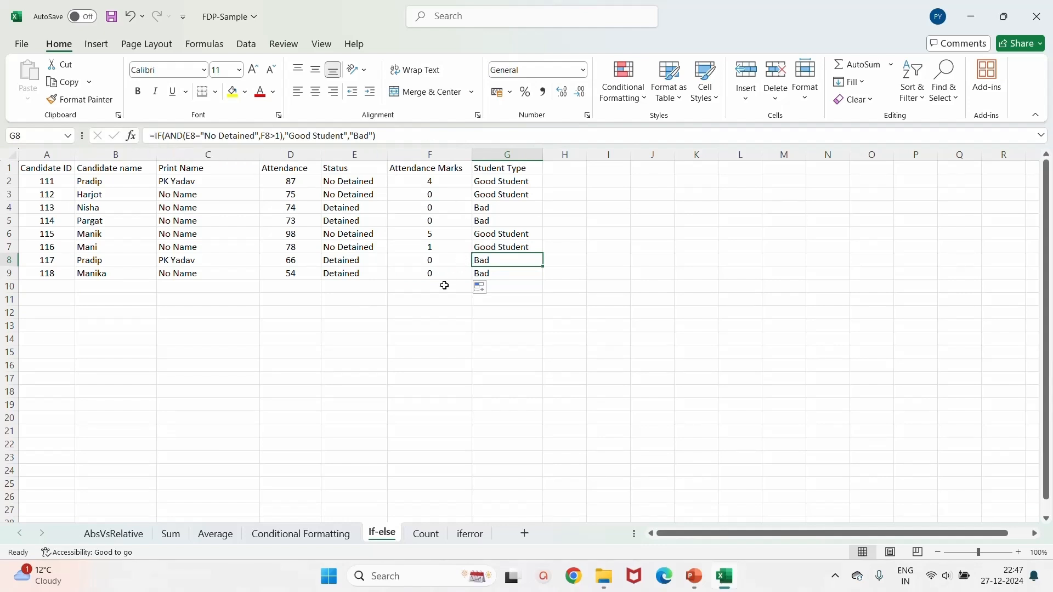
click(292, 198)
click(431, 195)
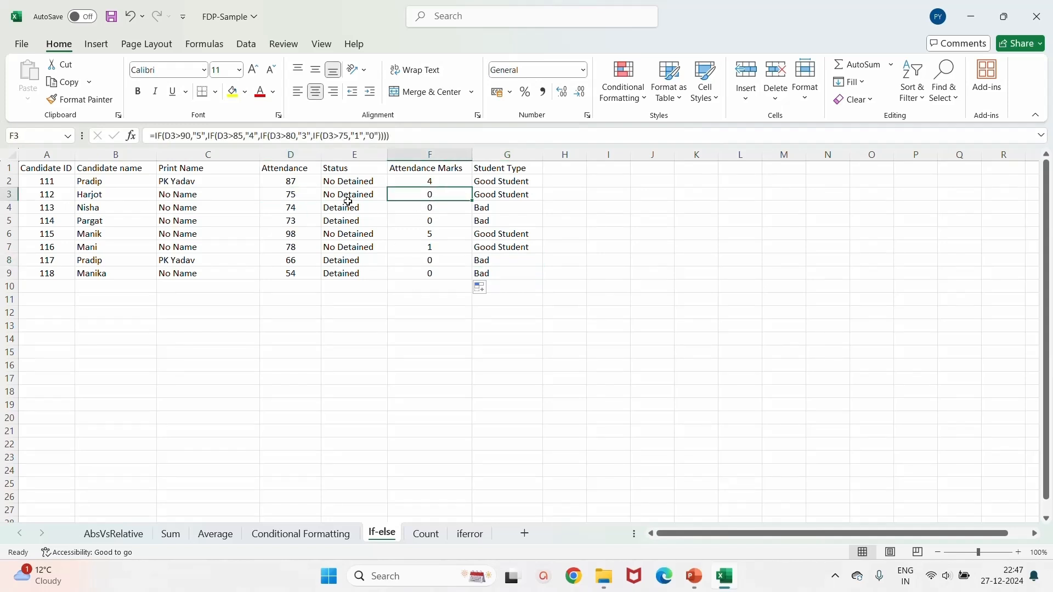
click(347, 138)
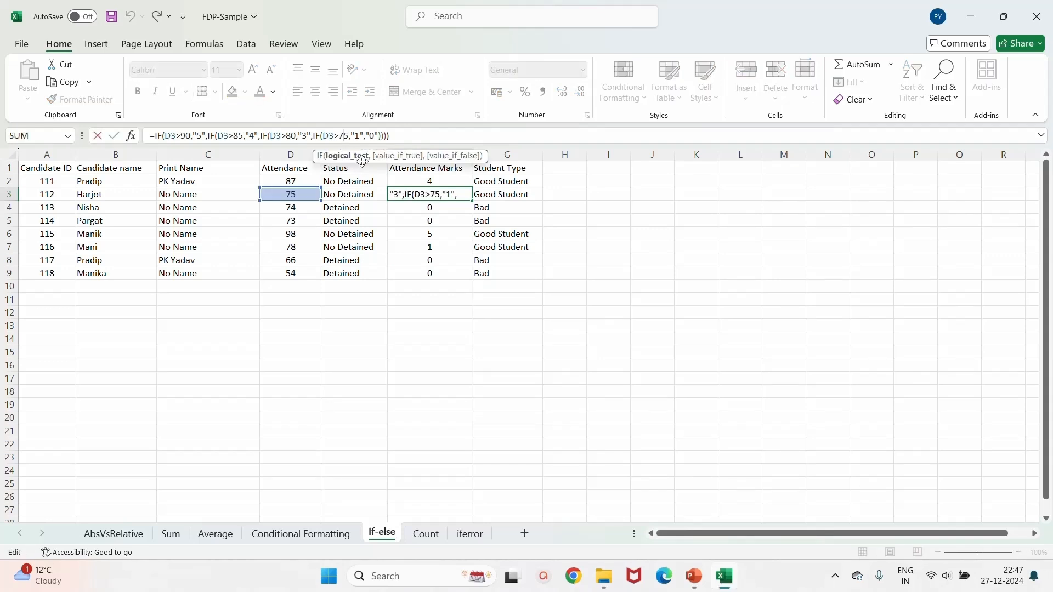
click(632, 219)
Change F2's threshold to D2>70, fill it down to F9, and save the workbook.
click(434, 181)
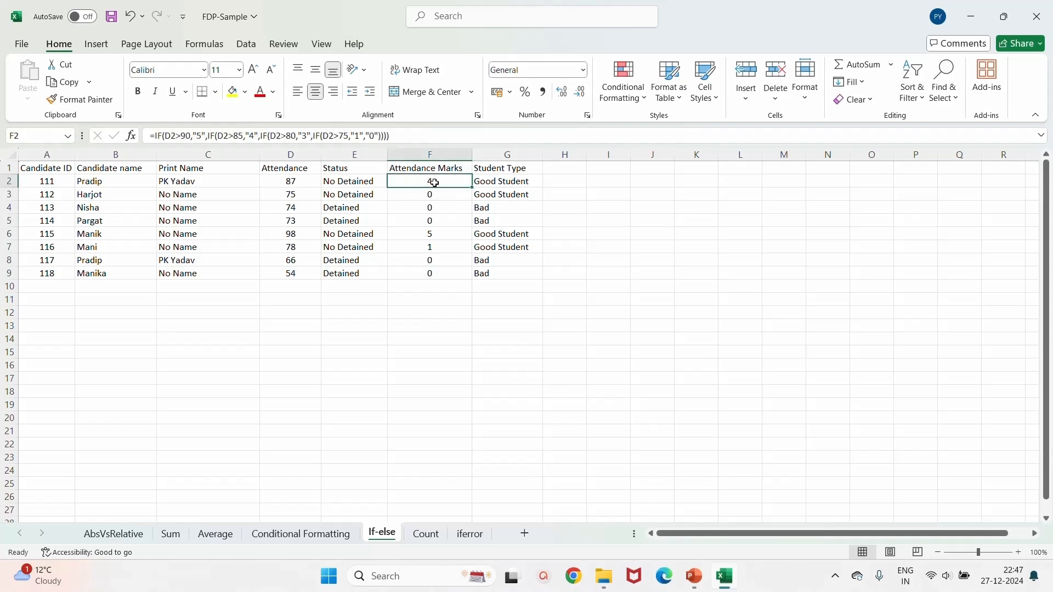
click(351, 136)
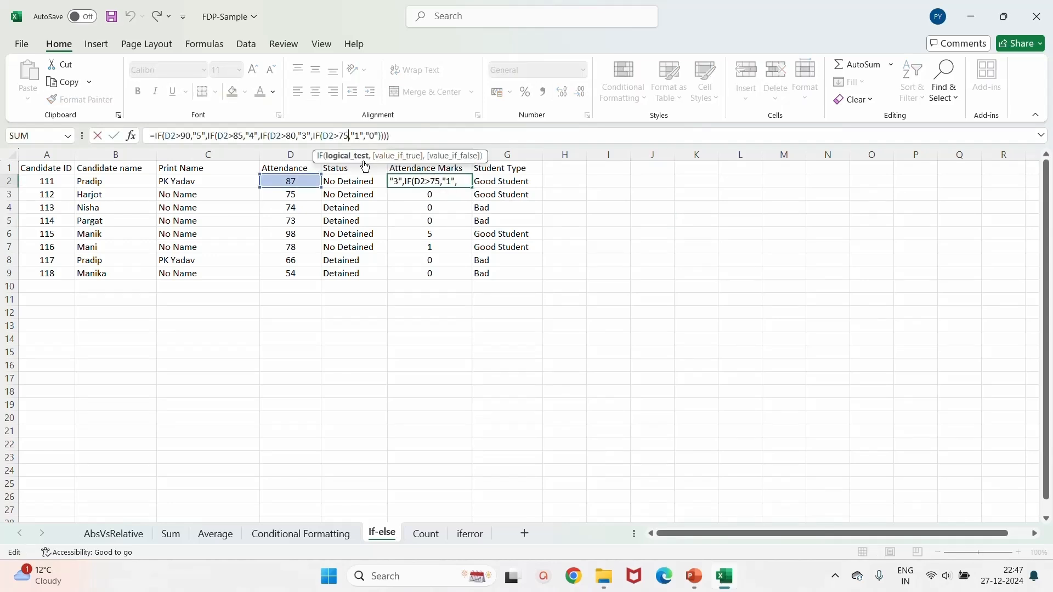
key(BackSpace)
text(0)
key(Return)
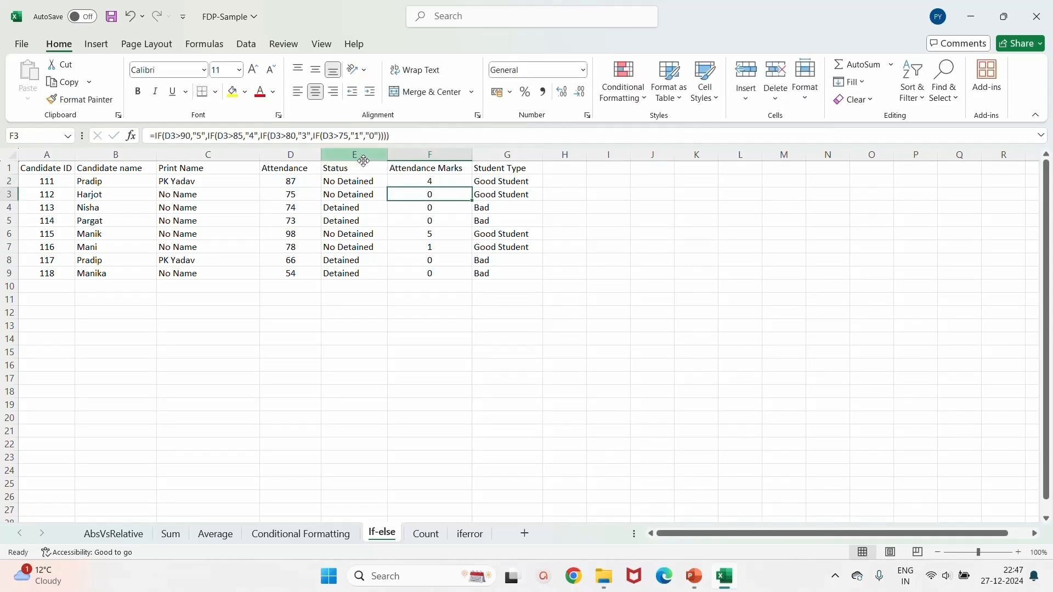
click(448, 186)
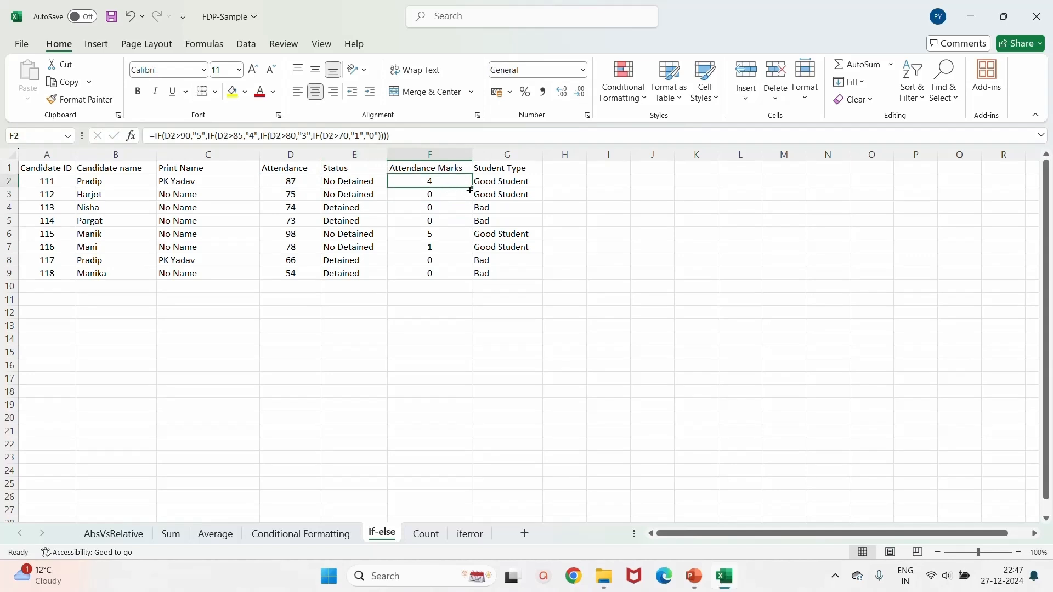
drag(471, 188, 465, 278)
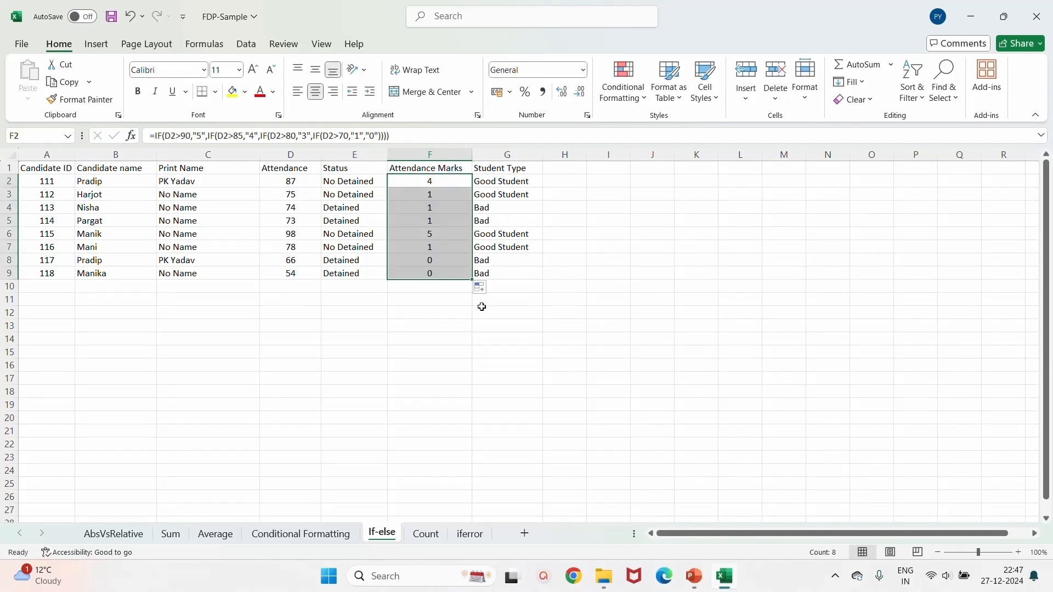
click(539, 308)
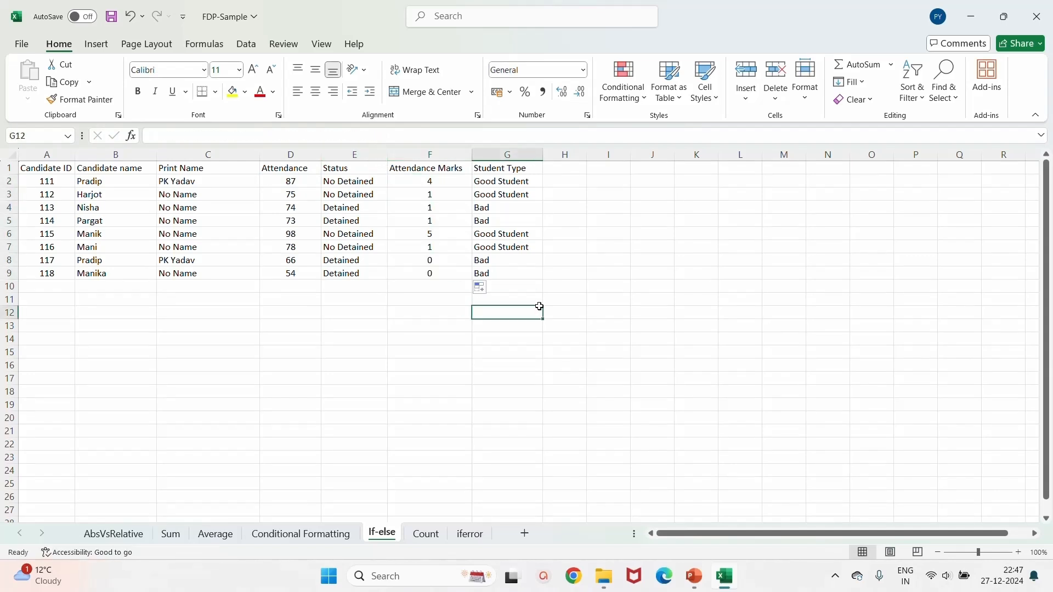
click(111, 17)
click(694, 575)
Resume the slide show and advance to slide 22, Count Function in Daily Use.
click(755, 519)
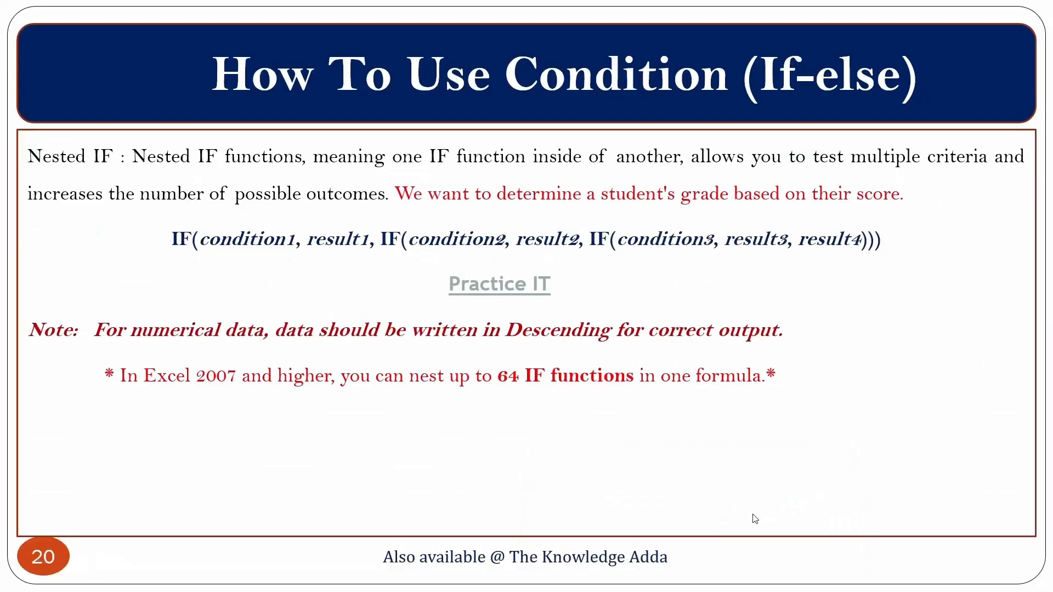
click(755, 519)
click(661, 466)
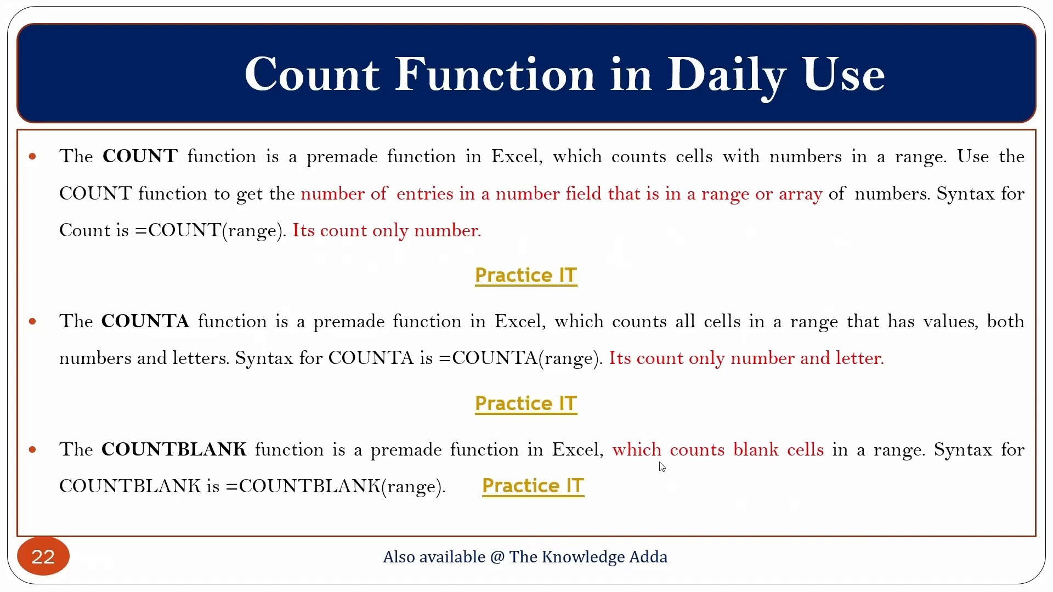
Advance to slide 23 on COUNTIF and follow its Practice IT link into the FDP-Sample workbook.
click(661, 462)
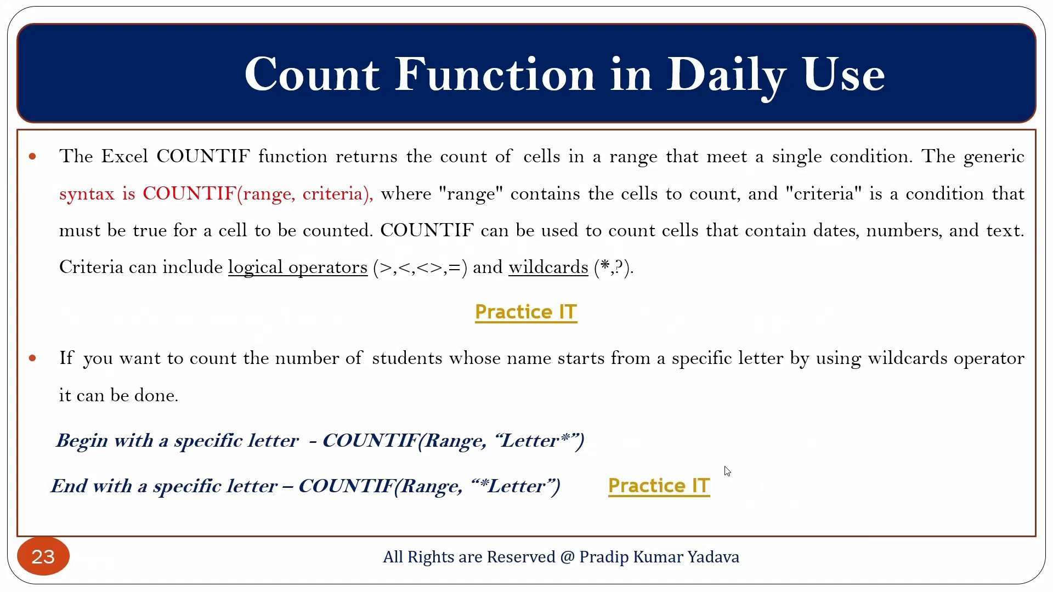
click(531, 325)
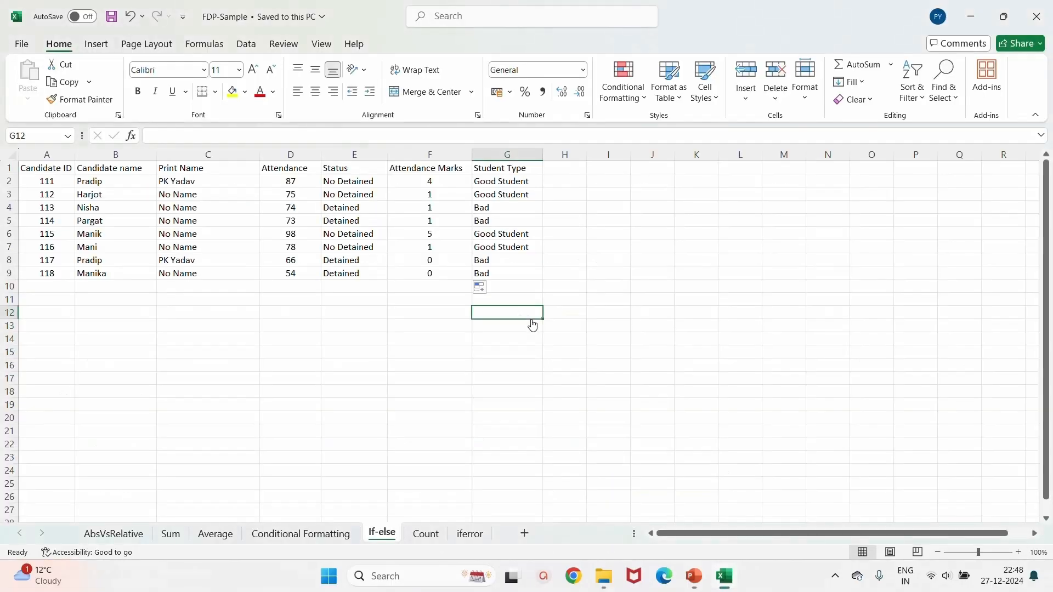
On the Count sheet, check the COUNT and COUNTBLANK results, then shade D2:D11 yellow.
click(424, 539)
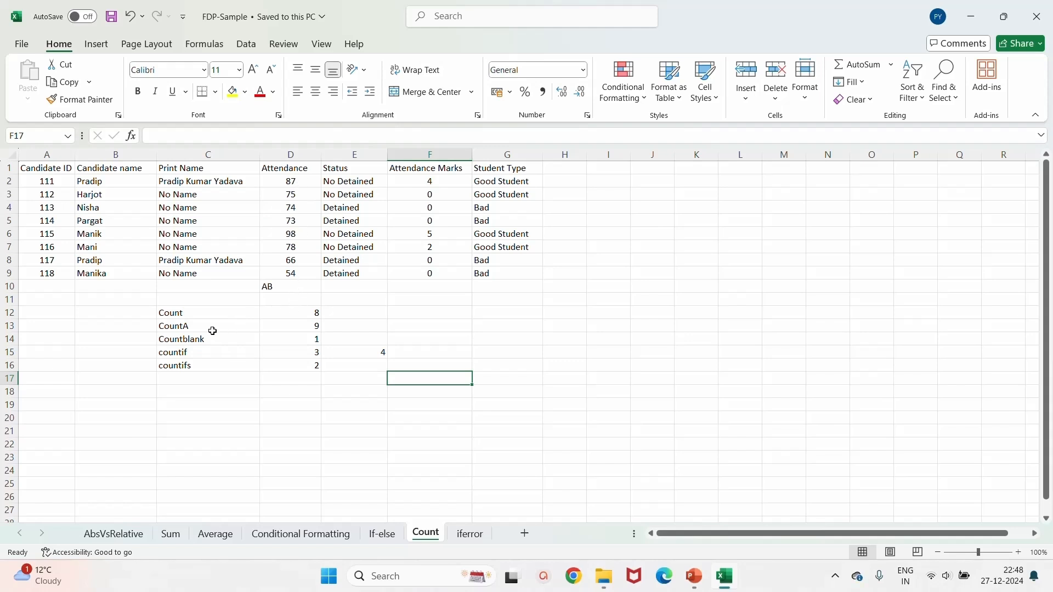
click(291, 315)
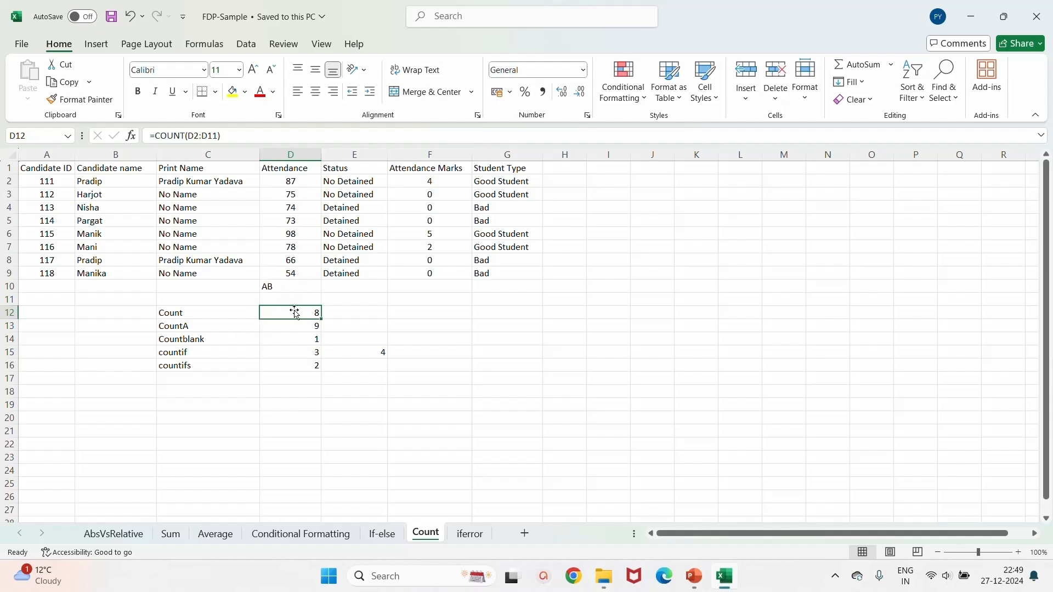
click(279, 299)
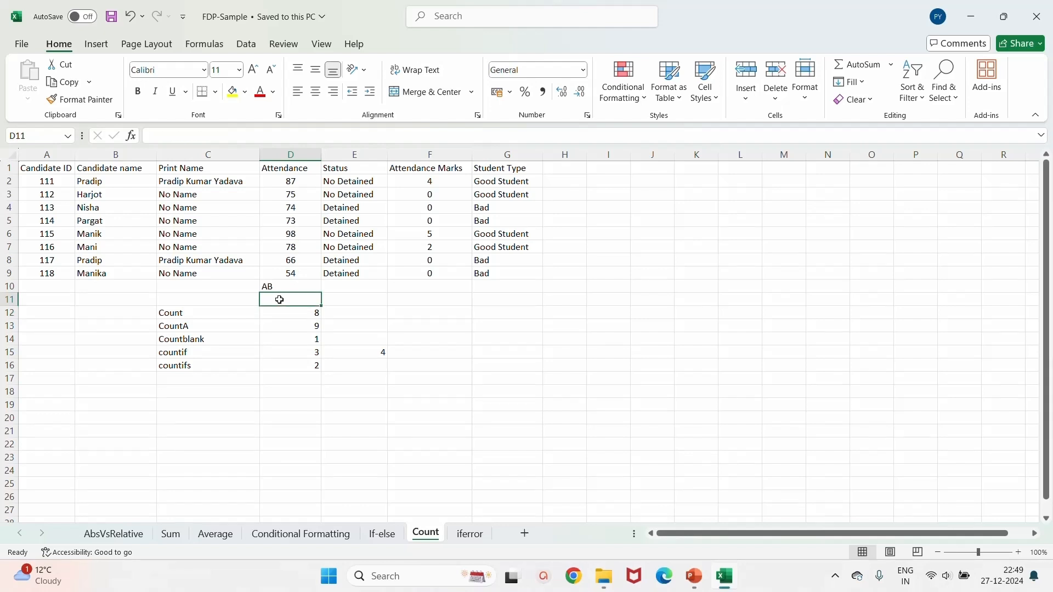
click(311, 340)
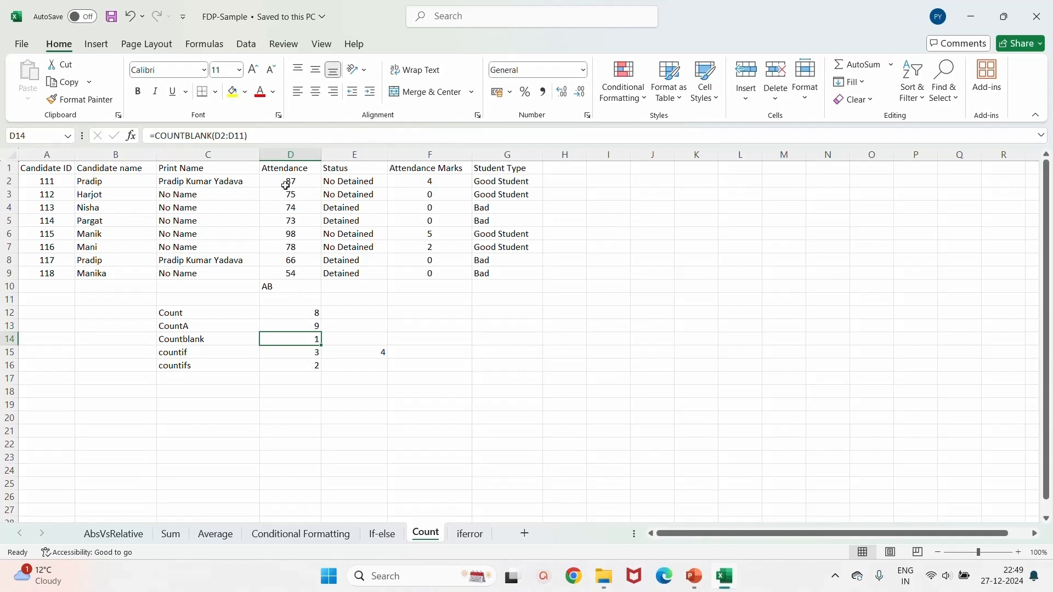
drag(285, 183, 285, 296)
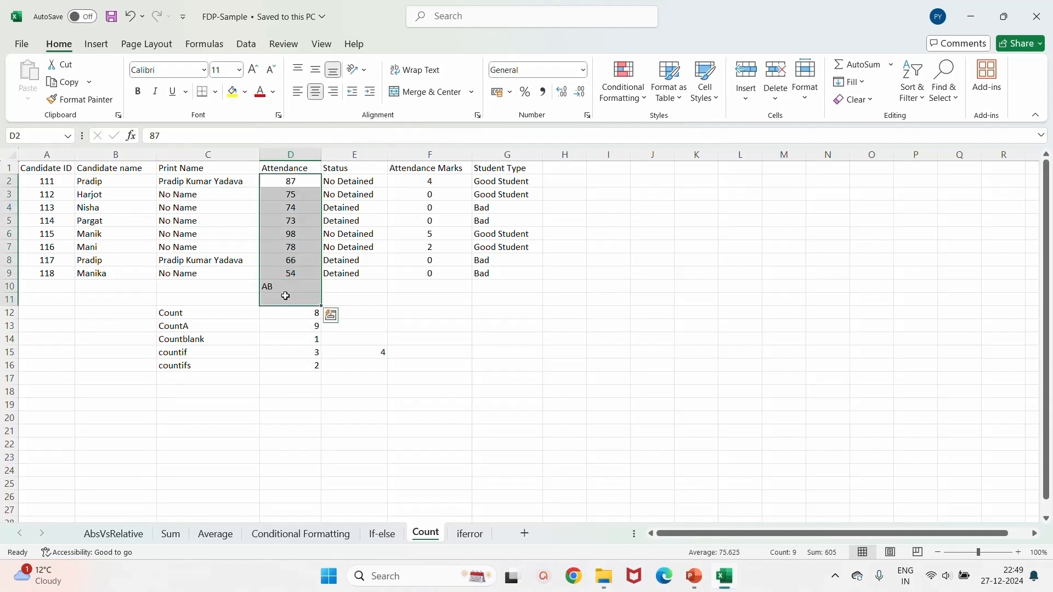
click(233, 91)
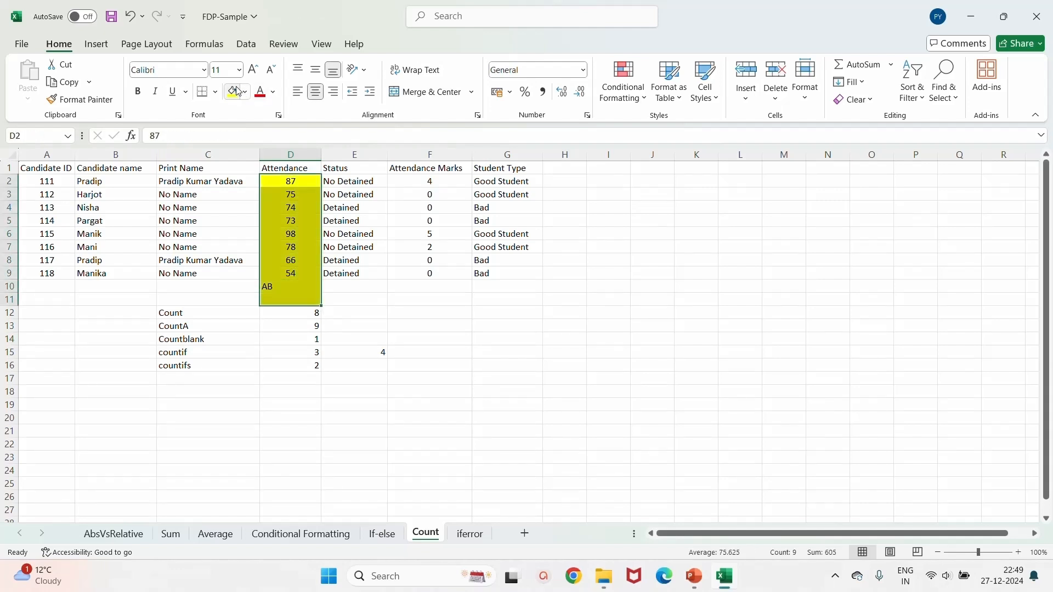
click(378, 368)
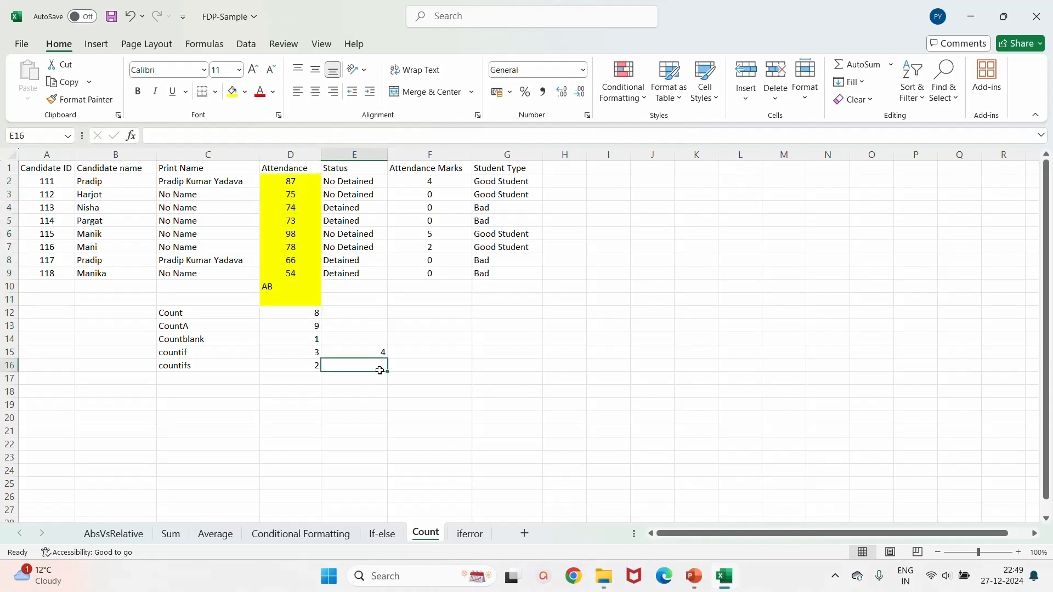
click(192, 354)
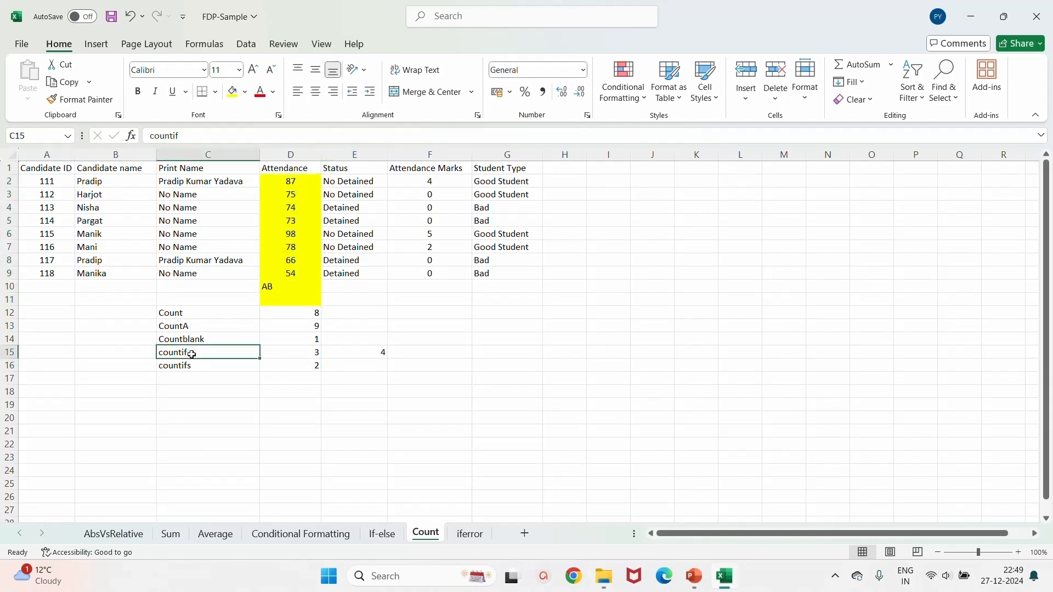
In D15, start a COUNTIF over the Attendance cells D2:D10 with a >80 criterion.
click(281, 355)
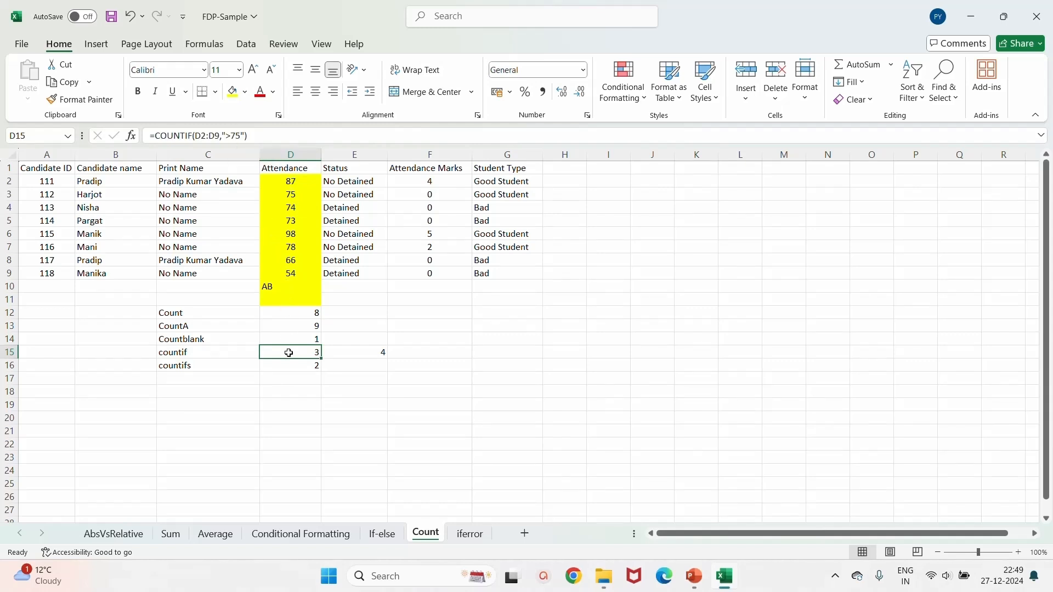
text(=coun)
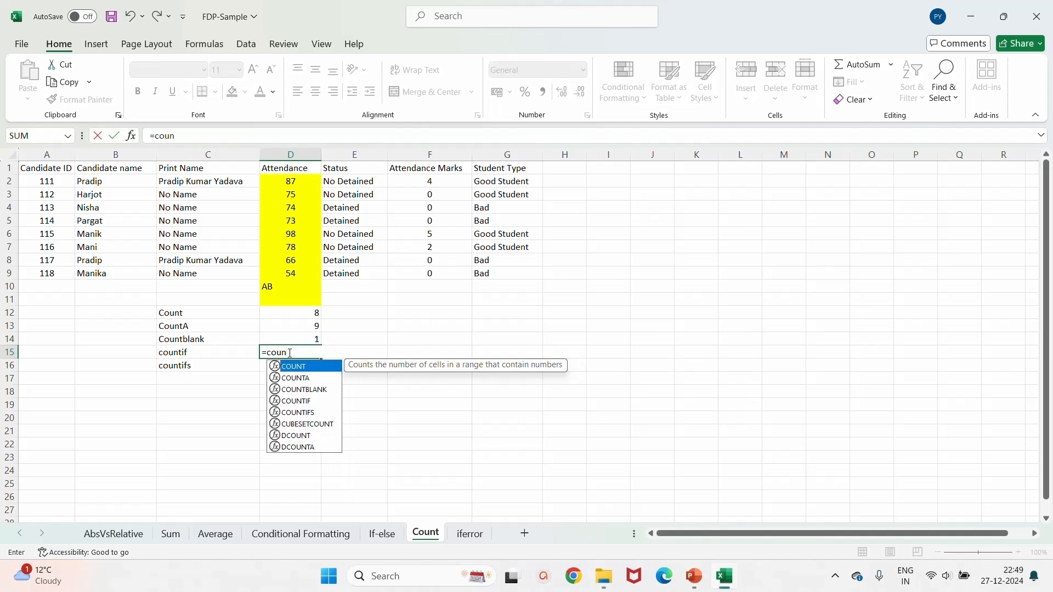
double_click(313, 402)
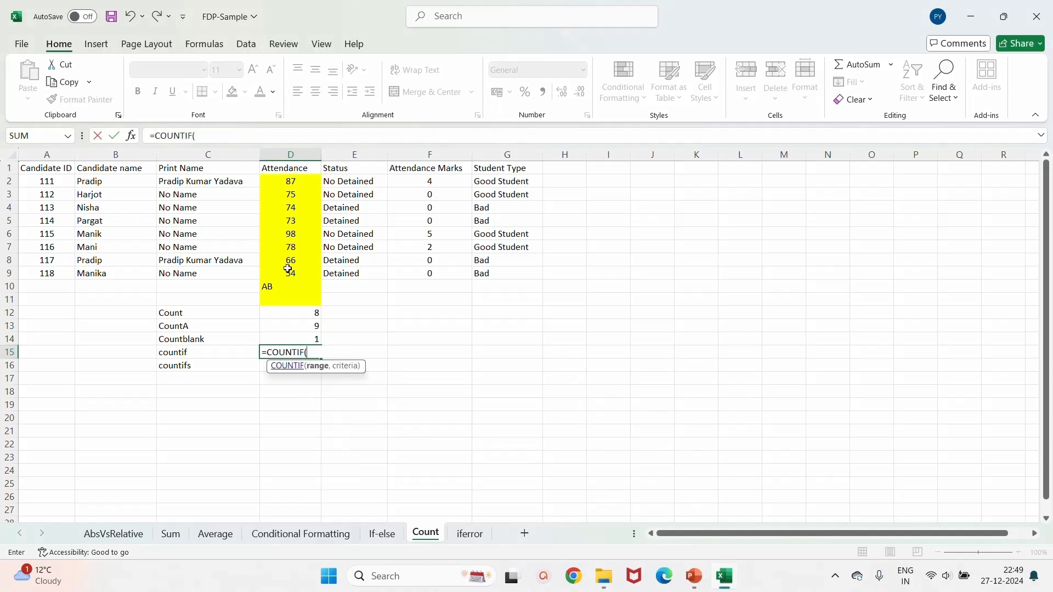
drag(293, 182, 296, 286)
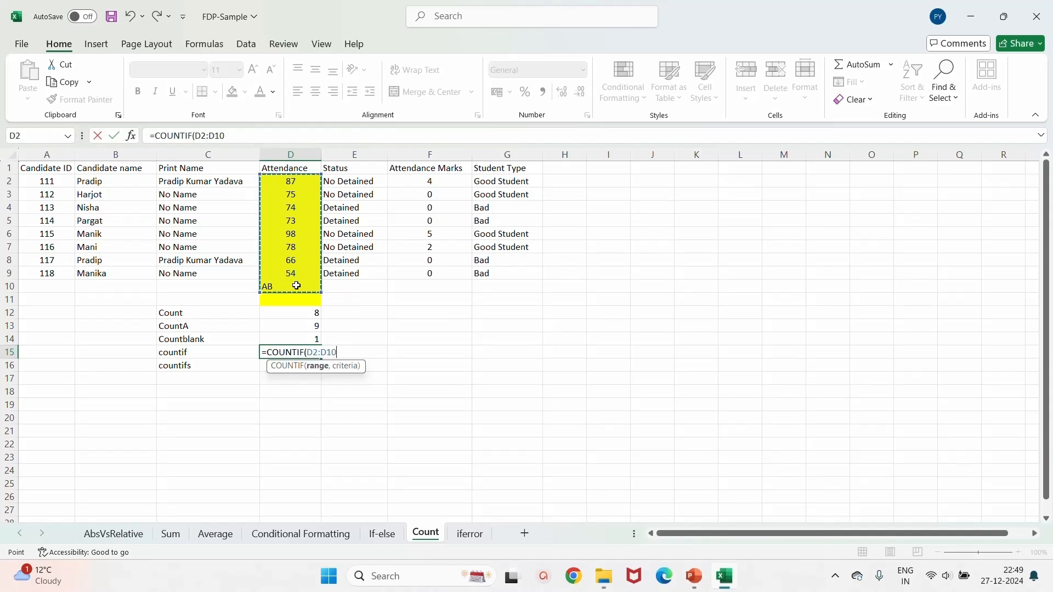
text(,)
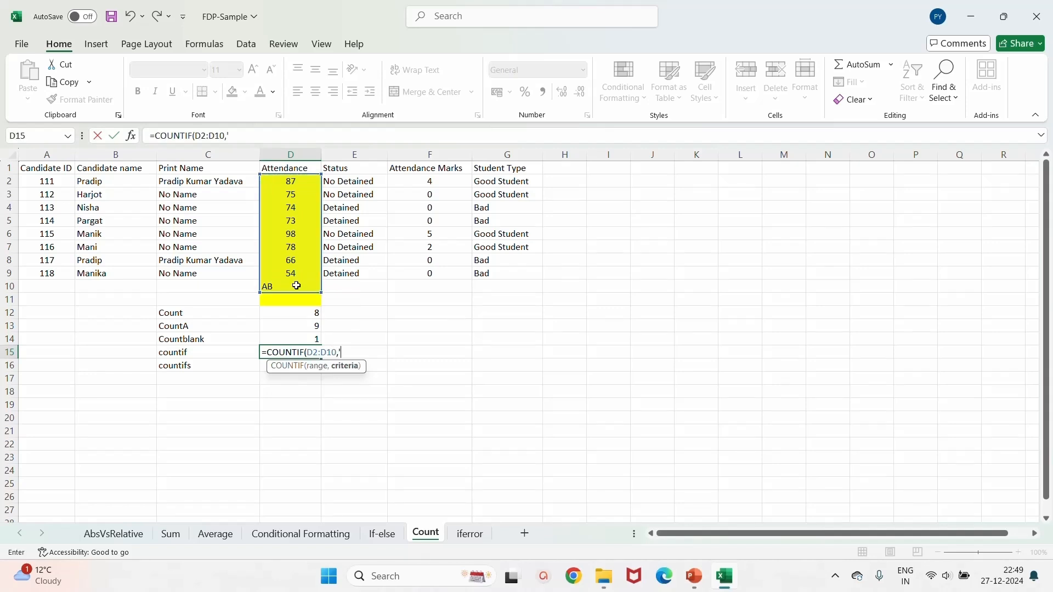
text('>)
text(8)
text(0)
text("))
Fix the criterion quoting to ">80" so D15 holds =COUNTIF(D2:D10,">80"), returning 2.
key(BackSpace)
key(BackSpace)
key(BackSpace)
key(BackSpace)
key(BackSpace)
text(>80"))
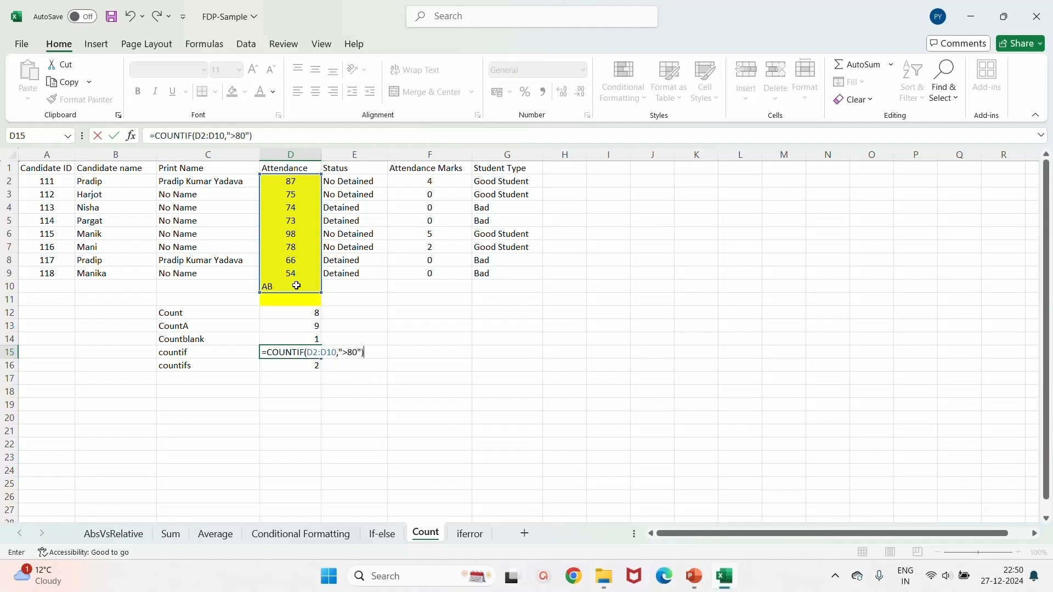
key(Return)
click(310, 350)
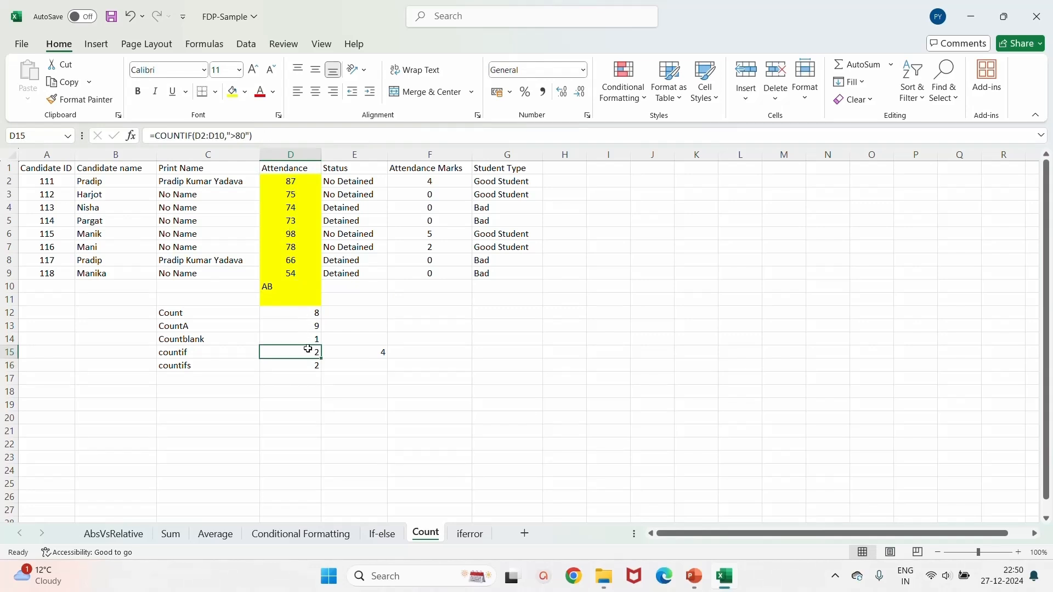
click(224, 367)
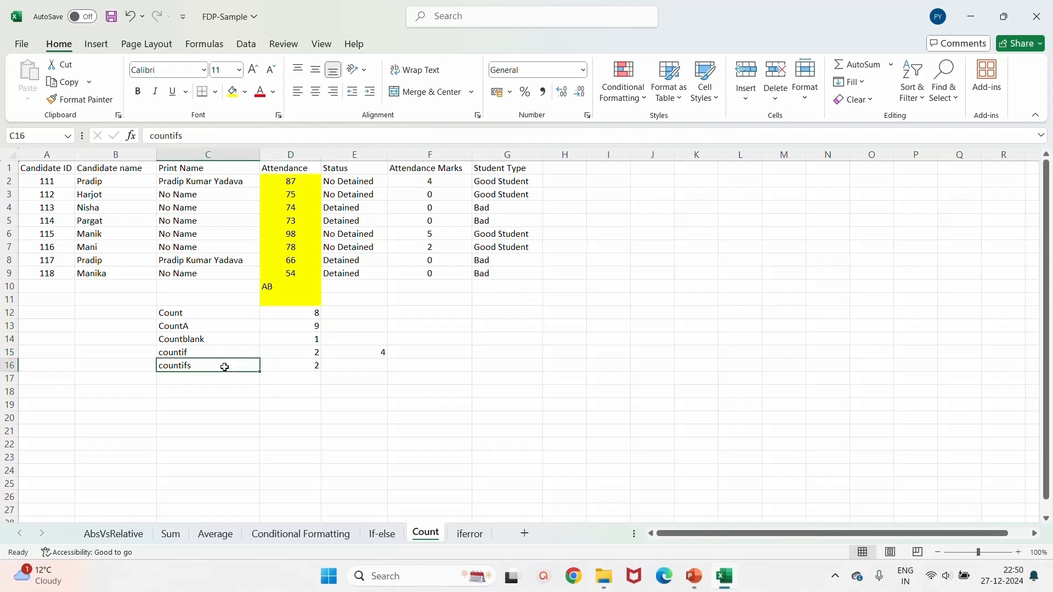
In D16, enter COUNTIFS over D2:D11 with ">75" and "<100", then dismiss the too-few-arguments error.
click(300, 368)
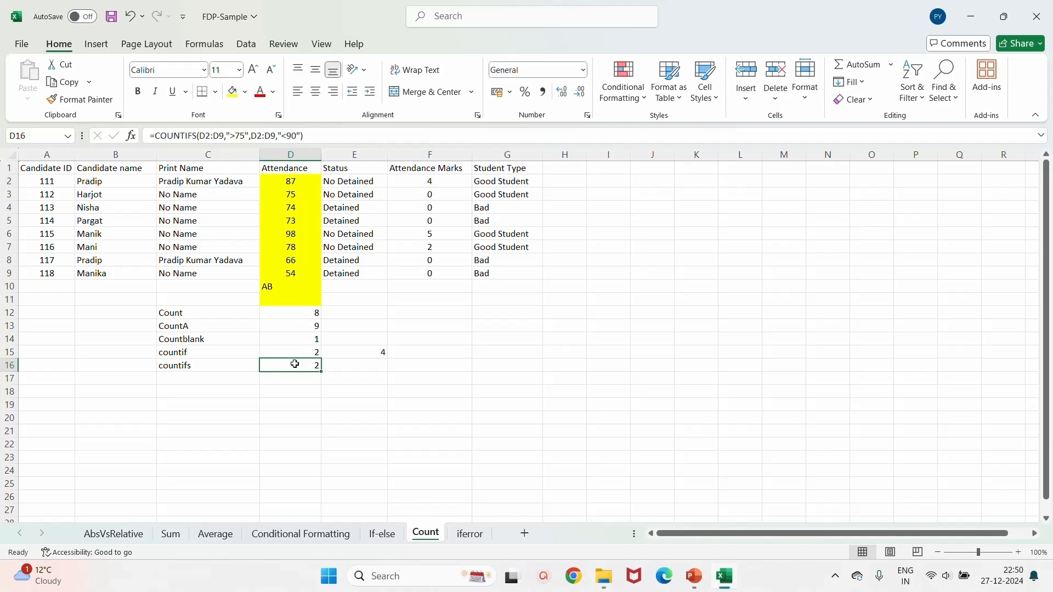
text(=cou)
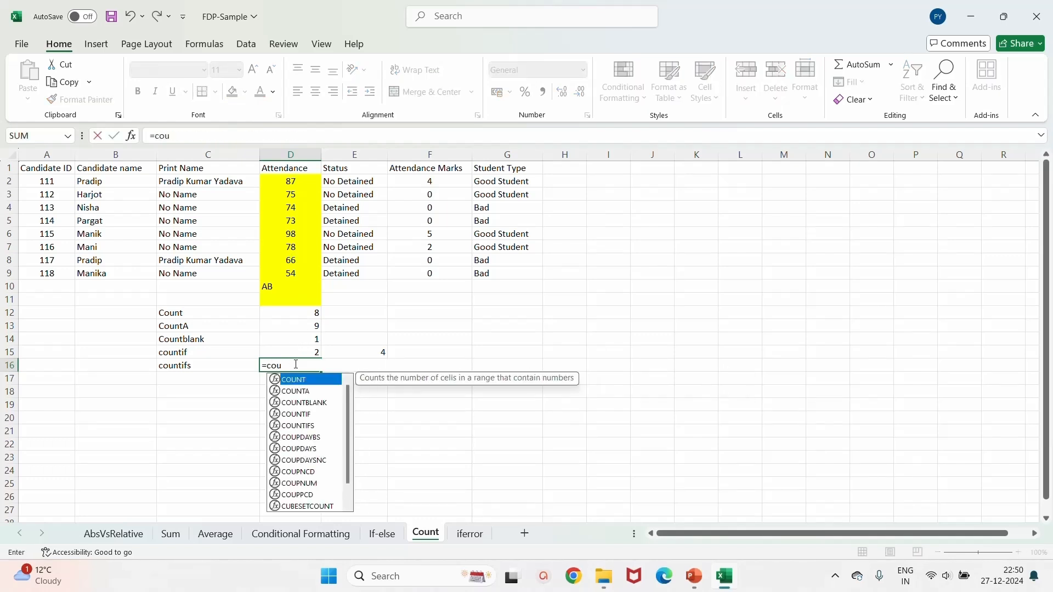
text(n)
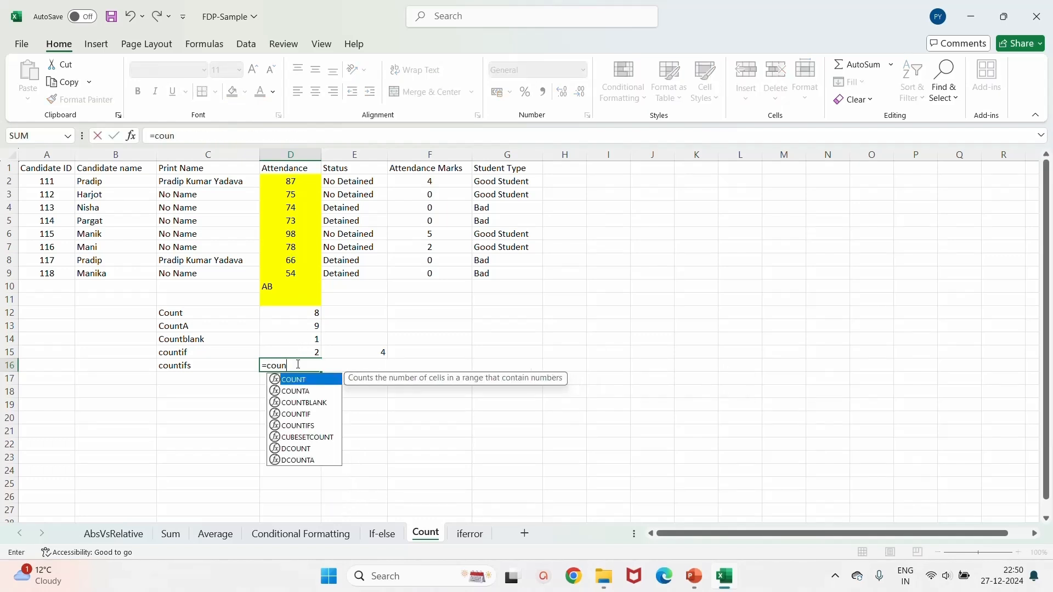
double_click(314, 426)
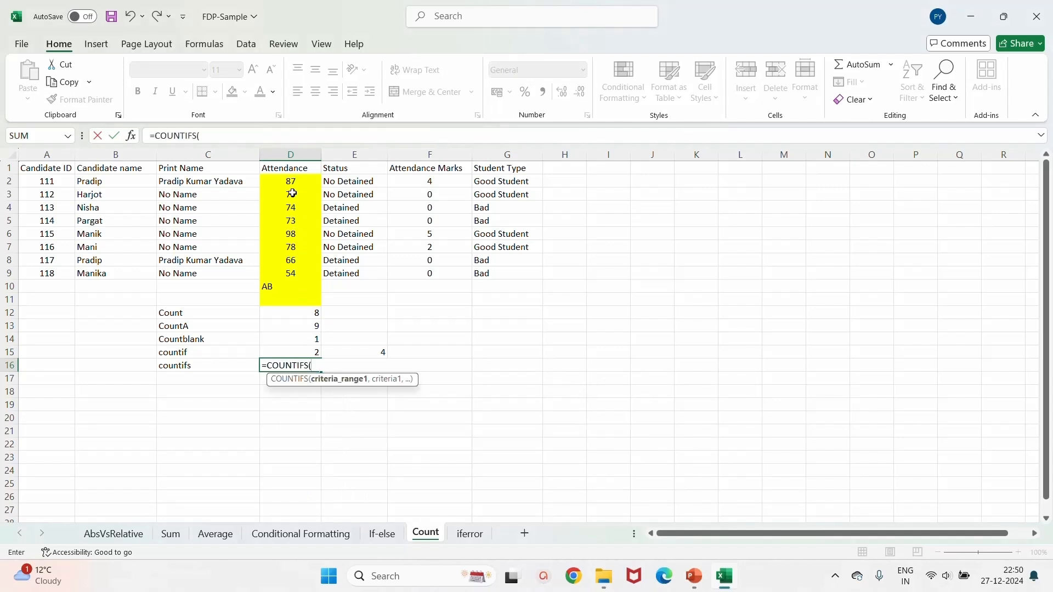
drag(292, 182, 292, 300)
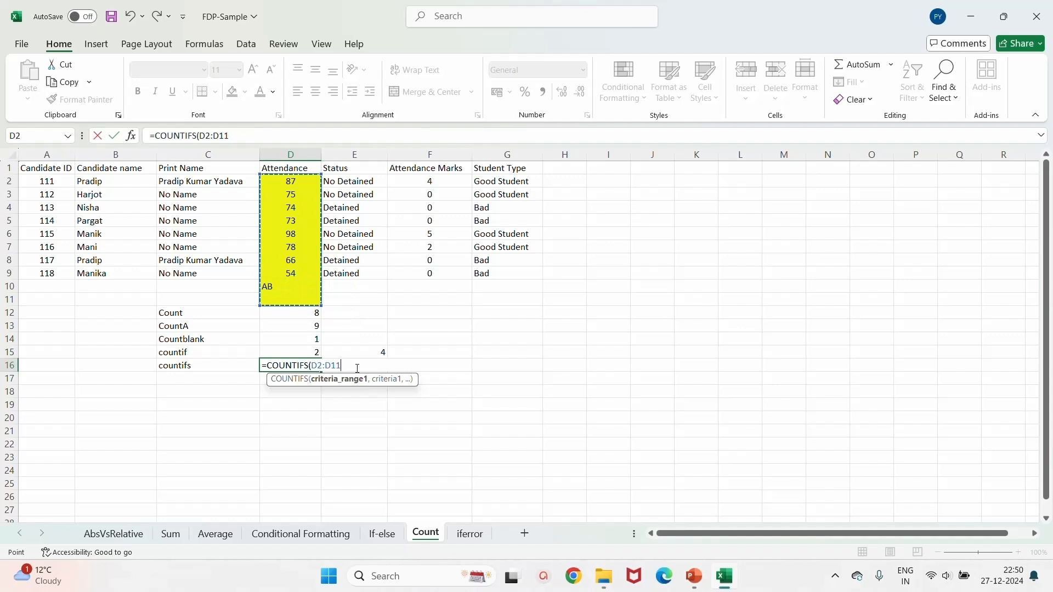
text(,)
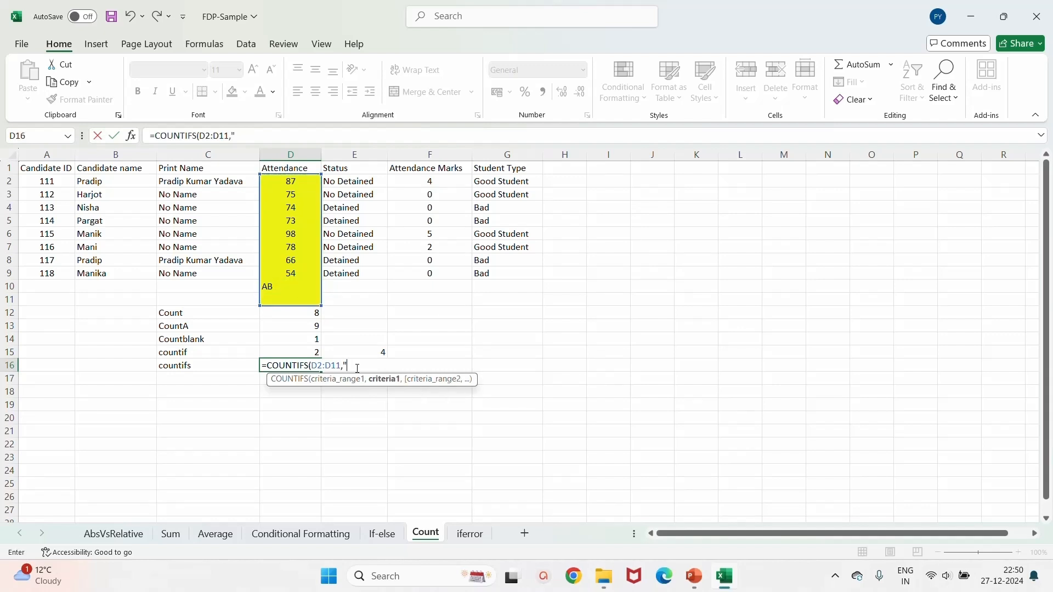
text(">75",)
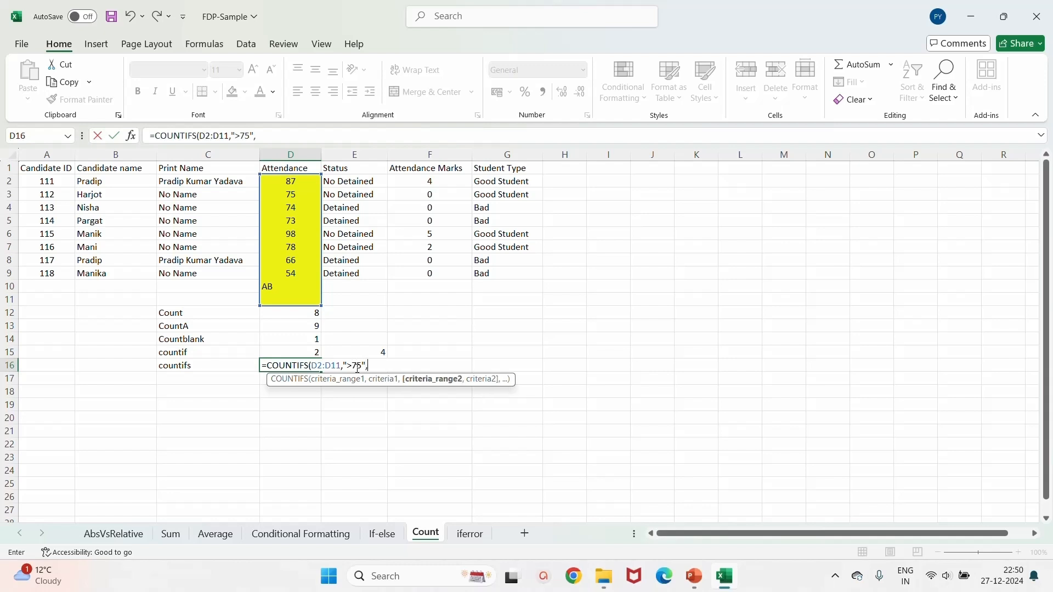
text("<100"))
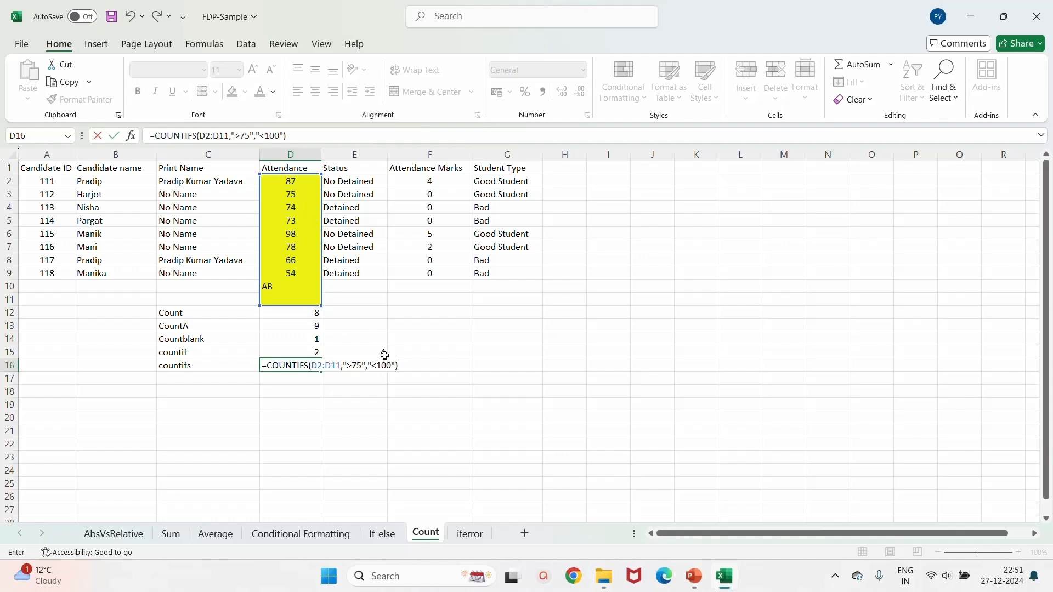
key(Return)
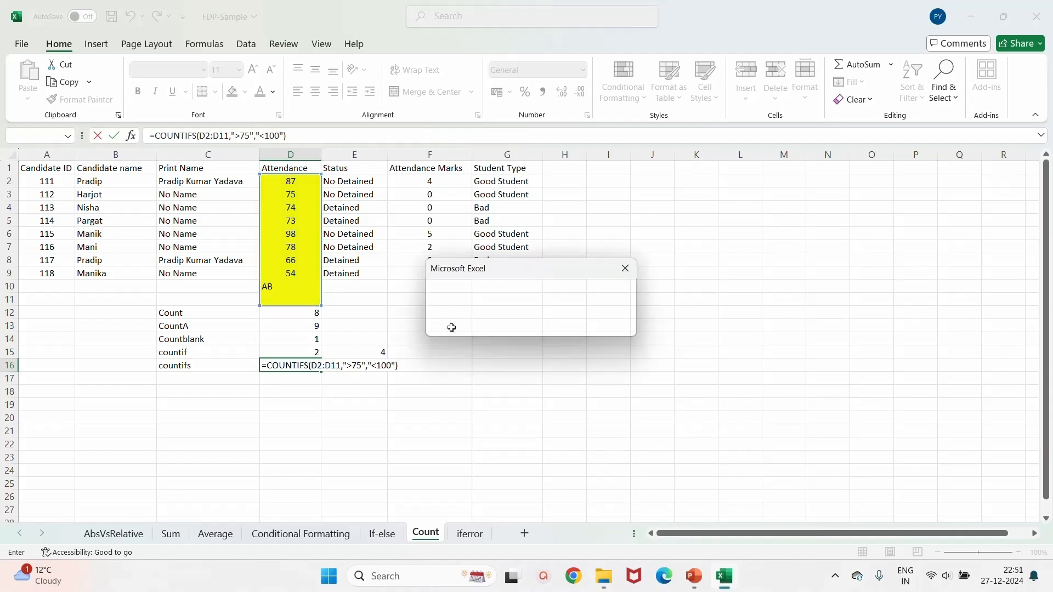
click(530, 324)
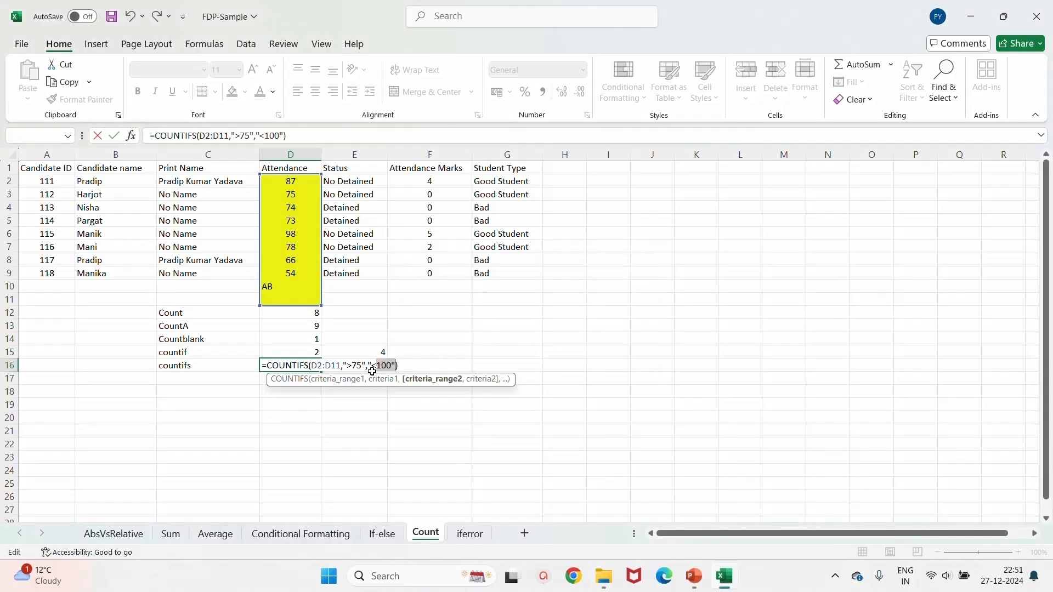
Add D2:D10 as the second criteria range, making =COUNTIFS(D2:D11,">75",D2:D10,"<100"), which shows #VALUE!
drag(372, 371, 376, 366)
click(369, 367)
drag(290, 181, 291, 286)
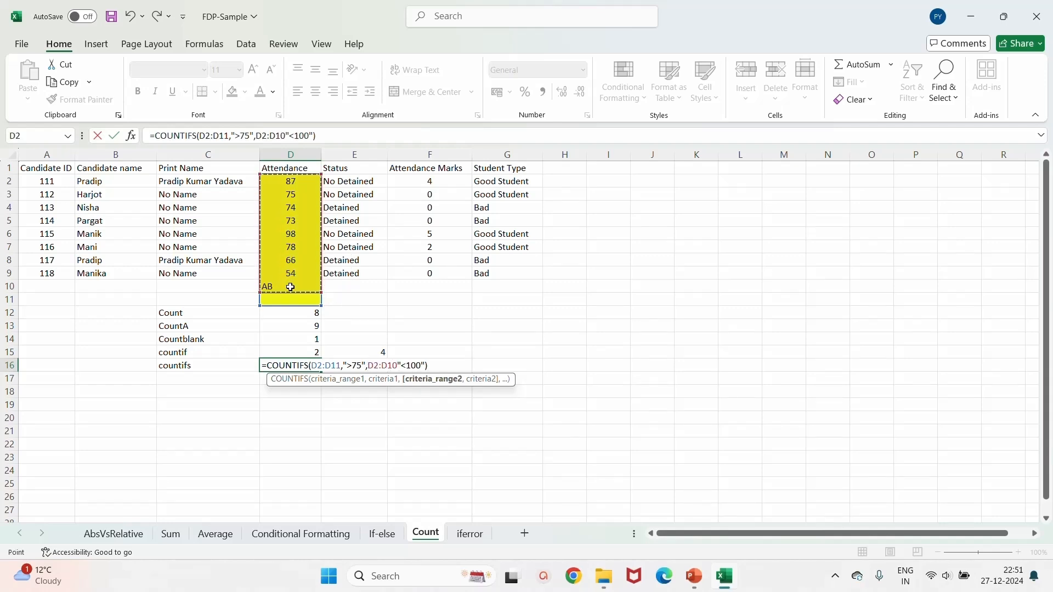
text(,)
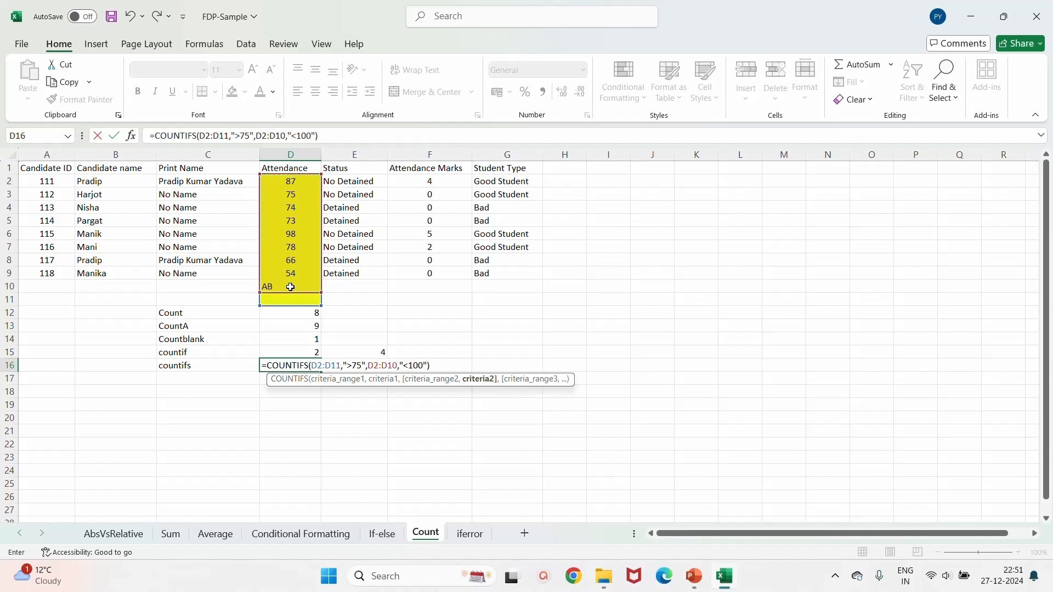
key(Return)
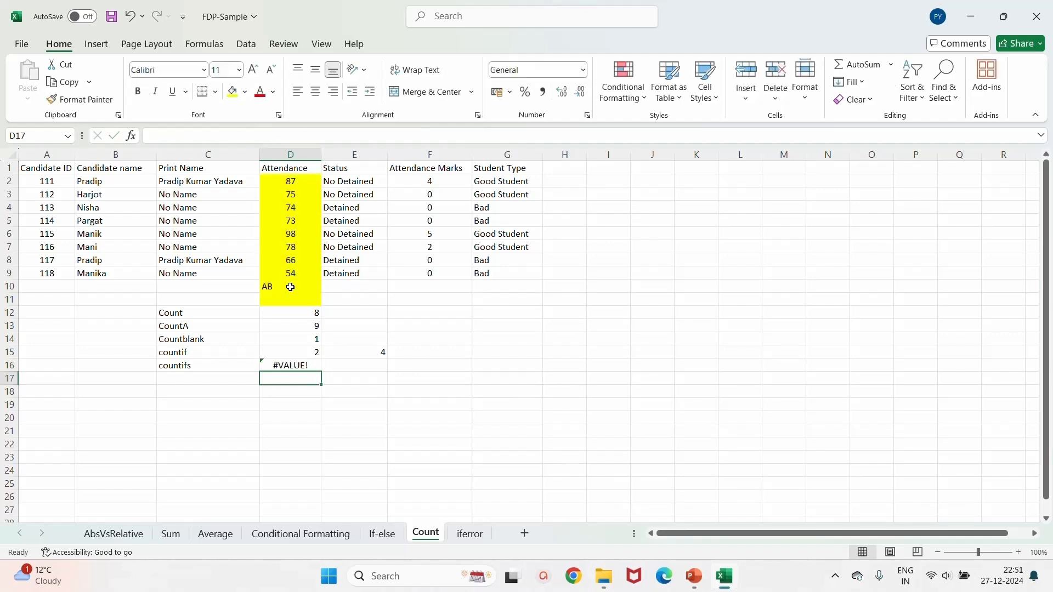
click(302, 367)
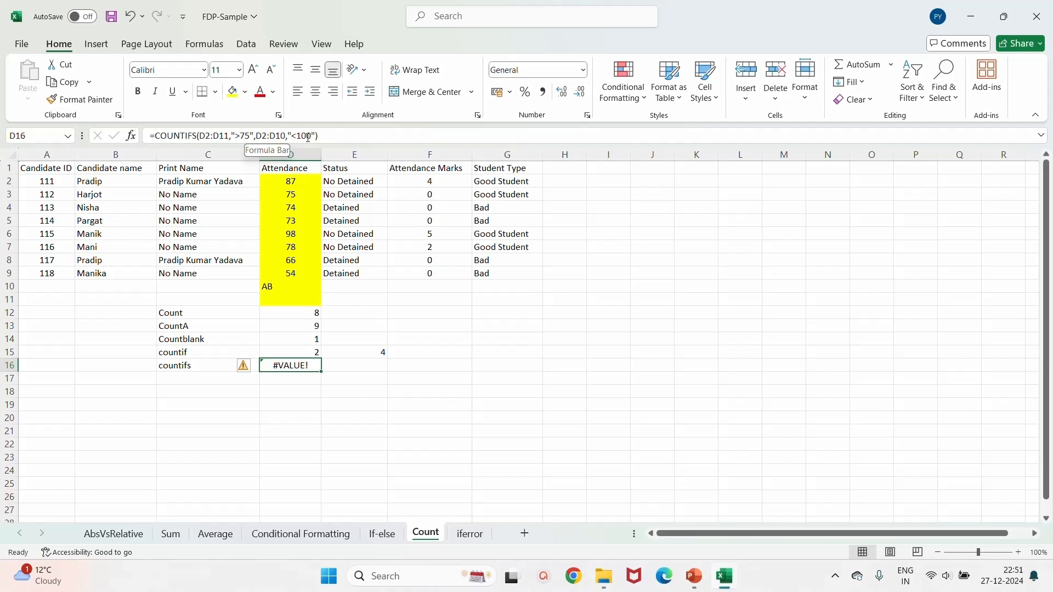
Correct the D16 COUNTIFS to use D2:D11 for both ranges, returning 3.
click(284, 136)
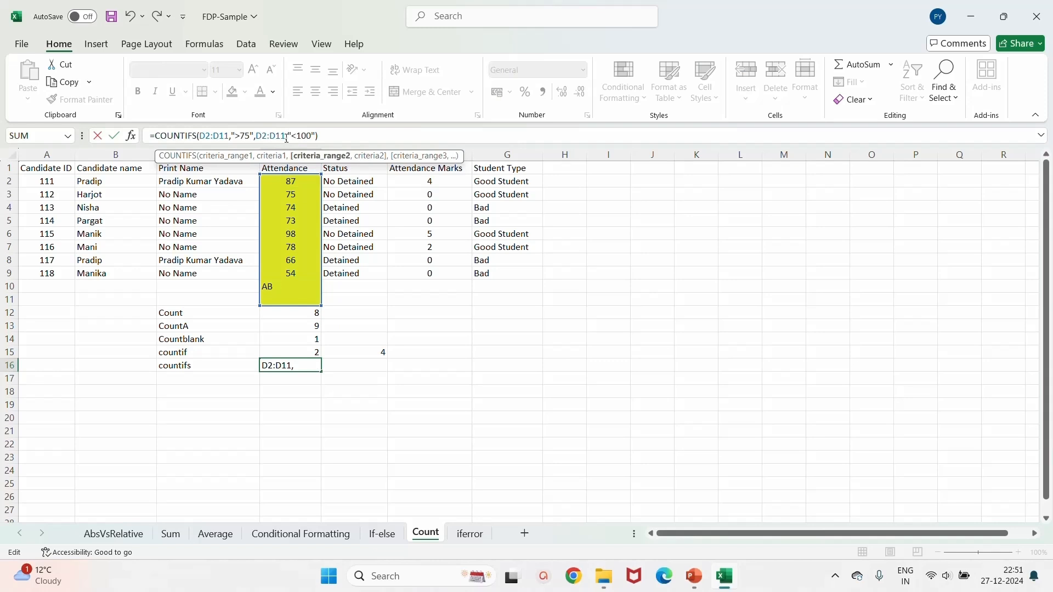
key(Return)
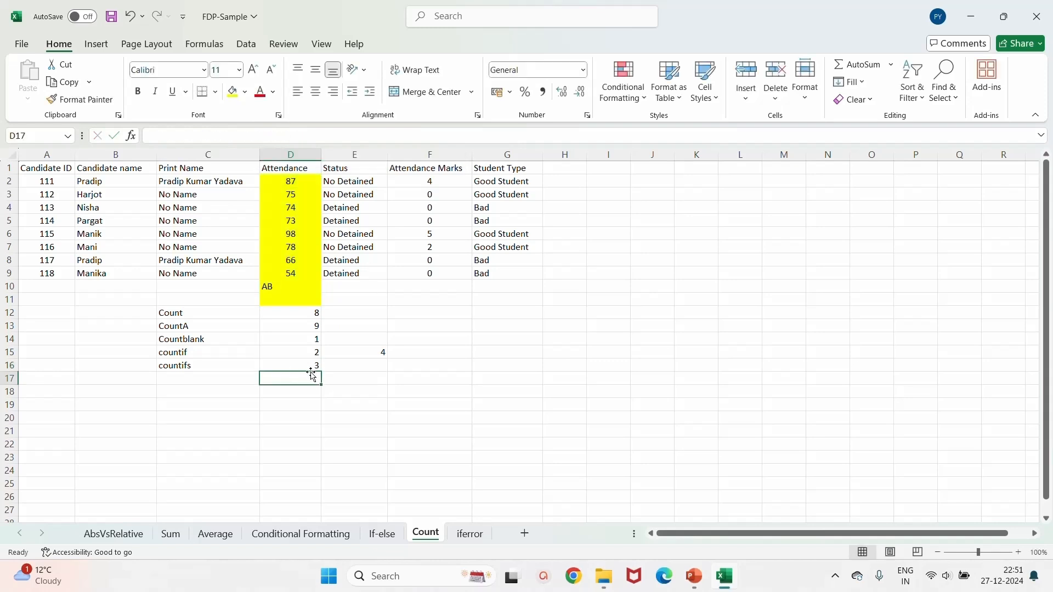
click(309, 364)
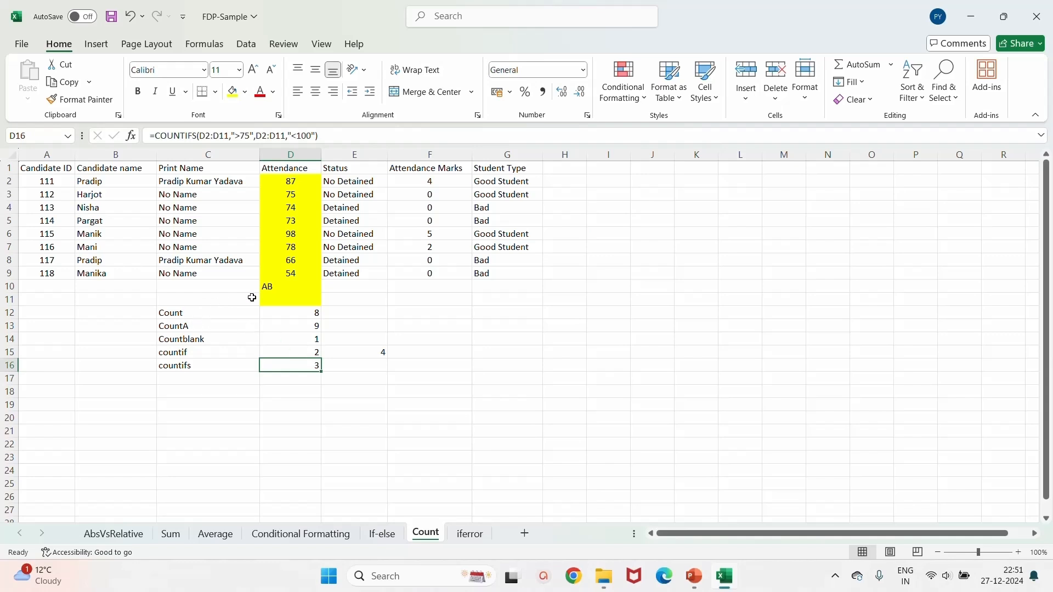
Review the COUNT to COUNTIFS formulas in D12–D16, then return to the PowerPoint slide show.
click(278, 314)
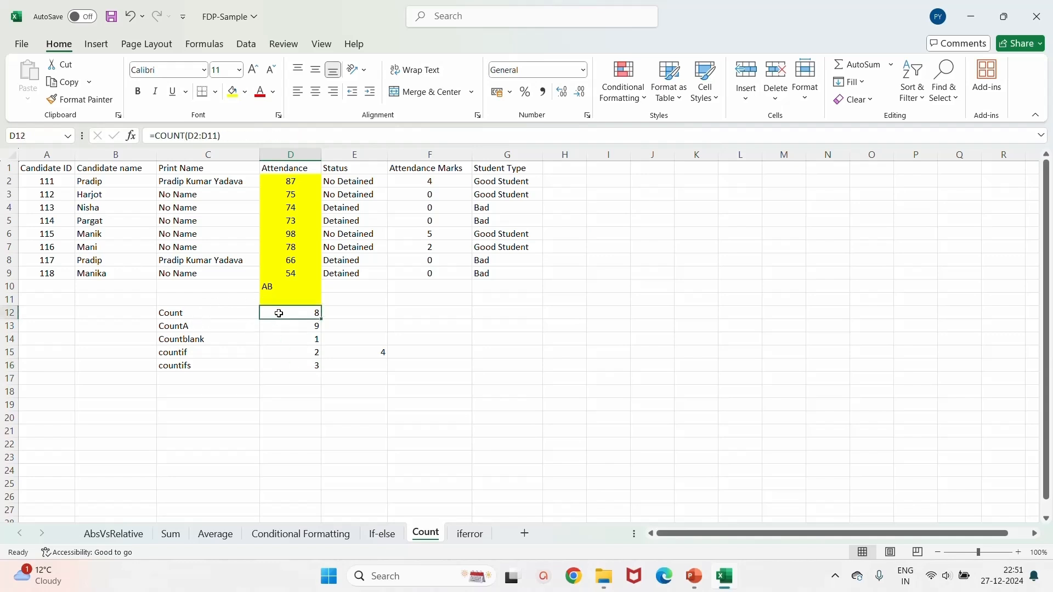
click(215, 325)
click(299, 335)
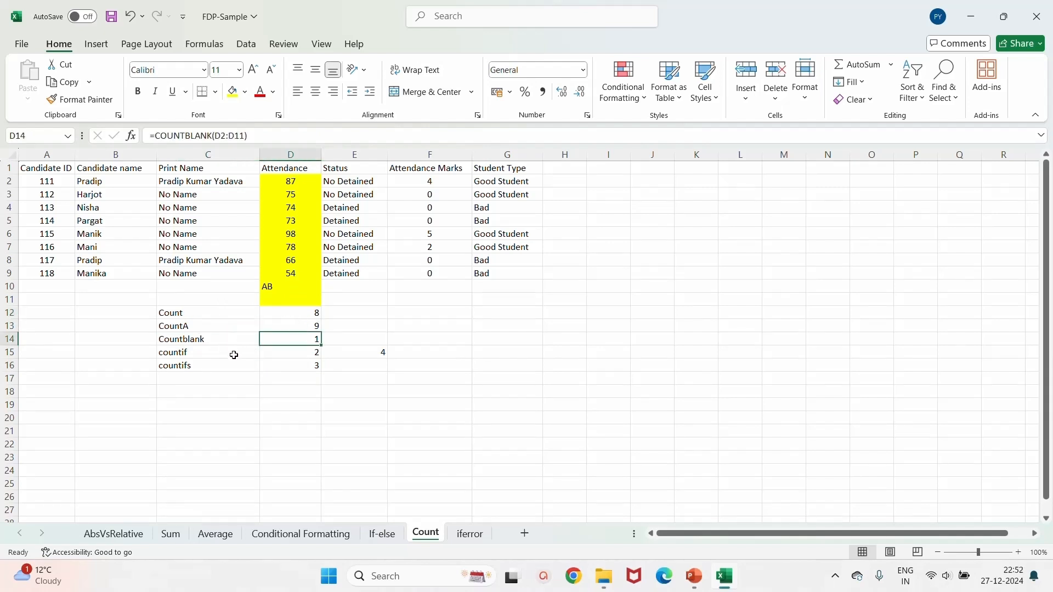
click(234, 354)
click(294, 349)
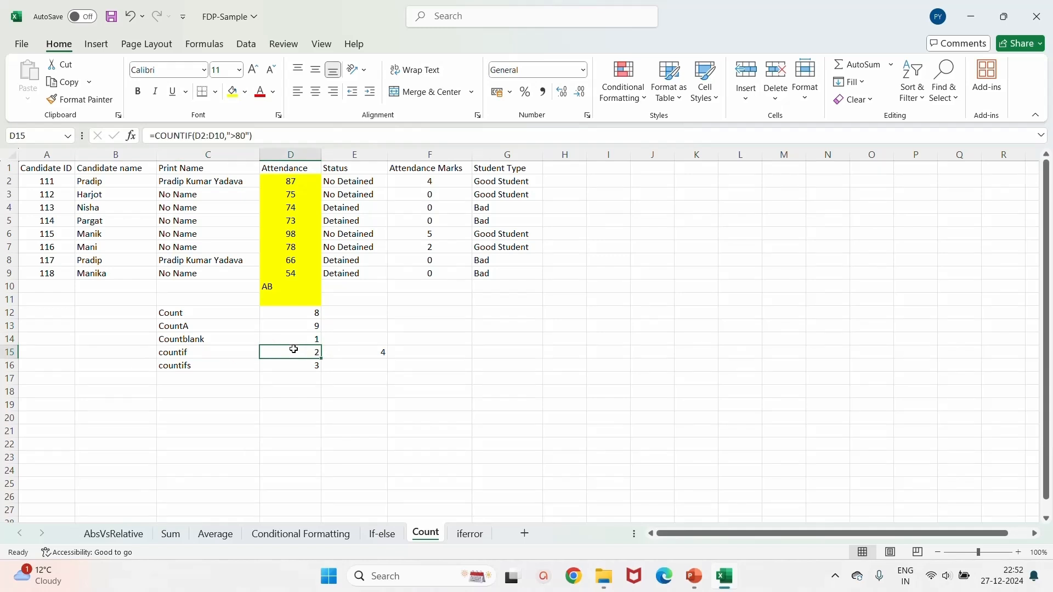
click(293, 364)
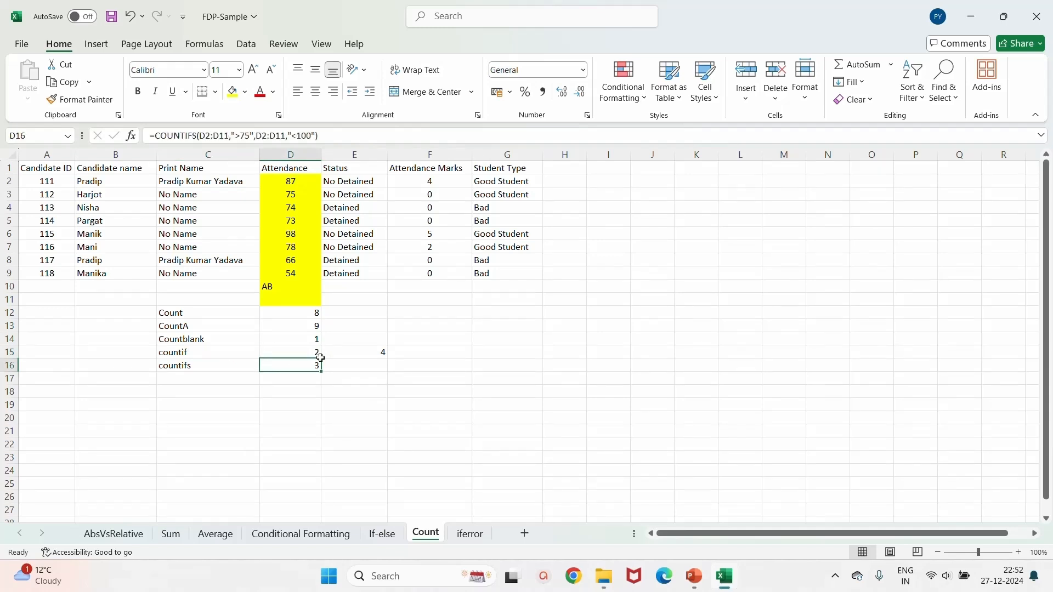
mouse_move(692, 573)
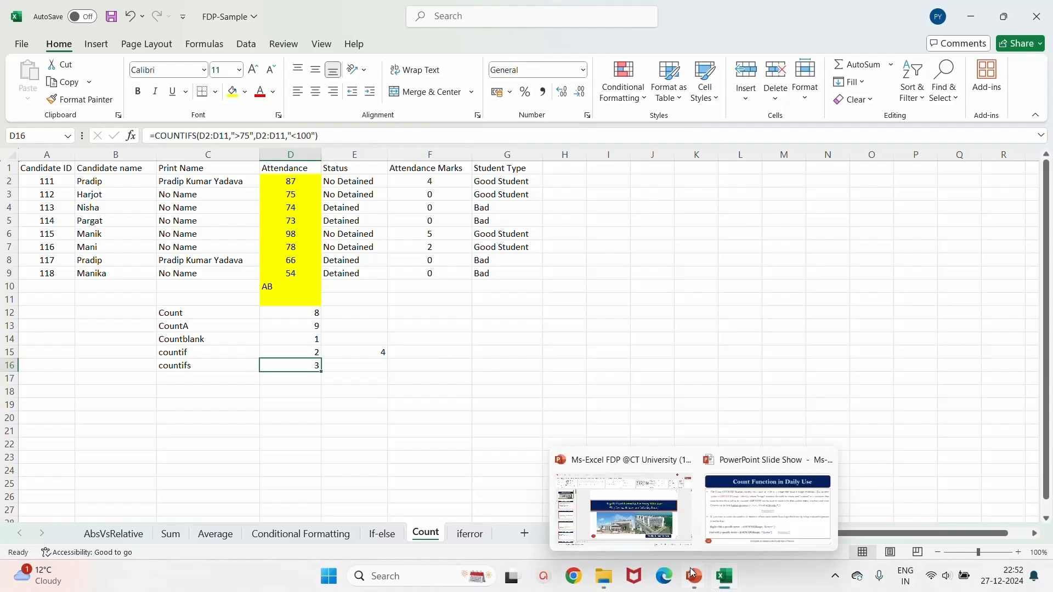
click(764, 516)
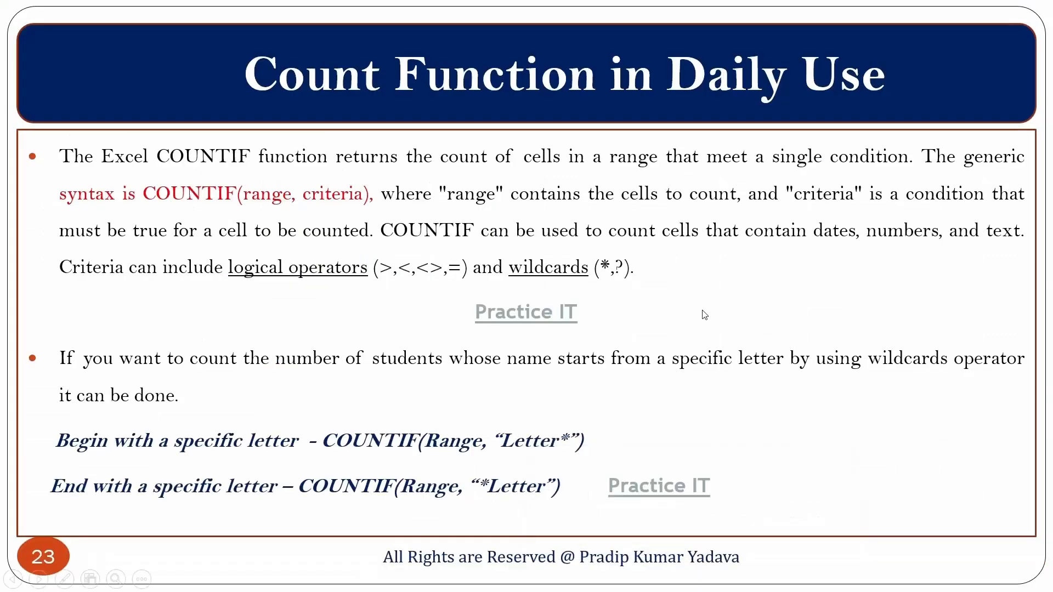
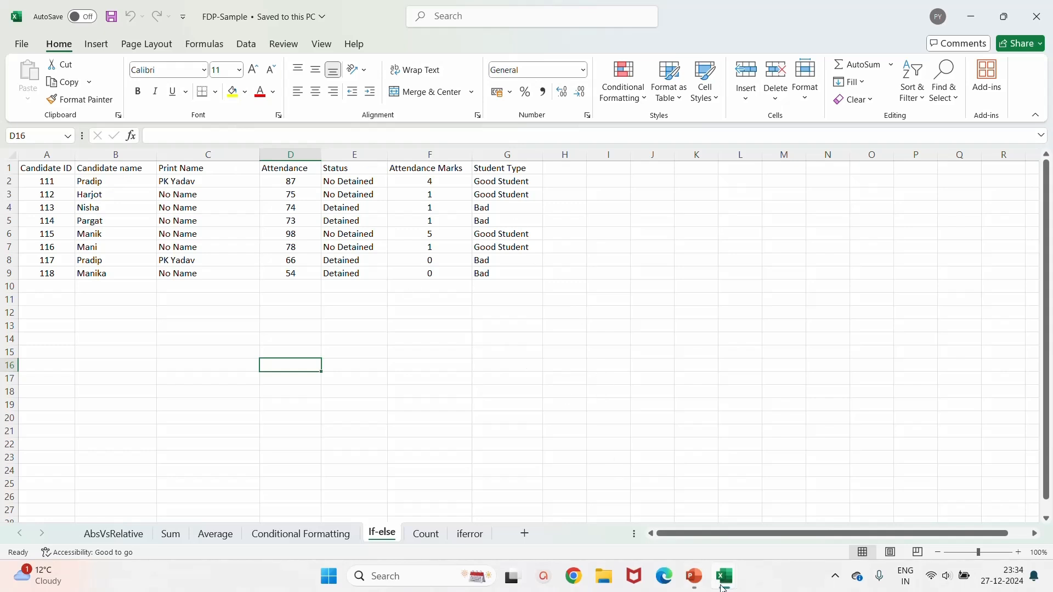
Compare candidate IDs 111 and 118 in Child Vlook against the If-else source table.
mouse_move(722, 588)
click(652, 504)
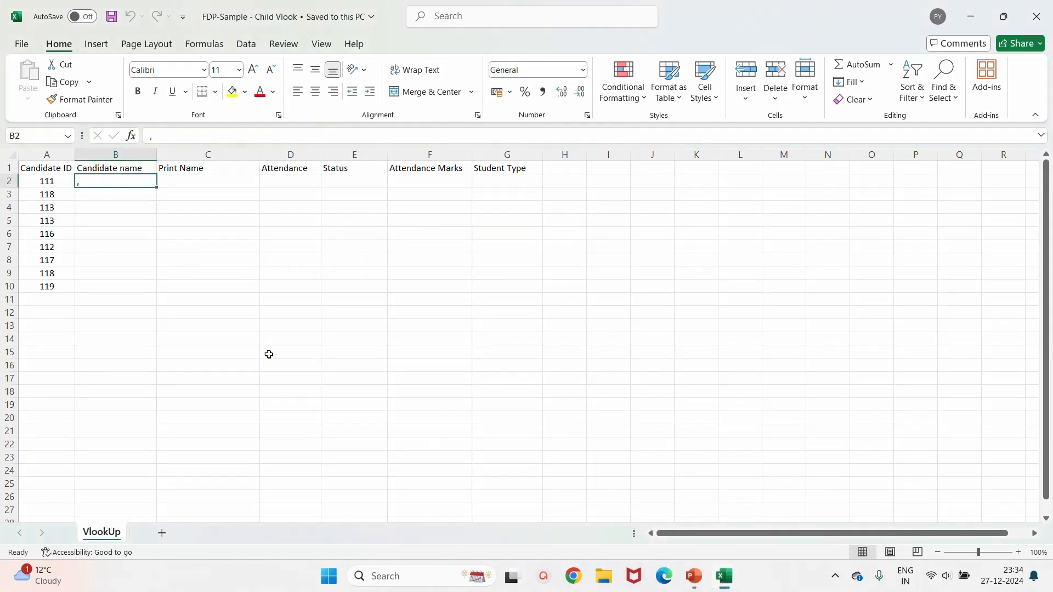
click(57, 181)
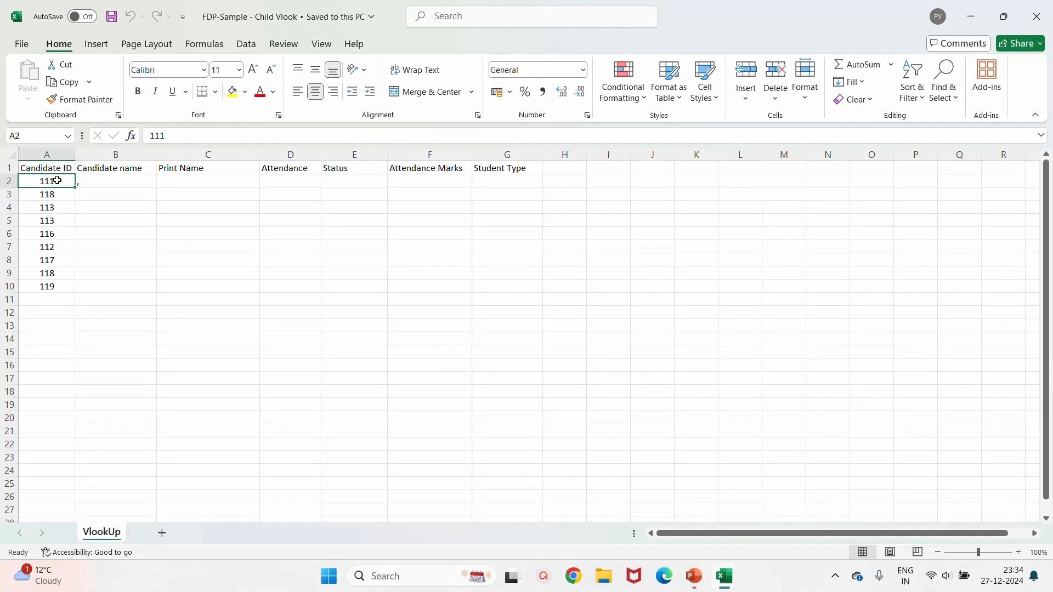
click(53, 194)
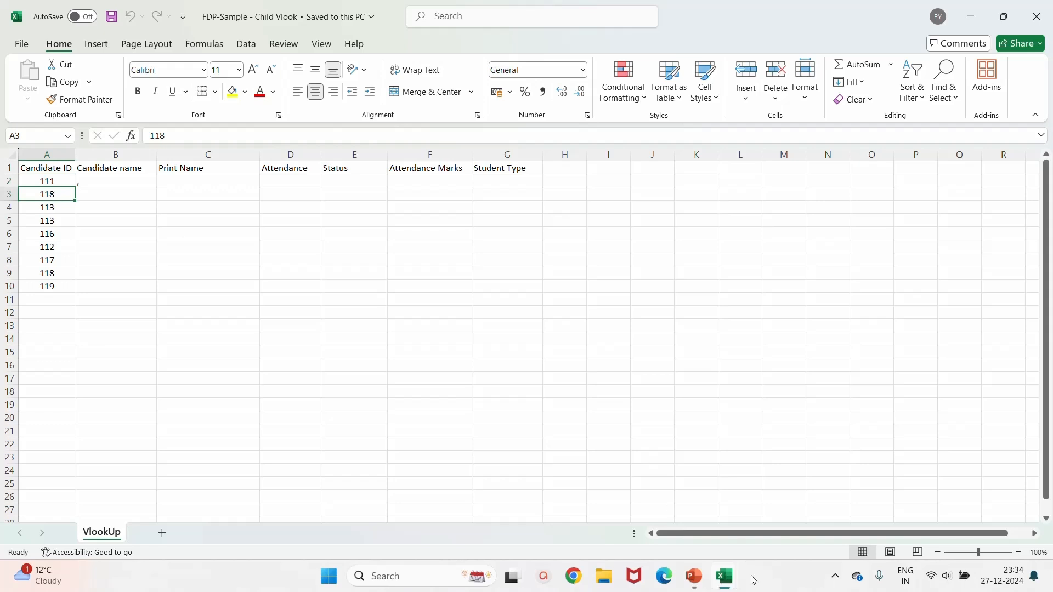
mouse_move(733, 581)
click(760, 517)
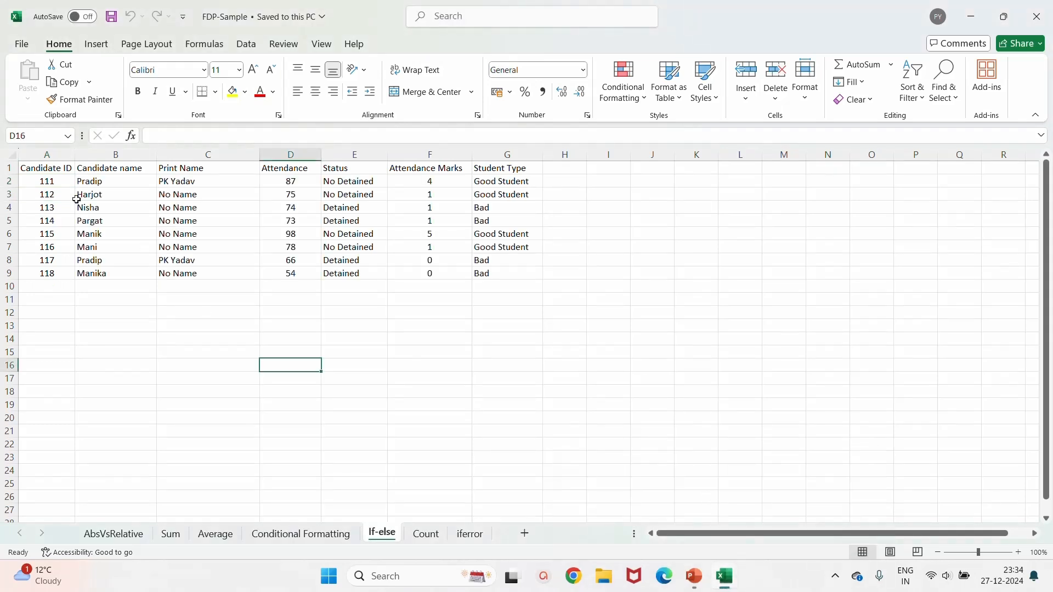
click(50, 183)
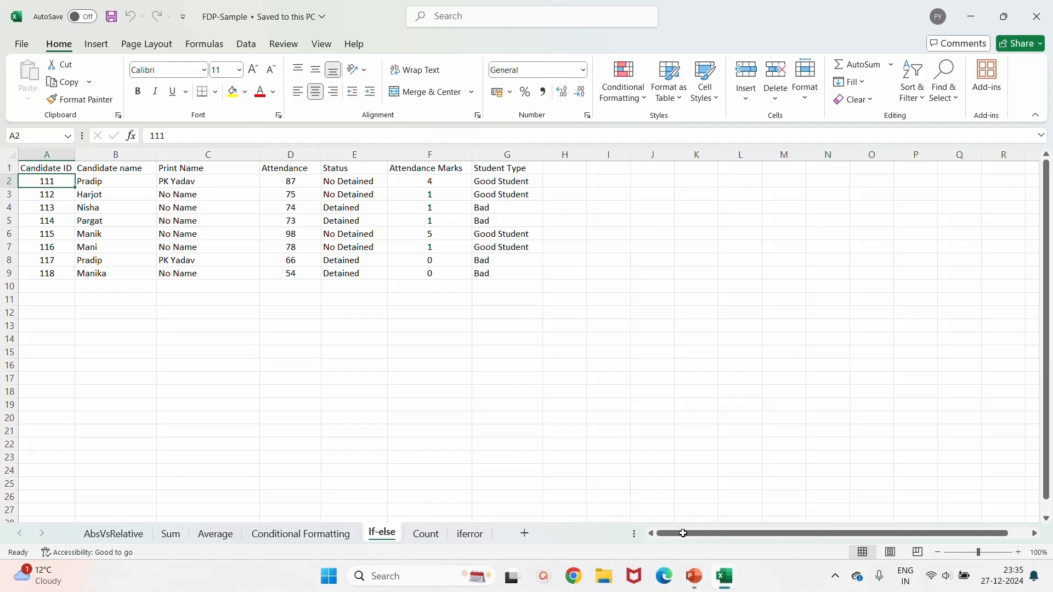
Select cell B2 for the candidate name, checking the If-else sheet before returning.
mouse_move(725, 576)
click(647, 524)
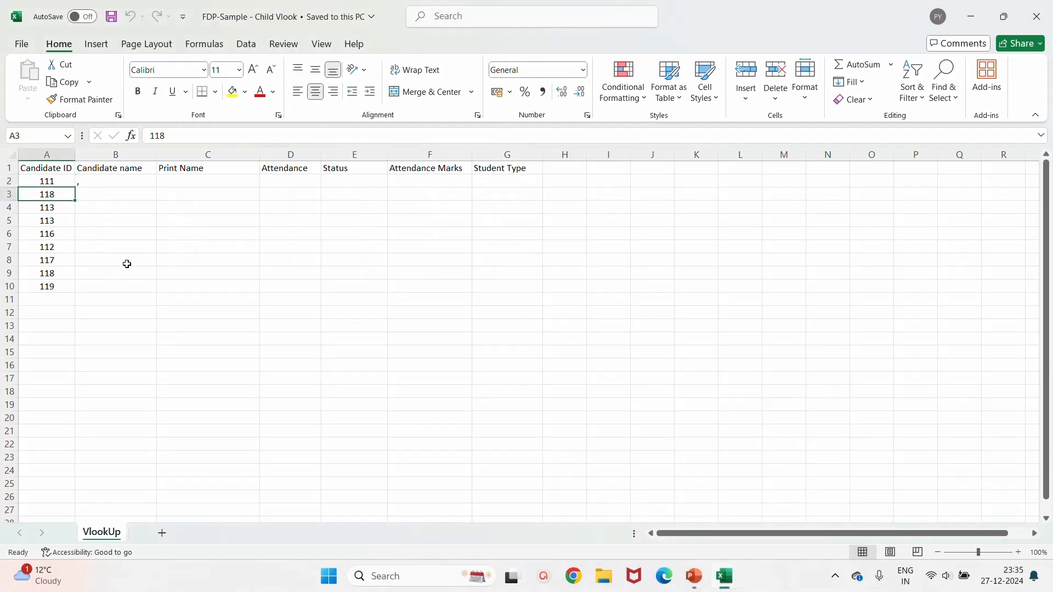
click(45, 177)
click(113, 181)
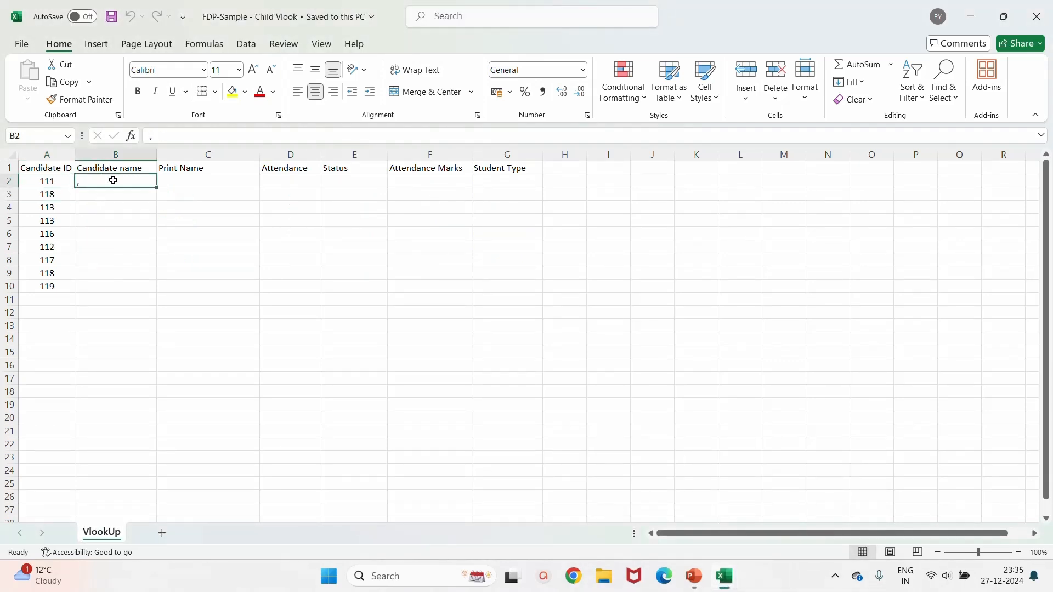
mouse_move(733, 582)
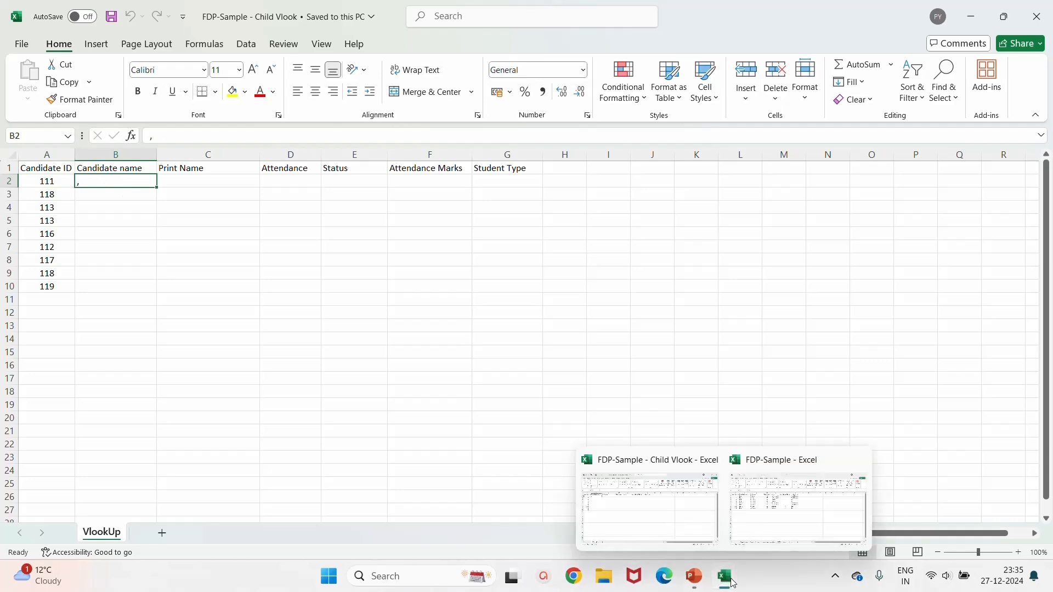
click(767, 545)
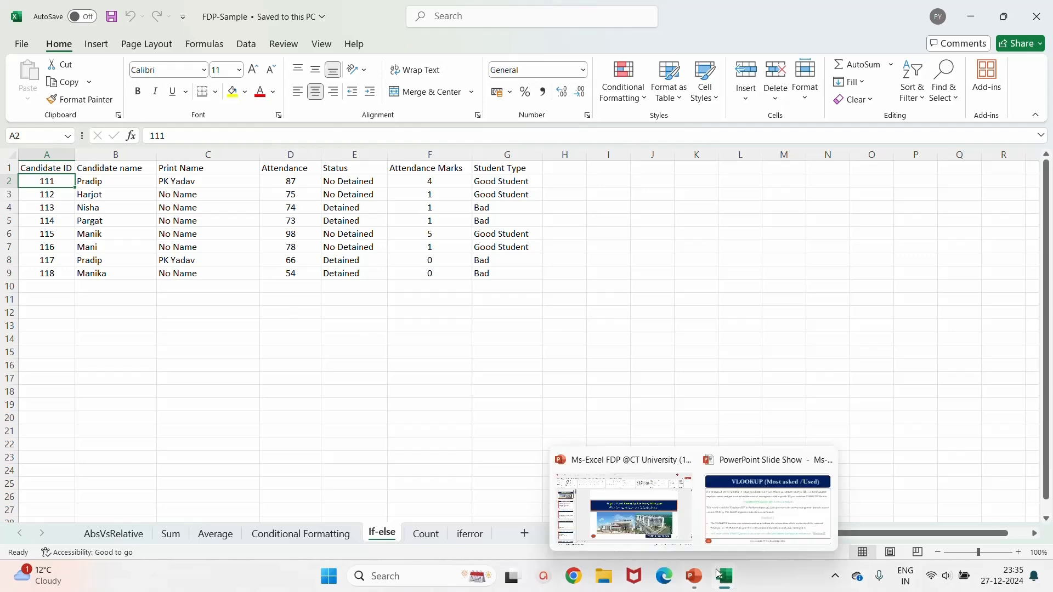
mouse_move(727, 577)
click(647, 499)
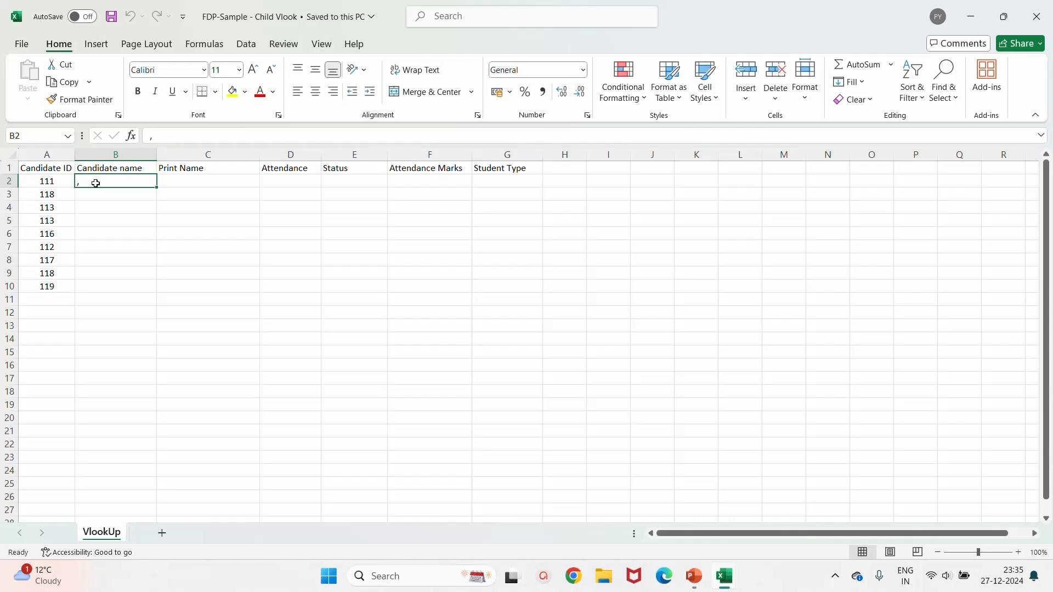
Enter =VLOOKUP(A2,'[FDP-Sample.xlsx]If-else'!$A$2:$G$9,2,0) in B2, returning Pradip.
text(=v)
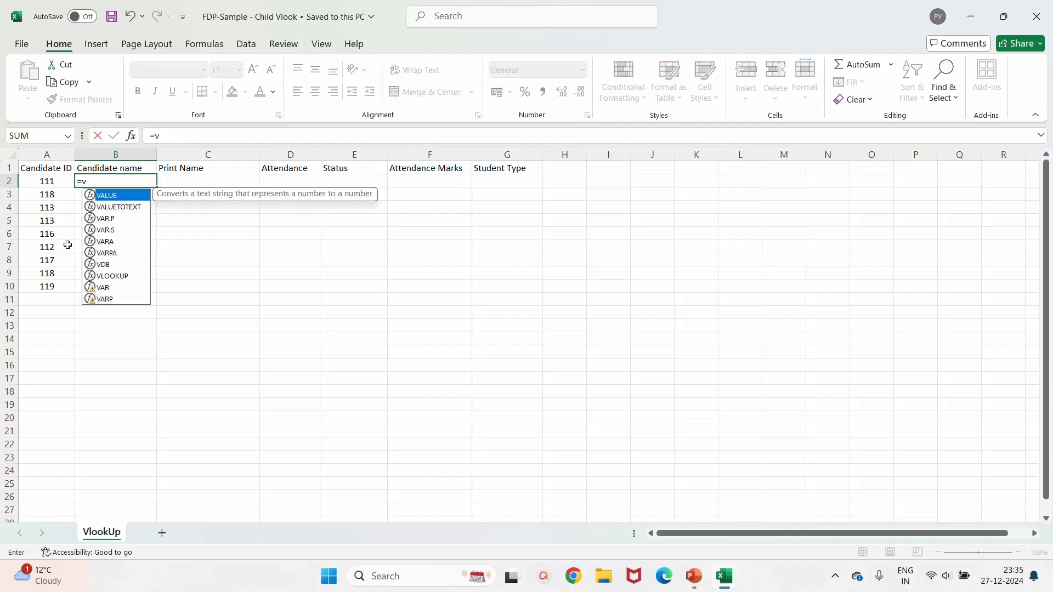
double_click(113, 278)
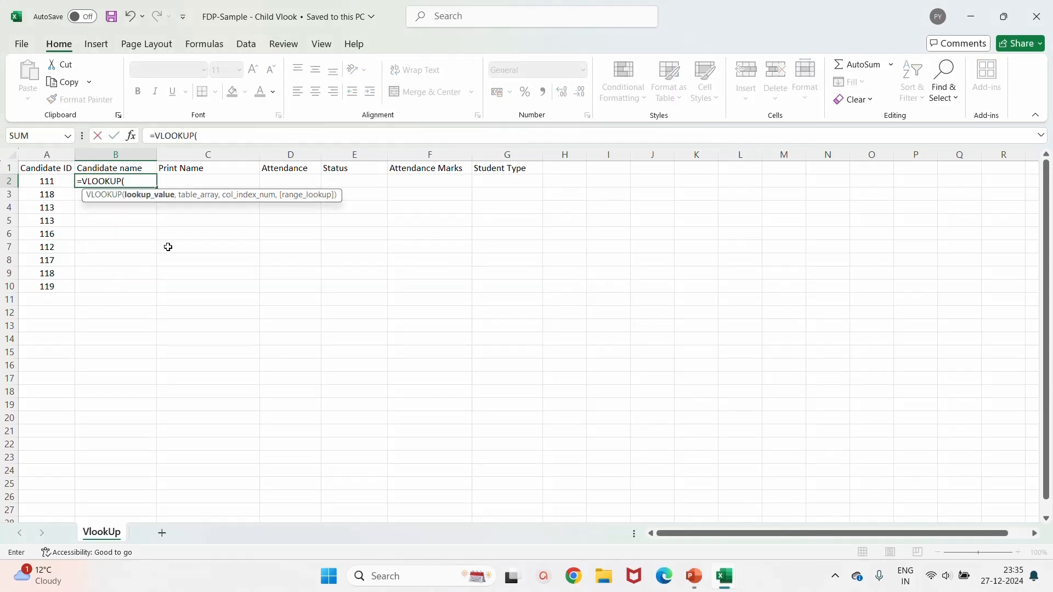
click(45, 182)
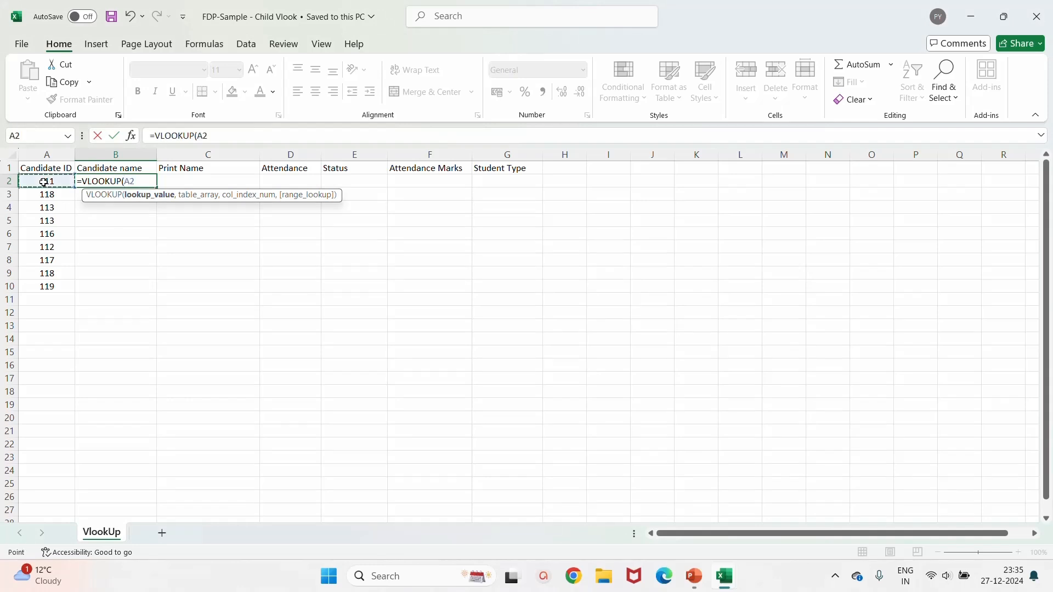
text(,)
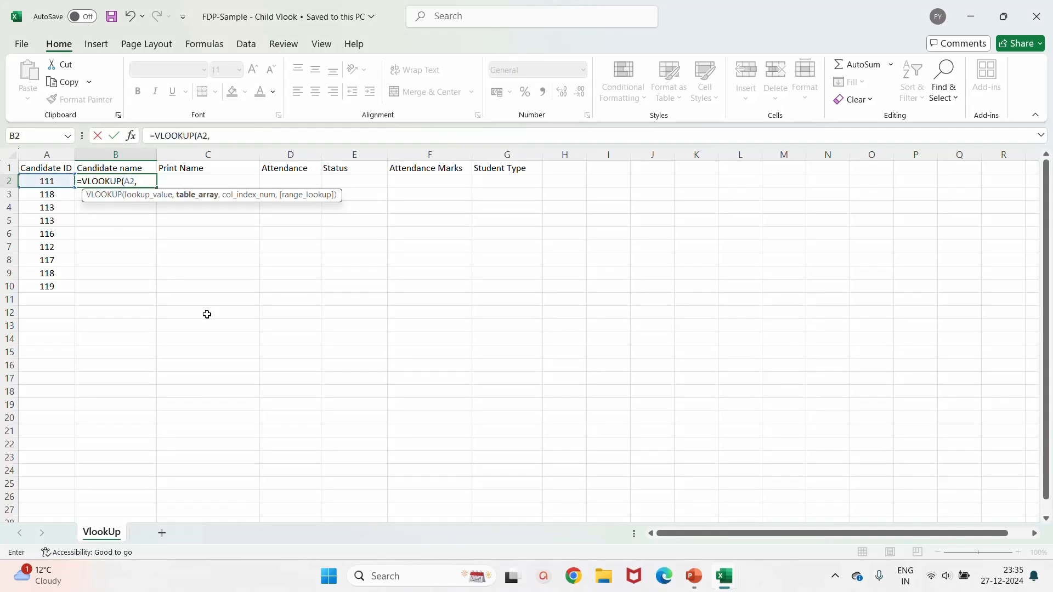
mouse_move(730, 573)
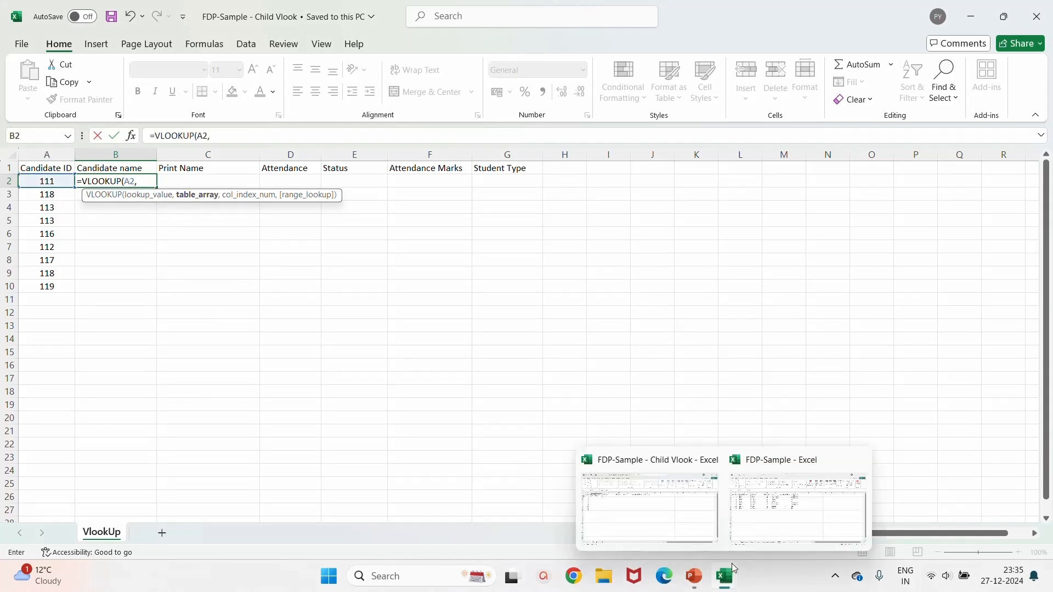
click(755, 535)
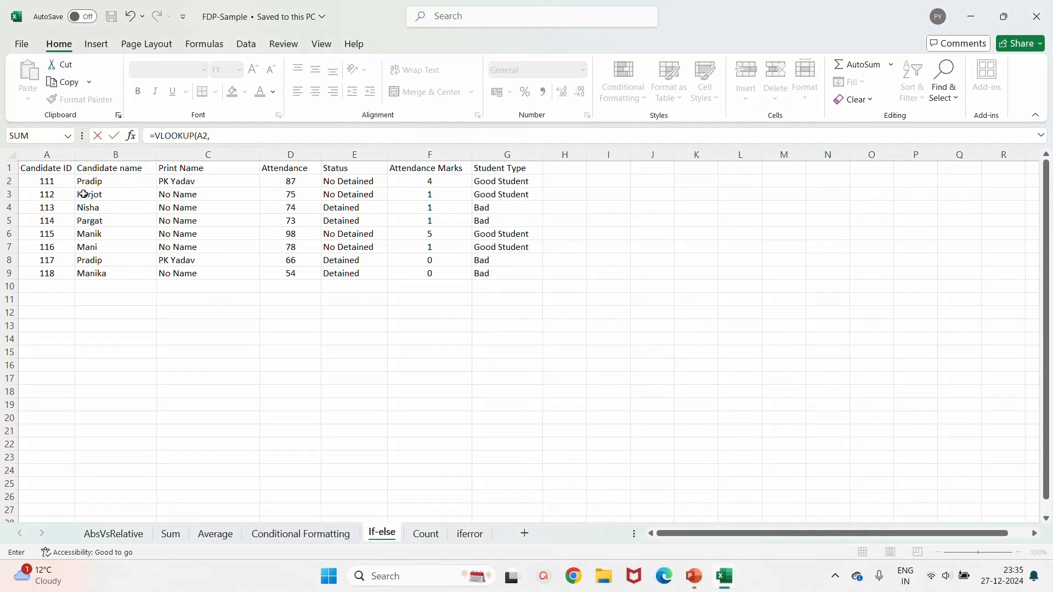
click(46, 181)
drag(46, 181, 489, 275)
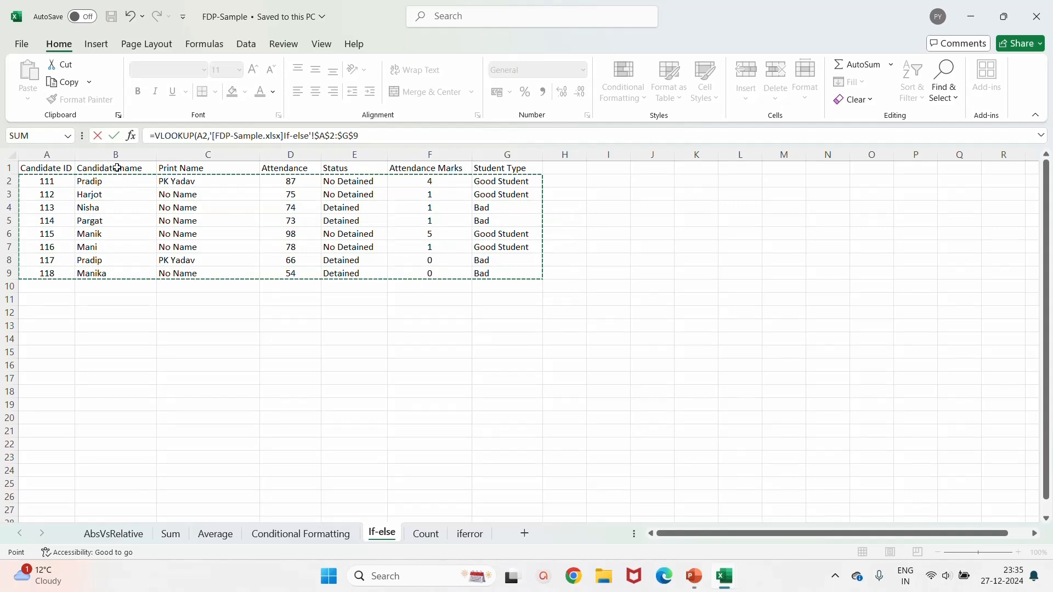
click(372, 137)
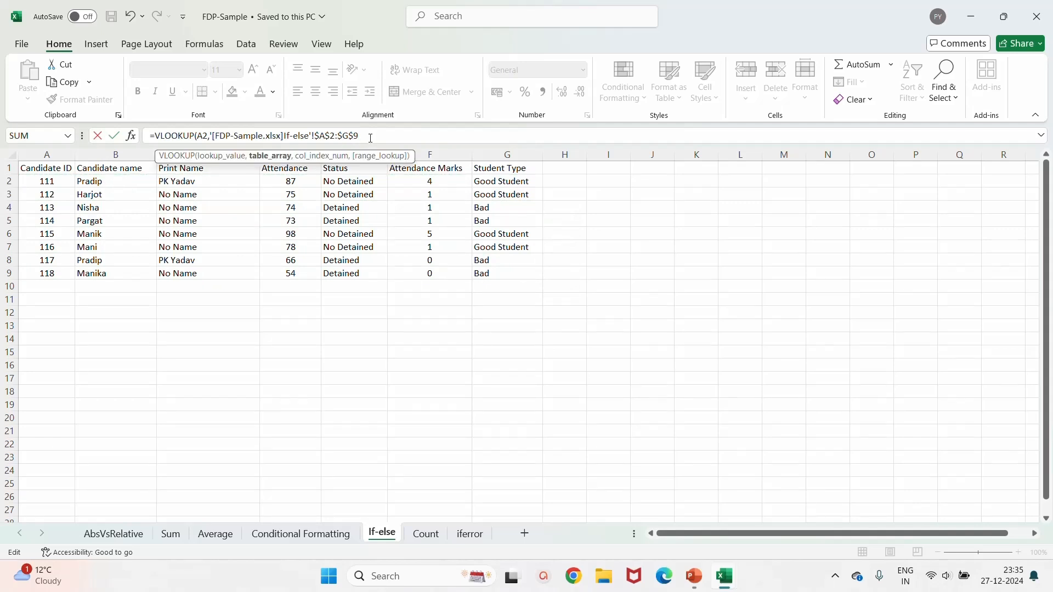
text(,2,)
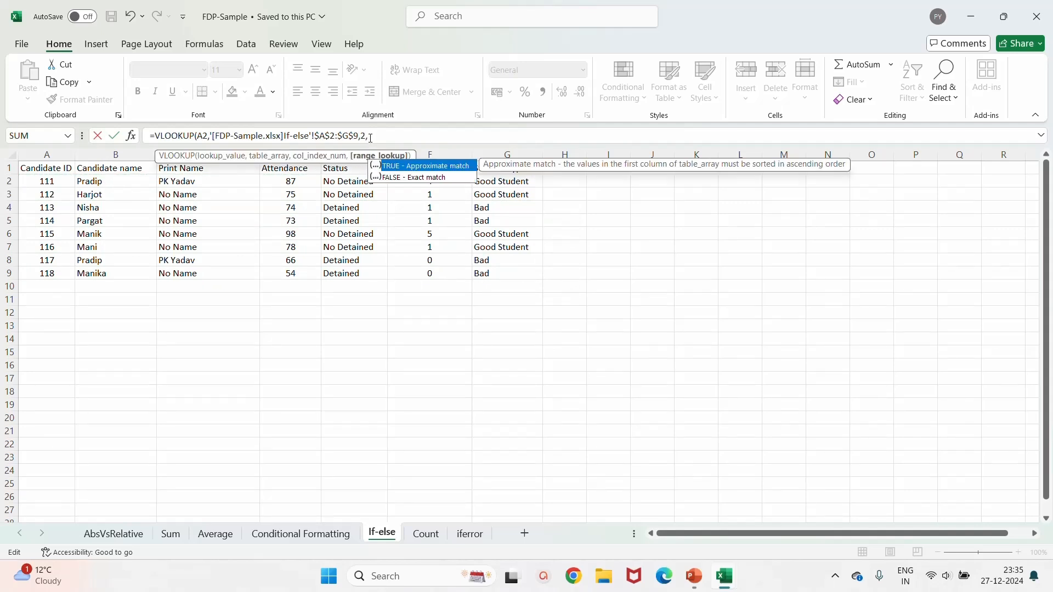
text(0))
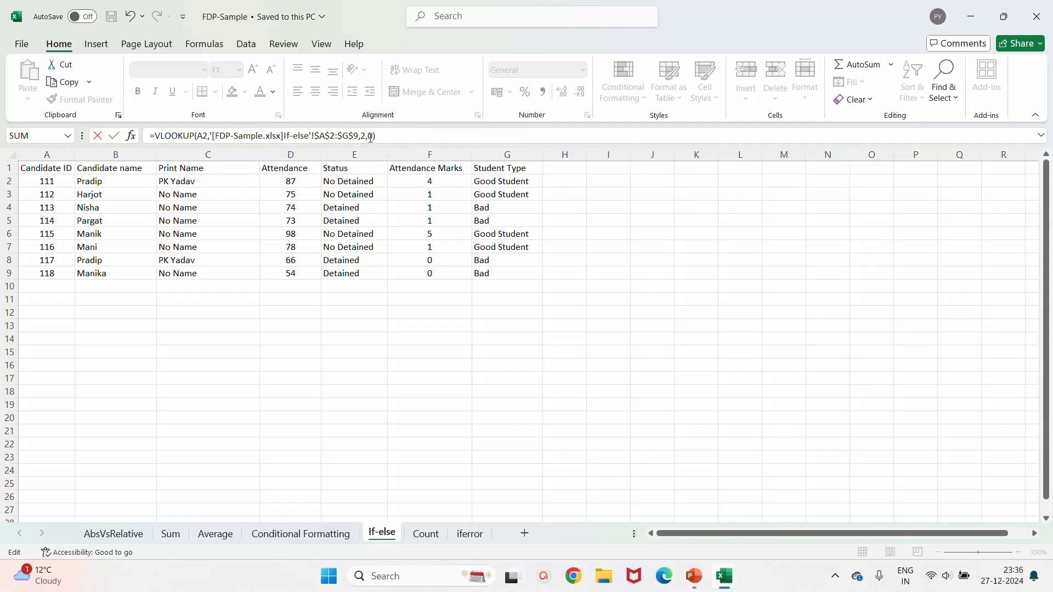
key(Return)
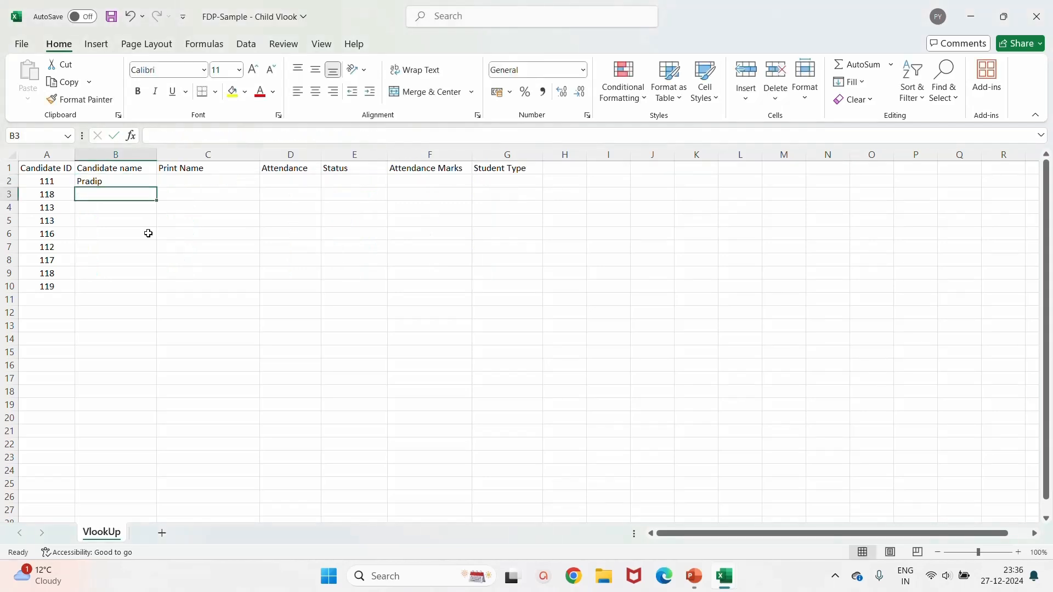
Fill the B2 lookup down to B10, leaving #N/A for ID 119.
click(47, 181)
click(112, 182)
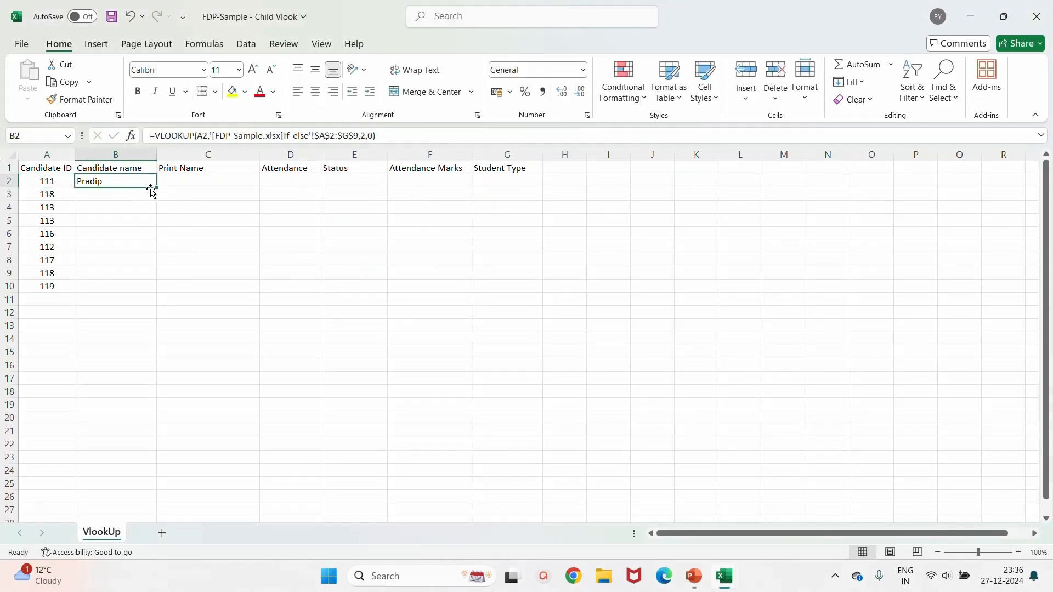
drag(157, 187, 160, 288)
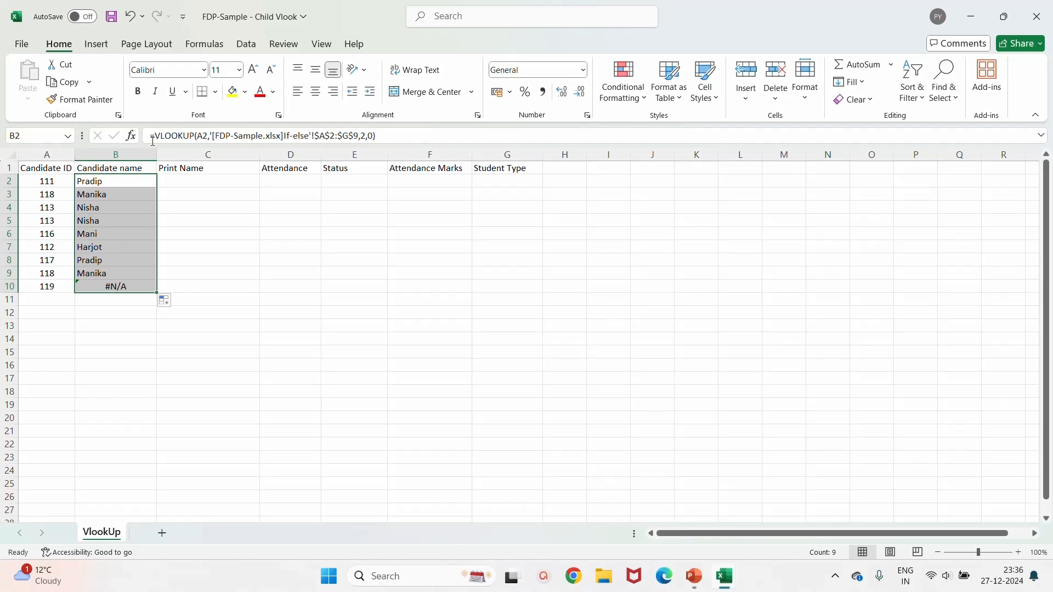
Wrap B2's VLOOKUP in IFERROR returning "data not found".
key(F2)
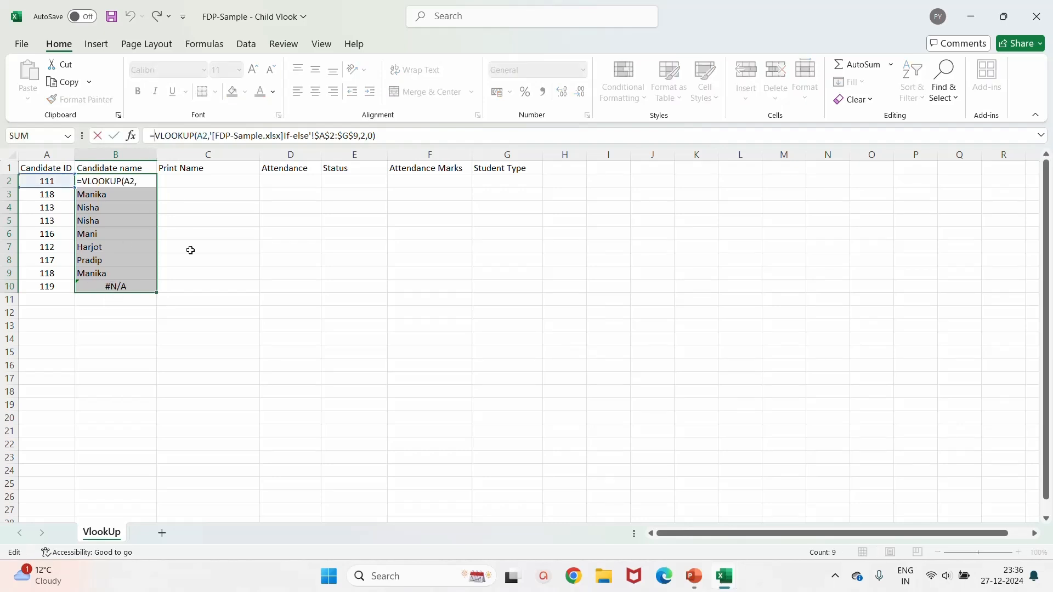
text(if)
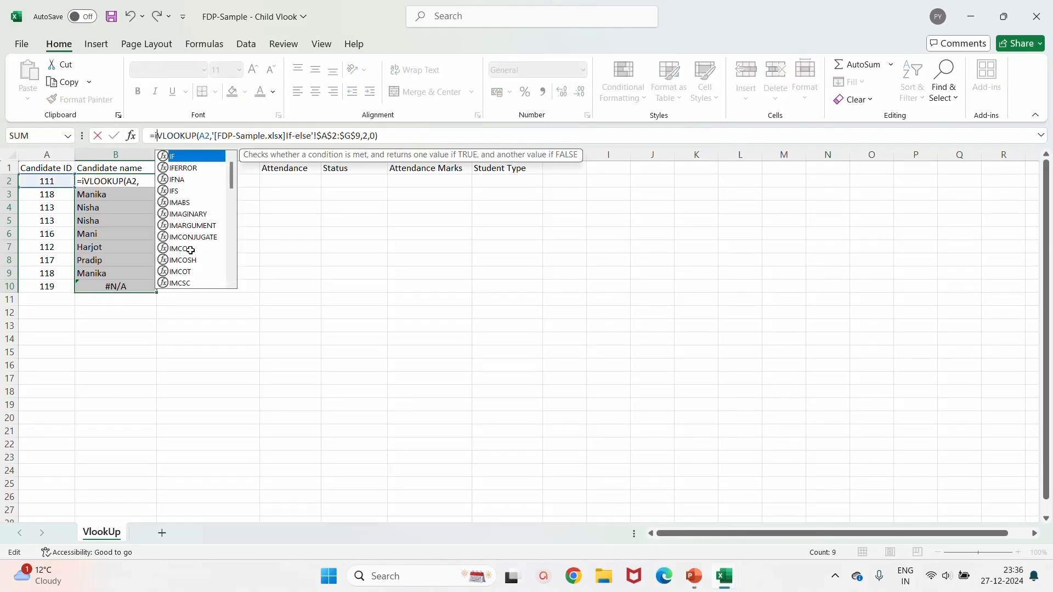
double_click(181, 168)
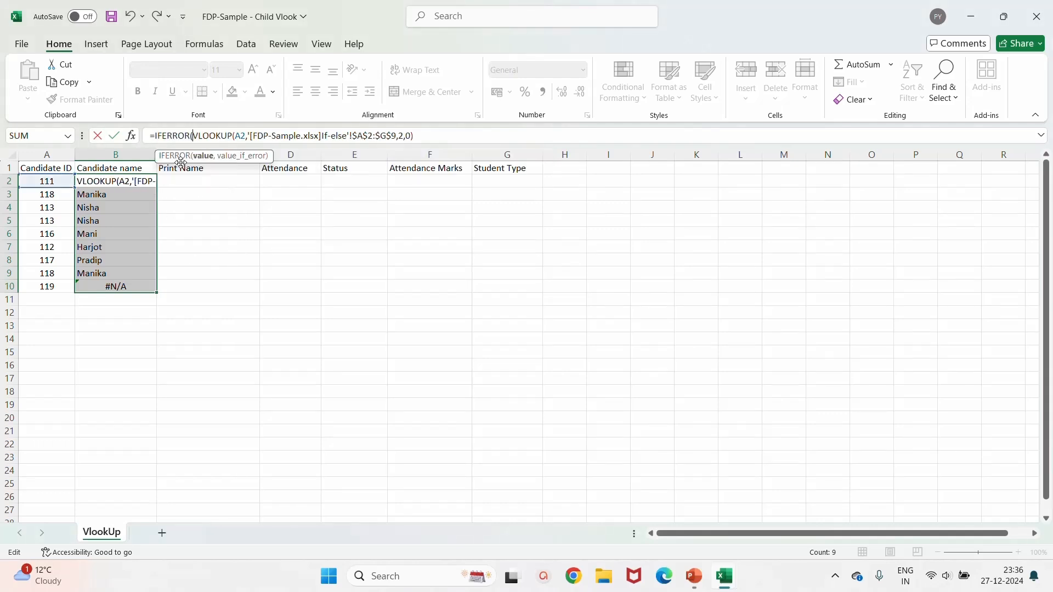
click(420, 139)
text(,")
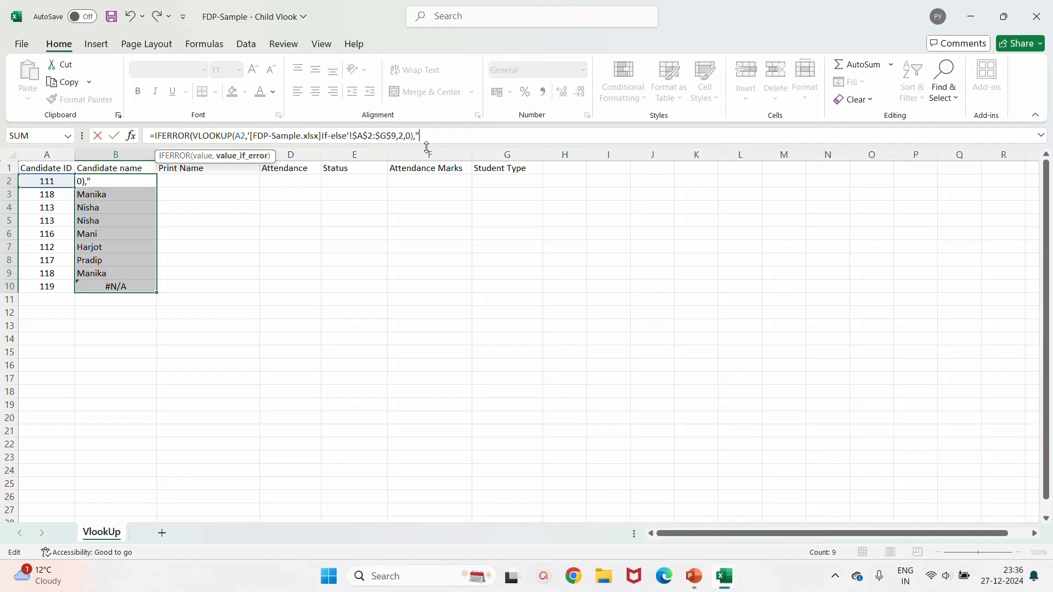
text(data not found)
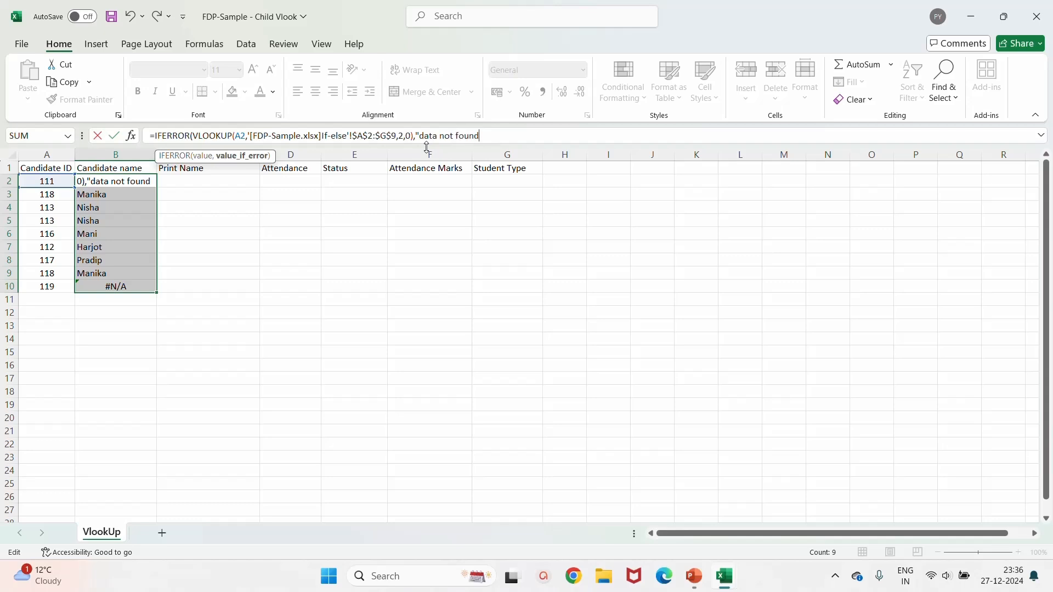
text("))
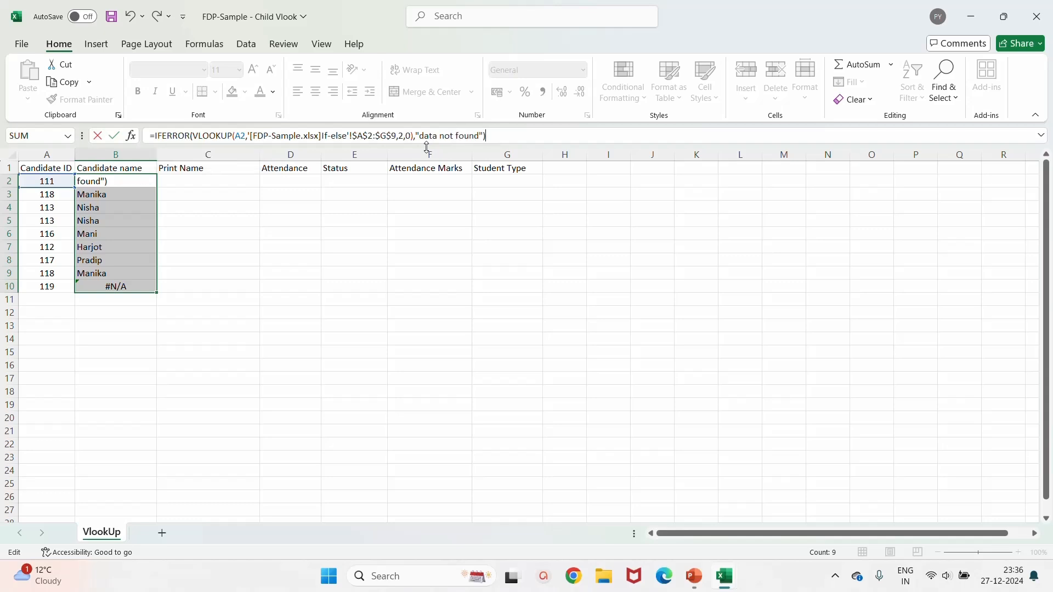
key(Return)
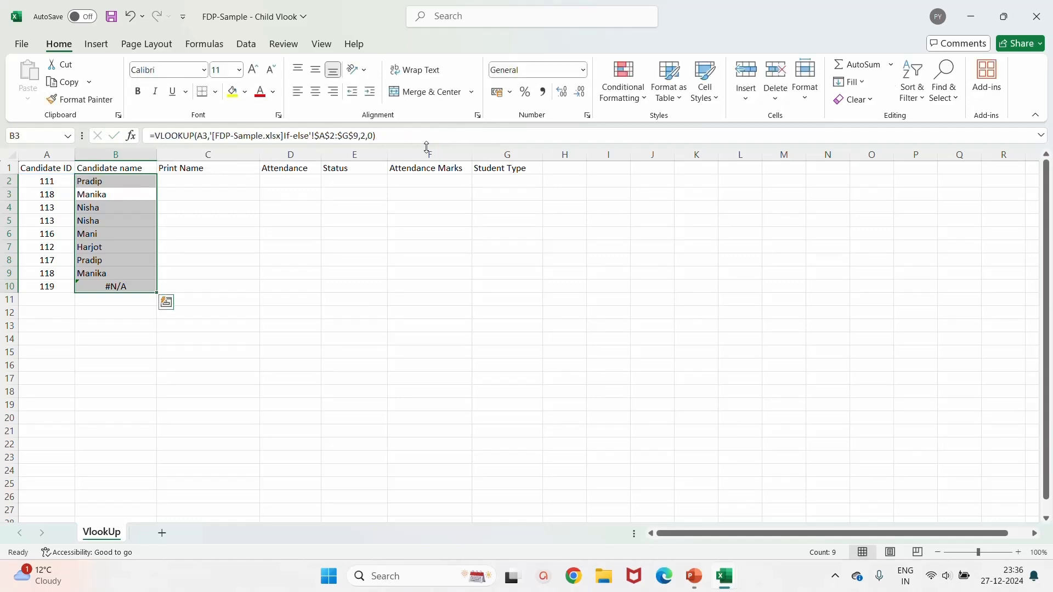
Fill the IFERROR formula down to B10 so ID 119 shows data not found.
click(107, 184)
drag(151, 188, 147, 289)
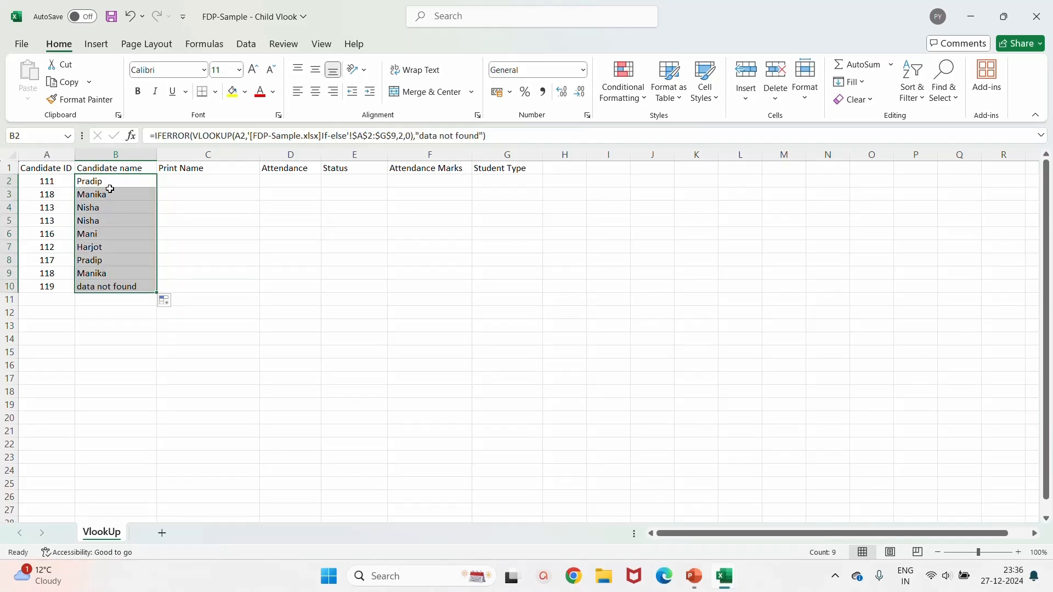
drag(108, 182, 120, 286)
click(168, 179)
click(117, 181)
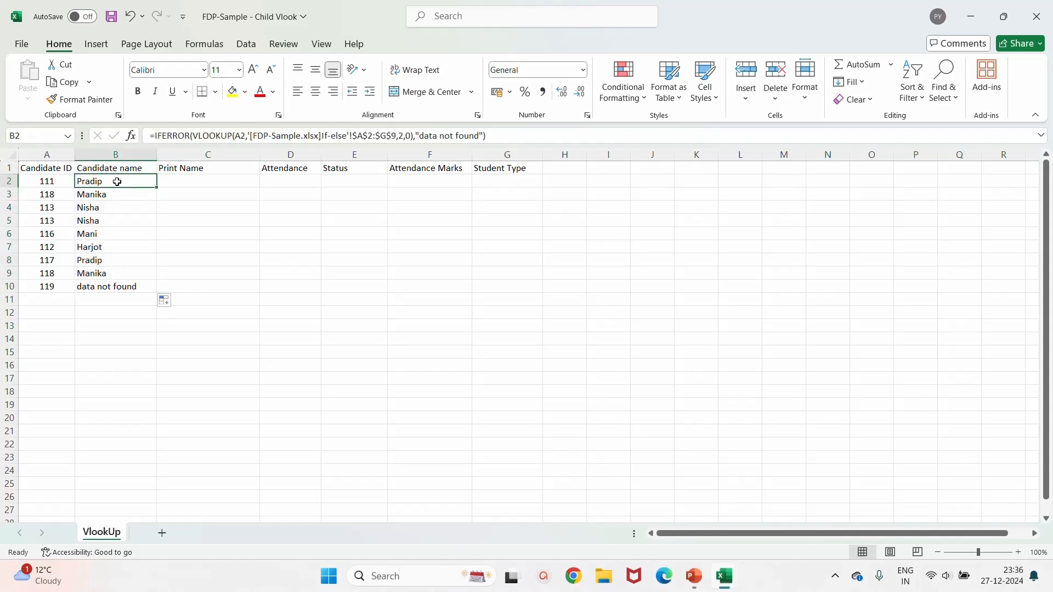
click(165, 179)
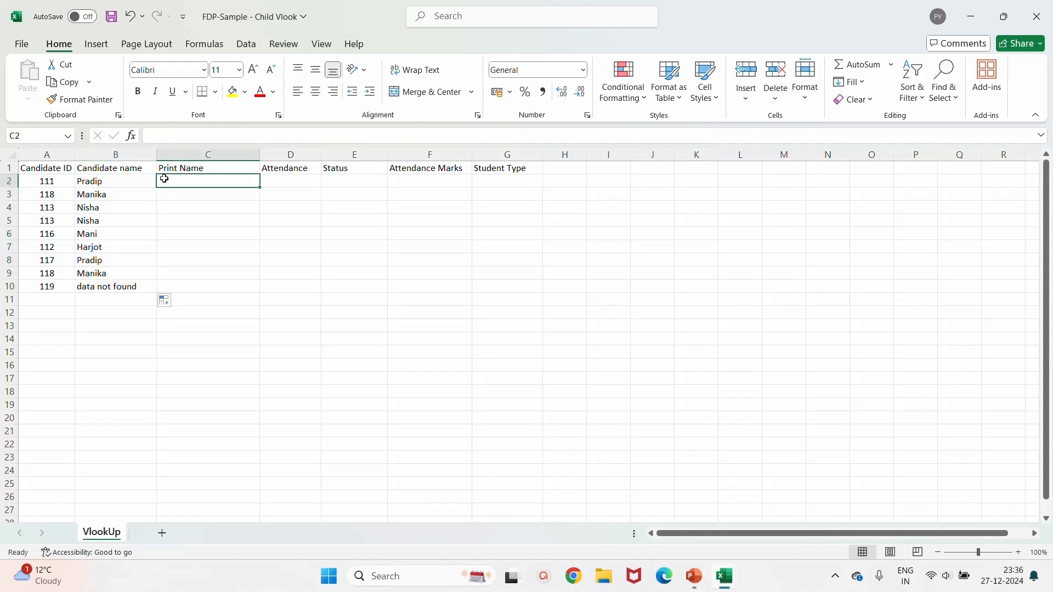
Enter =VLOOKUP(A2,'[FDP-Sample.xlsx]If-else'!$A$1:$G$9,3,0) in C2 for the Print Name.
text(=vl)
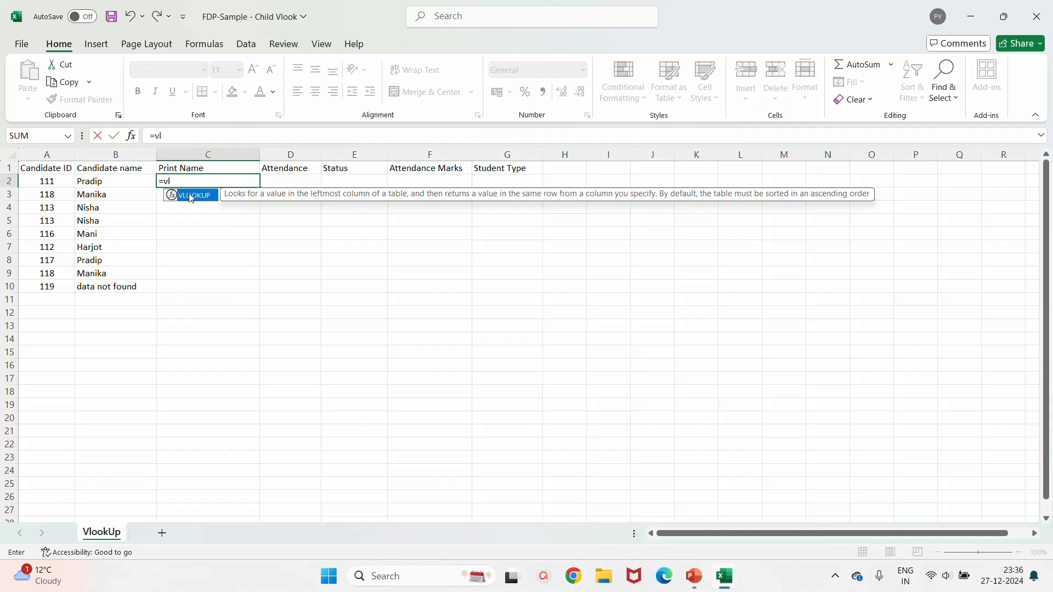
double_click(191, 197)
click(52, 182)
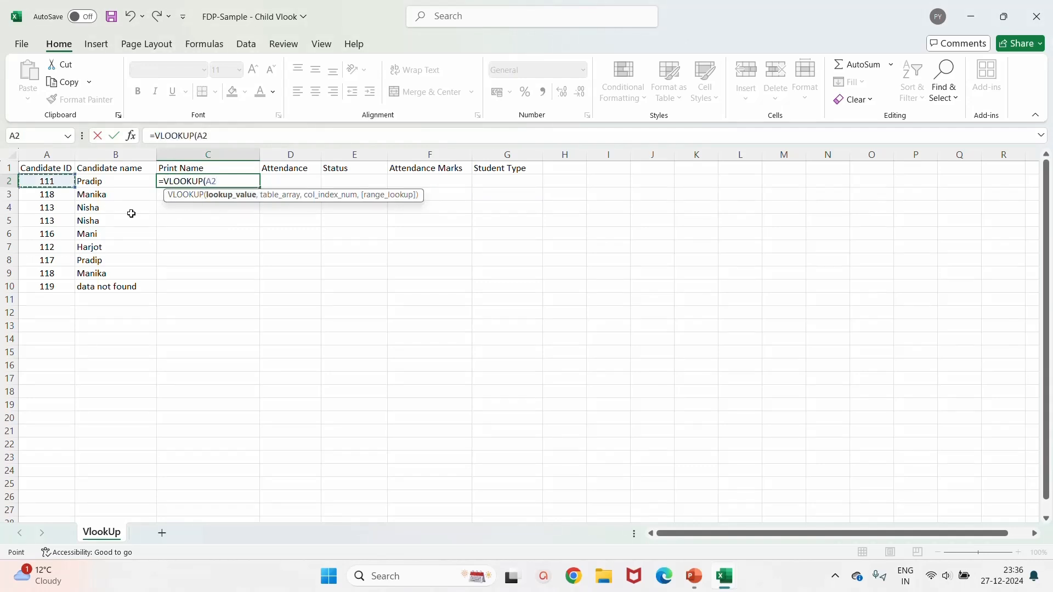
text(,)
mouse_move(717, 574)
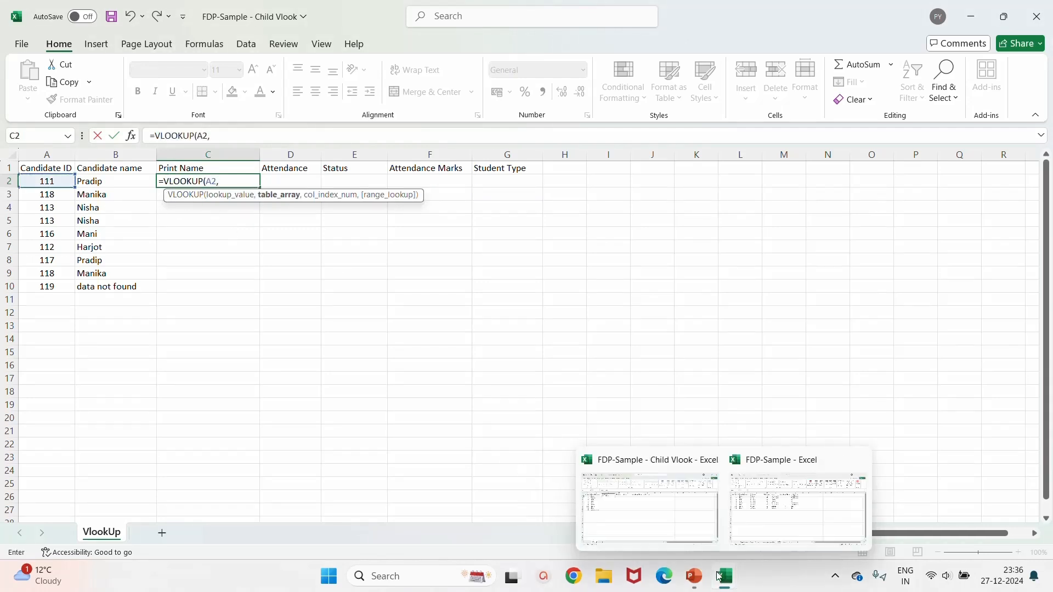
click(736, 520)
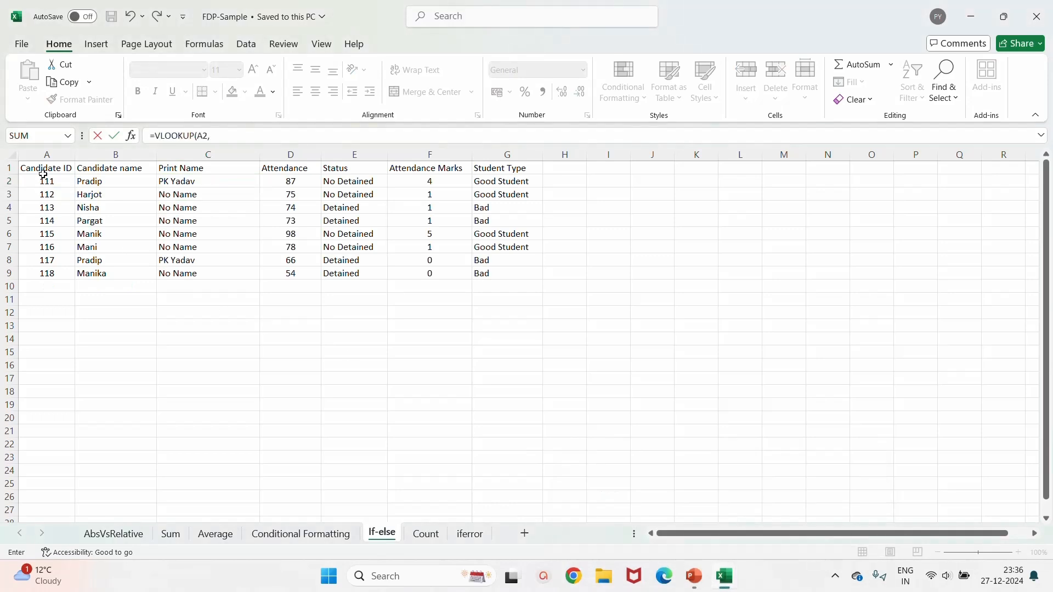
drag(42, 170, 540, 277)
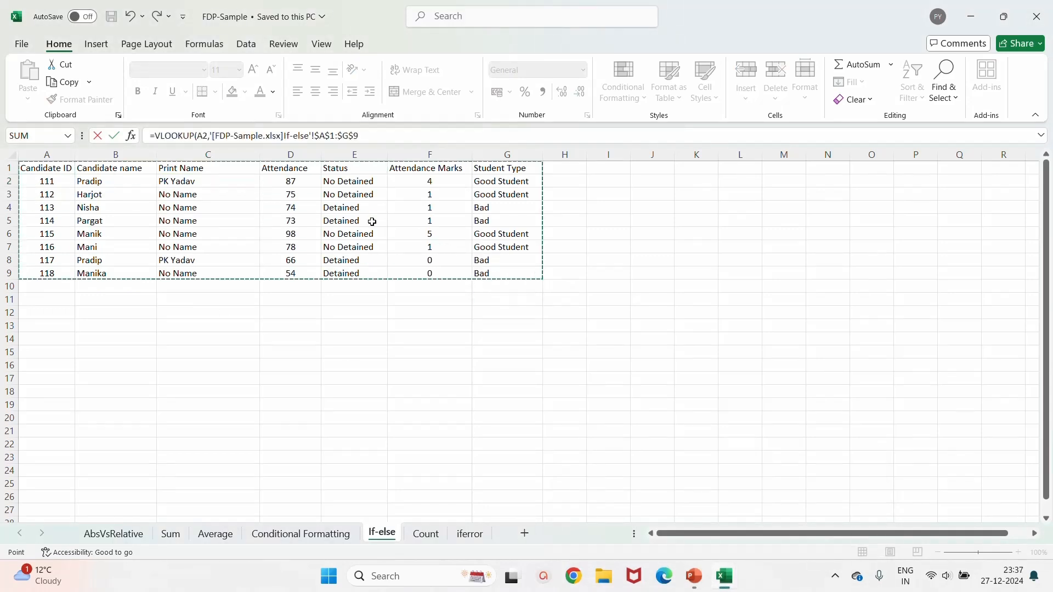
click(377, 137)
text(,)
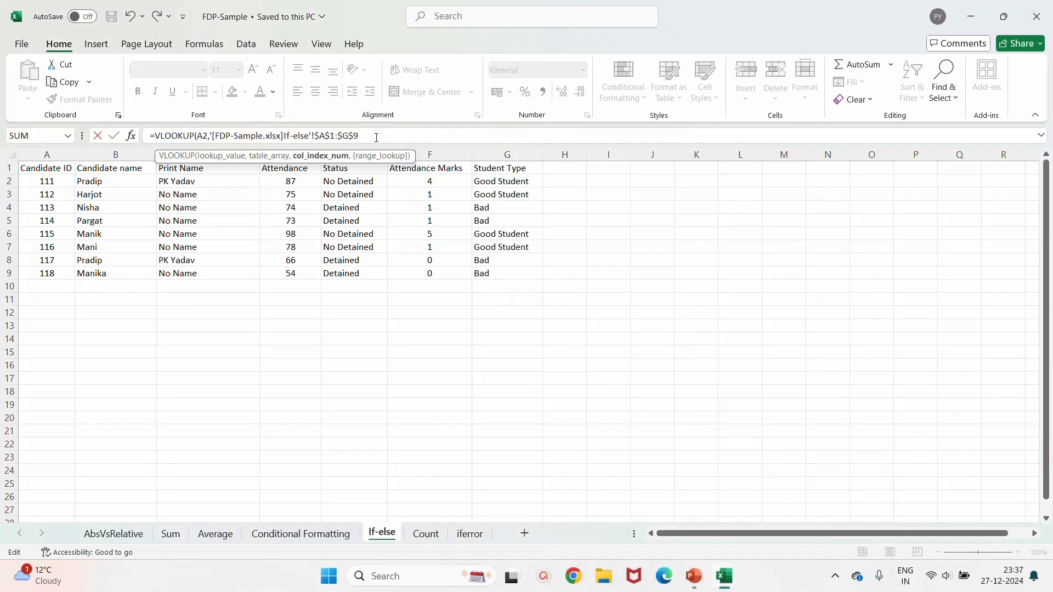
text(3,)
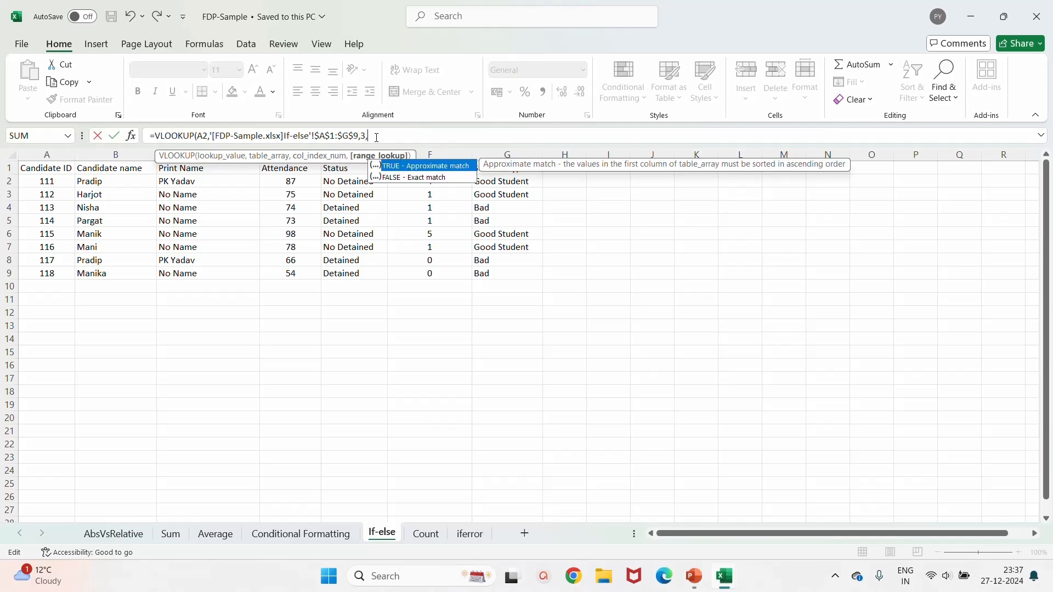
text(0))
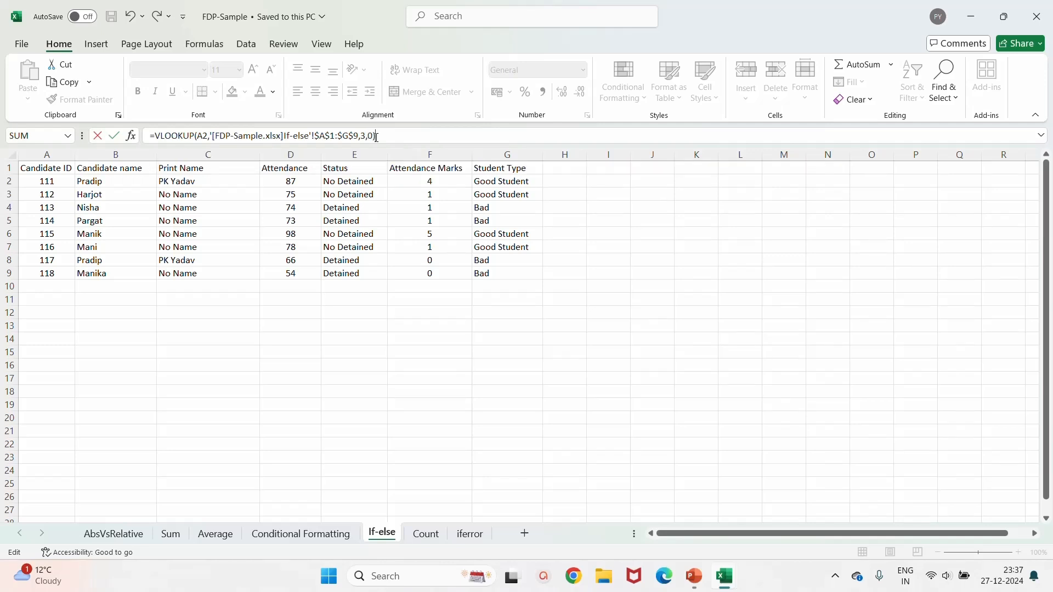
key(Return)
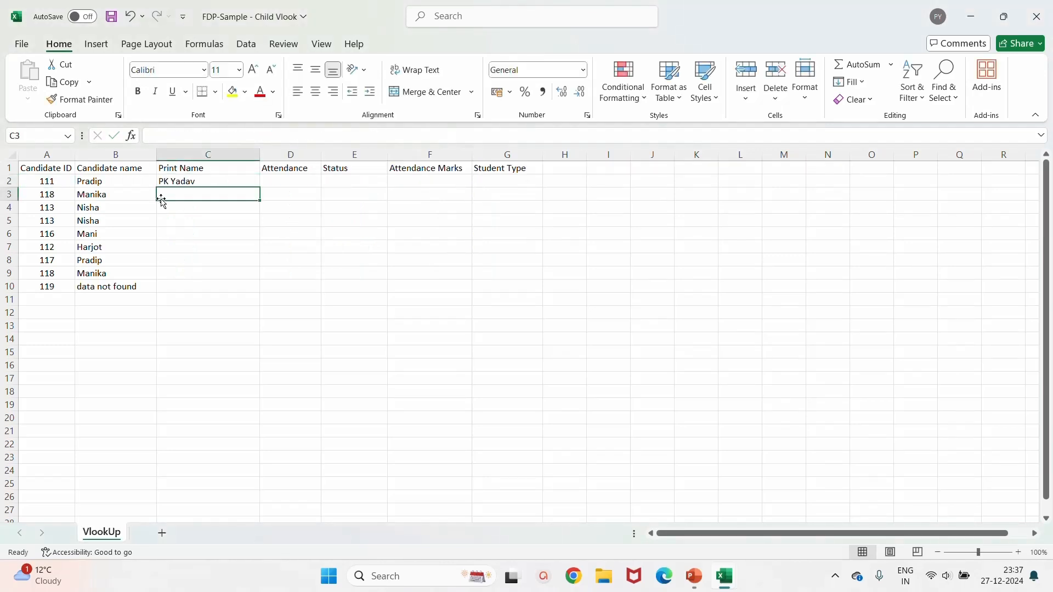
Fill C2's lookup down to C10, check the #N/A for ID 119, and return to the slide show.
click(174, 181)
drag(260, 189, 259, 290)
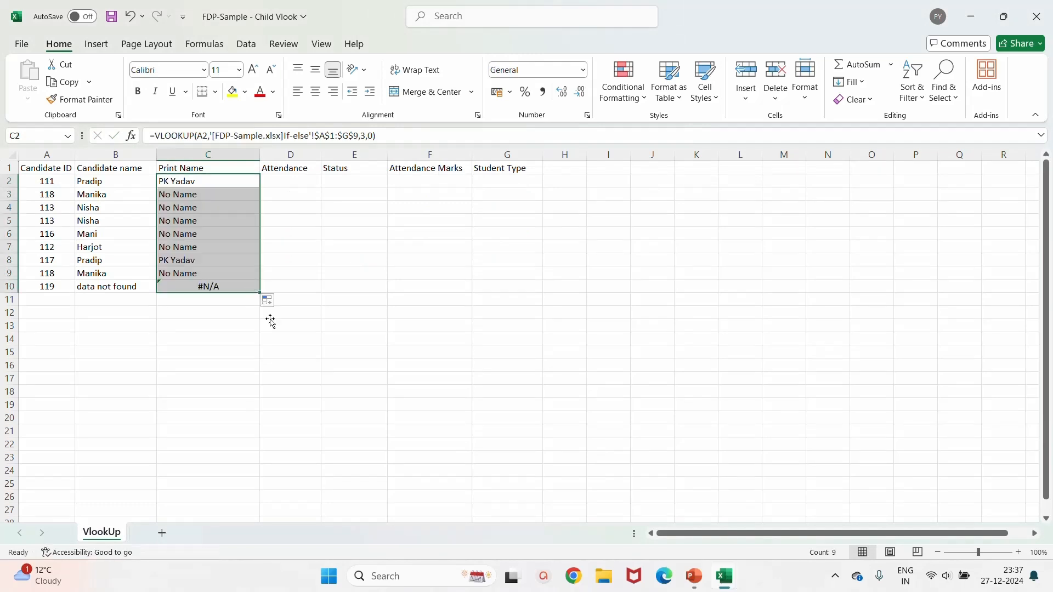
click(210, 287)
click(181, 181)
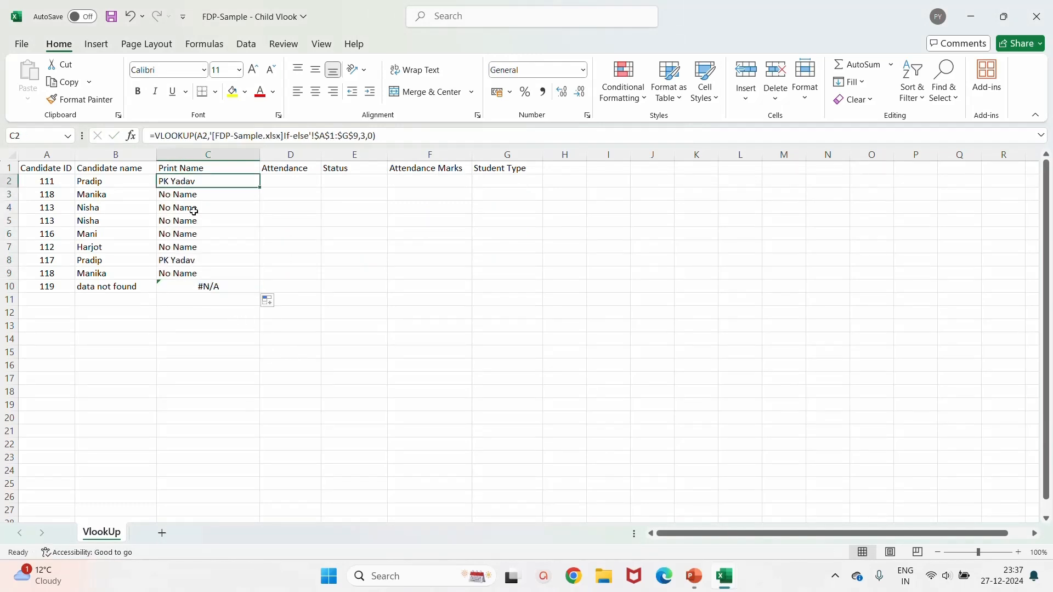
click(206, 287)
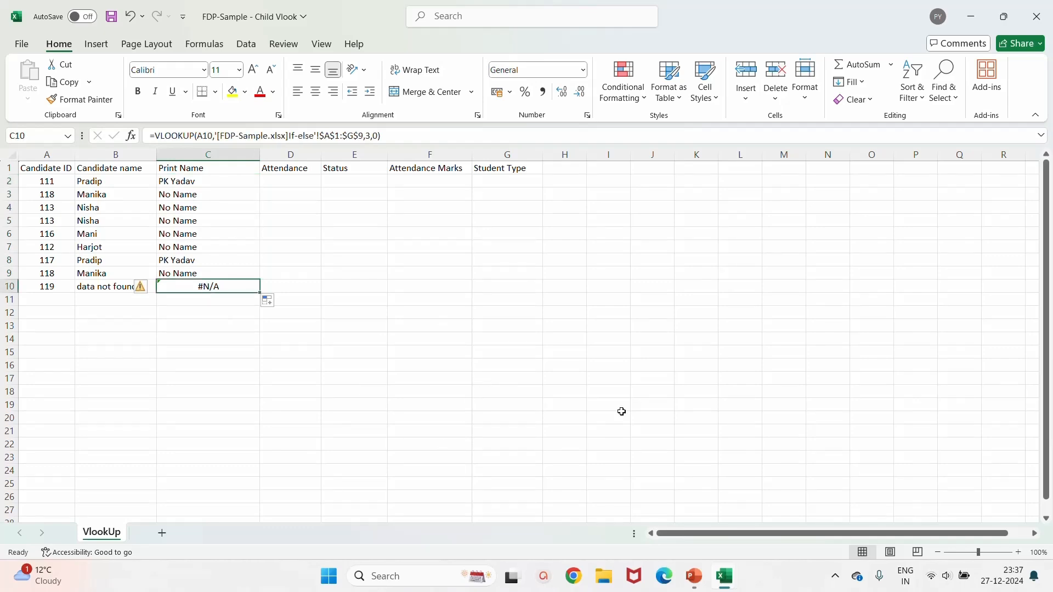
click(704, 567)
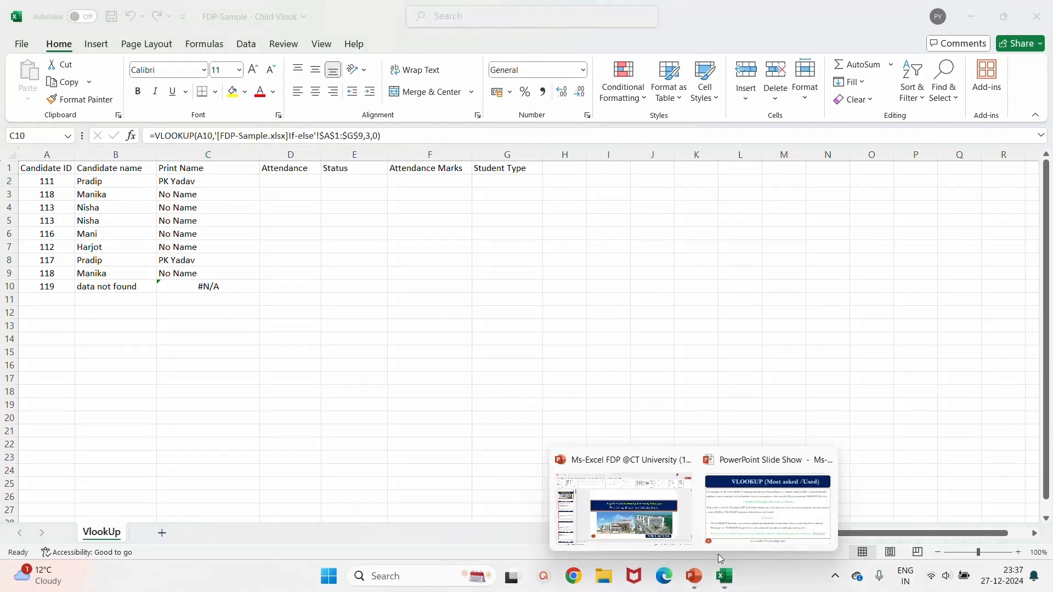
click(733, 520)
Advance through the IFERROR and Mail Merge slides to Step for Mail Merge, then follow the Practice IT link.
click(609, 449)
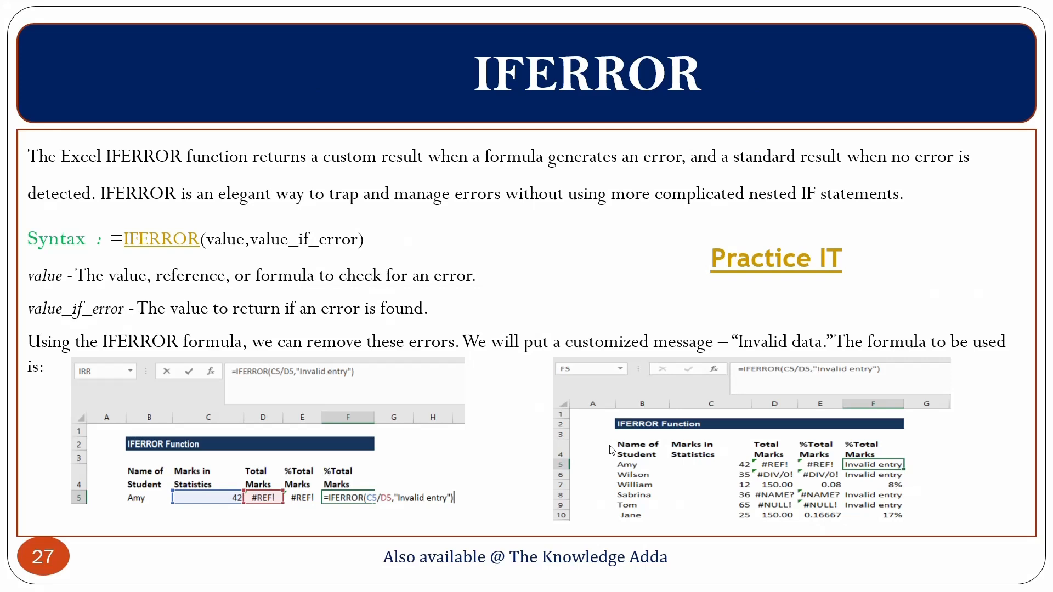
click(609, 447)
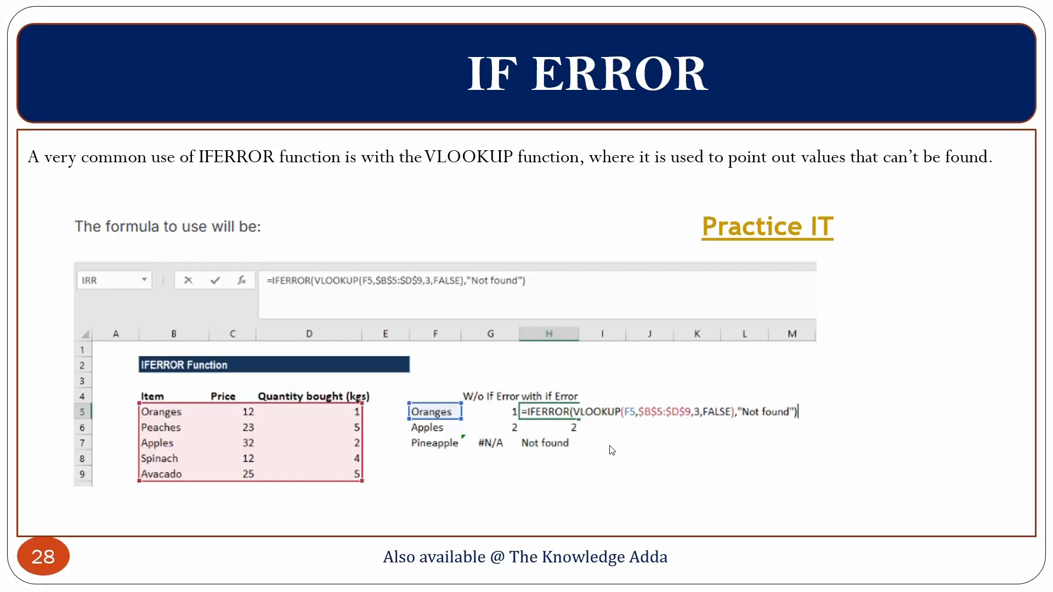
click(611, 449)
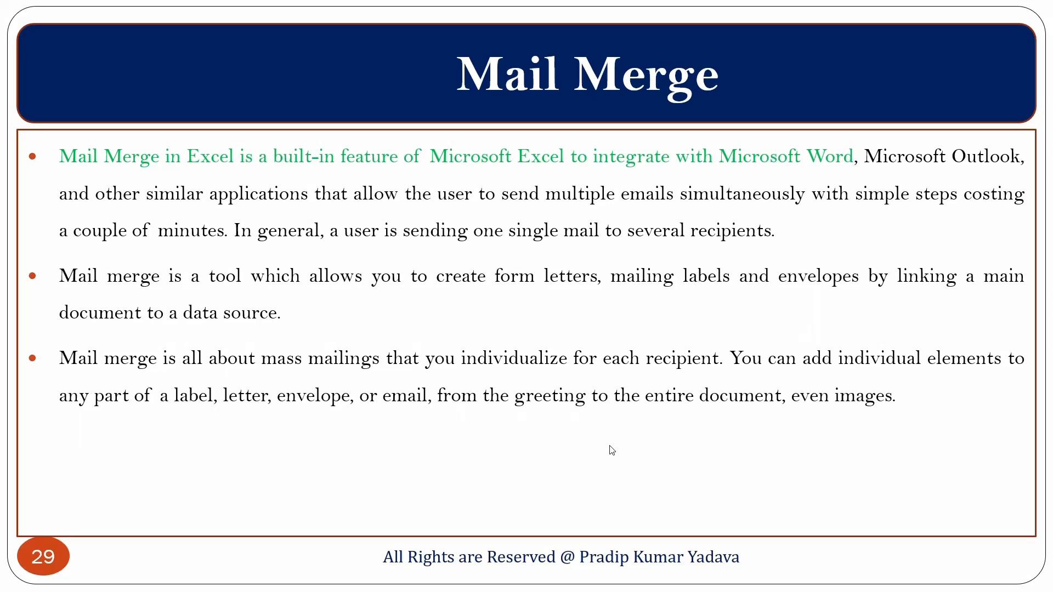
click(612, 449)
key(Left)
click(609, 446)
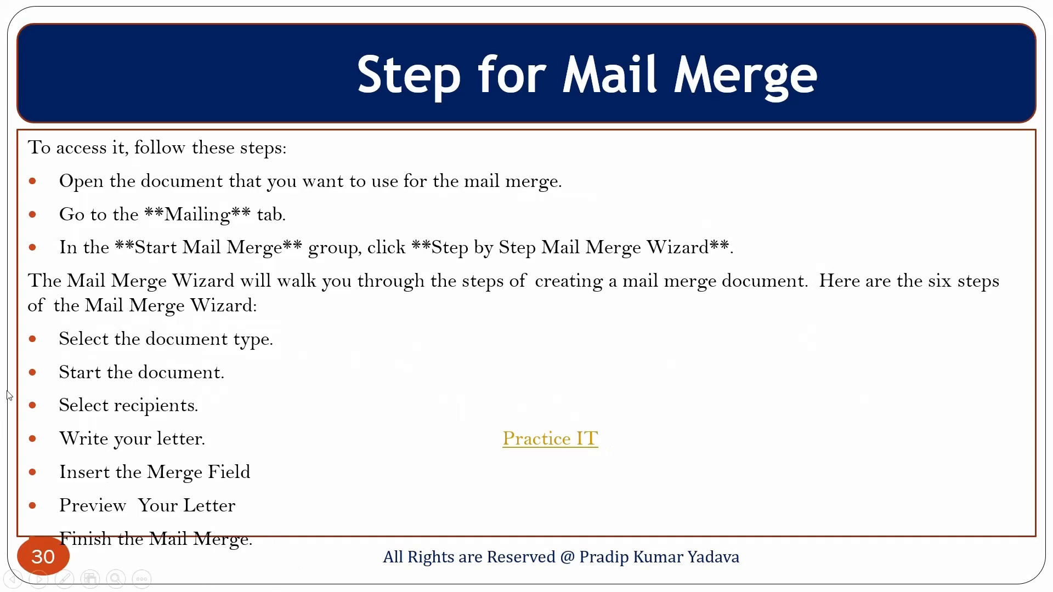
click(528, 443)
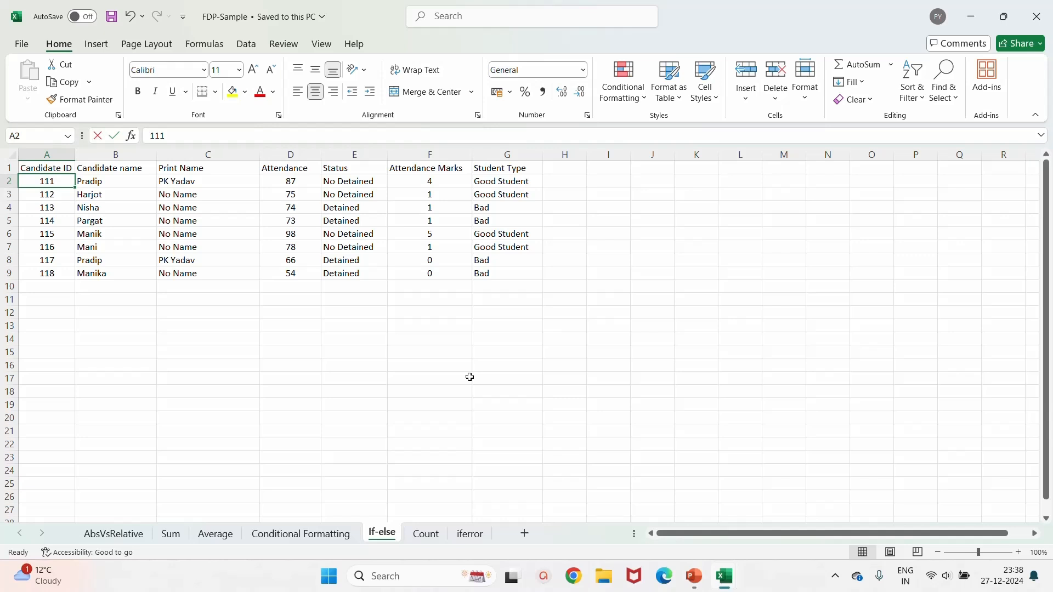
Open the PERFOMANCE LETTER document in Word from the FDP folder in File Explorer.
click(284, 335)
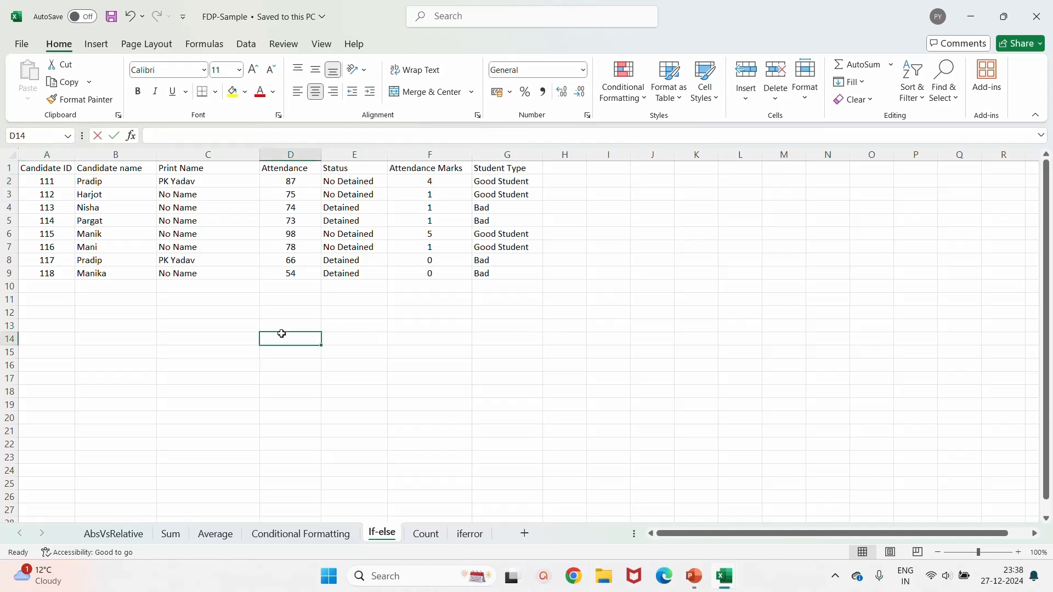
click(607, 579)
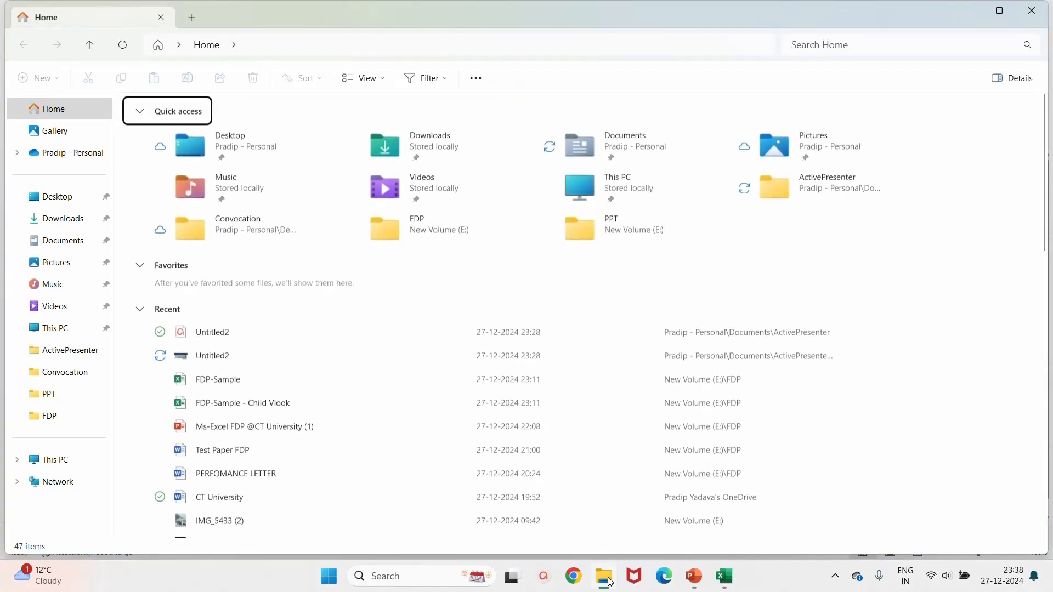
click(48, 415)
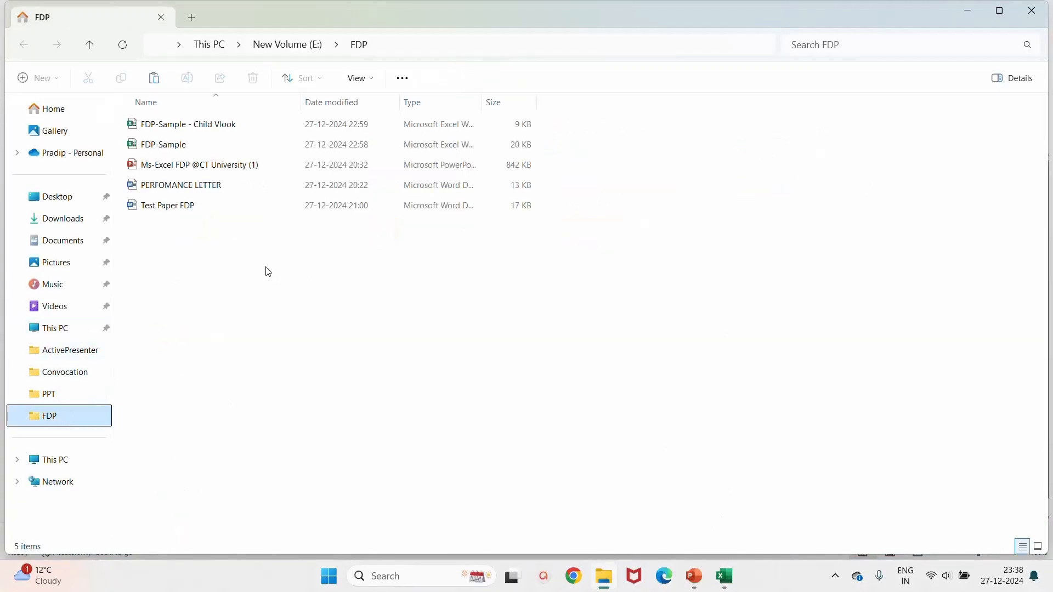
click(198, 186)
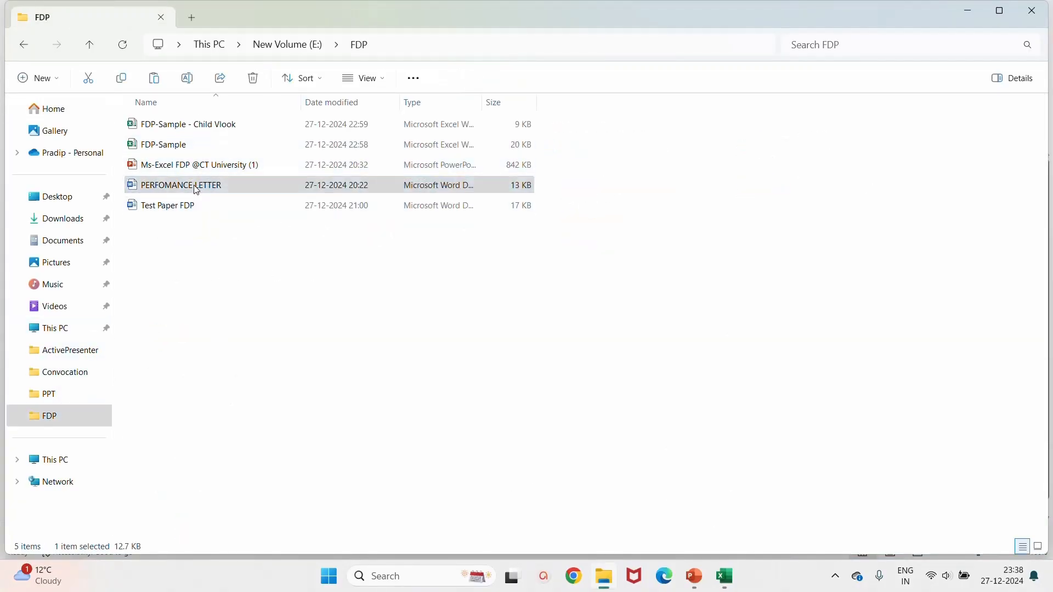
right_click(199, 187)
click(240, 233)
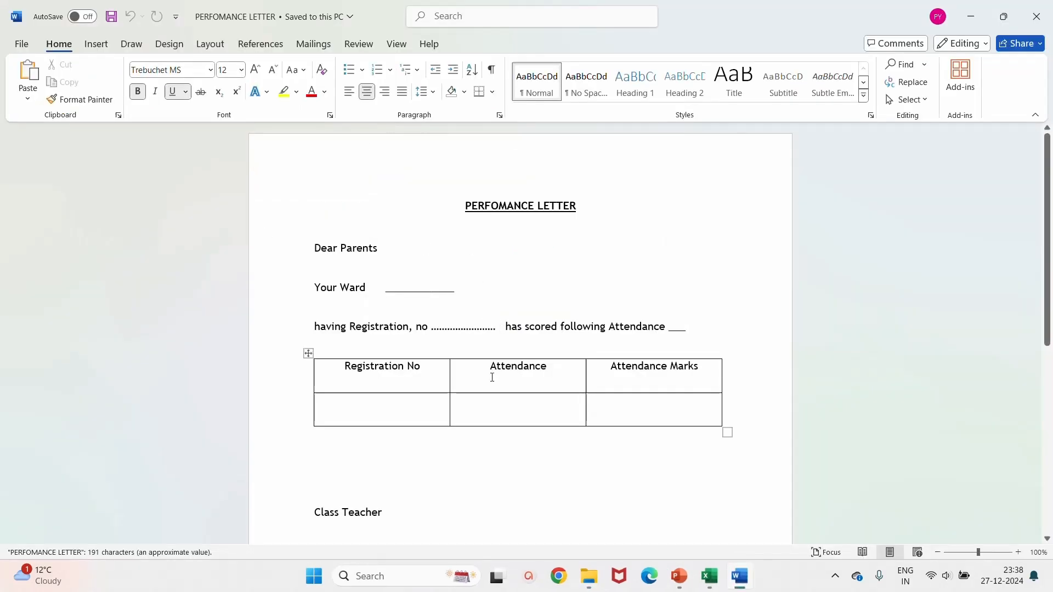
Review the letter template and place the cursor after 'Dear Parents' with the Mailings ribbon shown.
scroll(437, 298, down, 4)
scroll(484, 307, up, 3)
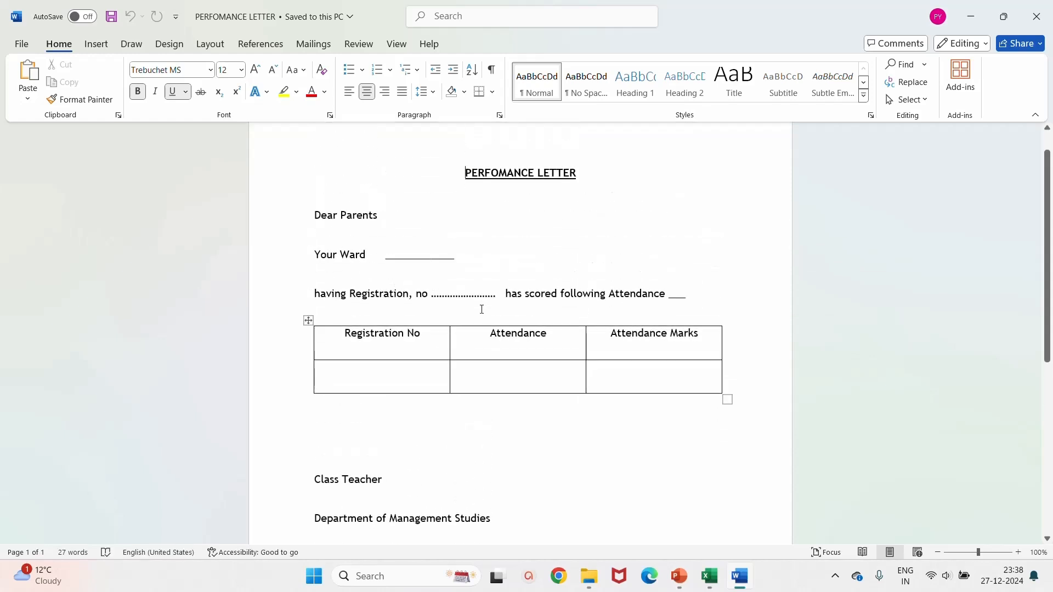
scroll(481, 302, up, 1)
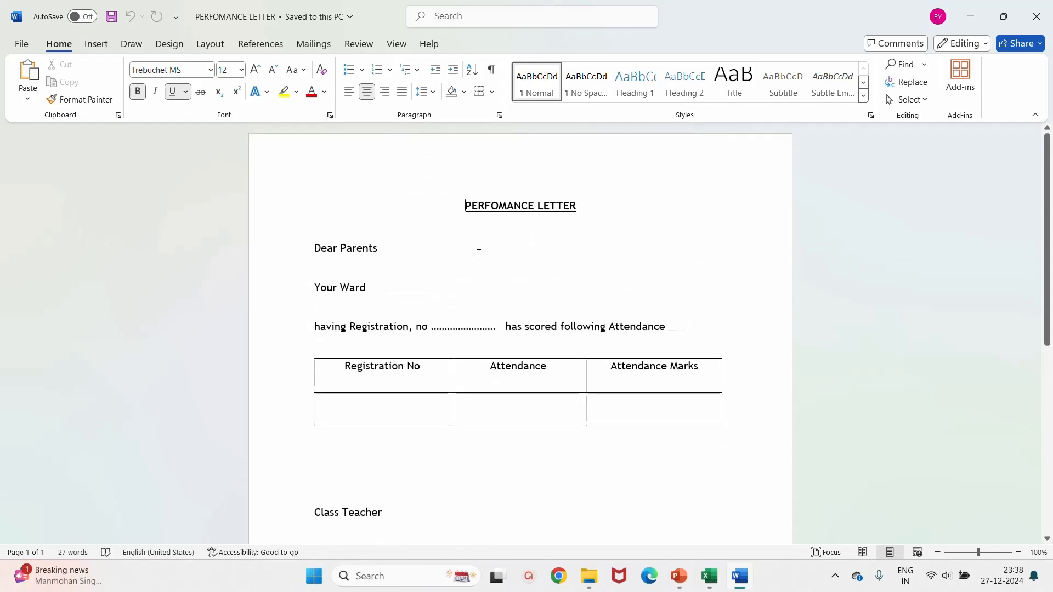
click(395, 250)
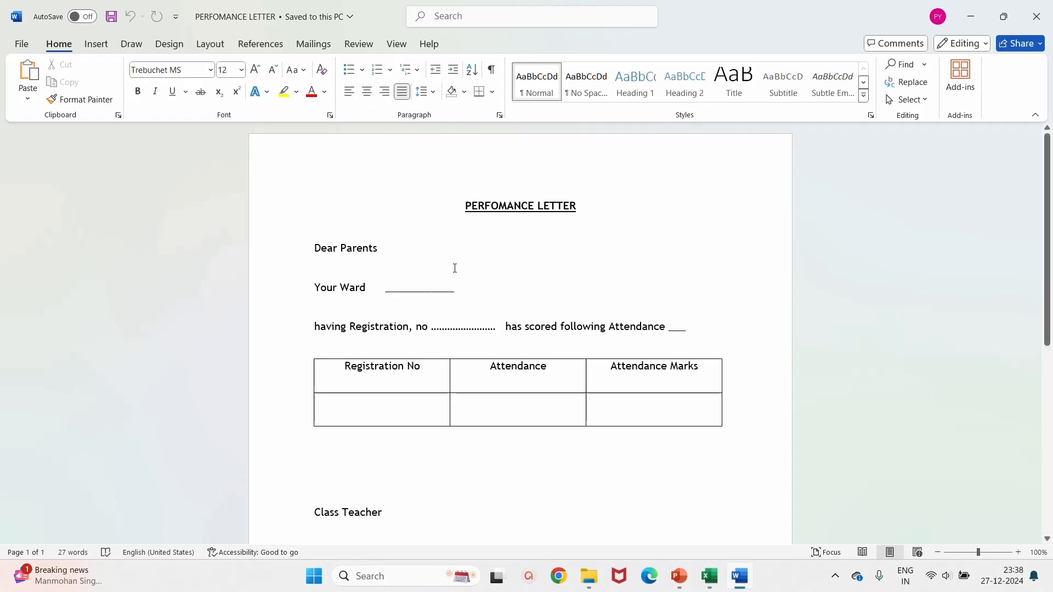
click(320, 48)
Start the Step-by-Step Mail Merge Wizard for letters using the current document.
click(112, 88)
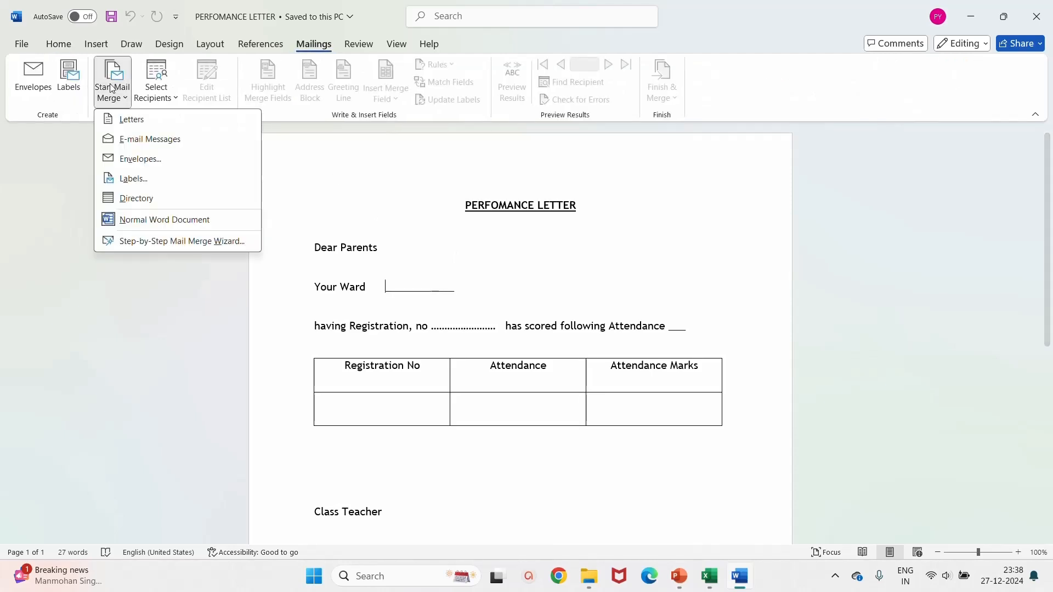
click(159, 241)
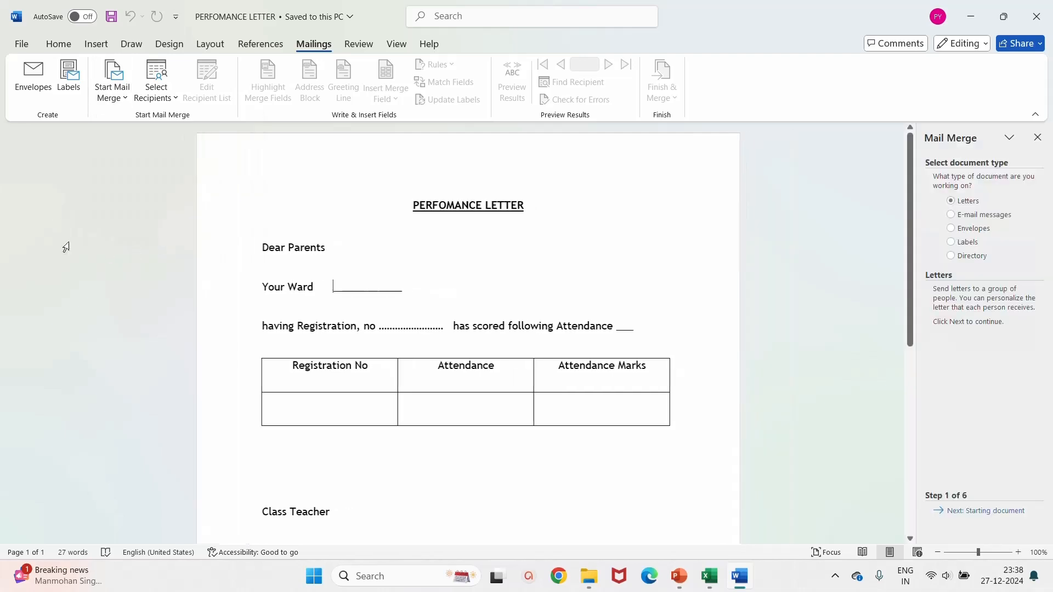
click(984, 512)
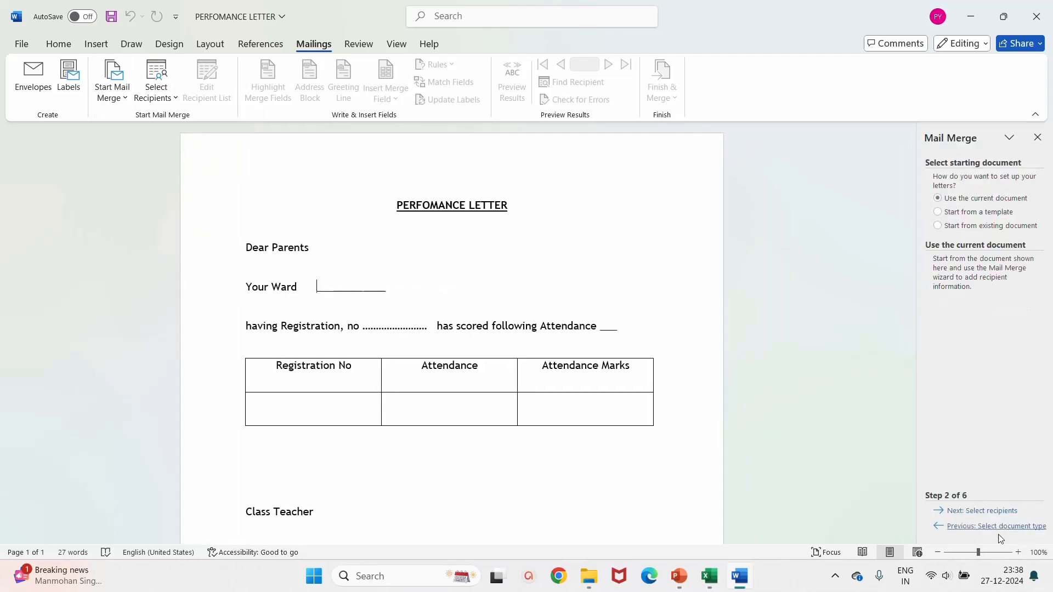
click(984, 511)
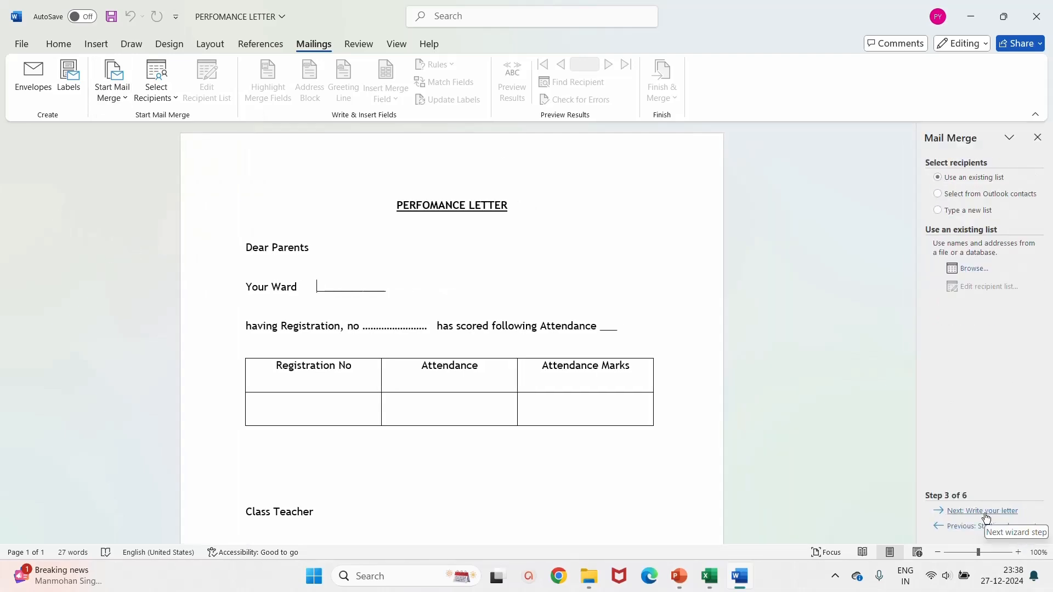
Select FDP-Sample.xlsx's If-else sheet from the FDP folder as the recipient list.
click(971, 271)
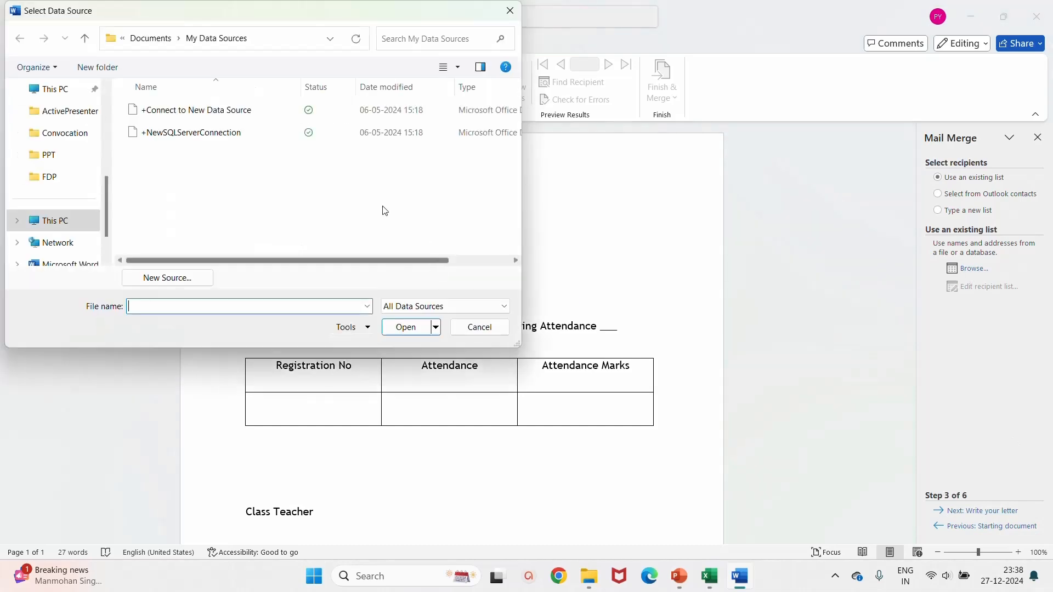
click(53, 176)
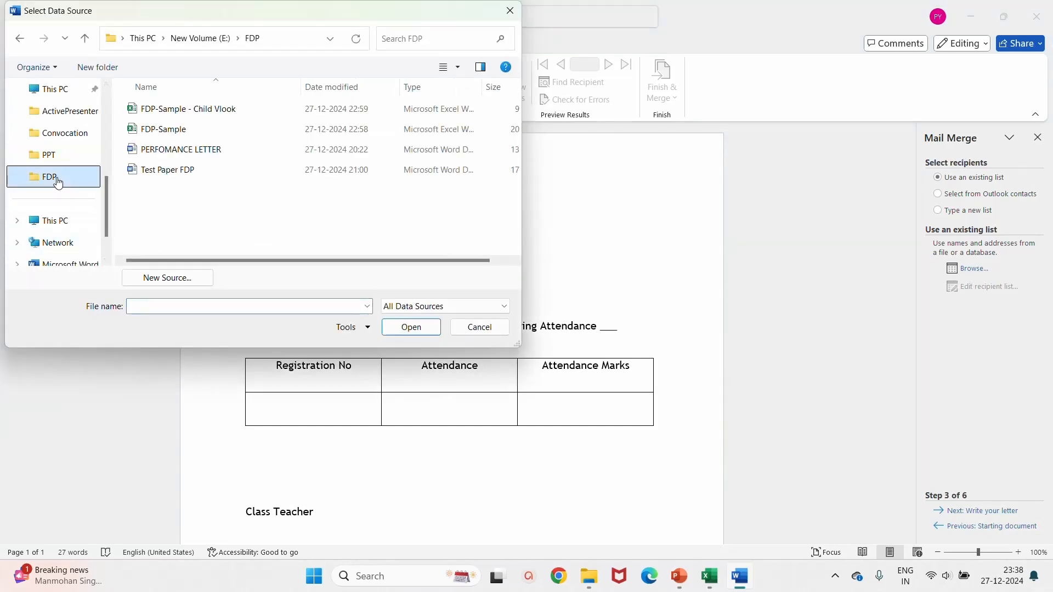
click(180, 130)
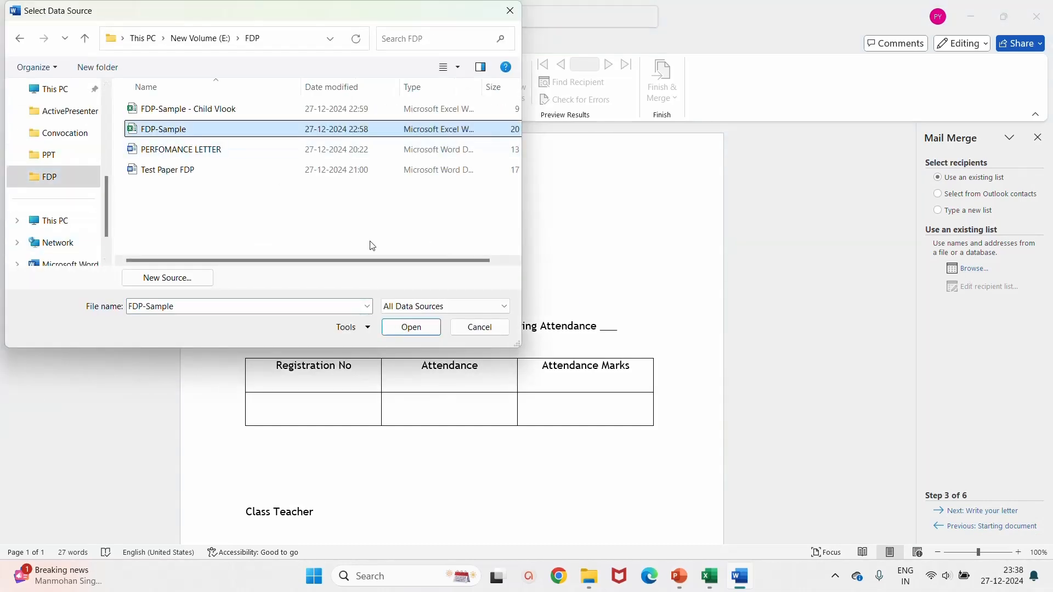
click(410, 327)
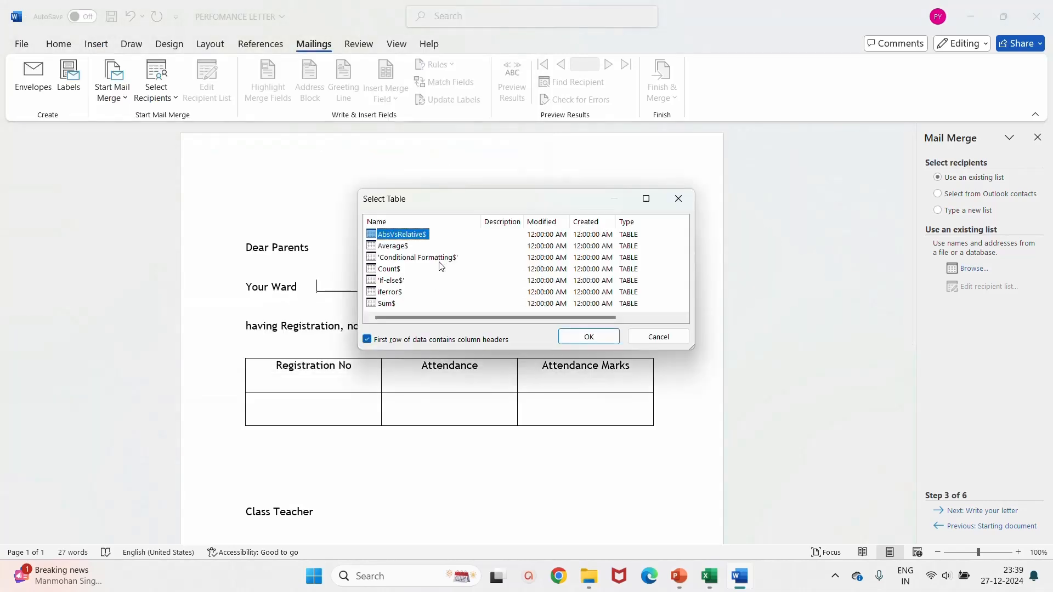
click(387, 280)
click(597, 337)
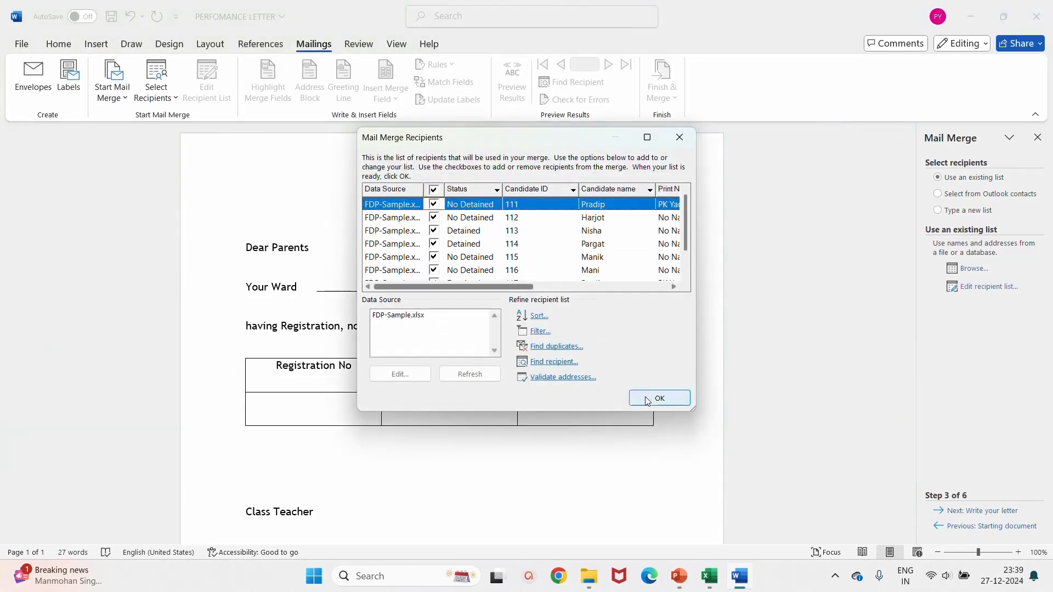
click(647, 397)
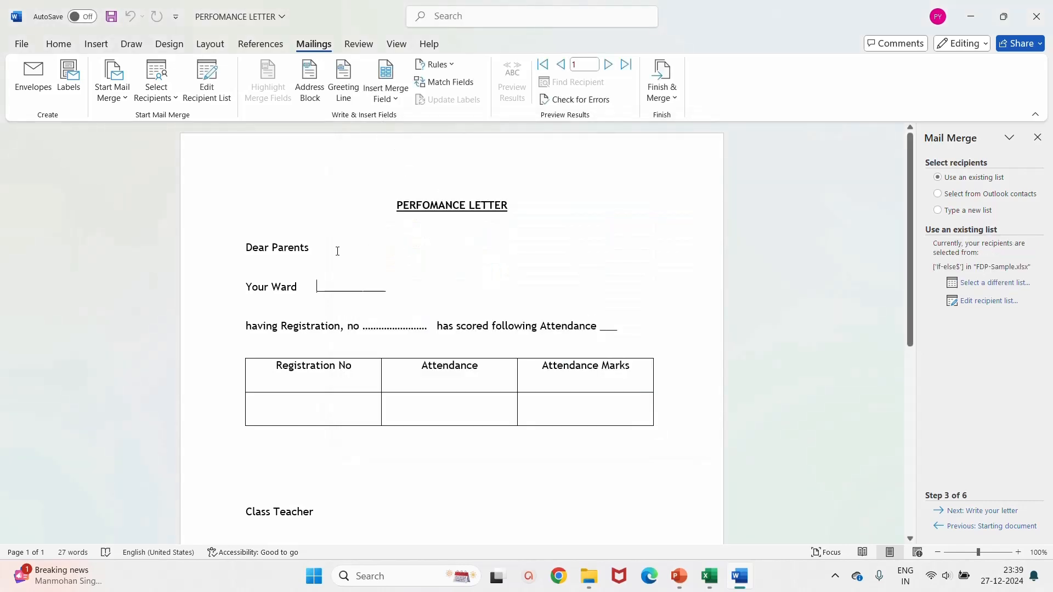
Insert Candidate_name, Candidate_ID and Attendance merge fields into the letter text.
click(387, 97)
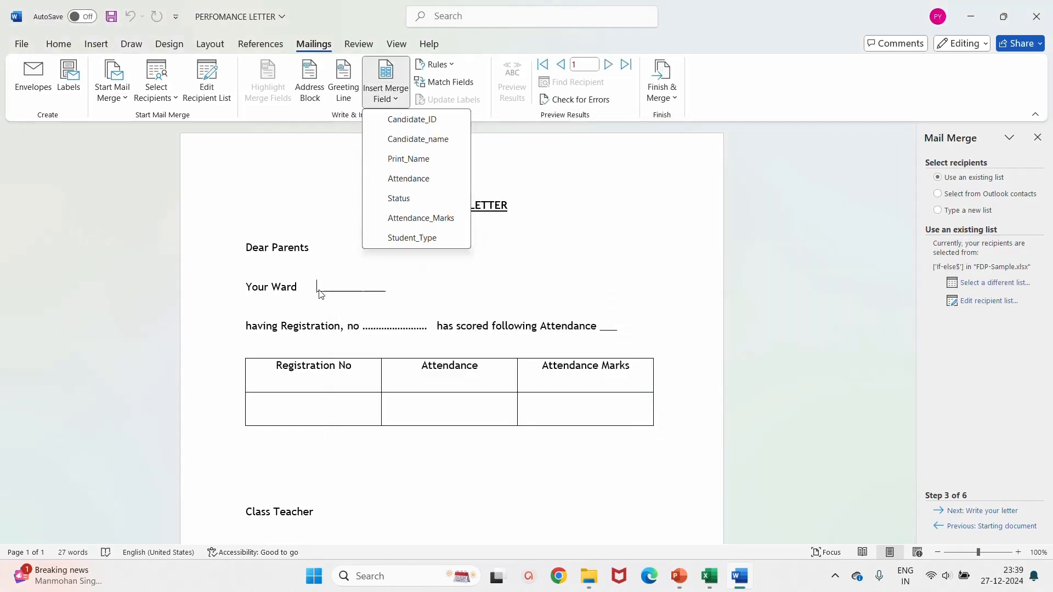
click(420, 139)
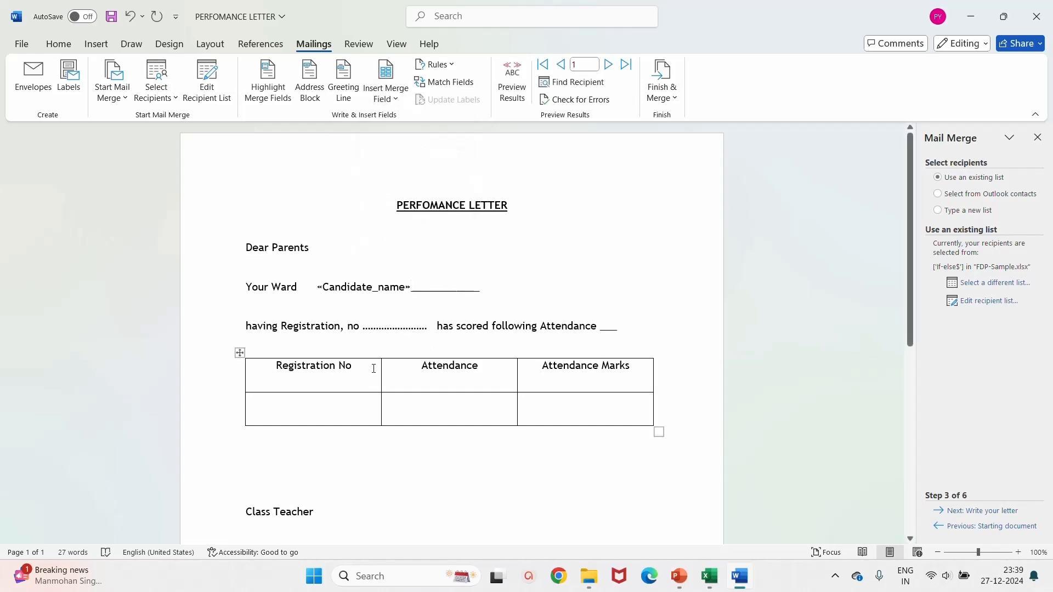
click(385, 88)
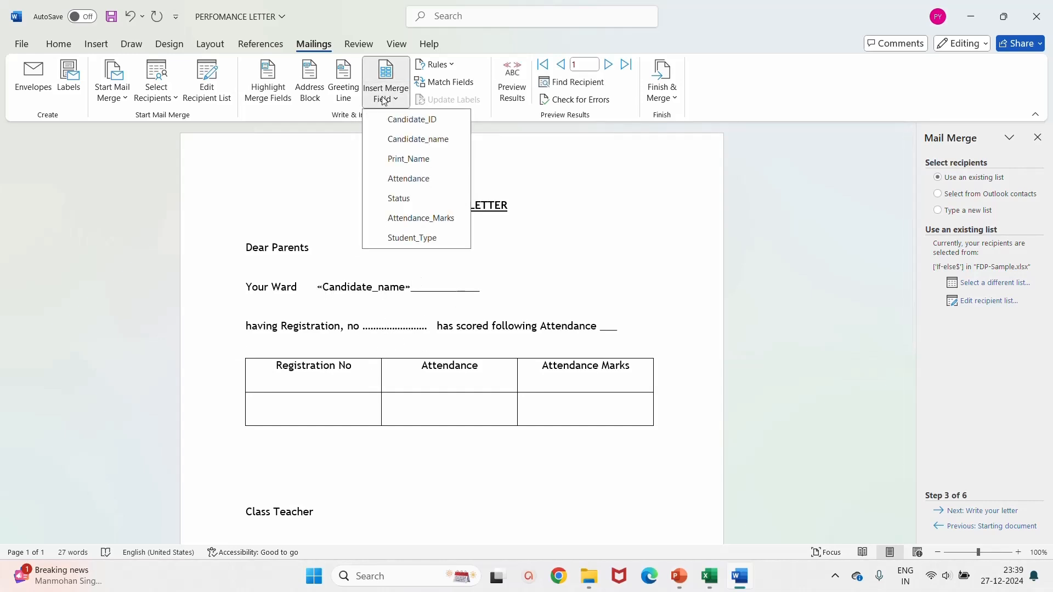
click(411, 119)
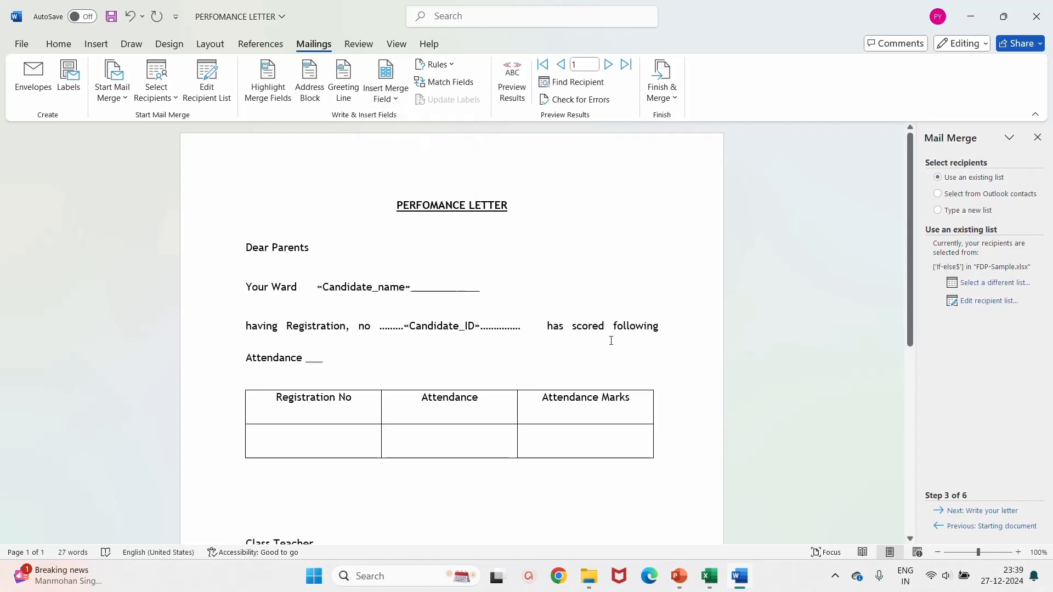
click(385, 87)
click(408, 176)
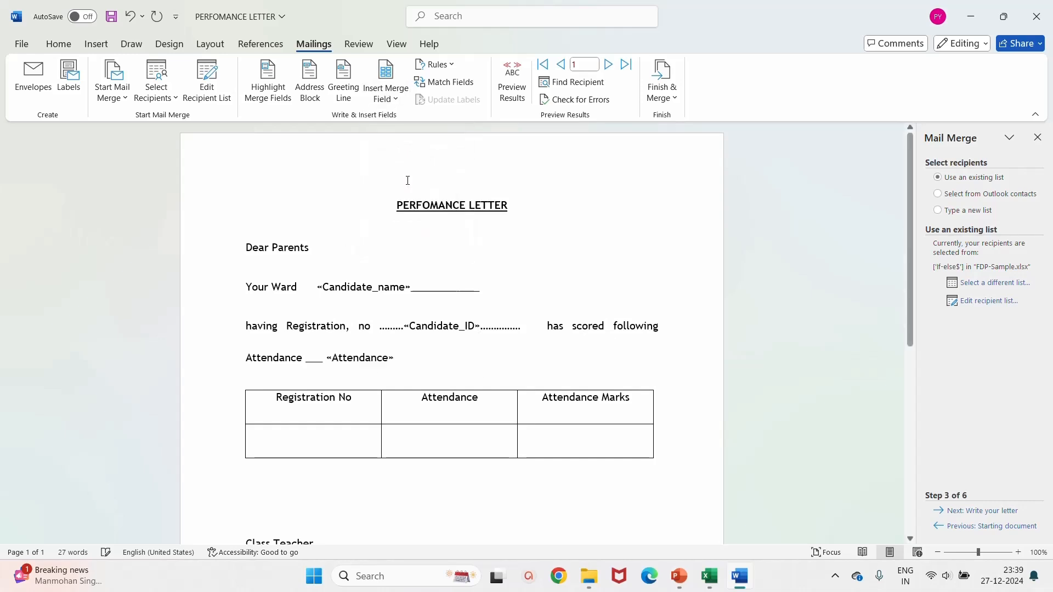
Fill the table's blank row with Candidate_ID, Attendance and Attendance_Marks merge fields.
click(321, 432)
click(385, 88)
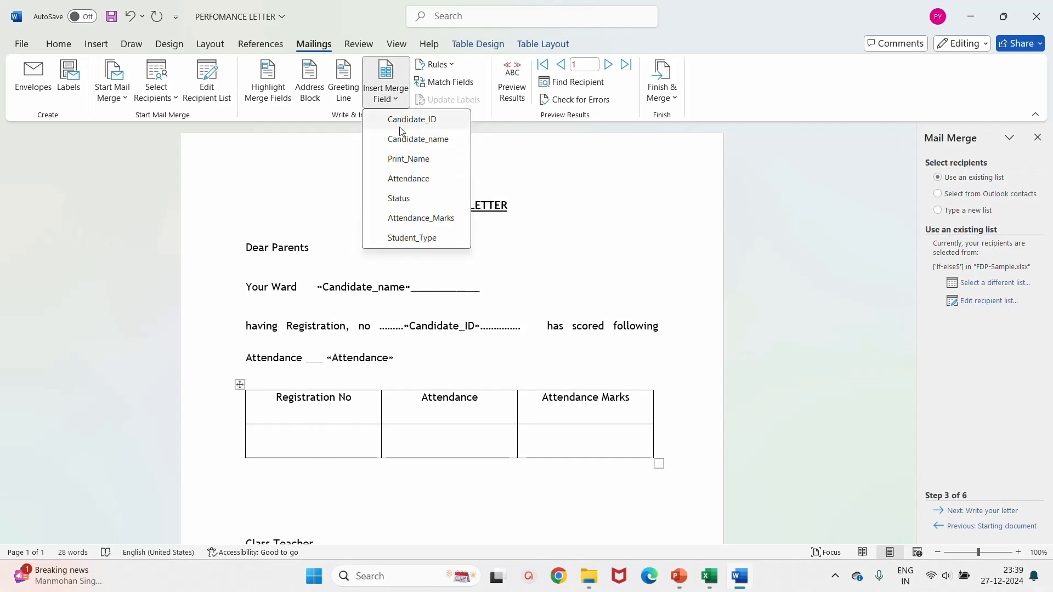
click(411, 119)
click(385, 87)
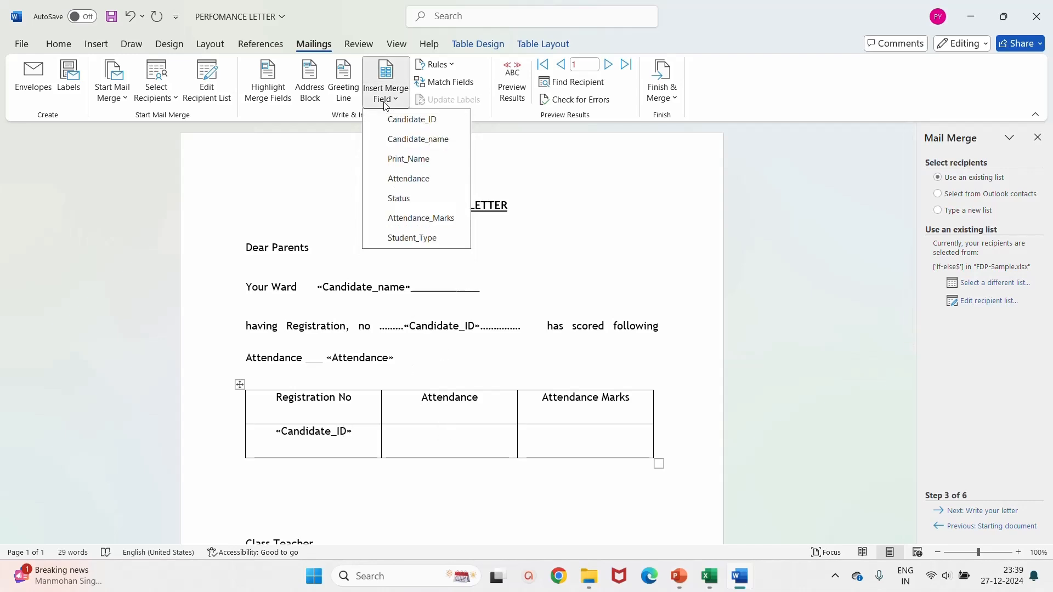
click(408, 177)
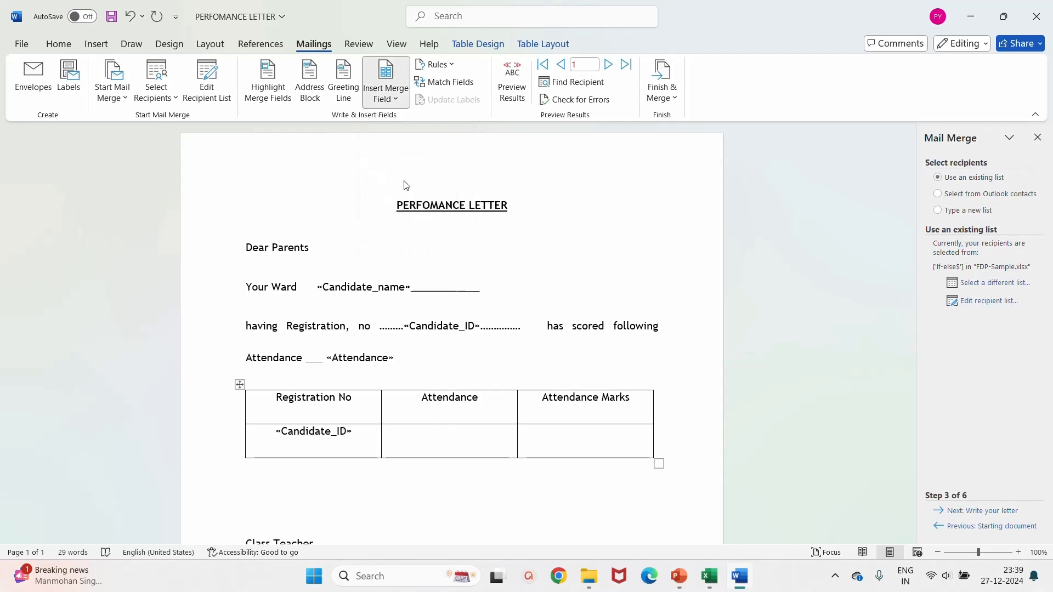
click(573, 441)
click(387, 93)
click(447, 216)
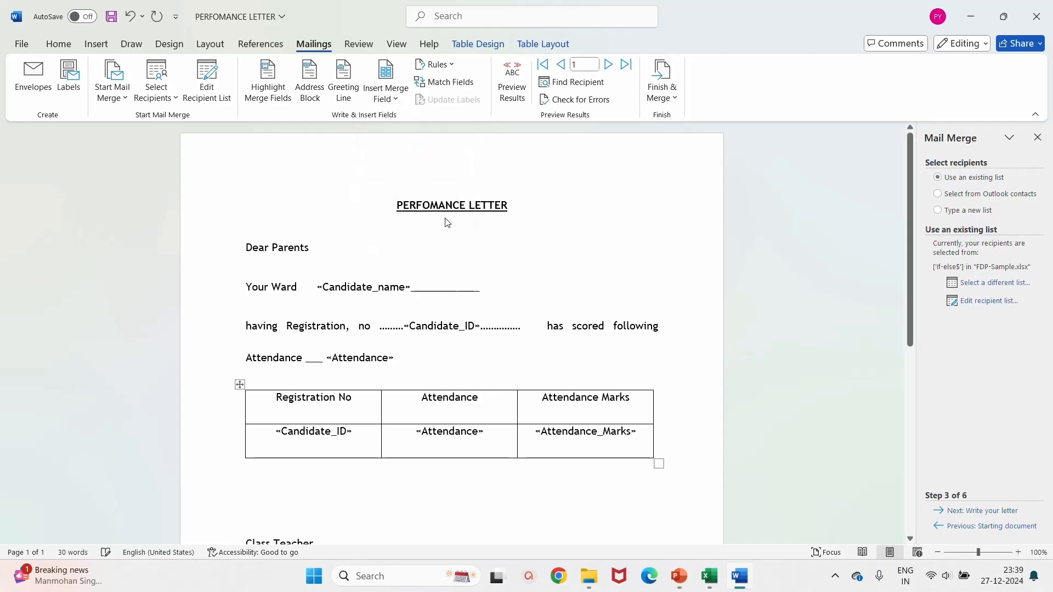
click(664, 88)
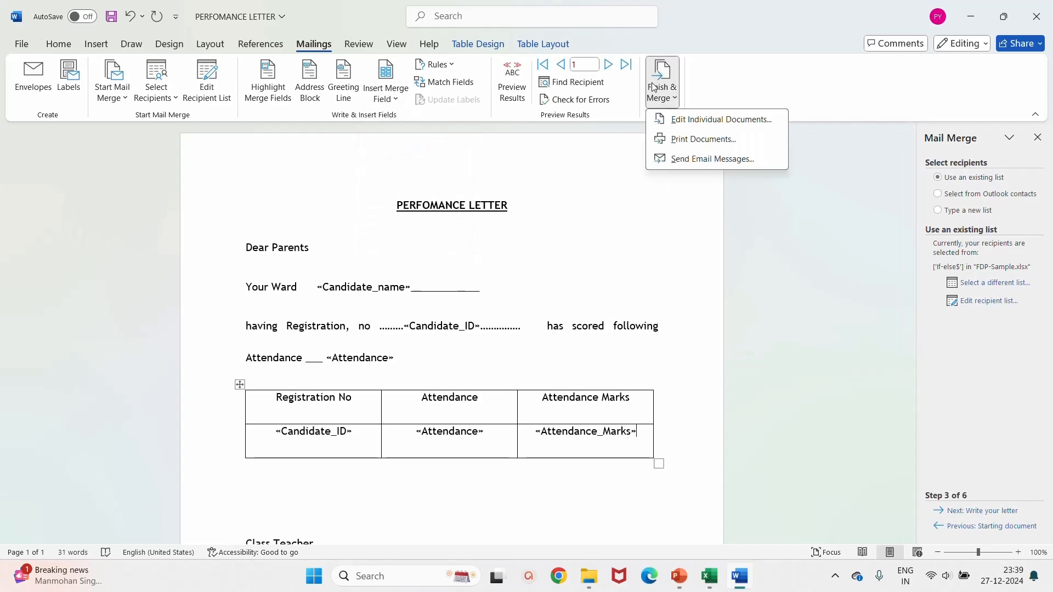
Merge all records into individual letters and scroll through the generated Letters1 document.
click(681, 118)
click(511, 313)
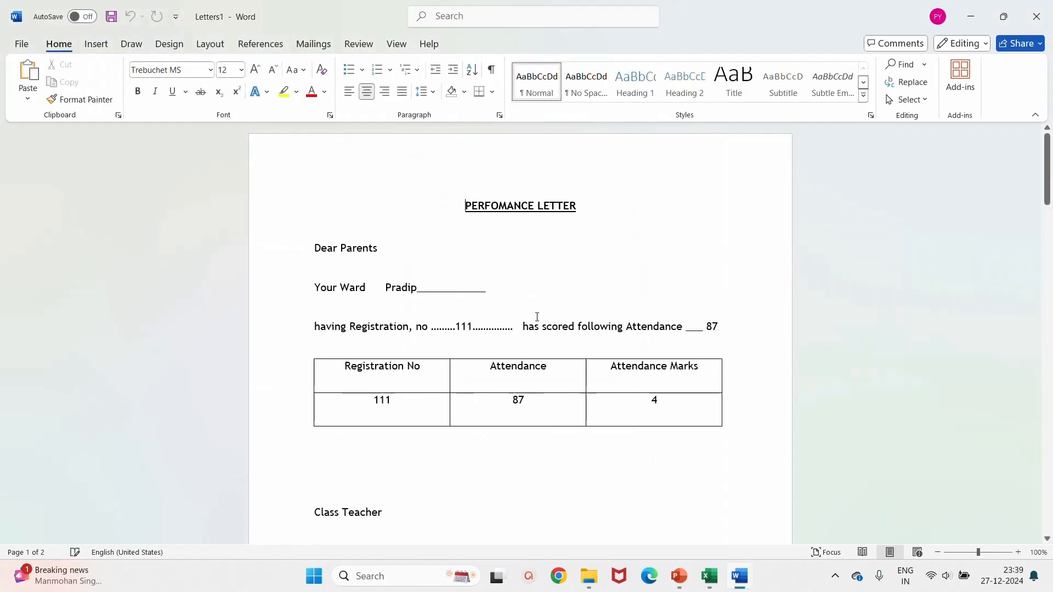
scroll(527, 276, down, 10)
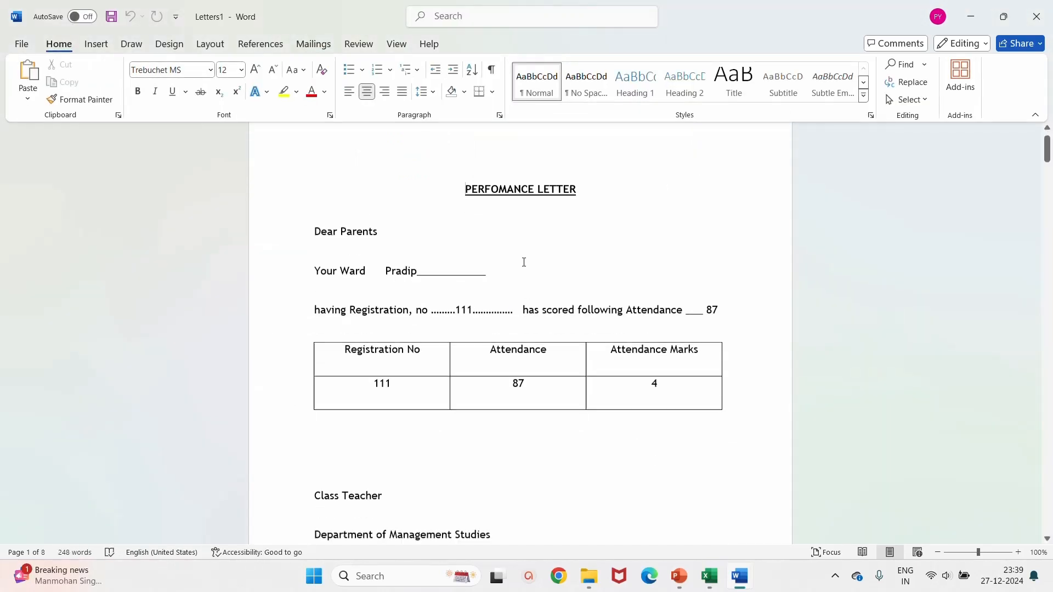
scroll(527, 258, down, 15)
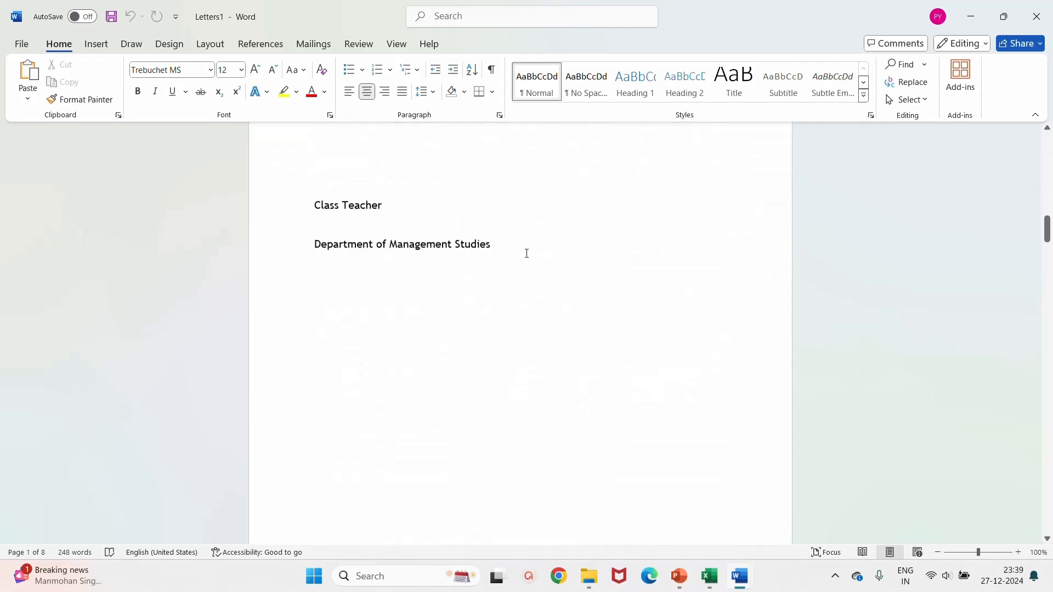
scroll(532, 269, down, 14)
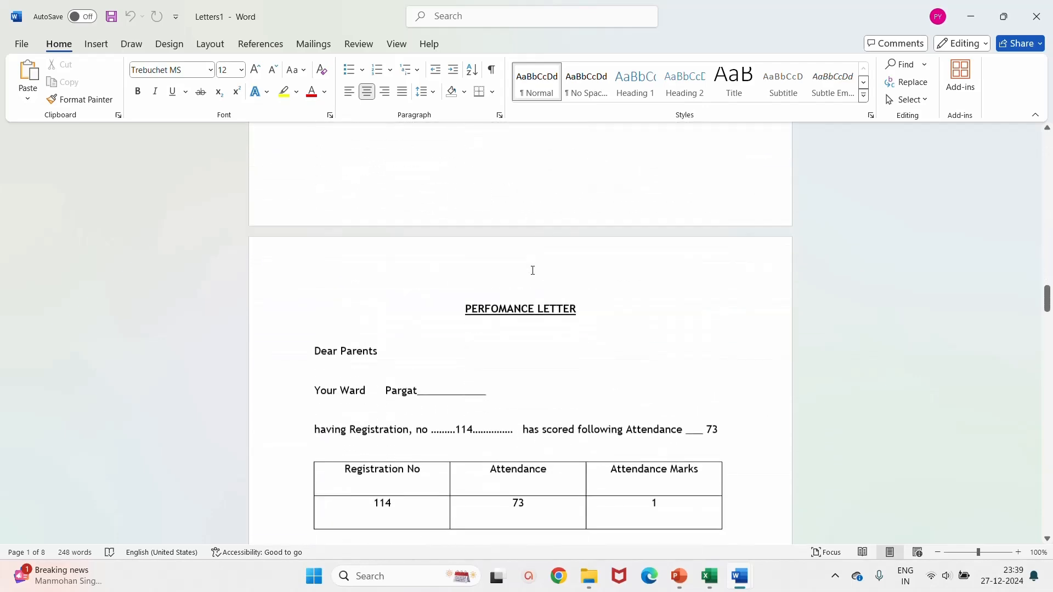
scroll(533, 267, down, 10)
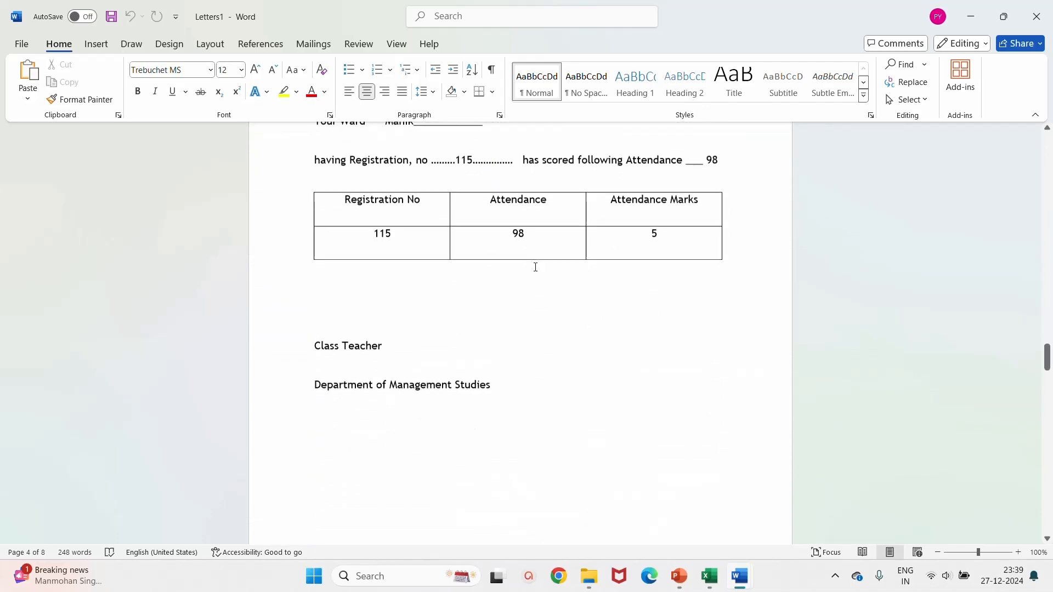
Close Letters1 and the original performance letter without saving.
click(112, 16)
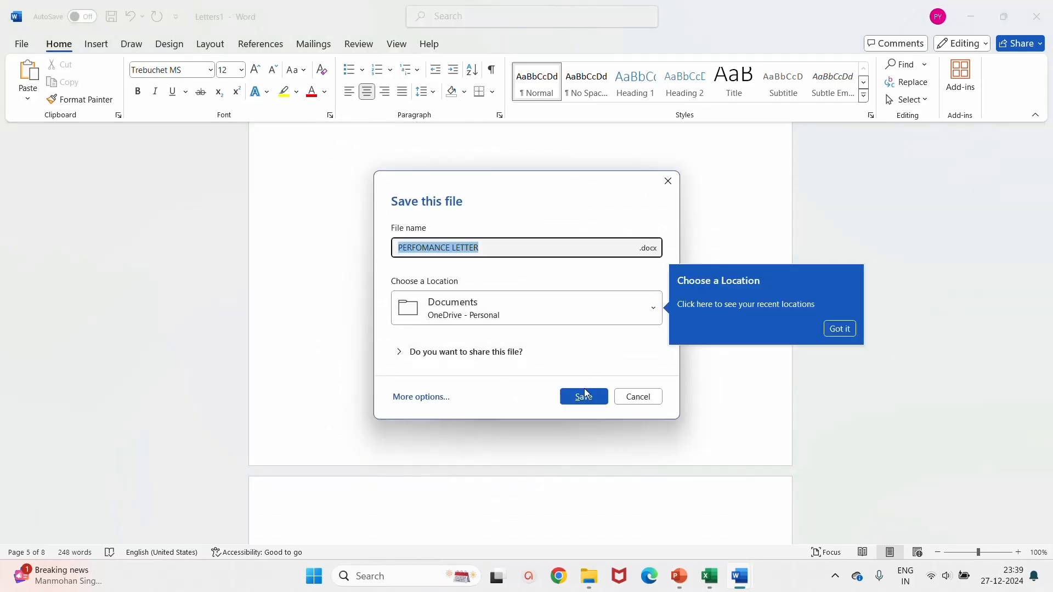
click(634, 397)
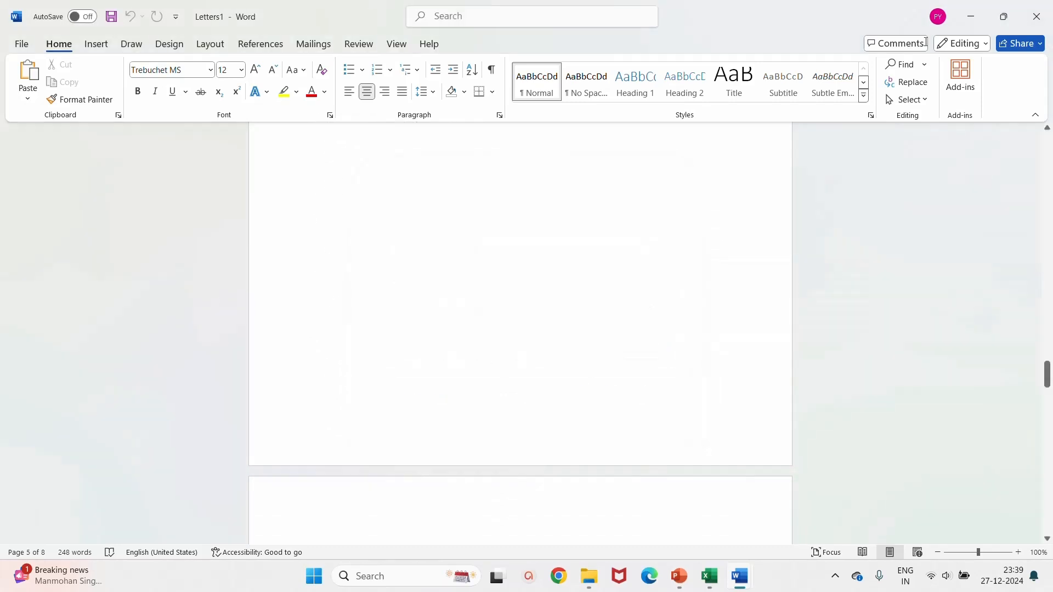
click(1036, 17)
click(578, 362)
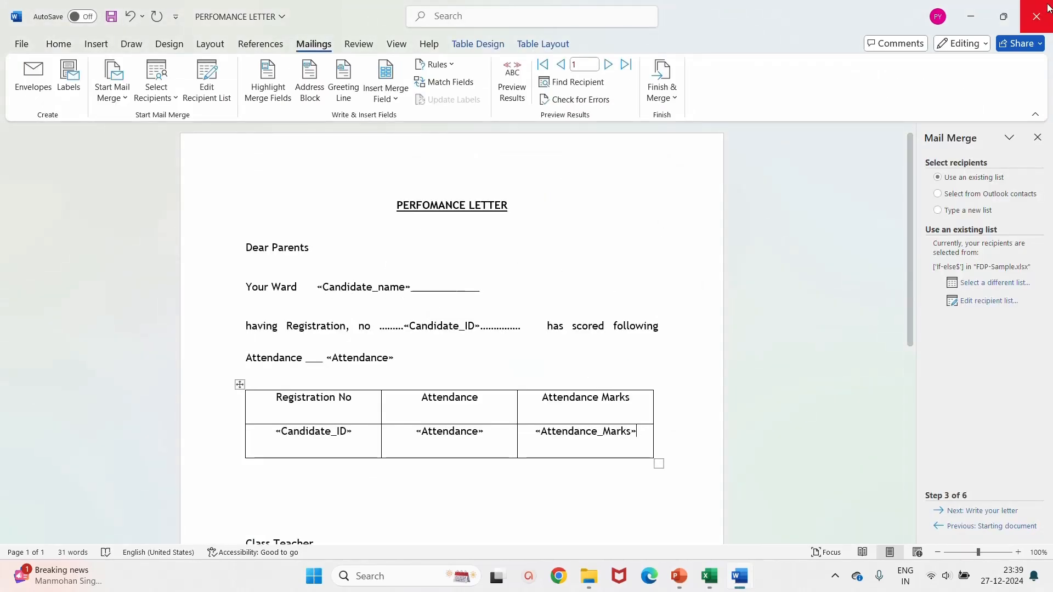
click(1036, 17)
click(567, 384)
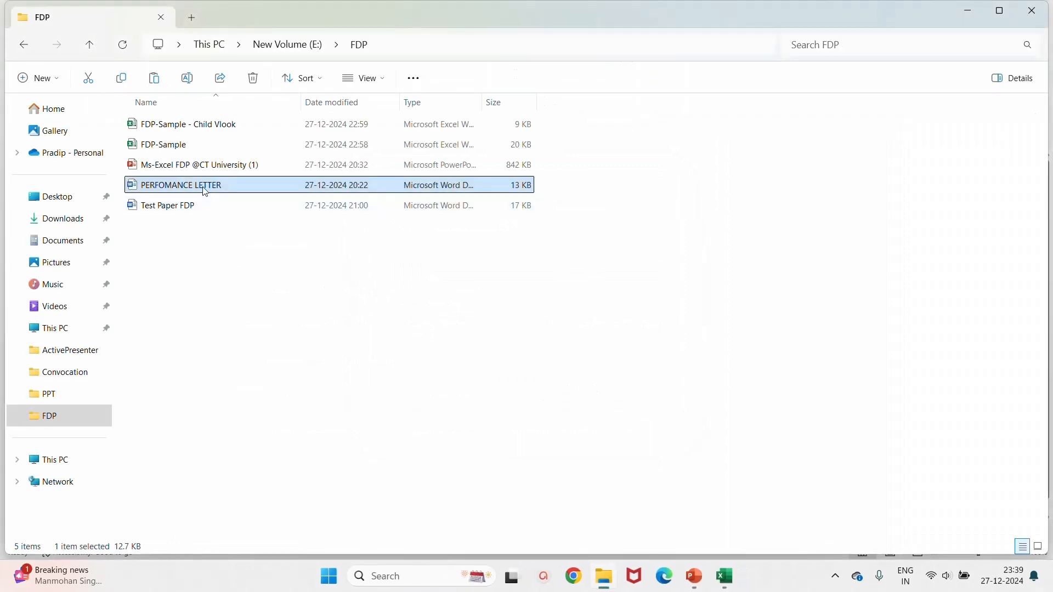
Reopen PERFOMANCE LETTER from the FDP folder and close Word again.
right_click(204, 188)
click(251, 234)
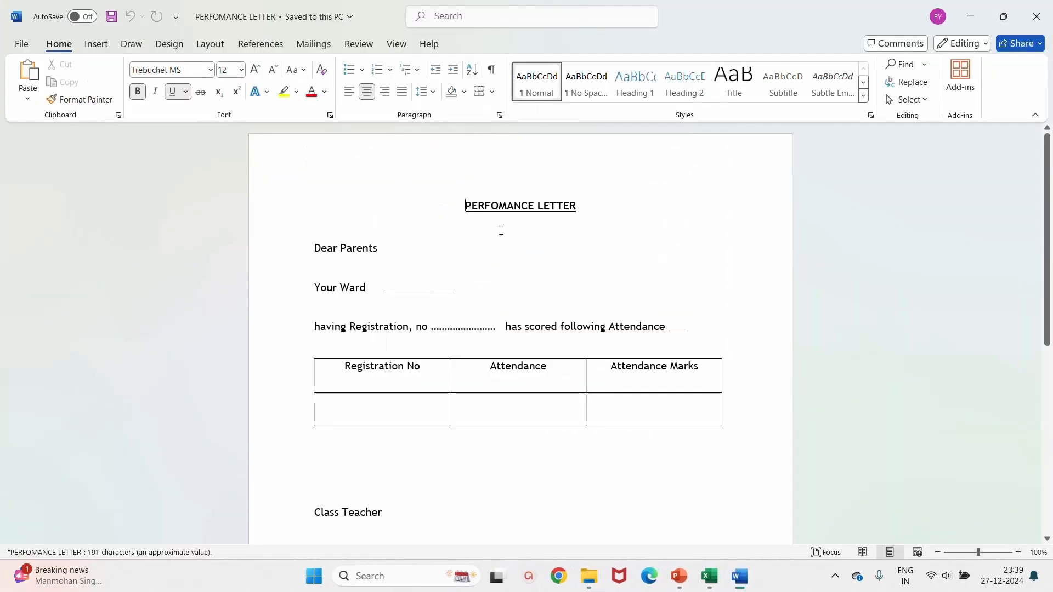
click(1036, 16)
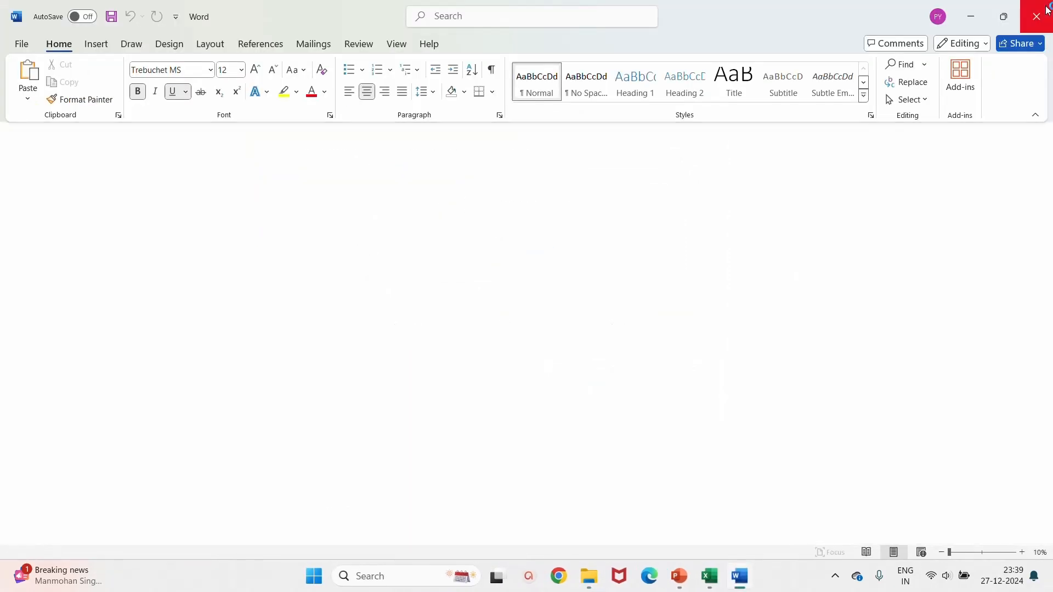